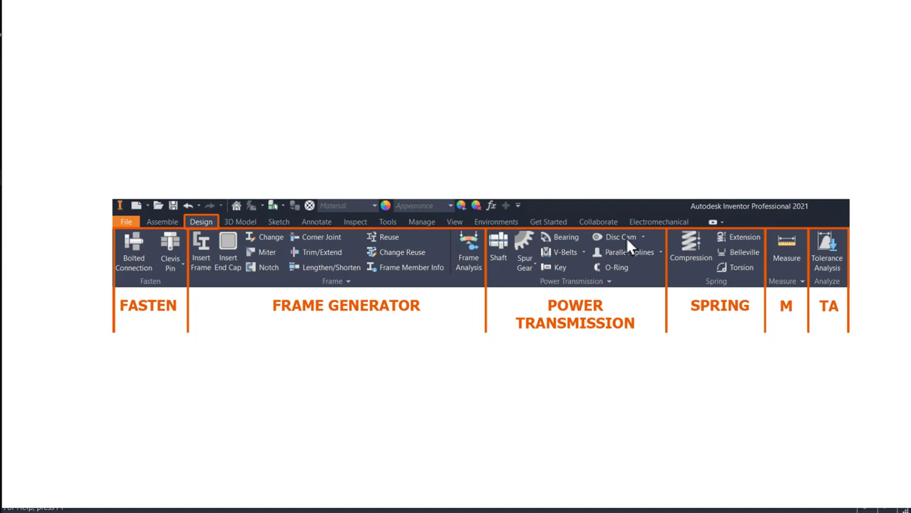
Switch to Autodesk Inventor and create a new assembly from the metric Standard (mm).iam template
{"action": "mouse_move", "coordinate": [554, 509]}
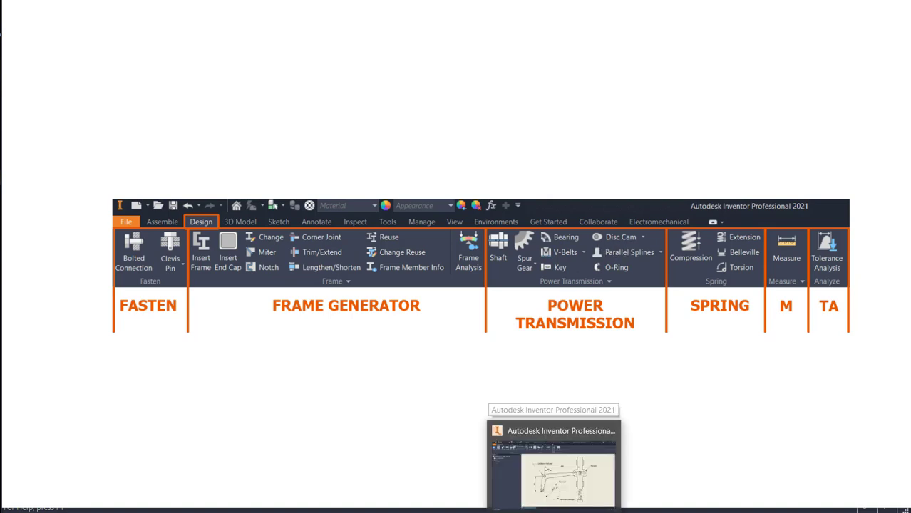
{"action": "left_click", "coordinate": [554, 464]}
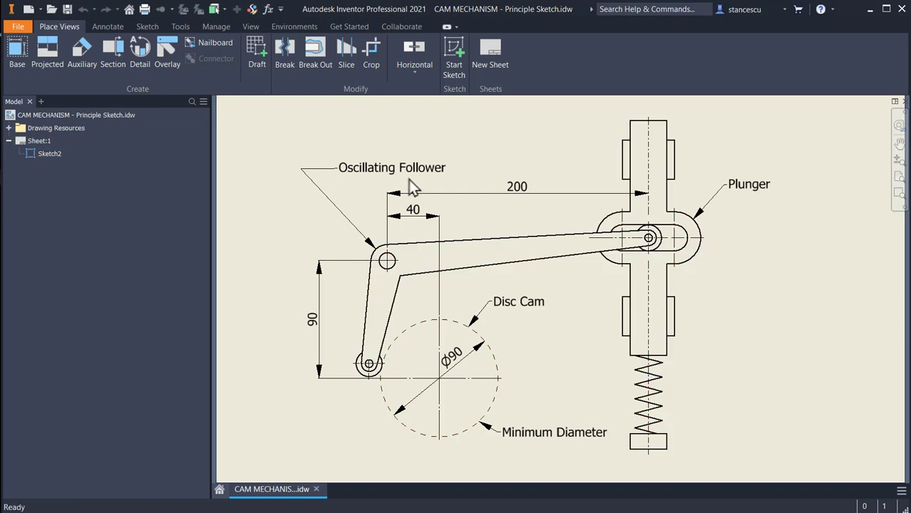
{"action": "left_click", "coordinate": [433, 177]}
{"action": "left_click", "coordinate": [29, 10]}
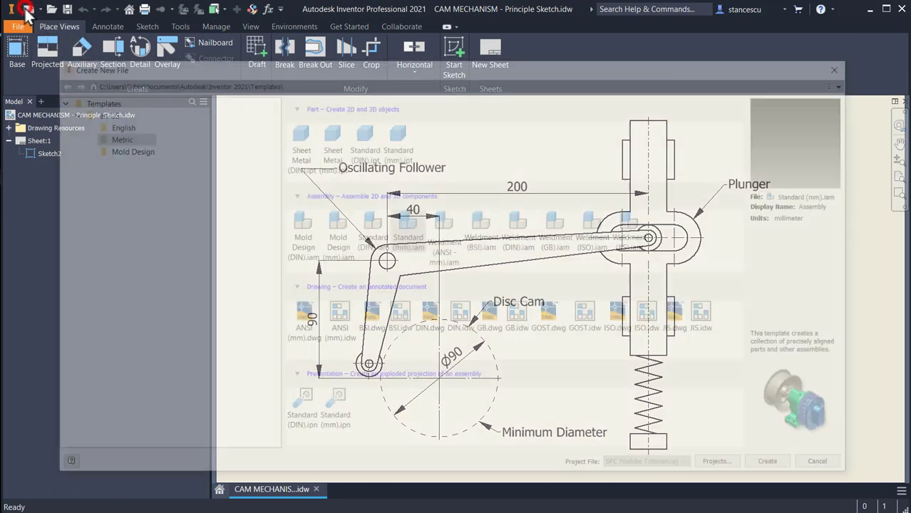
{"action": "double_click", "coordinate": [401, 240]}
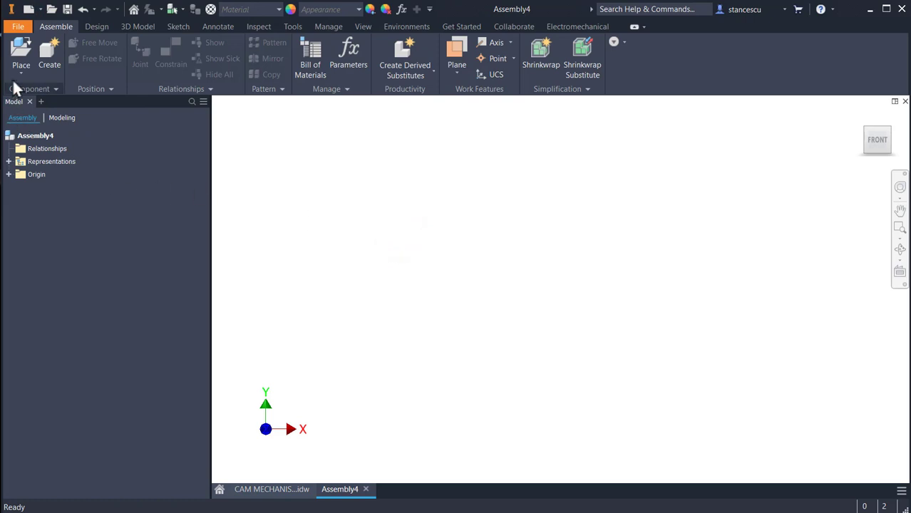
Place one Support.ipt component in the assembly, grounded at the origin
{"action": "left_click", "coordinate": [20, 62]}
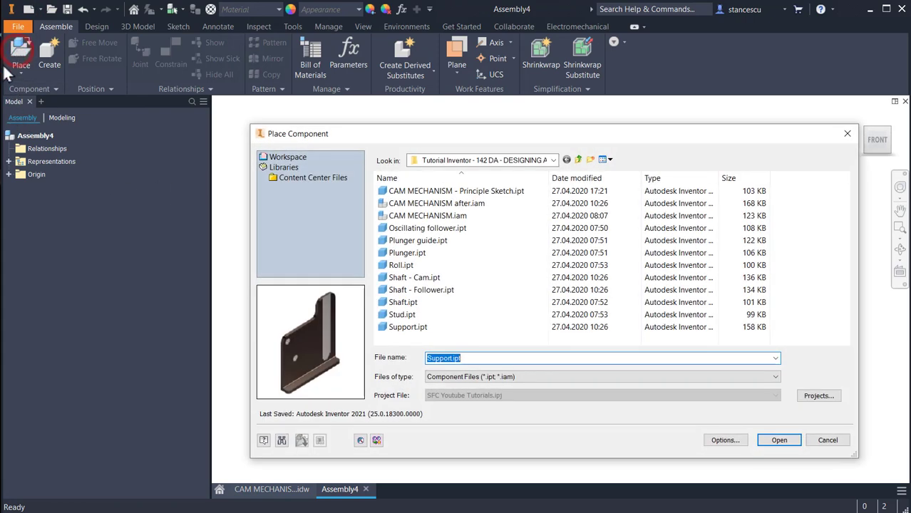
{"action": "double_click", "coordinate": [403, 330]}
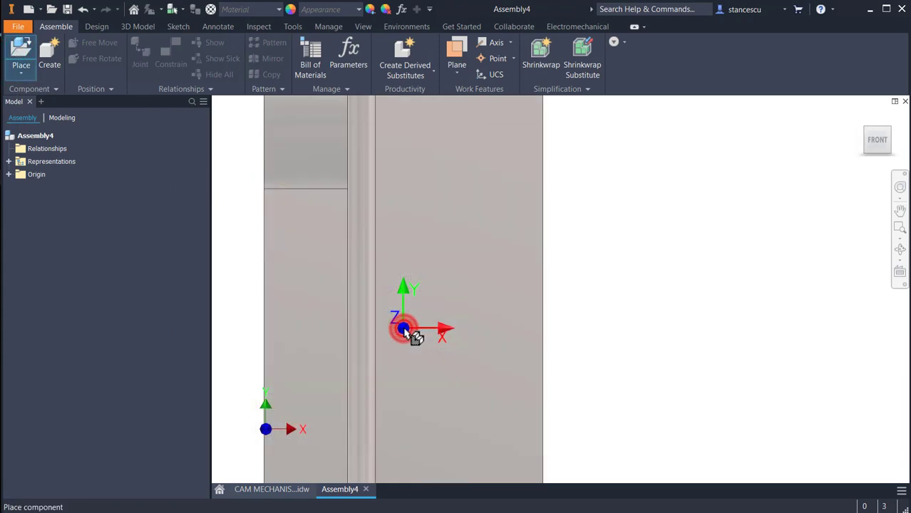
{"action": "right_click", "coordinate": [543, 302]}
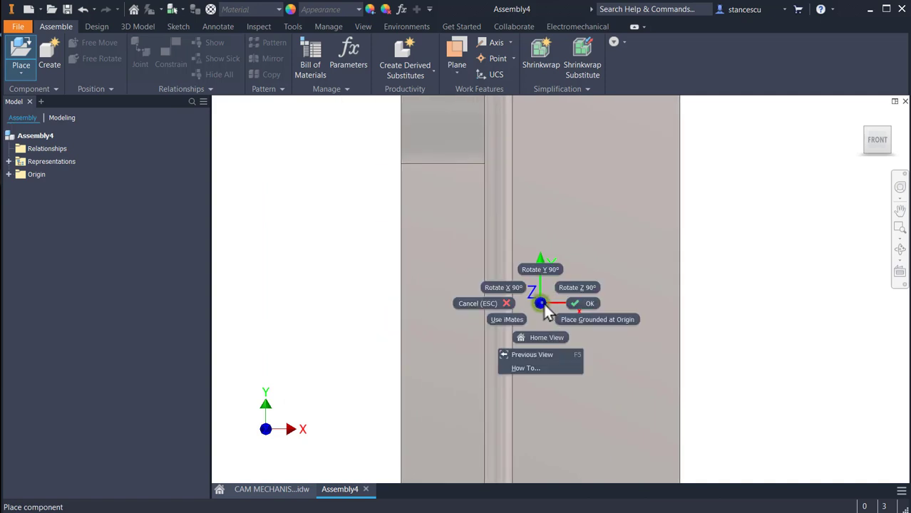
{"action": "left_click", "coordinate": [597, 320]}
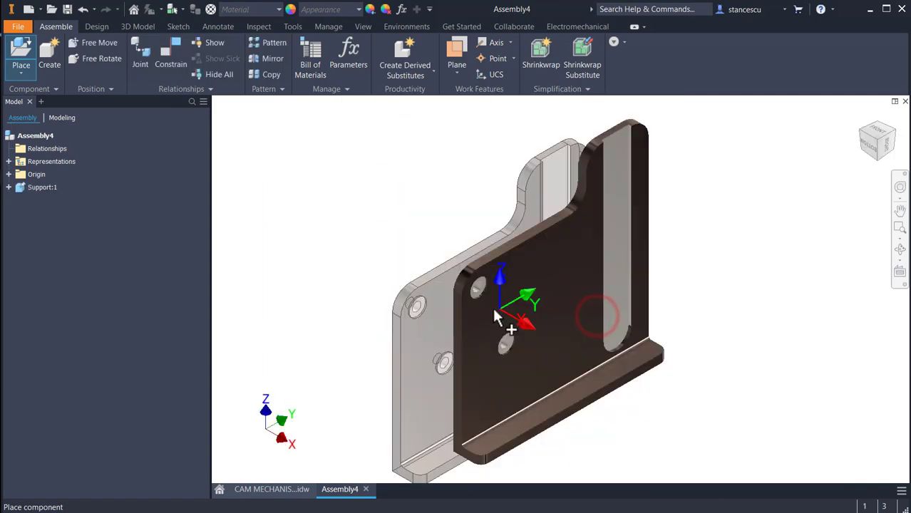
{"action": "key", "text": "Escape"}
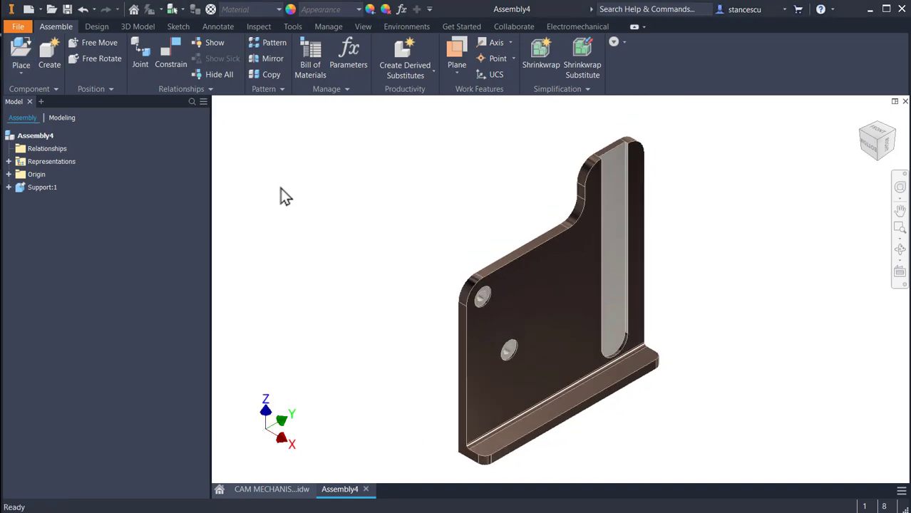
Place one instance of Oscillating follower.ipt in free space beside the support plate
{"action": "left_click", "coordinate": [21, 56]}
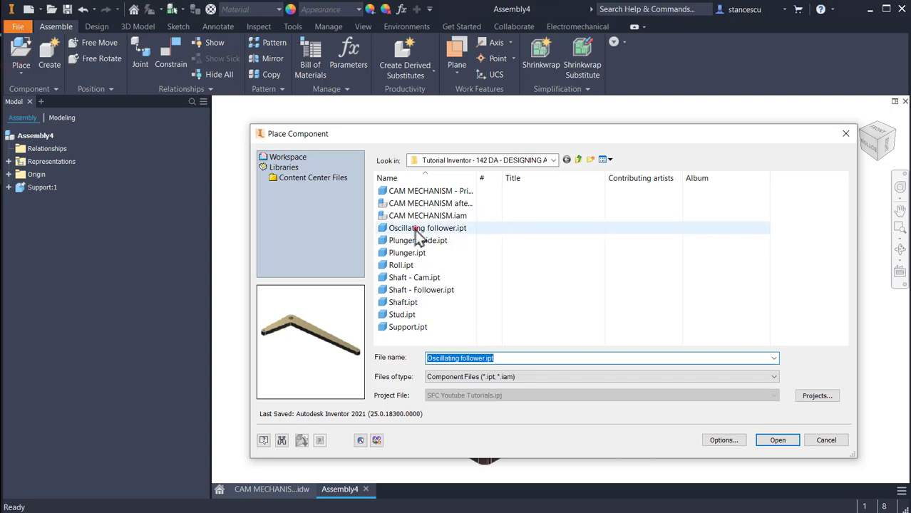
{"action": "double_click", "coordinate": [417, 228]}
{"action": "left_click", "coordinate": [371, 187]}
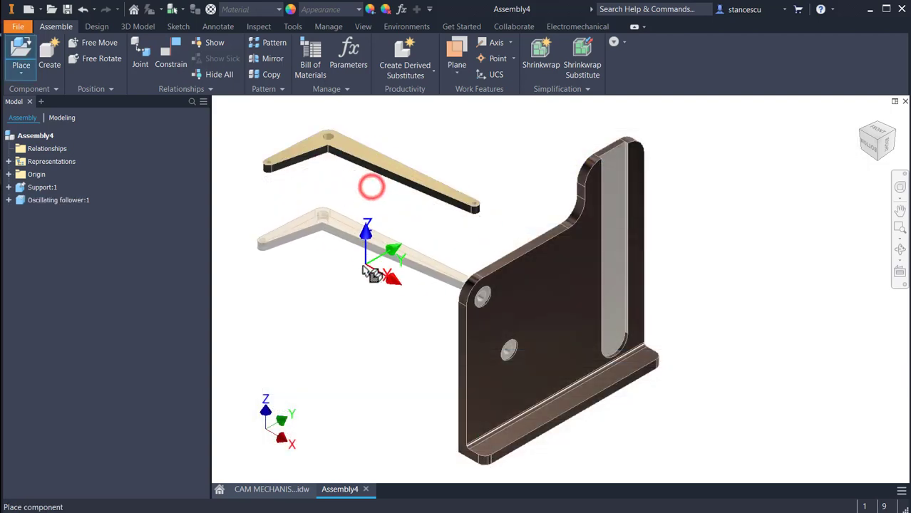
{"action": "key", "text": "Escape"}
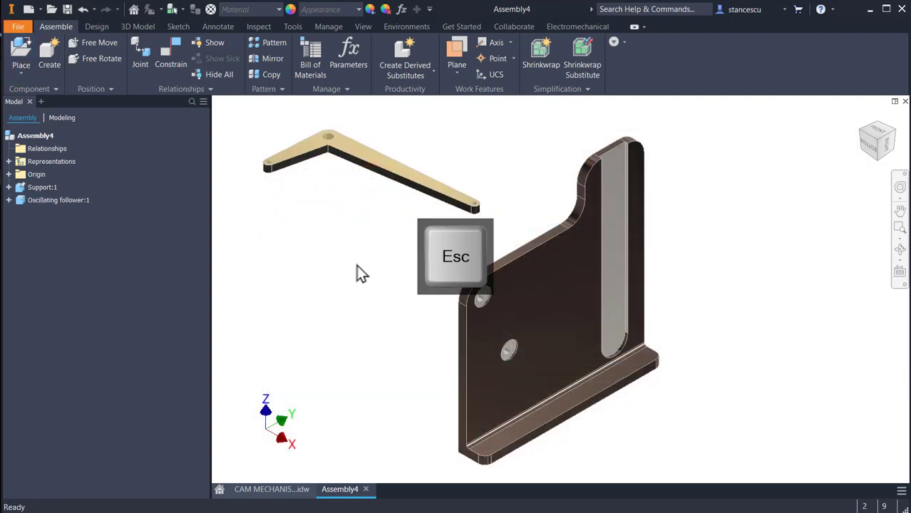
Place one instance of Plunger guide.ipt in free space below the oscillating follower
{"action": "key", "text": "p"}
{"action": "left_click", "coordinate": [406, 242]}
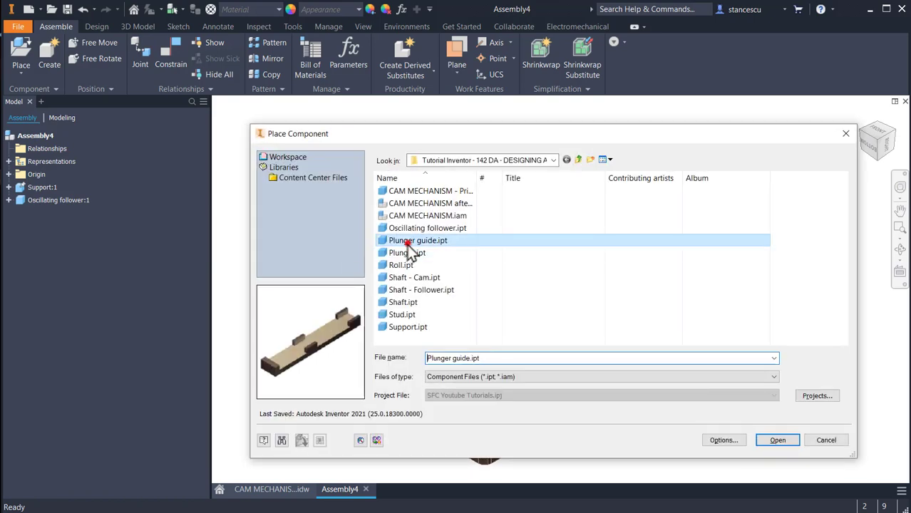
{"action": "double_click", "coordinate": [408, 246]}
{"action": "left_click", "coordinate": [347, 258]}
{"action": "key", "text": "Escape"}
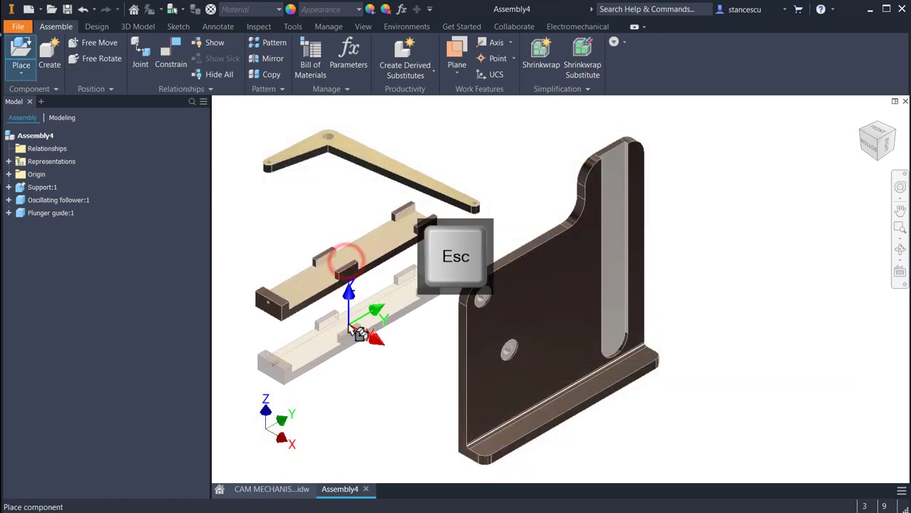
Place one instance of Plunger.ipt on the slotted side of the support, clear of the other parts
{"action": "key", "text": "p"}
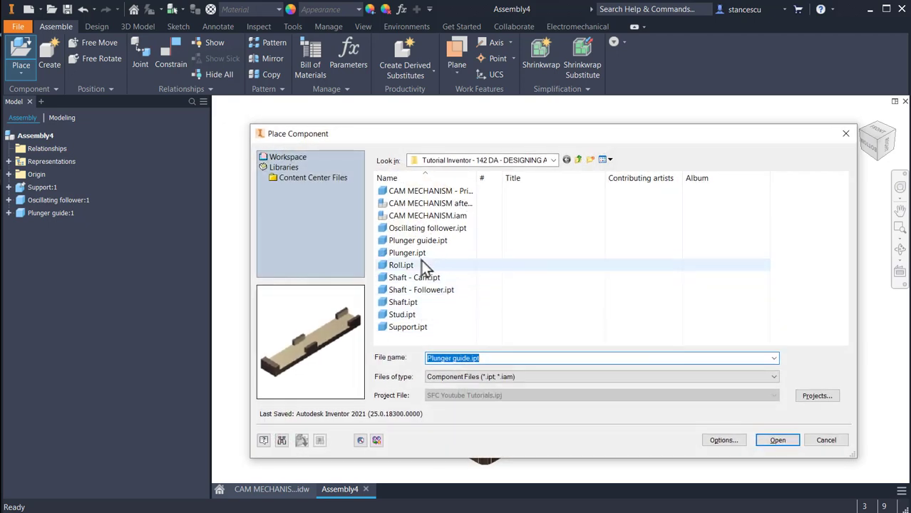
{"action": "double_click", "coordinate": [418, 255]}
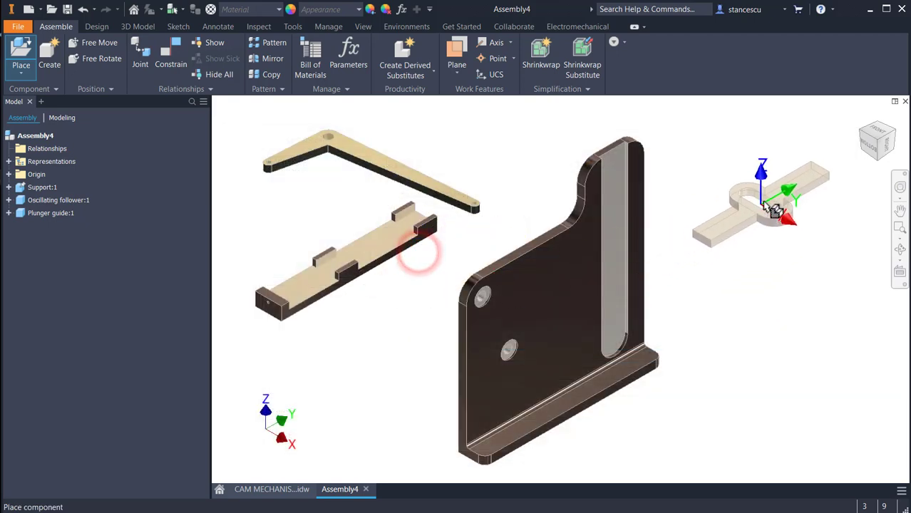
{"action": "left_click", "coordinate": [774, 208]}
{"action": "key", "text": "Escape"}
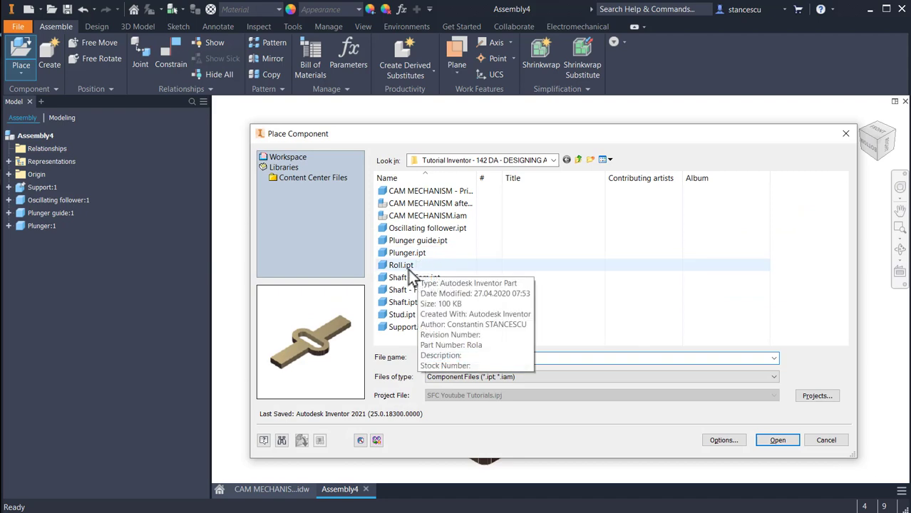
Place two instances of Roll.ipt side by side below the plunger
{"action": "left_click", "coordinate": [408, 266]}
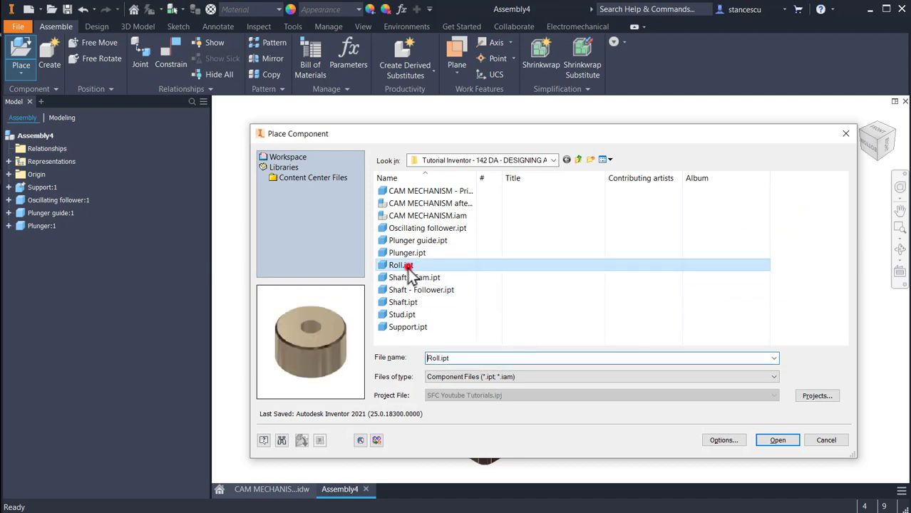
{"action": "double_click", "coordinate": [408, 265]}
{"action": "left_click", "coordinate": [711, 297]}
{"action": "left_click", "coordinate": [759, 300]}
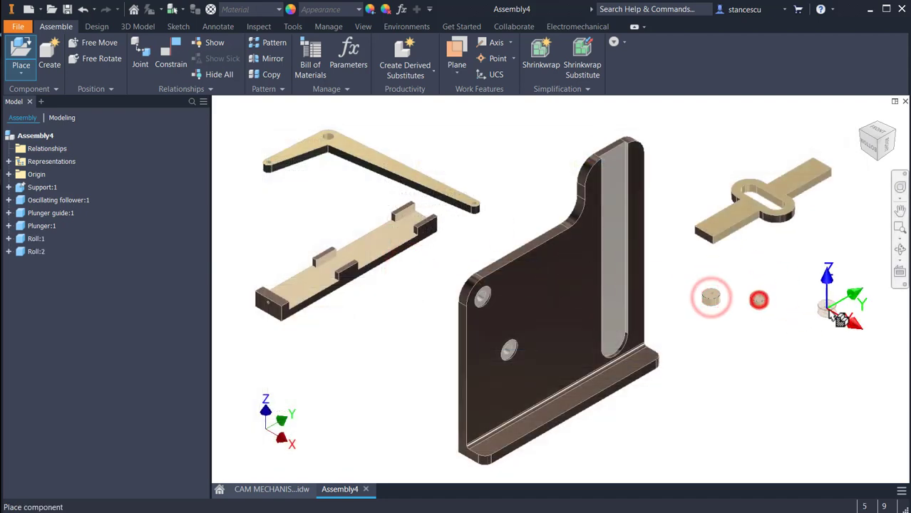
{"action": "key", "text": "Escape"}
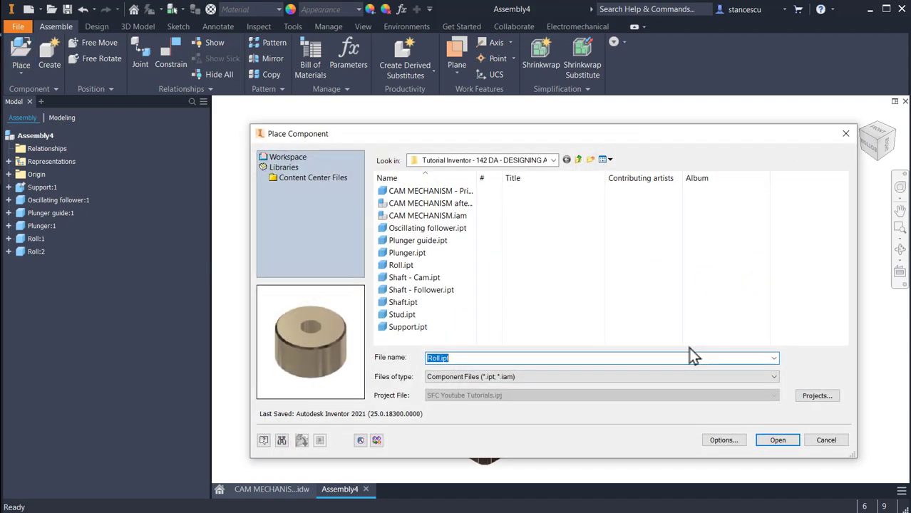
Place one instance each of Shaft - Cam.ipt and Shaft - Follower.ipt side by side below the rolls
{"action": "double_click", "coordinate": [380, 278]}
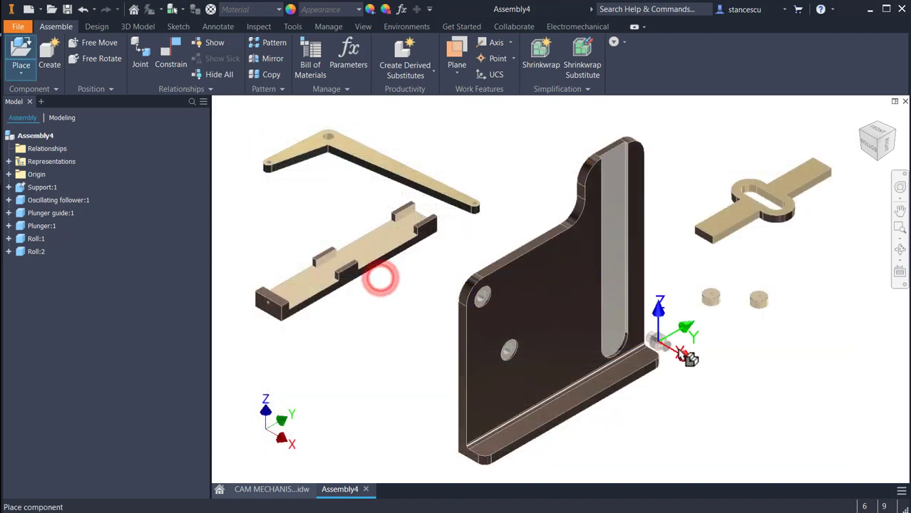
{"action": "left_click", "coordinate": [702, 346]}
{"action": "key", "text": "Escape"}
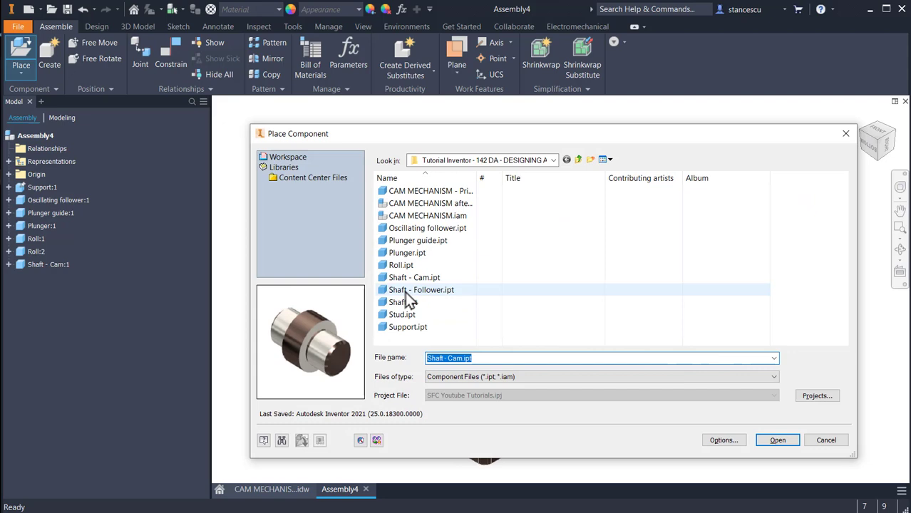
{"action": "left_click", "coordinate": [405, 291]}
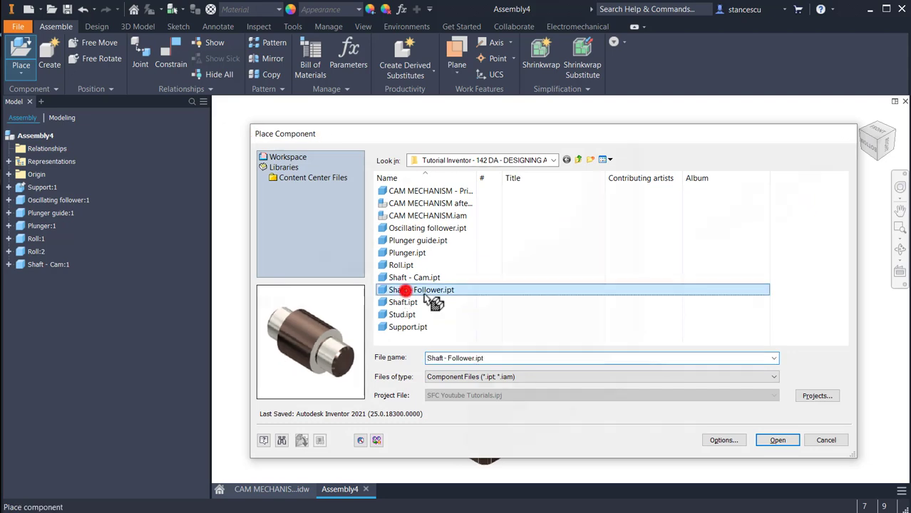
{"action": "double_click", "coordinate": [405, 290]}
{"action": "left_click", "coordinate": [769, 347]}
{"action": "key", "text": "Escape"}
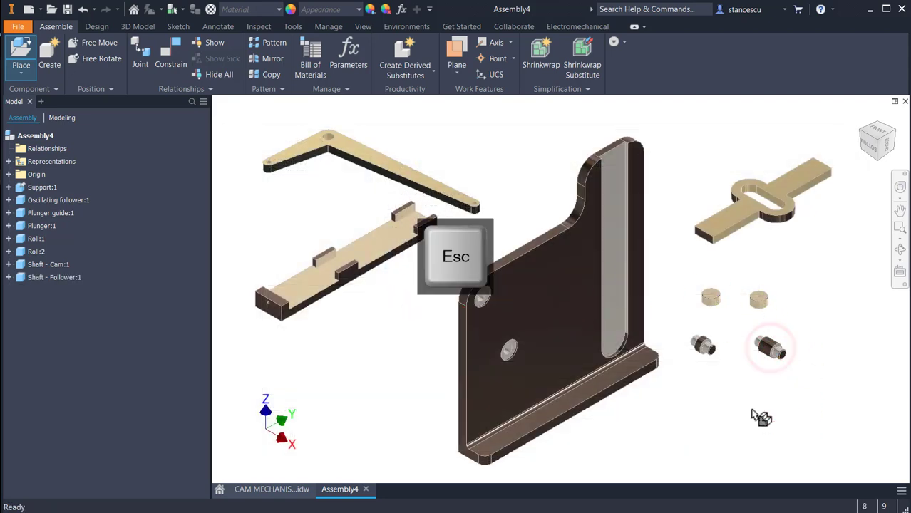
Place two instances of Stud.ipt side by side below the two shafts
{"action": "key", "text": "p"}
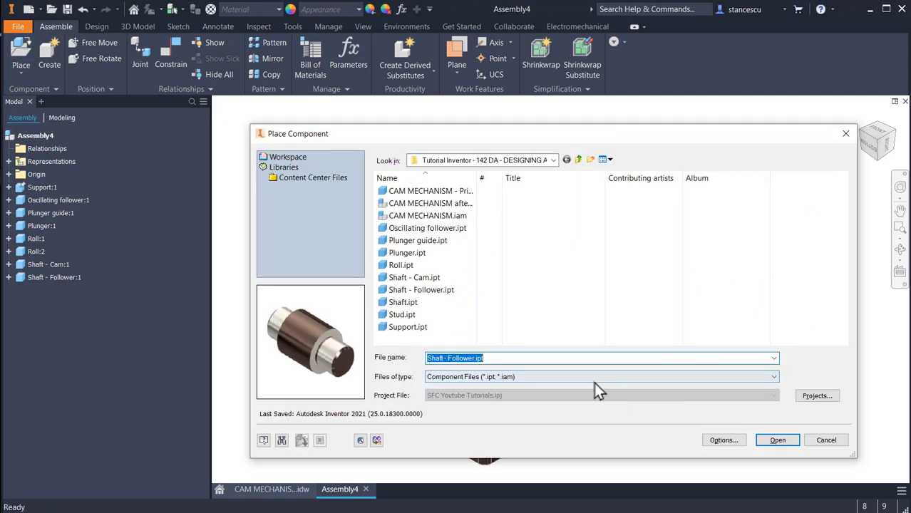
{"action": "double_click", "coordinate": [402, 315]}
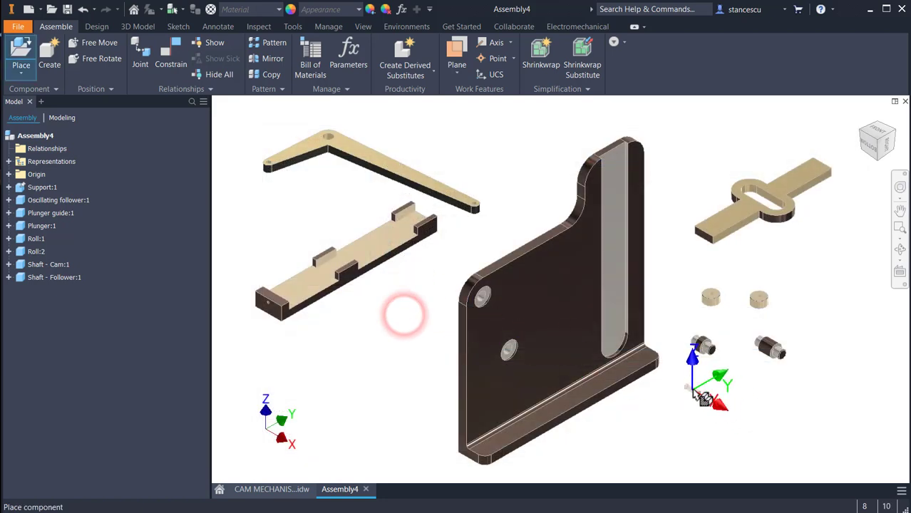
{"action": "left_click", "coordinate": [692, 389]}
{"action": "left_click", "coordinate": [721, 389]}
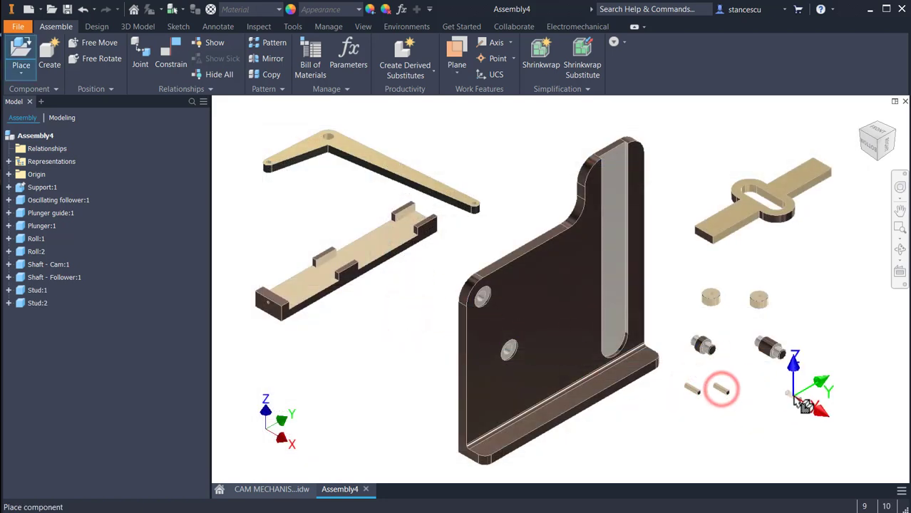
{"action": "key", "text": "Escape"}
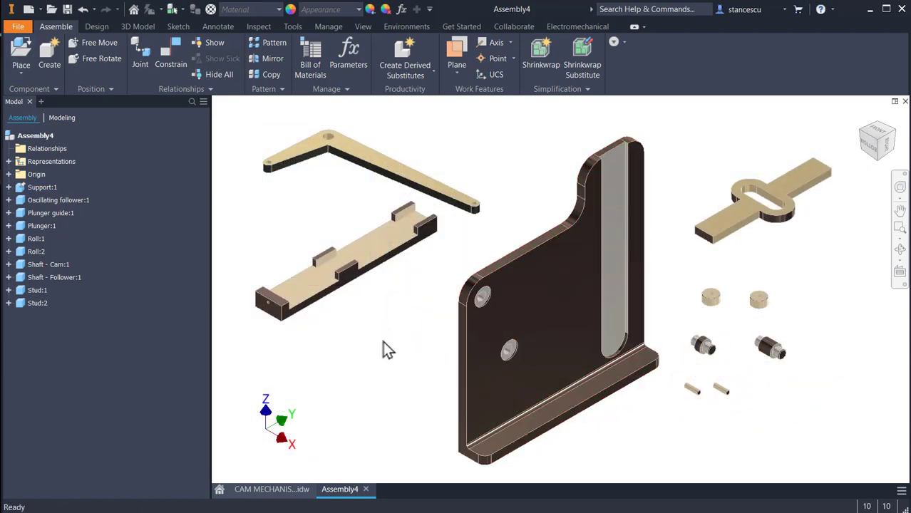
Apply an Insert constraint with 0 mm offset between the follower shaft's collar edge and the support's upper hole
{"action": "left_click", "coordinate": [169, 53]}
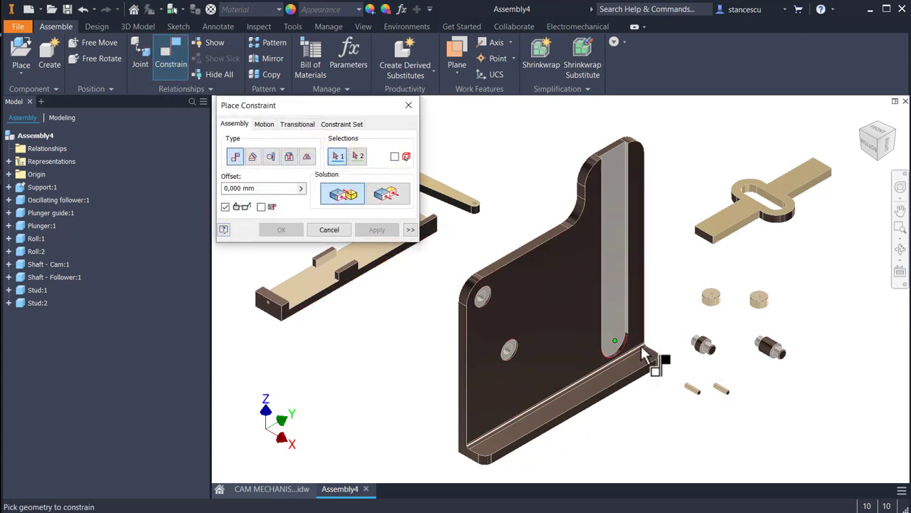
{"action": "left_click", "coordinate": [290, 157]}
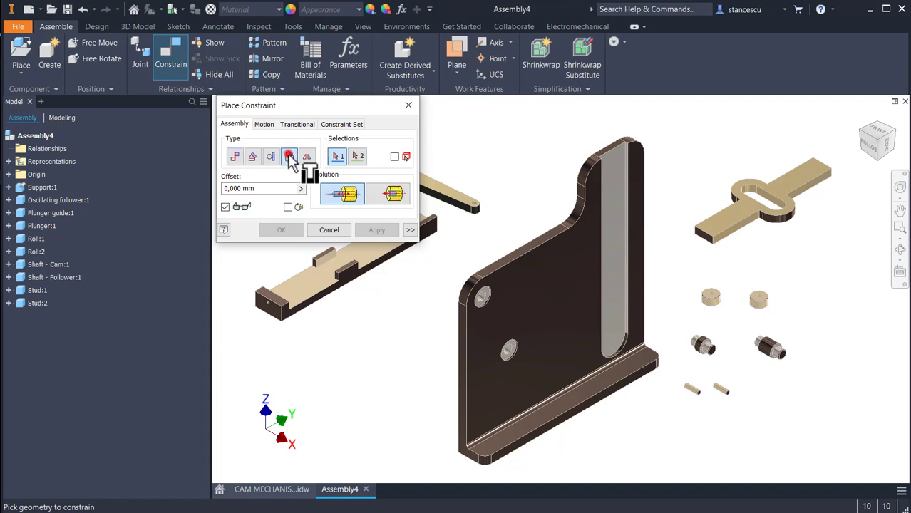
{"action": "scroll", "coordinate": [691, 316], "scroll_direction": "up", "scroll_amount": 3}
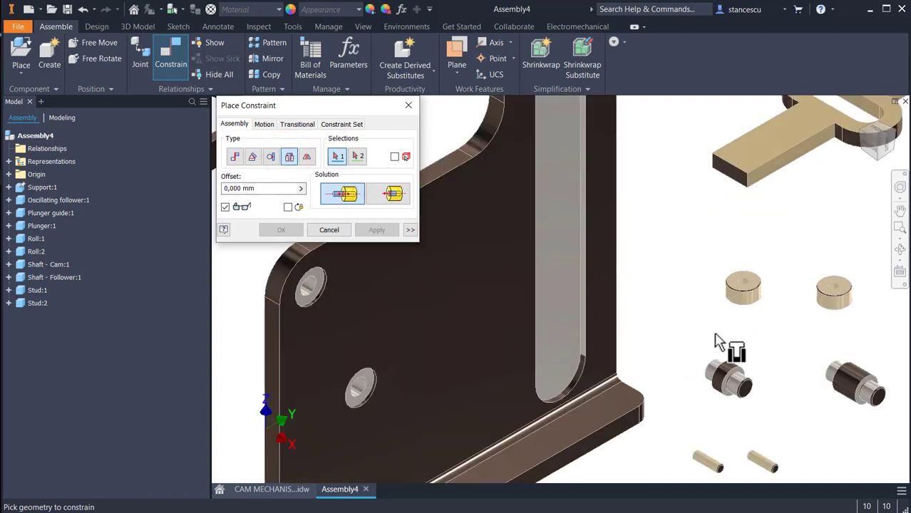
{"action": "left_click", "coordinate": [845, 360]}
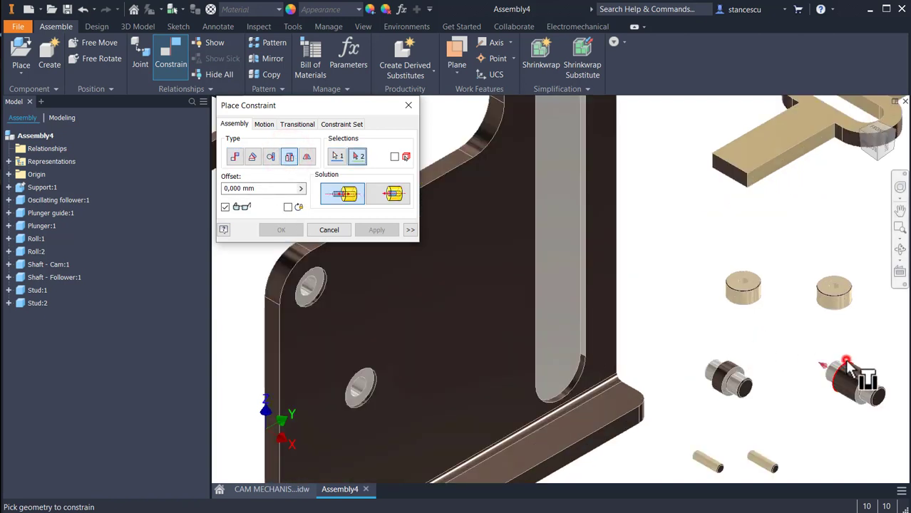
{"action": "left_click", "coordinate": [310, 289]}
{"action": "left_click", "coordinate": [376, 231]}
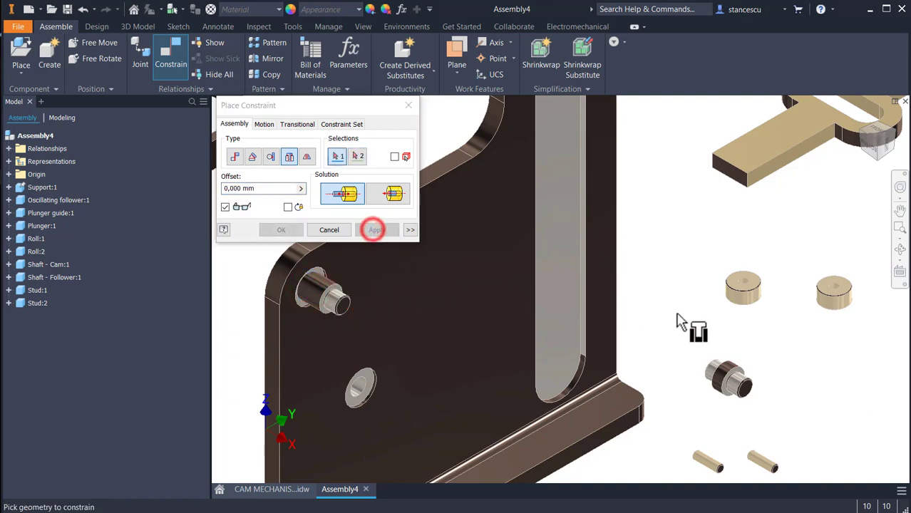
Apply an Insert constraint with 0 mm offset between the cam shaft's collar edge and the support's lower hole
{"action": "left_click", "coordinate": [728, 371]}
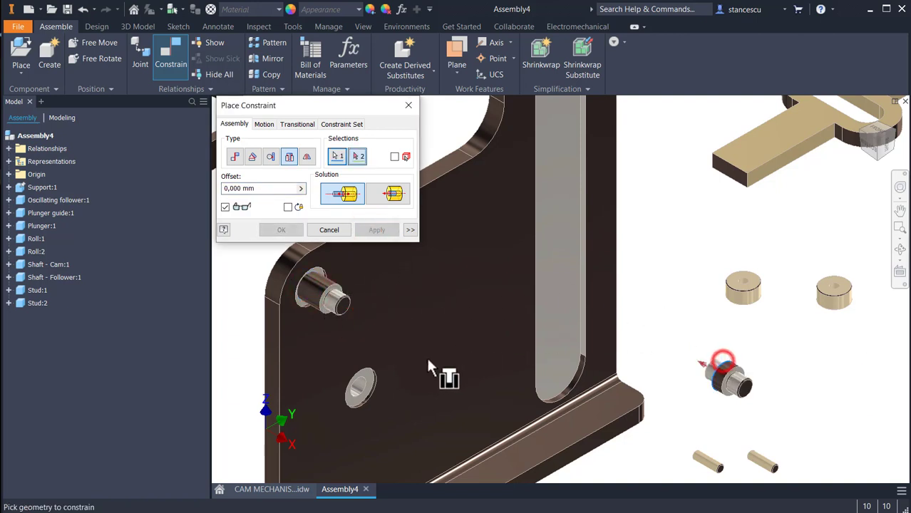
{"action": "left_click", "coordinate": [372, 398]}
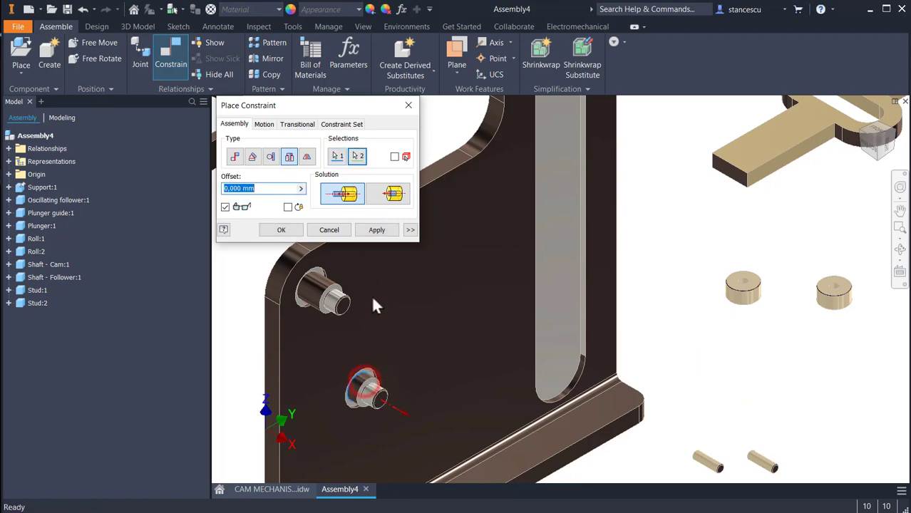
{"action": "left_click", "coordinate": [364, 230]}
Apply an Insert constraint with 0 mm offset between the oscillating follower's pivot hole and the outer shoulder of the follower shaft
{"action": "scroll", "coordinate": [494, 298], "scroll_direction": "down", "scroll_amount": 5}
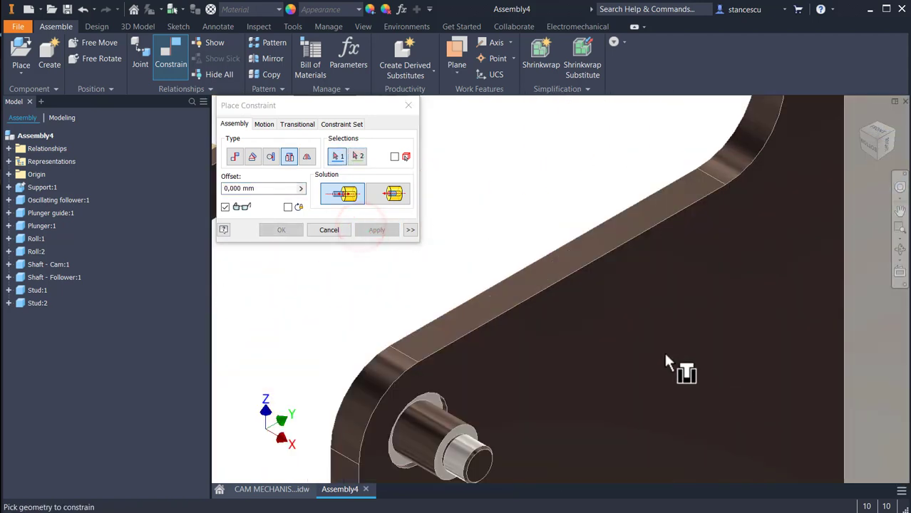
{"action": "middle_click_drag", "start_coordinate": [582, 332], "coordinate": [863, 463]}
{"action": "middle_click_drag", "start_coordinate": [558, 295], "coordinate": [895, 417]}
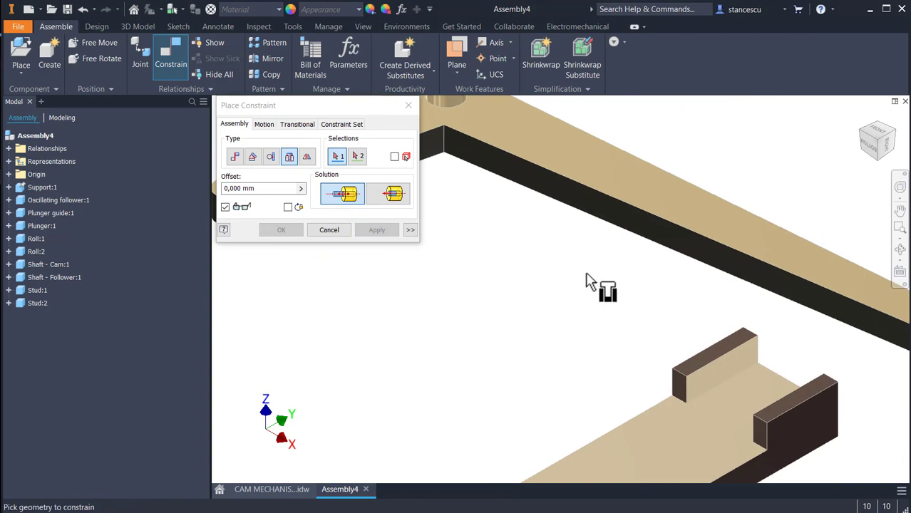
{"action": "middle_click_drag", "start_coordinate": [579, 295], "coordinate": [696, 377]}
{"action": "scroll", "coordinate": [555, 316], "scroll_direction": "up", "scroll_amount": 3}
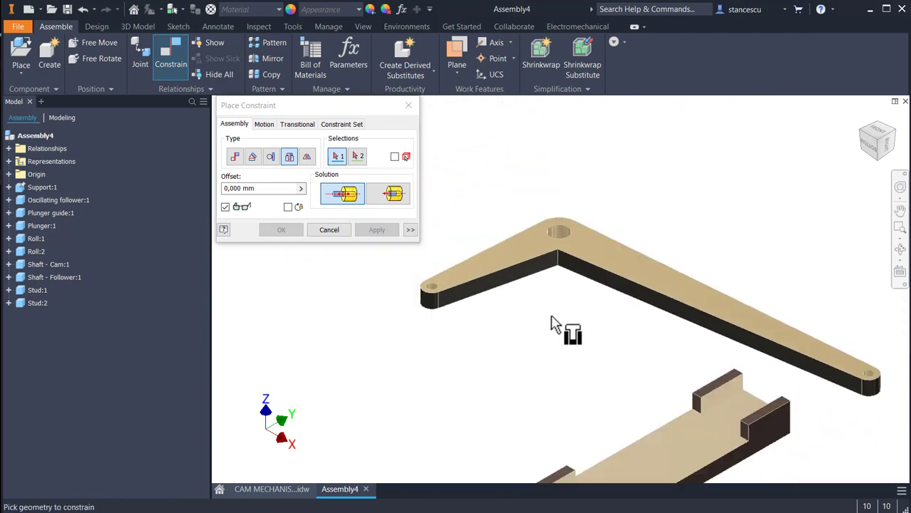
{"action": "key", "text": "F4"}
{"action": "left_click_drag", "start_coordinate": [552, 314], "coordinate": [563, 269]}
{"action": "left_click", "coordinate": [536, 448]}
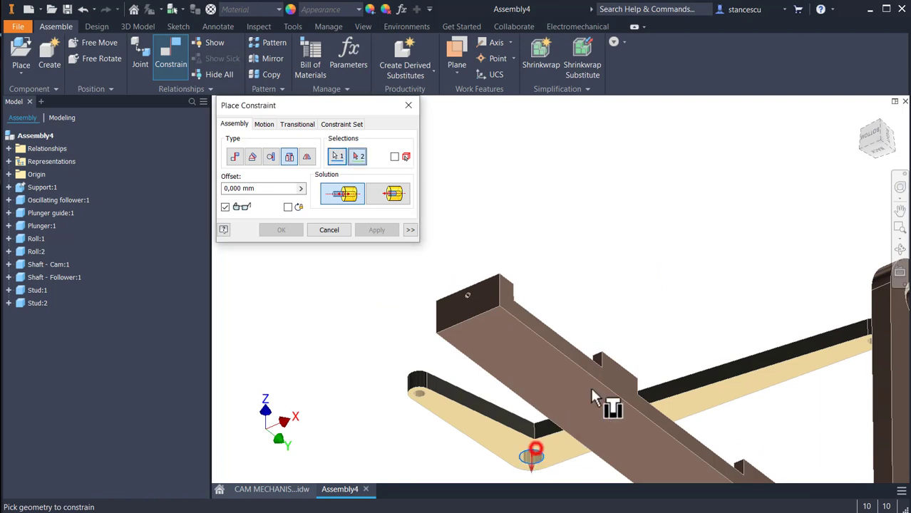
{"action": "scroll", "coordinate": [663, 303], "scroll_direction": "up", "scroll_amount": 2}
{"action": "scroll", "coordinate": [684, 305], "scroll_direction": "up", "scroll_amount": 2}
{"action": "scroll", "coordinate": [723, 319], "scroll_direction": "down", "scroll_amount": 3}
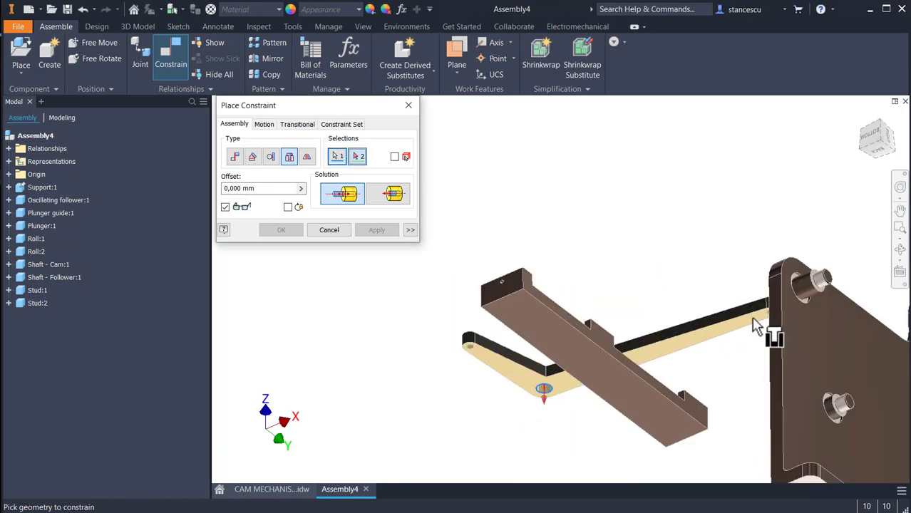
{"action": "scroll", "coordinate": [606, 322], "scroll_direction": "down", "scroll_amount": 4}
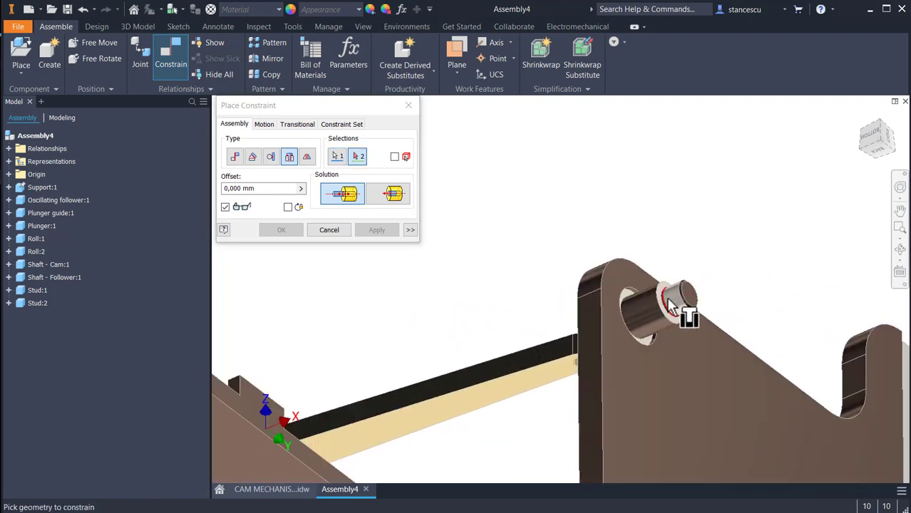
{"action": "left_click", "coordinate": [665, 321]}
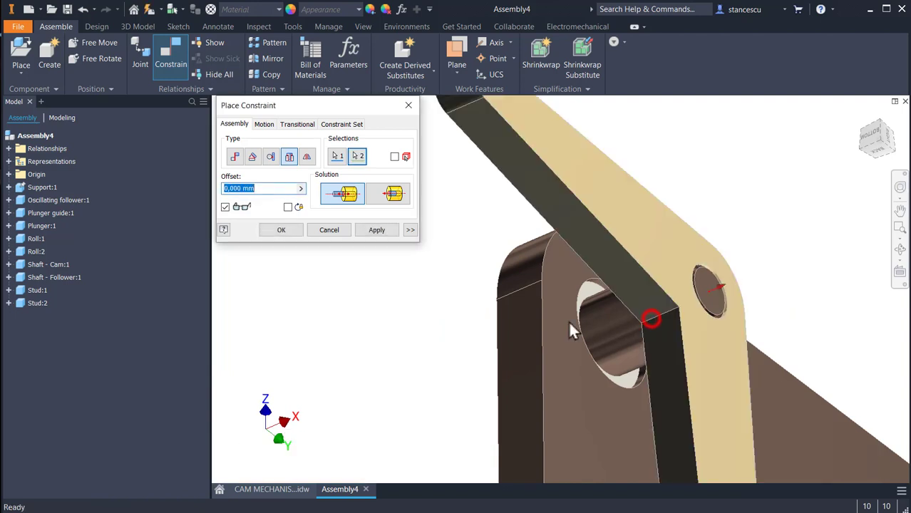
{"action": "left_click", "coordinate": [374, 228]}
Finish constraining and swing the oscillating follower about its shaft until its long arm points upward, clear of the support
{"action": "scroll", "coordinate": [413, 323], "scroll_direction": "up", "scroll_amount": 2}
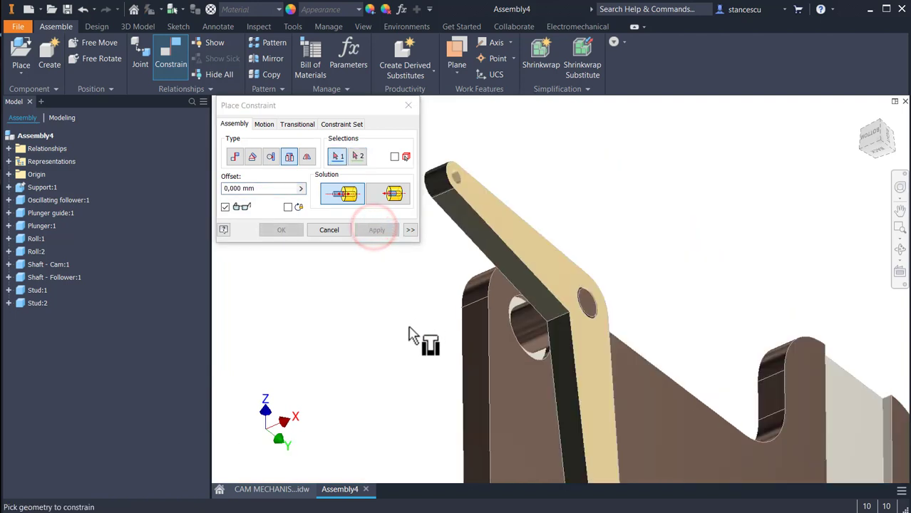
{"action": "scroll", "coordinate": [410, 328], "scroll_direction": "up", "scroll_amount": 2}
{"action": "middle_click_drag", "start_coordinate": [524, 355], "coordinate": [513, 224]}
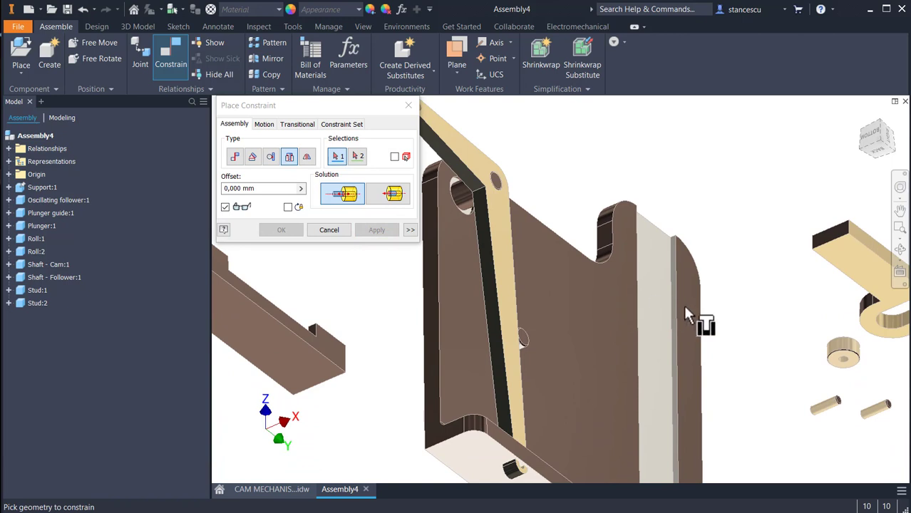
{"action": "middle_click_drag", "start_coordinate": [688, 311], "coordinate": [700, 315]}
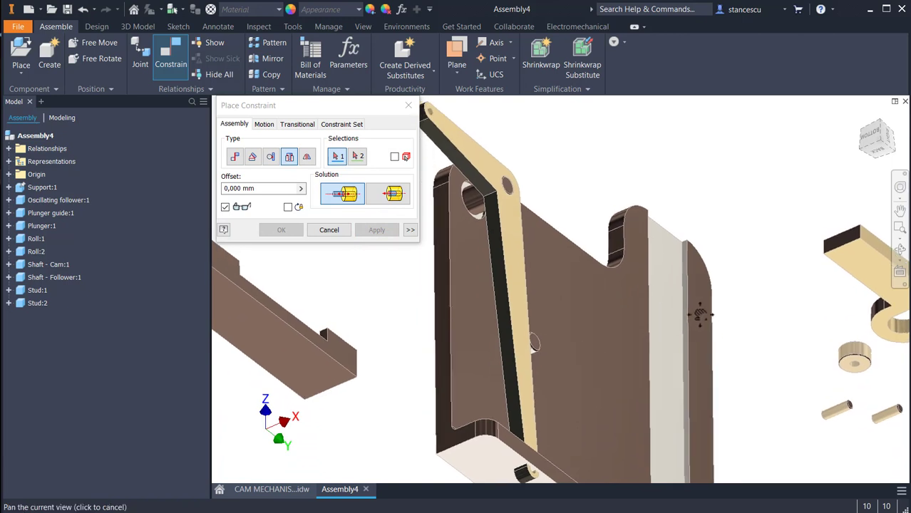
{"action": "left_click", "coordinate": [335, 229]}
{"action": "left_click_drag", "start_coordinate": [462, 155], "coordinate": [642, 201]}
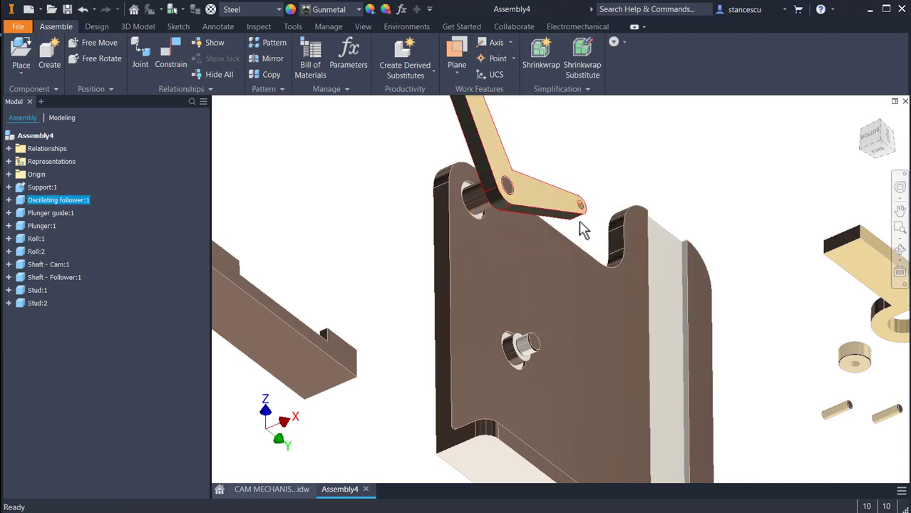
{"action": "middle_click_drag", "start_coordinate": [584, 228], "coordinate": [520, 282]}
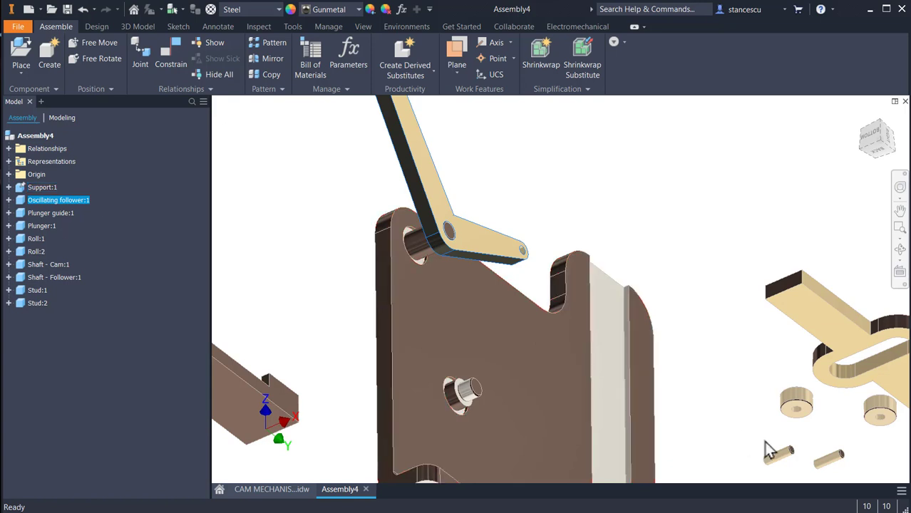
Move both studs and both rolls into the free space beside the oscillating follower's short arm
{"action": "left_click_drag", "start_coordinate": [780, 462], "coordinate": [552, 182]}
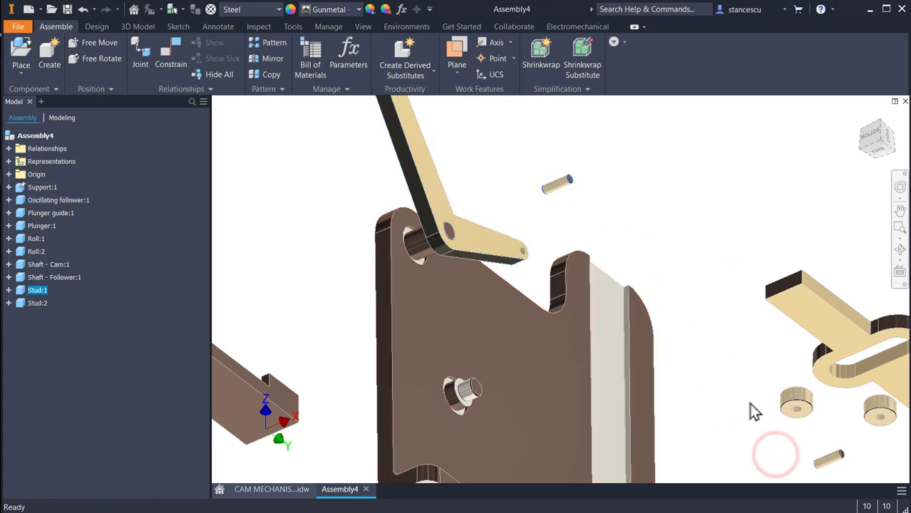
{"action": "left_click_drag", "start_coordinate": [827, 460], "coordinate": [626, 198]}
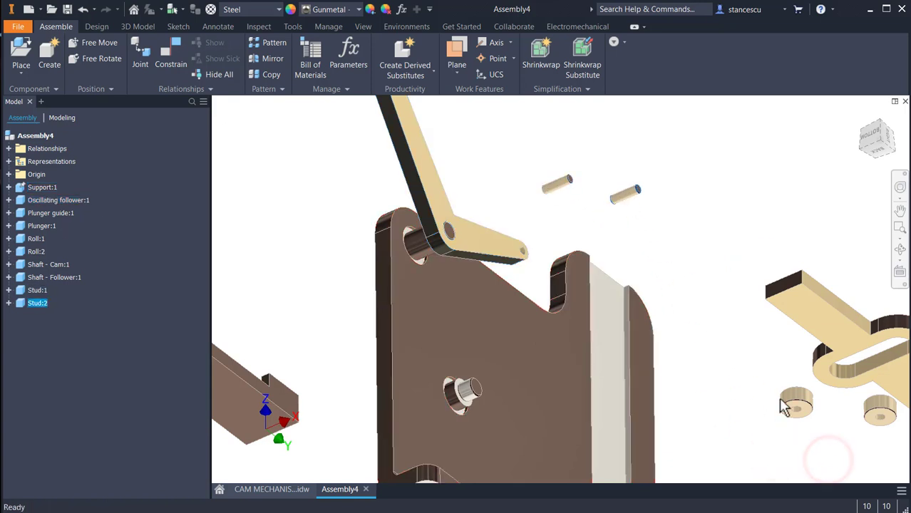
{"action": "left_click_drag", "start_coordinate": [785, 404], "coordinate": [492, 140]}
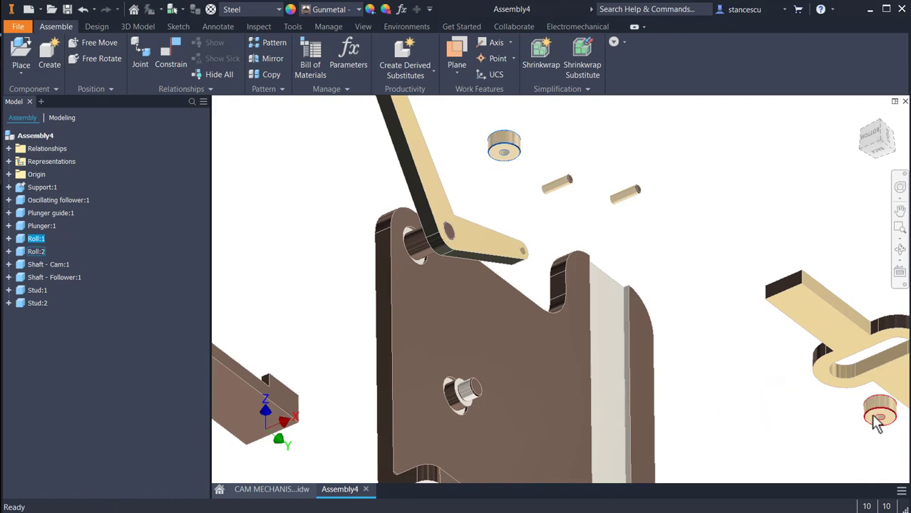
{"action": "left_click_drag", "start_coordinate": [877, 422], "coordinate": [636, 234]}
Insert the first stud flush in the end hole of the follower's short arm using an aligned Insert constraint with 0 mm offset
{"action": "middle_click_drag", "start_coordinate": [535, 289], "coordinate": [614, 385]}
{"action": "middle_click_drag", "start_coordinate": [358, 253], "coordinate": [358, 330]}
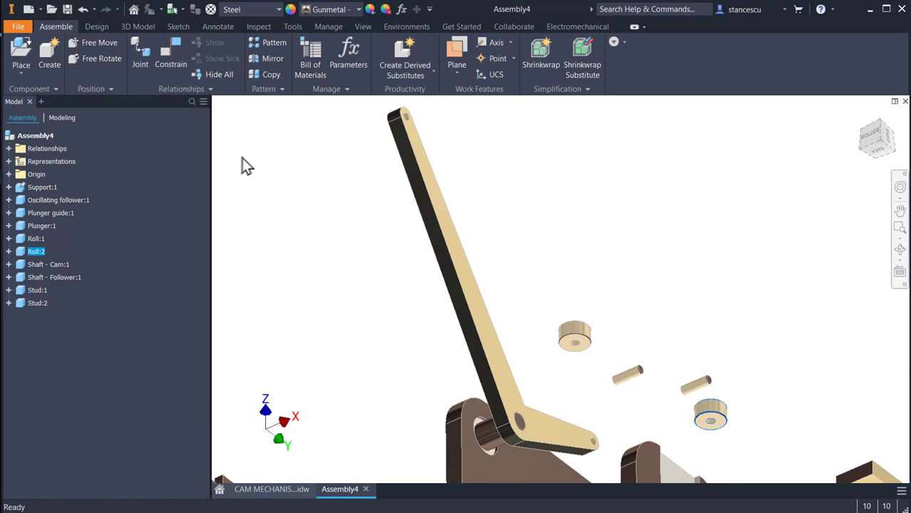
{"action": "left_click", "coordinate": [172, 59]}
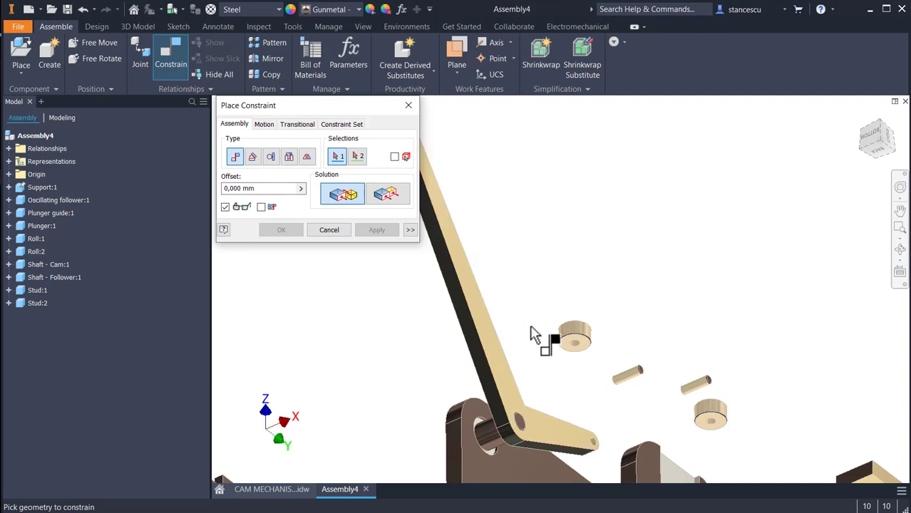
{"action": "left_click", "coordinate": [289, 157]}
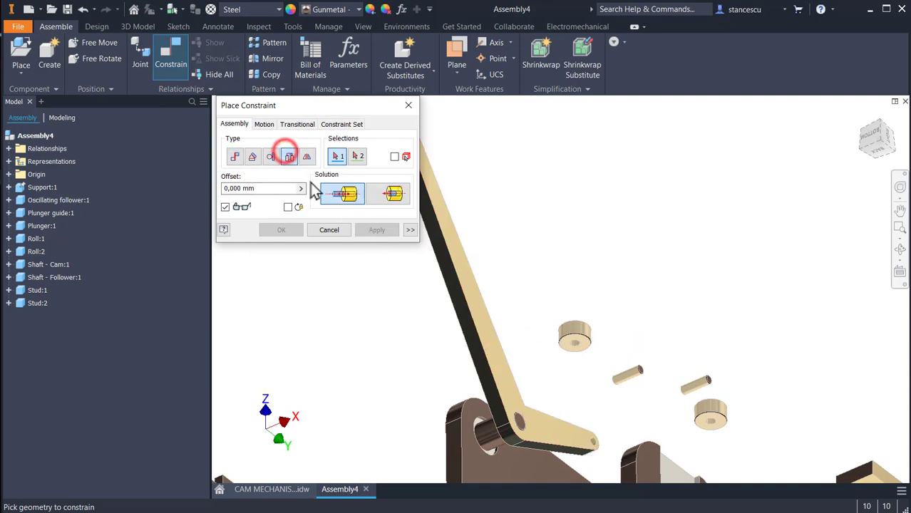
{"action": "left_click", "coordinate": [397, 199]}
{"action": "scroll", "coordinate": [613, 357], "scroll_direction": "up", "scroll_amount": 4}
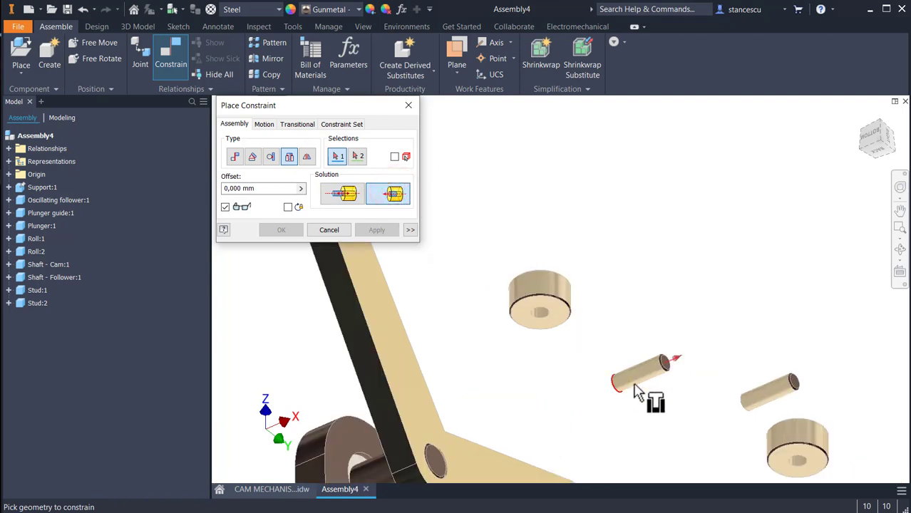
{"action": "left_click", "coordinate": [670, 365]}
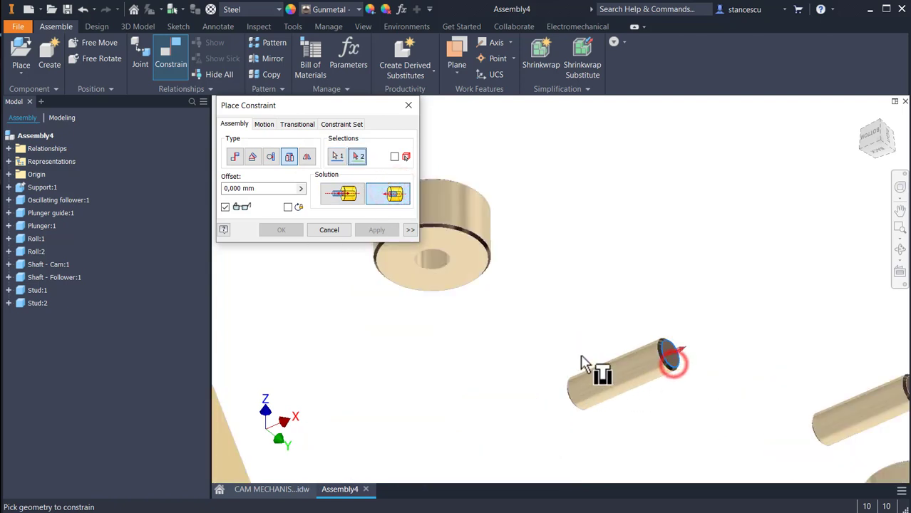
{"action": "scroll", "coordinate": [571, 377], "scroll_direction": "down", "scroll_amount": 3}
{"action": "middle_click_drag", "start_coordinate": [557, 393], "coordinate": [524, 321]}
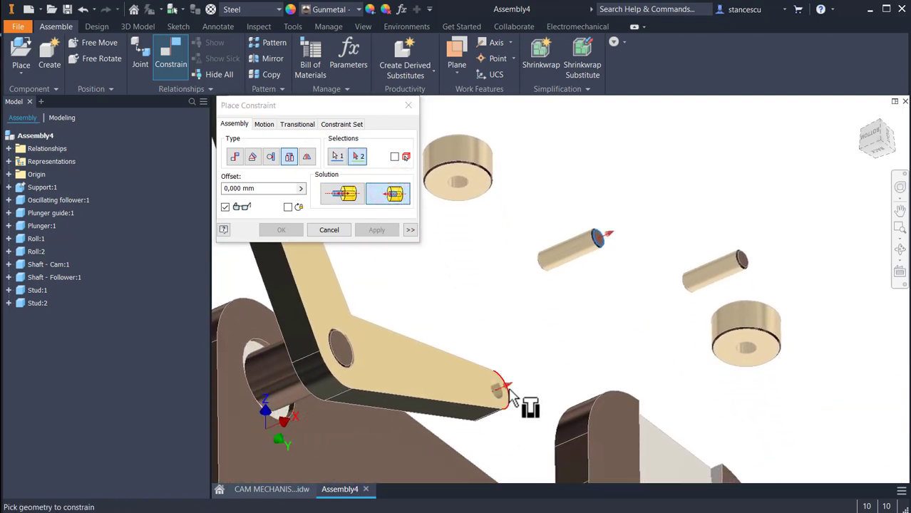
{"action": "scroll", "coordinate": [509, 391], "scroll_direction": "up", "scroll_amount": 2}
{"action": "left_click", "coordinate": [492, 410]}
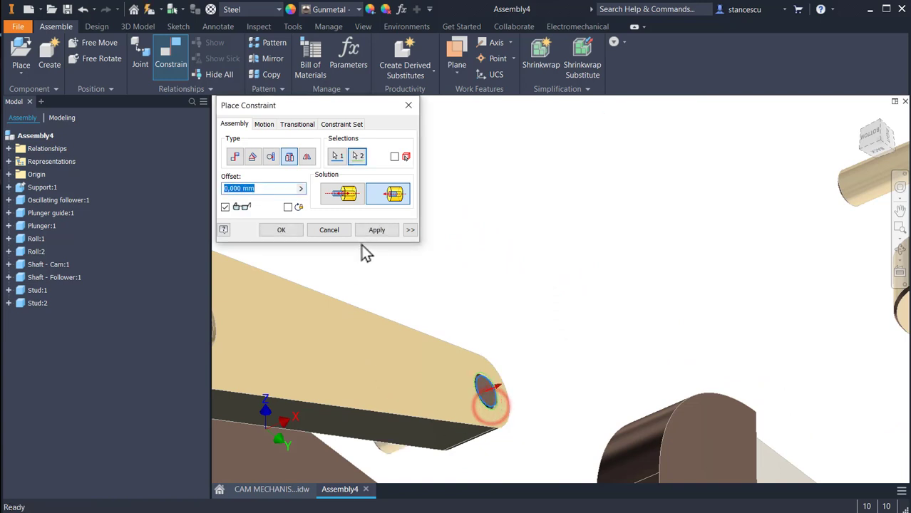
{"action": "left_click", "coordinate": [376, 232]}
Insert the second stud flush in the end hole of the follower's long arm using an aligned Insert constraint with 0 mm offset
{"action": "middle_click_drag", "start_coordinate": [645, 264], "coordinate": [471, 344]}
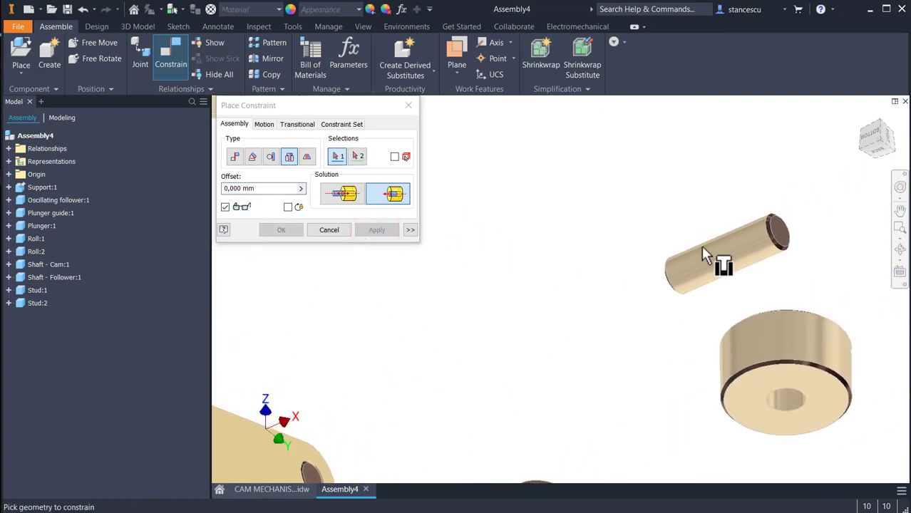
{"action": "left_click", "coordinate": [781, 245]}
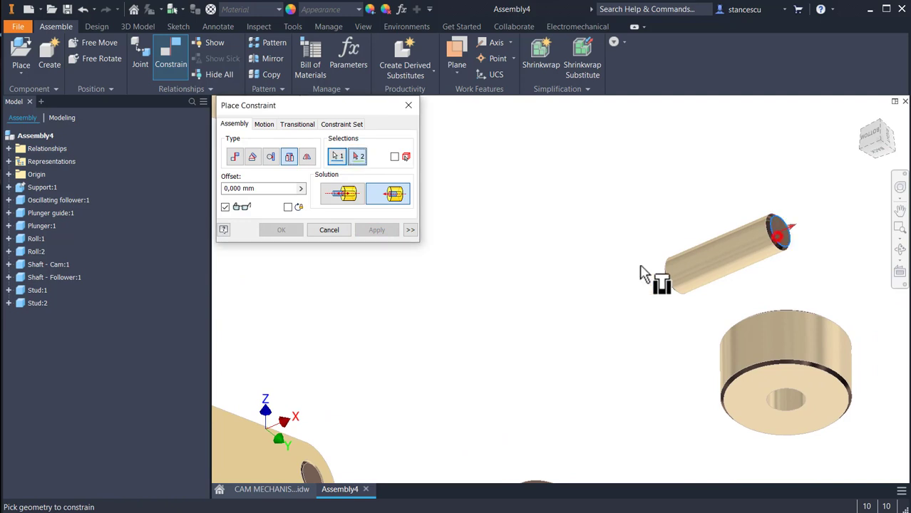
{"action": "middle_click_drag", "start_coordinate": [646, 276], "coordinate": [869, 443]}
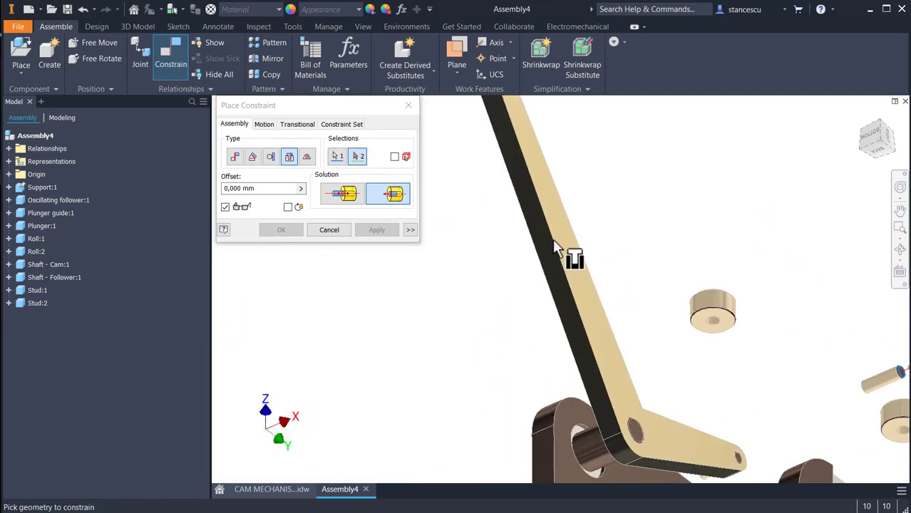
{"action": "middle_click_drag", "start_coordinate": [556, 246], "coordinate": [560, 466]}
{"action": "left_click", "coordinate": [486, 228]}
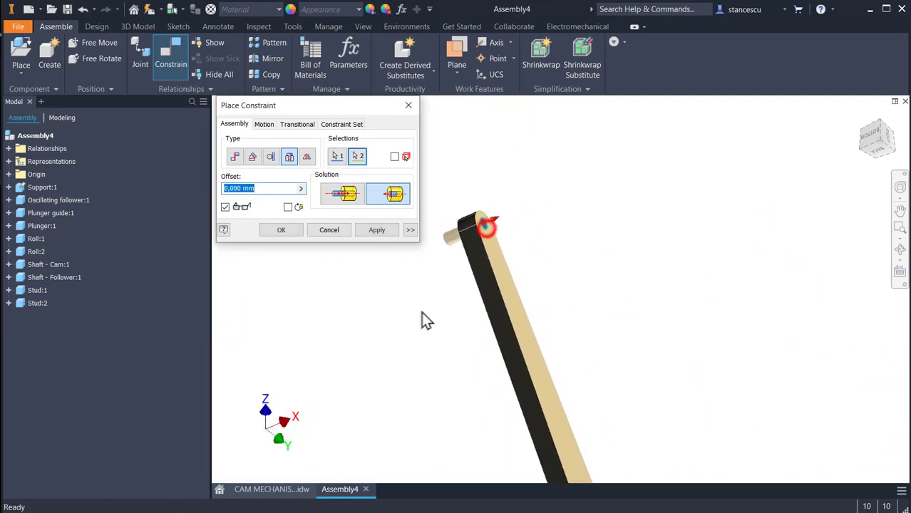
{"action": "left_click", "coordinate": [377, 230]}
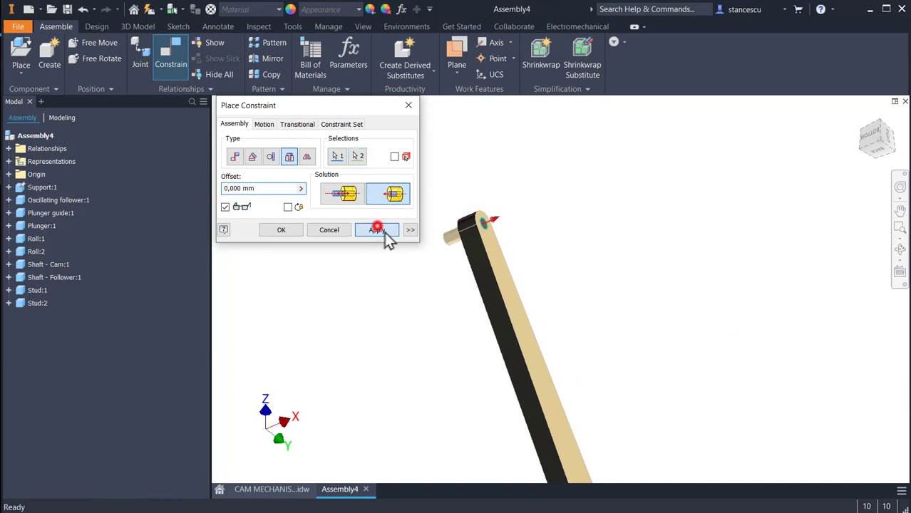
Fit the first roll onto the stud of the follower's long arm using an opposed Insert constraint with 0 mm offset
{"action": "left_click", "coordinate": [344, 195]}
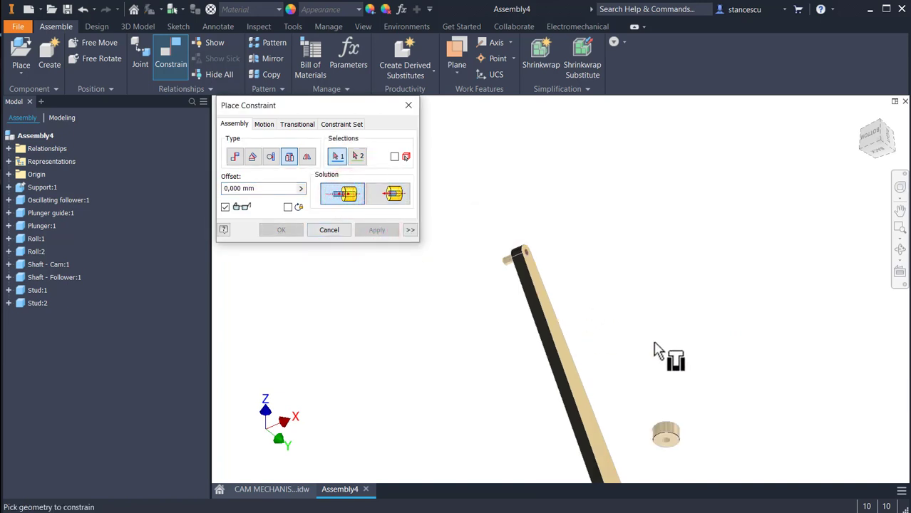
{"action": "left_click", "coordinate": [661, 442]}
{"action": "middle_click_drag", "start_coordinate": [414, 378], "coordinate": [510, 366], "text": "shift"}
{"action": "scroll", "coordinate": [760, 240], "scroll_direction": "down", "scroll_amount": 2}
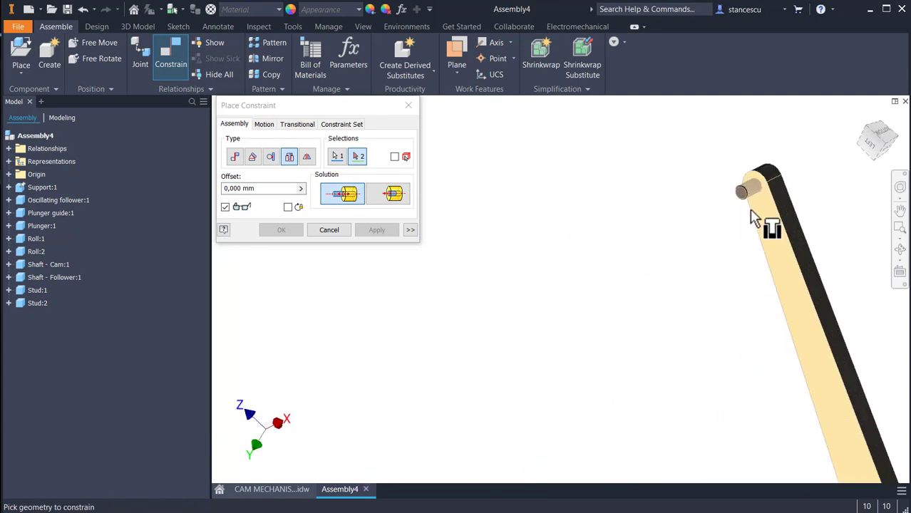
{"action": "left_click", "coordinate": [763, 186]}
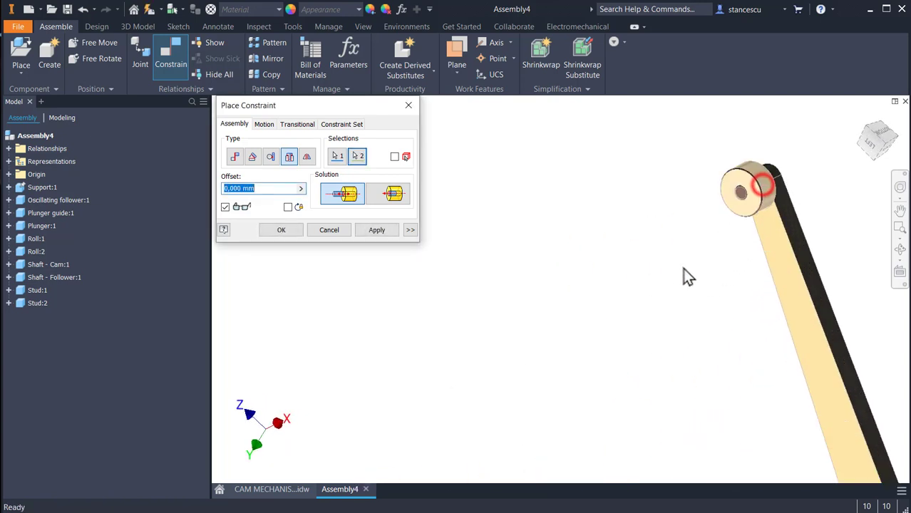
{"action": "scroll", "coordinate": [671, 289], "scroll_direction": "up", "scroll_amount": 3}
{"action": "middle_click_drag", "start_coordinate": [599, 315], "coordinate": [514, 208]}
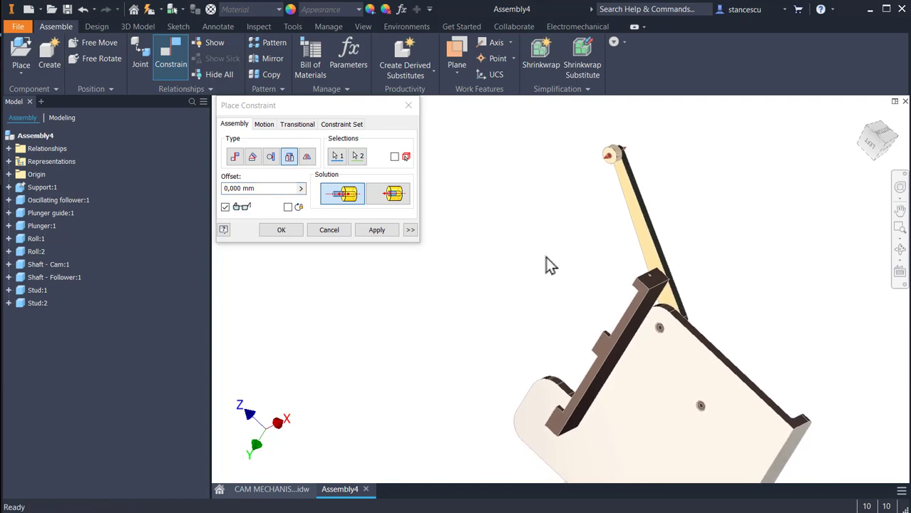
{"action": "middle_click_drag", "start_coordinate": [624, 340], "coordinate": [577, 335], "text": "shift"}
{"action": "scroll", "coordinate": [650, 349], "scroll_direction": "down", "scroll_amount": 2}
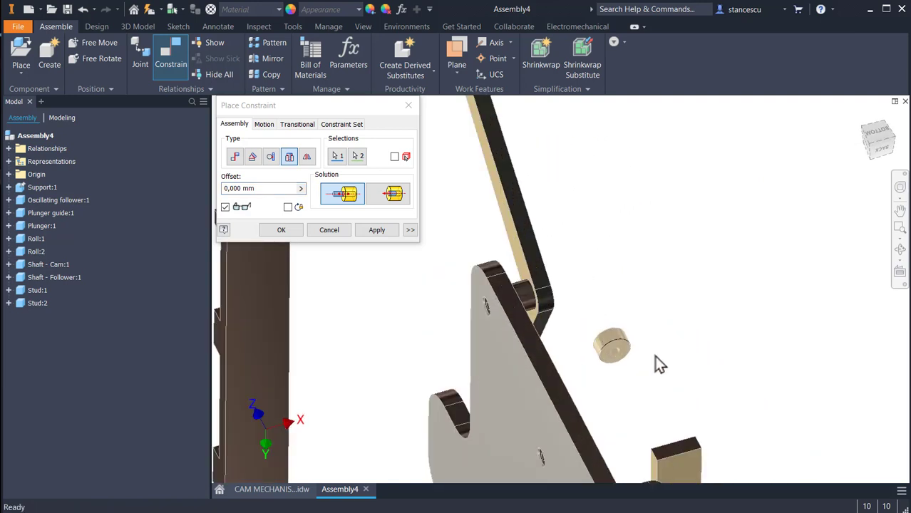
{"action": "scroll", "coordinate": [620, 357], "scroll_direction": "down", "scroll_amount": 2}
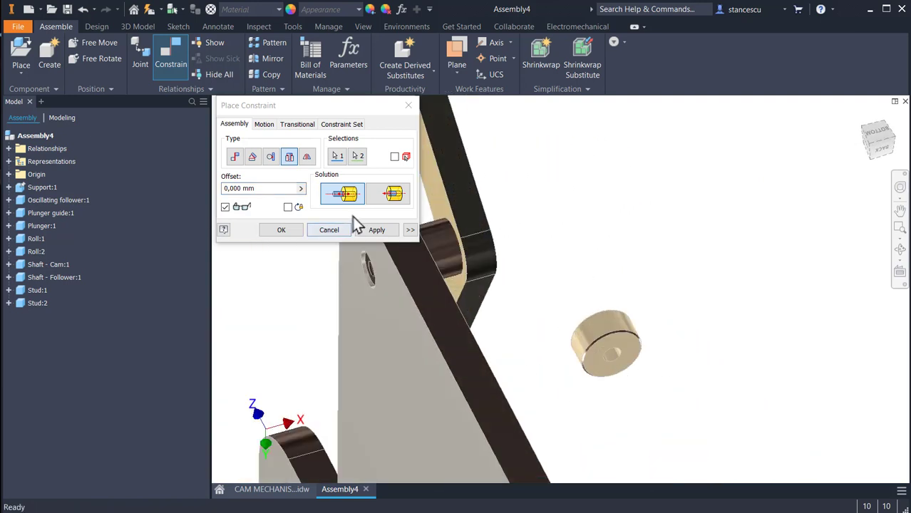
{"action": "left_click", "coordinate": [382, 228]}
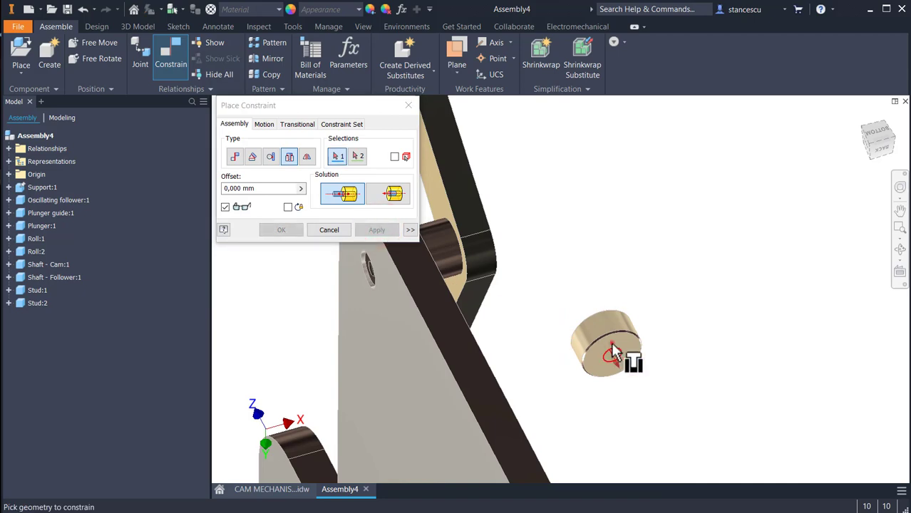
Fit the second roll onto the stud of the follower's short arm using an opposed Insert constraint with 0 mm offset, and finish constraining
{"action": "middle_click_drag", "start_coordinate": [519, 292], "coordinate": [616, 316], "text": "shift"}
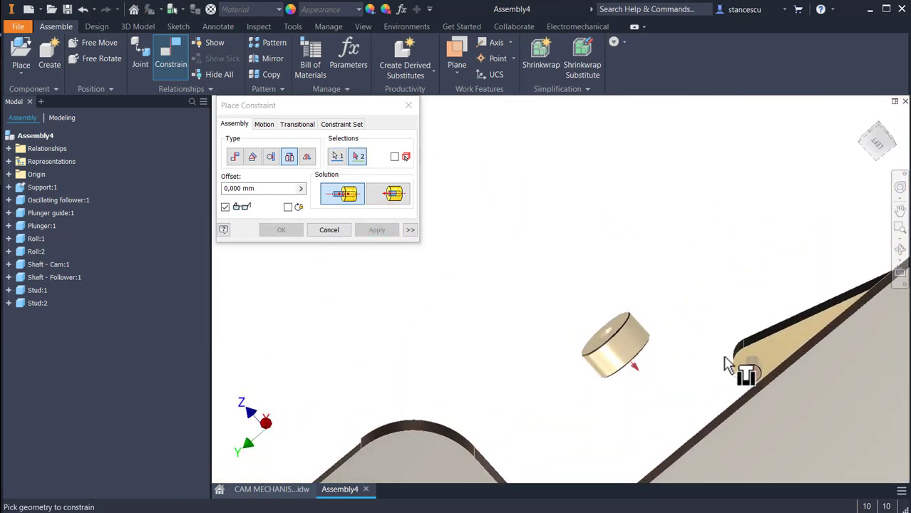
{"action": "left_click", "coordinate": [753, 361]}
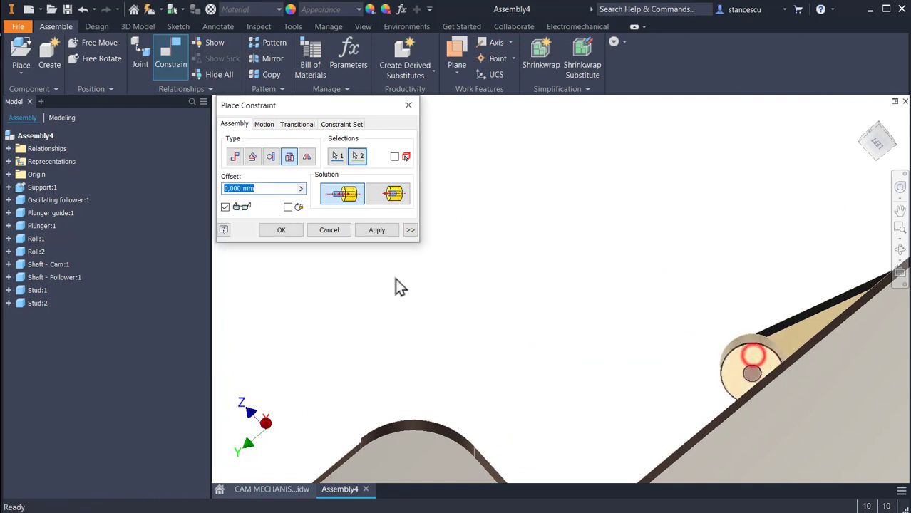
{"action": "left_click", "coordinate": [282, 229]}
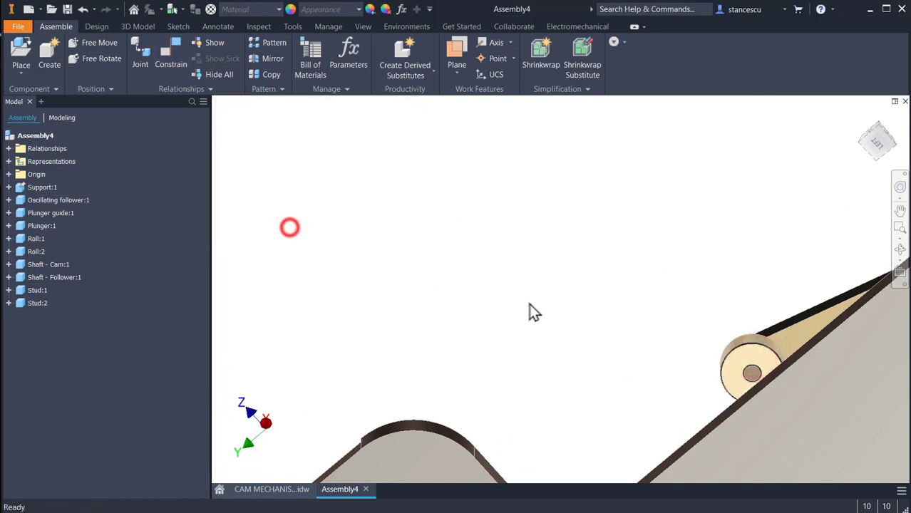
Swing the oscillating follower about its shaft until its long arm reaches across the support's vertical groove
{"action": "key", "text": "F6"}
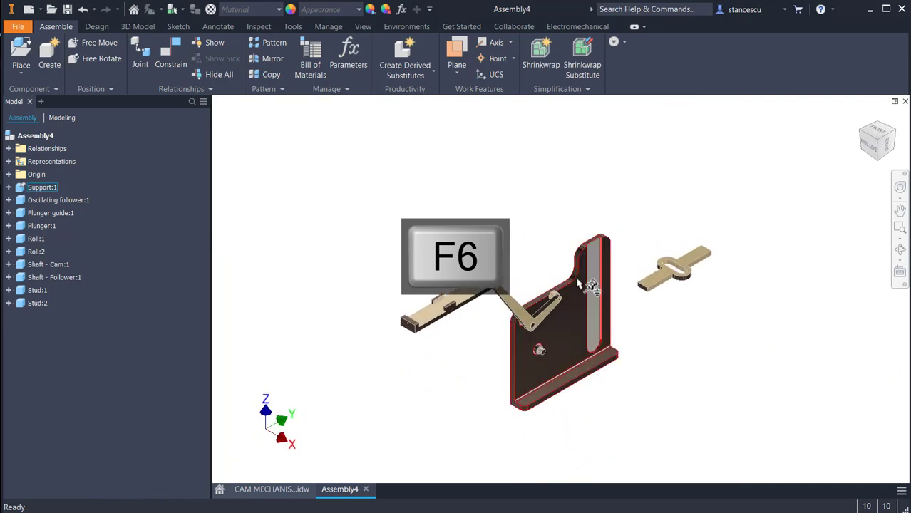
{"action": "left_click_drag", "start_coordinate": [515, 305], "coordinate": [604, 287]}
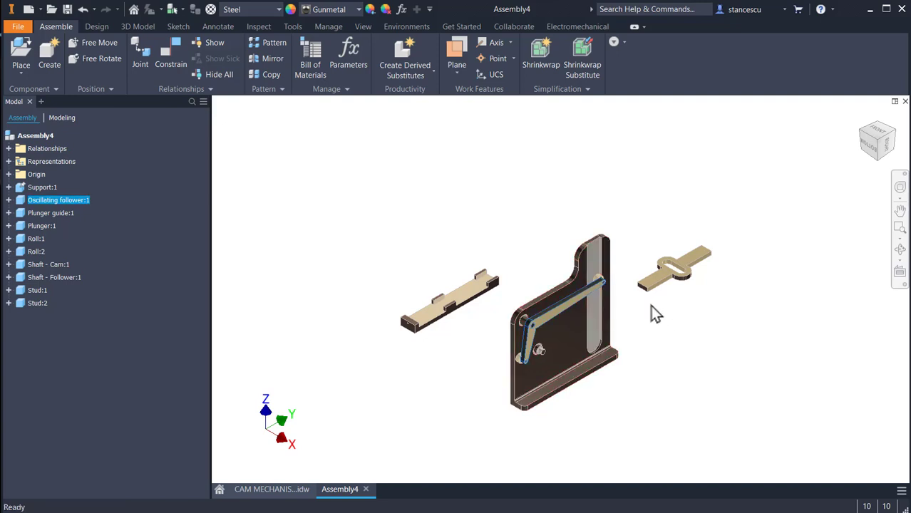
{"action": "scroll", "coordinate": [651, 306], "scroll_direction": "down", "scroll_amount": 2}
{"action": "middle_click_drag", "start_coordinate": [649, 321], "coordinate": [718, 280]}
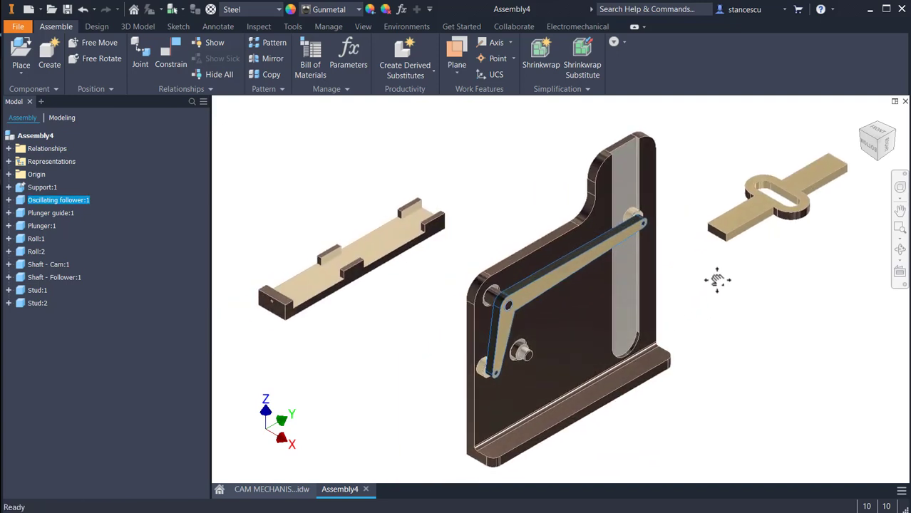
{"action": "left_click", "coordinate": [512, 158]}
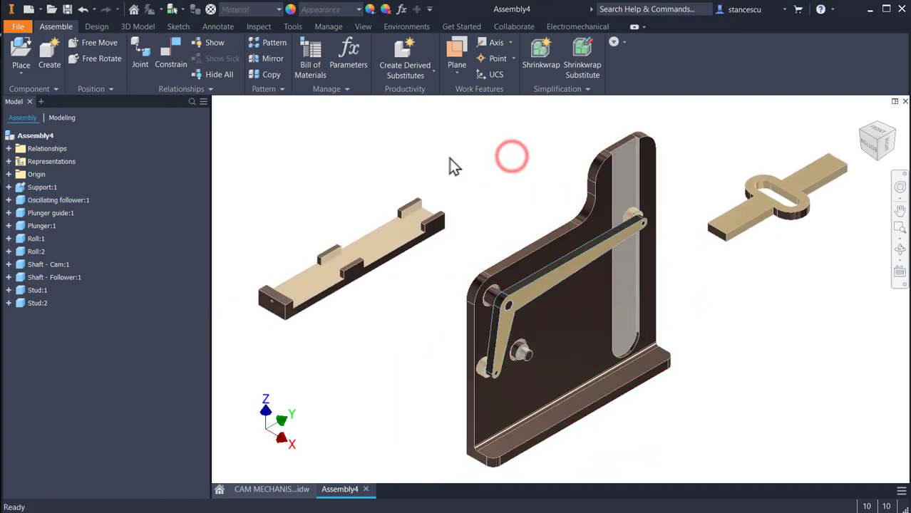
Mate the plunger guide's back face to the floor of the support's vertical groove with 0 mm offset
{"action": "left_click", "coordinate": [169, 49]}
{"action": "middle_click_drag", "start_coordinate": [355, 346], "coordinate": [386, 289], "text": "shift"}
{"action": "left_click", "coordinate": [321, 361]}
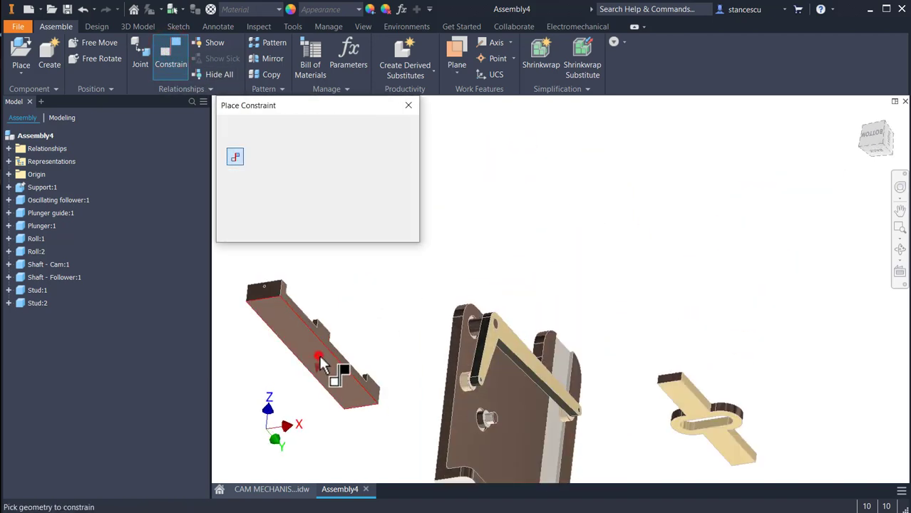
{"action": "left_click", "coordinate": [557, 445]}
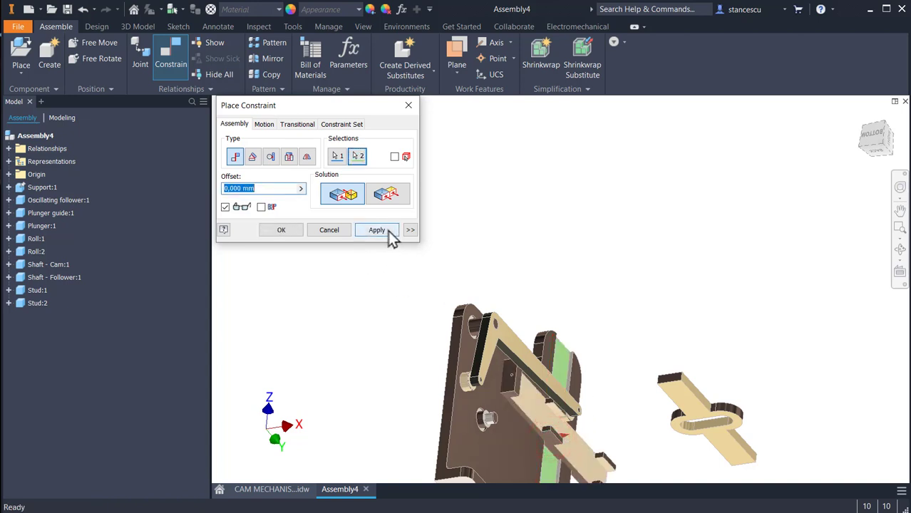
{"action": "left_click", "coordinate": [388, 230]}
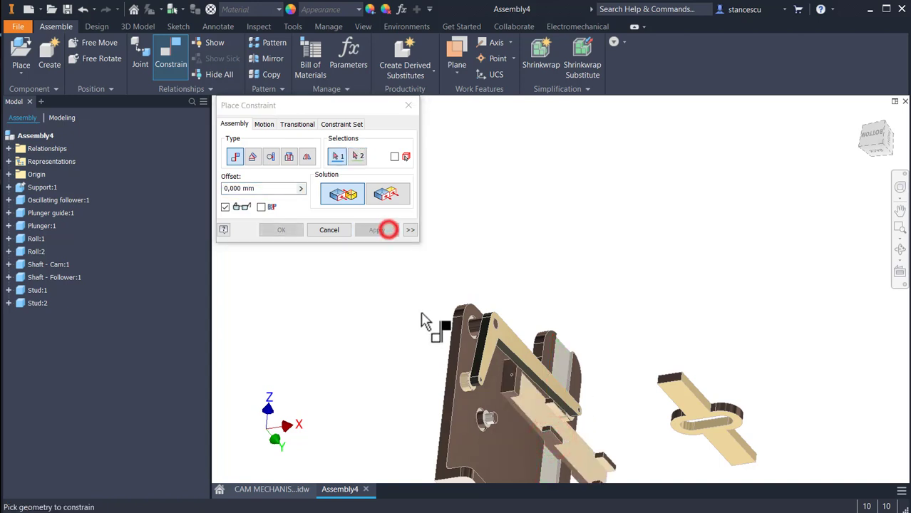
Mate the plunger guide's side face to the side wall of the support's groove with 0 mm offset
{"action": "left_click", "coordinate": [549, 443]}
{"action": "middle_click_drag", "start_coordinate": [631, 427], "coordinate": [605, 429], "text": "shift"}
{"action": "scroll", "coordinate": [593, 318], "scroll_direction": "up", "scroll_amount": 5}
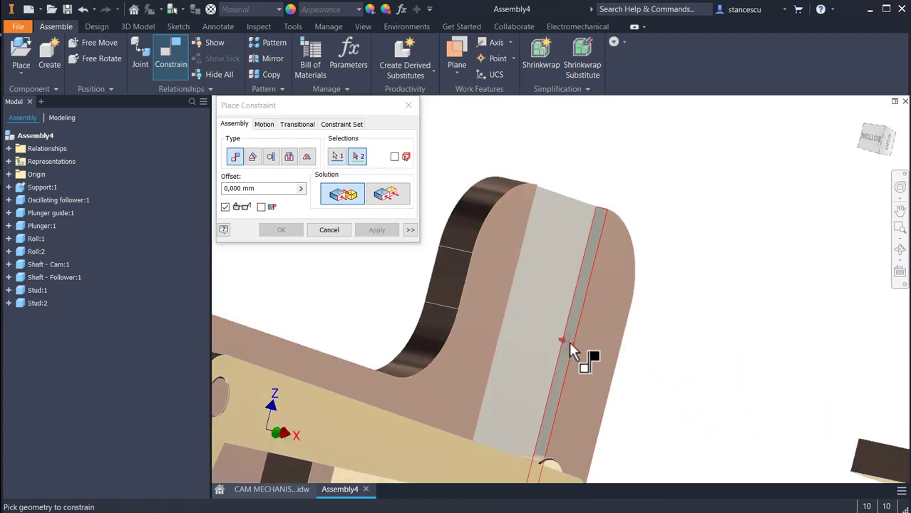
{"action": "scroll", "coordinate": [567, 341], "scroll_direction": "up", "scroll_amount": 2}
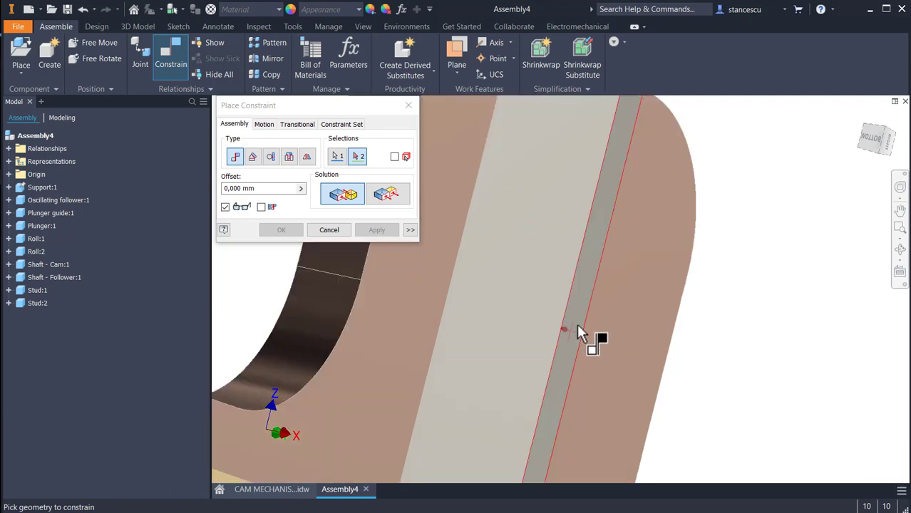
{"action": "left_click", "coordinate": [569, 331]}
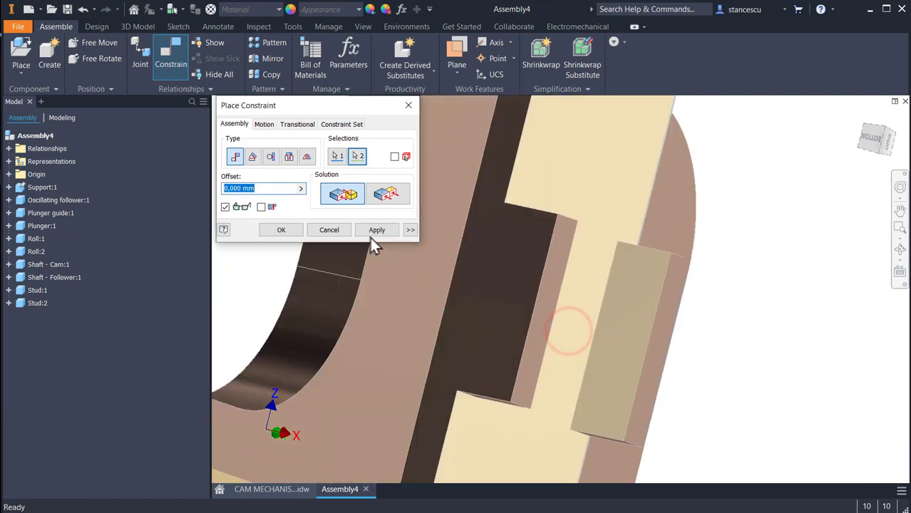
{"action": "left_click", "coordinate": [376, 230]}
Mate the plunger's flat face to the inner face of the plunger guide with 0 mm offset
{"action": "scroll", "coordinate": [467, 310], "scroll_direction": "down", "scroll_amount": 5}
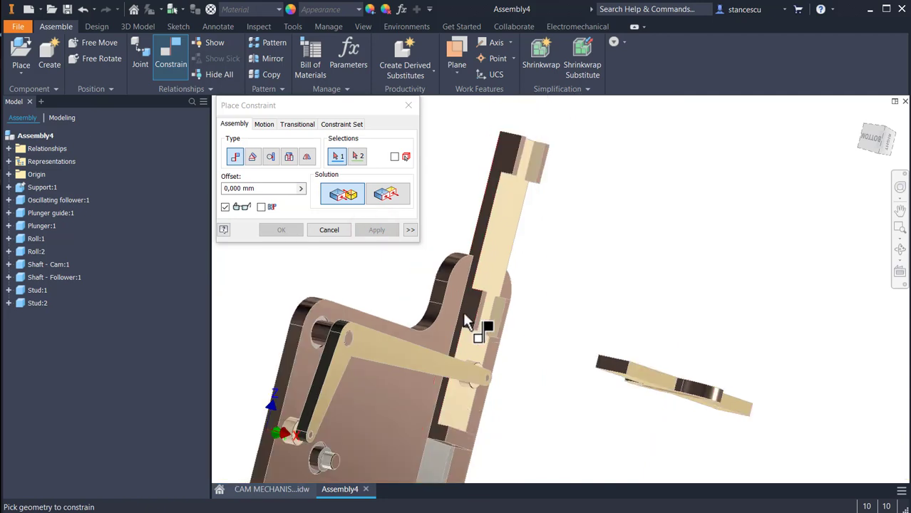
{"action": "middle_click_drag", "start_coordinate": [482, 440], "coordinate": [493, 428], "text": "shift"}
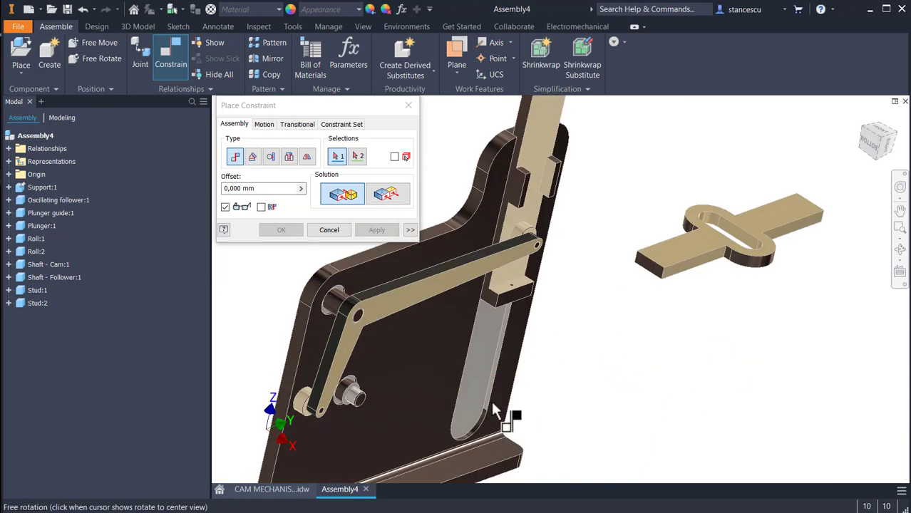
{"action": "scroll", "coordinate": [513, 293], "scroll_direction": "up", "scroll_amount": 3}
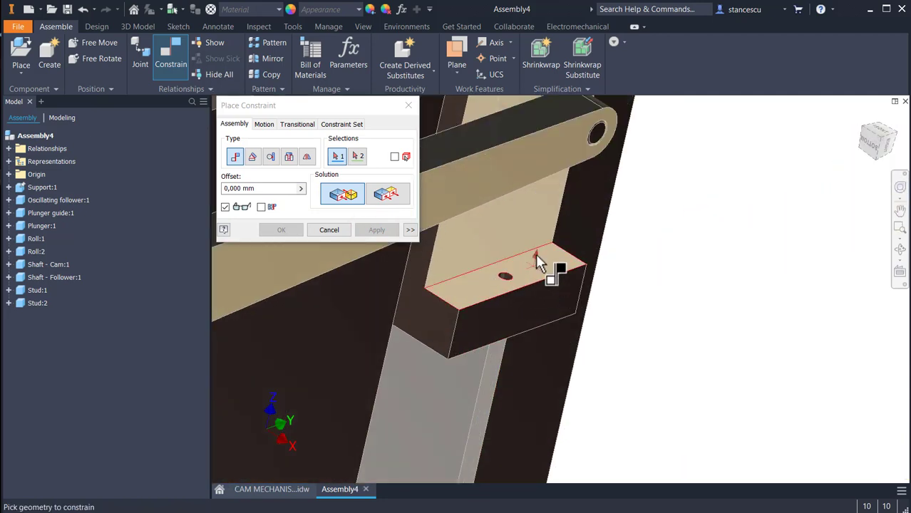
{"action": "scroll", "coordinate": [614, 335], "scroll_direction": "down", "scroll_amount": 5}
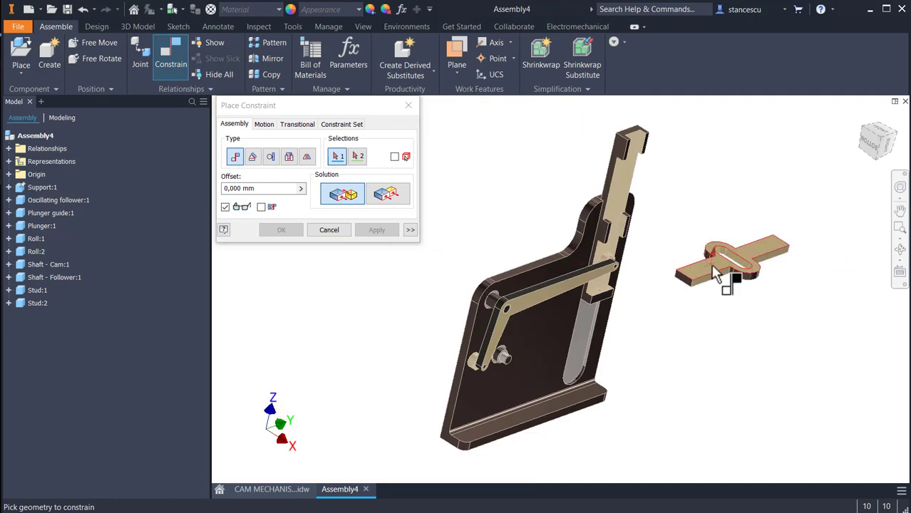
{"action": "left_click", "coordinate": [713, 269]}
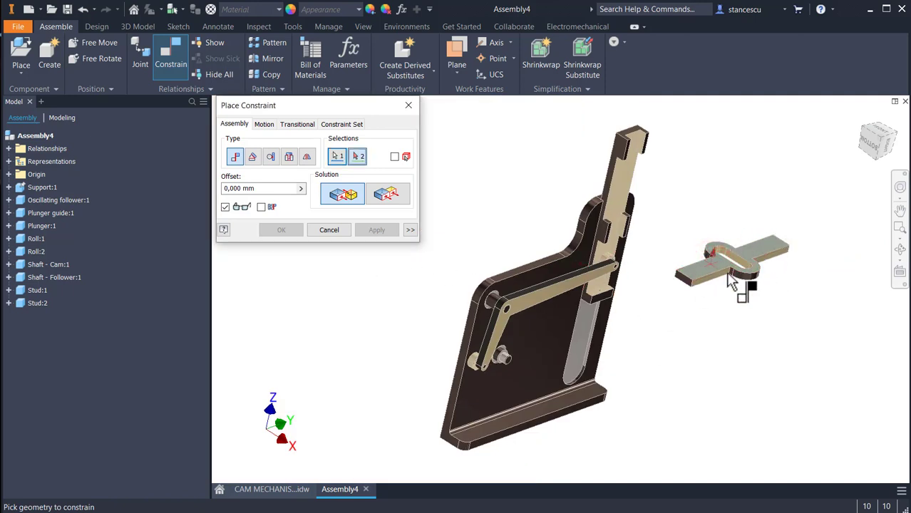
{"action": "left_click", "coordinate": [626, 191]}
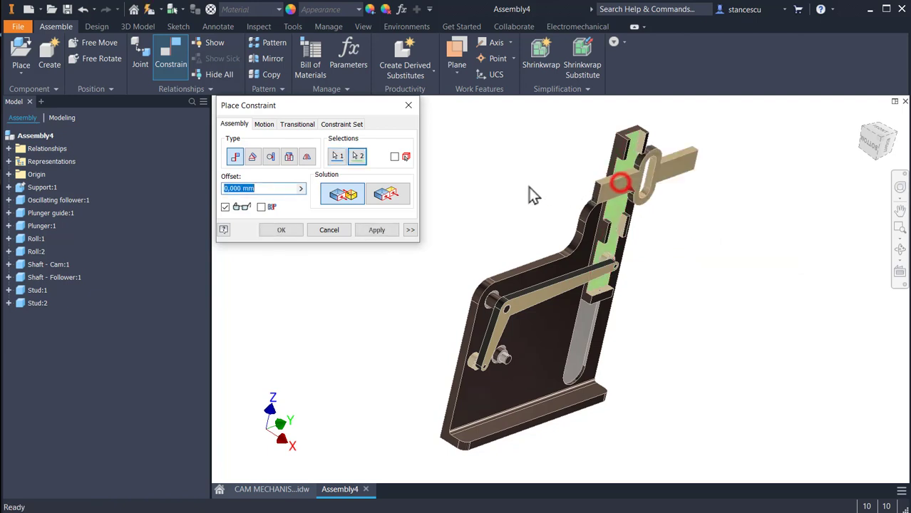
{"action": "left_click", "coordinate": [378, 230]}
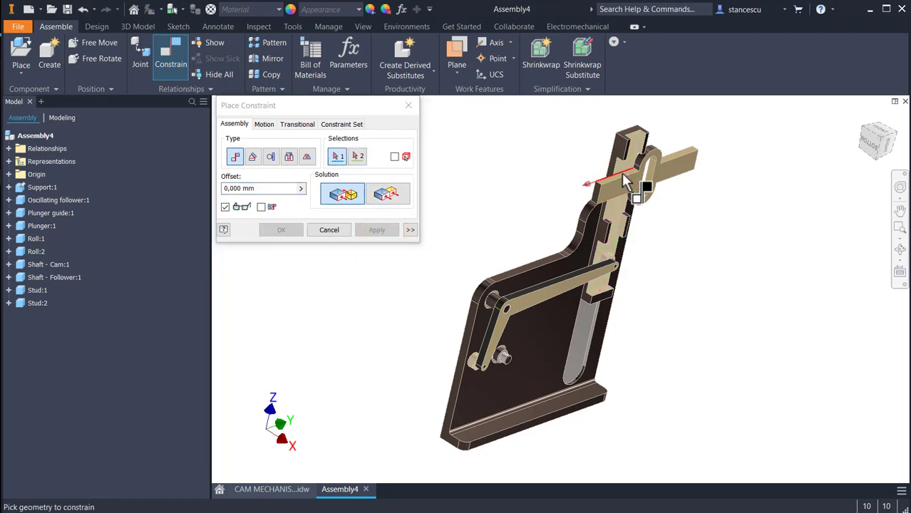
Mate the plunger's narrow side face to the inner side of the guide's lug with 0 mm offset, and finish constraining
{"action": "scroll", "coordinate": [639, 199], "scroll_direction": "down", "scroll_amount": 6}
{"action": "scroll", "coordinate": [626, 252], "scroll_direction": "up", "scroll_amount": 2}
{"action": "left_click", "coordinate": [624, 263]}
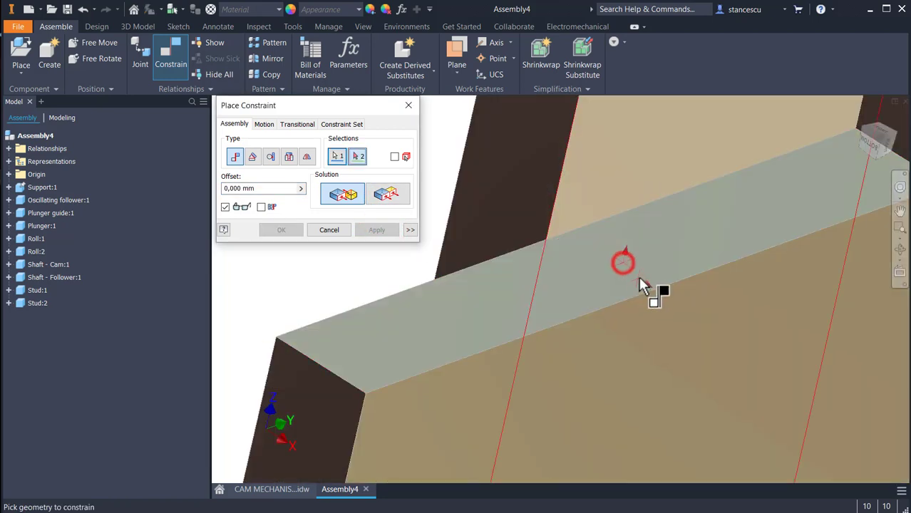
{"action": "scroll", "coordinate": [638, 272], "scroll_direction": "up", "scroll_amount": 4}
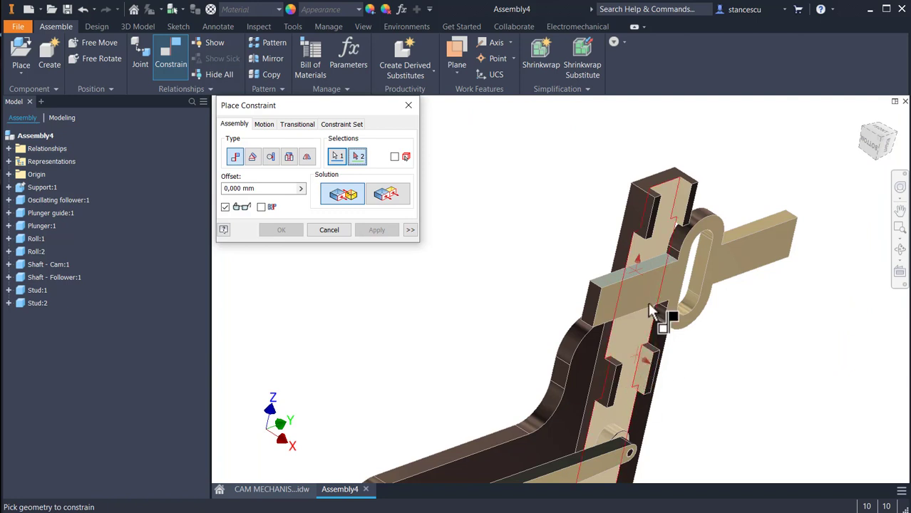
{"action": "left_click", "coordinate": [682, 208]}
{"action": "left_click", "coordinate": [375, 229]}
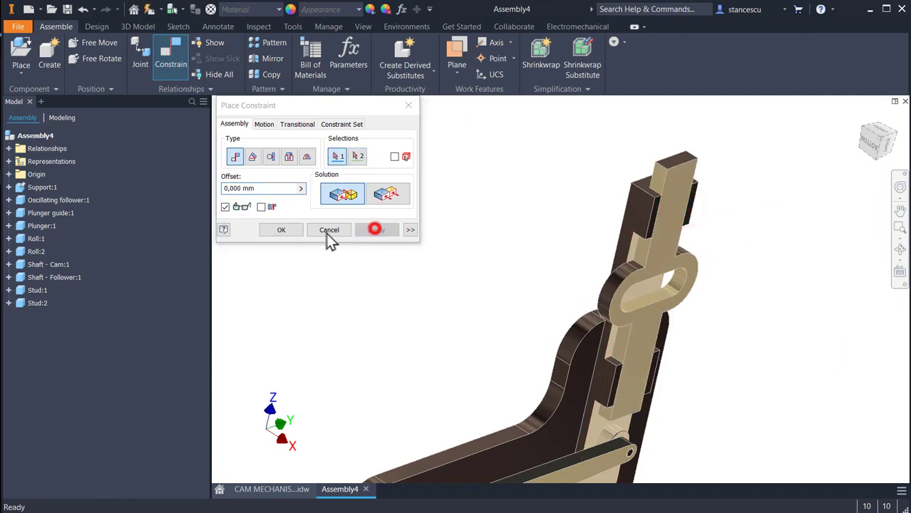
{"action": "left_click", "coordinate": [326, 230]}
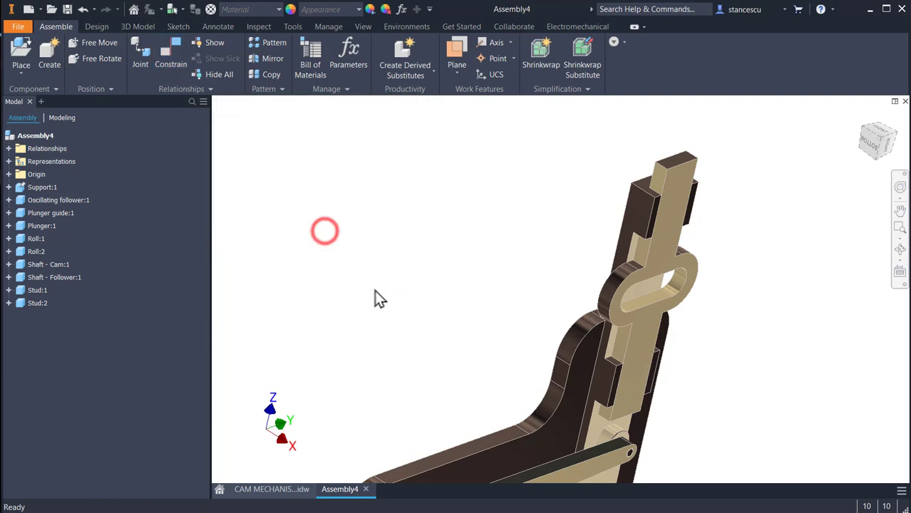
Slide the plunger guide down the support's groove and lower the plunger until its slot surrounds the long arm's roll
{"action": "key", "text": "F6"}
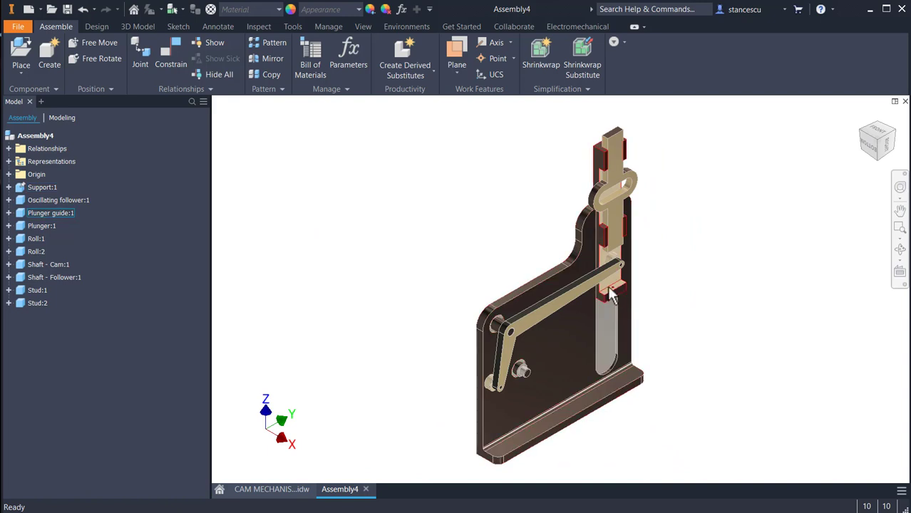
{"action": "left_click_drag", "start_coordinate": [610, 289], "coordinate": [612, 326]}
{"action": "left_click_drag", "start_coordinate": [616, 241], "coordinate": [634, 318]}
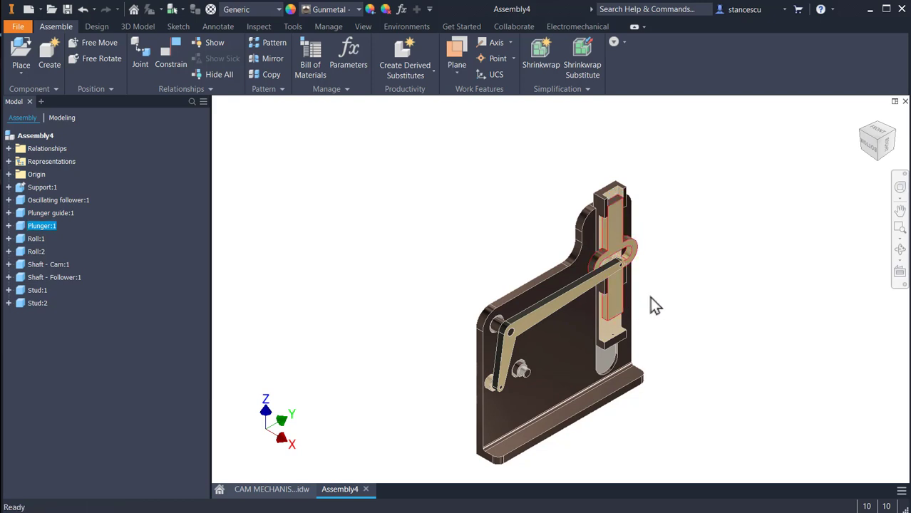
Add an outside tangent constraint with 0 mm offset between the long arm's roll and the lower flat face of the plunger's slot
{"action": "scroll", "coordinate": [671, 304], "scroll_direction": "up", "scroll_amount": 3}
{"action": "middle_click_drag", "start_coordinate": [665, 295], "coordinate": [607, 296], "text": "shift"}
{"action": "scroll", "coordinate": [665, 245], "scroll_direction": "up", "scroll_amount": 3}
{"action": "scroll", "coordinate": [663, 241], "scroll_direction": "up", "scroll_amount": 3}
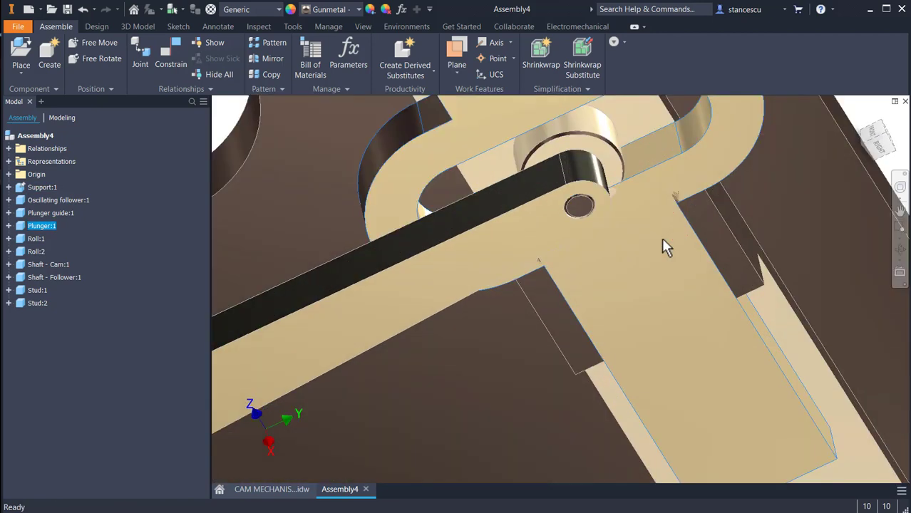
{"action": "middle_click_drag", "start_coordinate": [635, 264], "coordinate": [634, 393]}
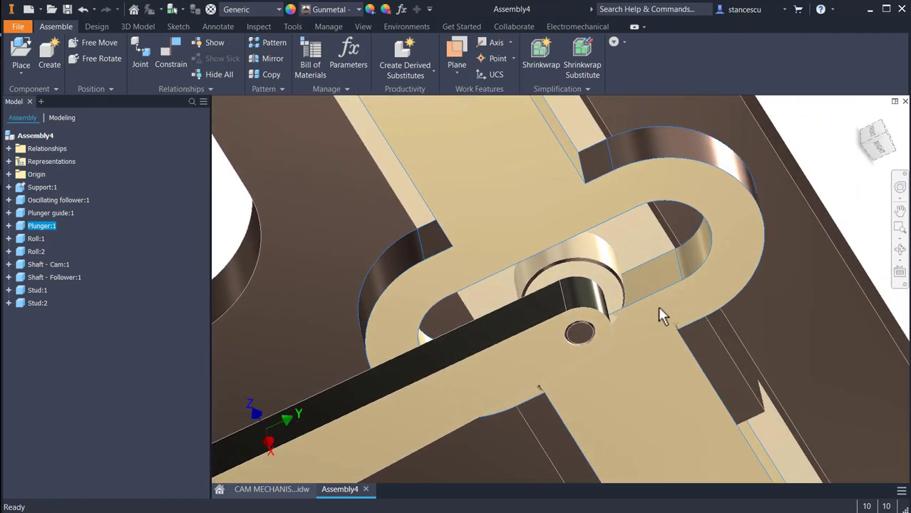
{"action": "left_click", "coordinate": [223, 194]}
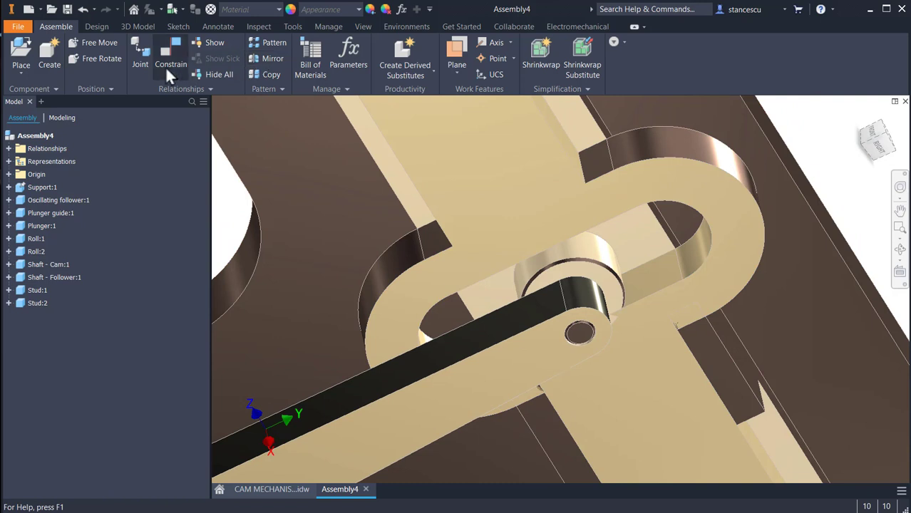
{"action": "left_click", "coordinate": [165, 56]}
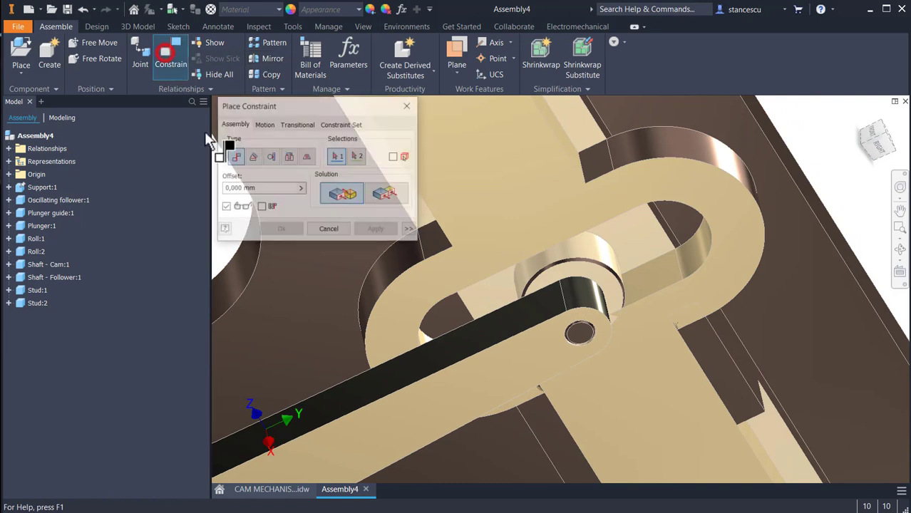
{"action": "left_click", "coordinate": [271, 158]}
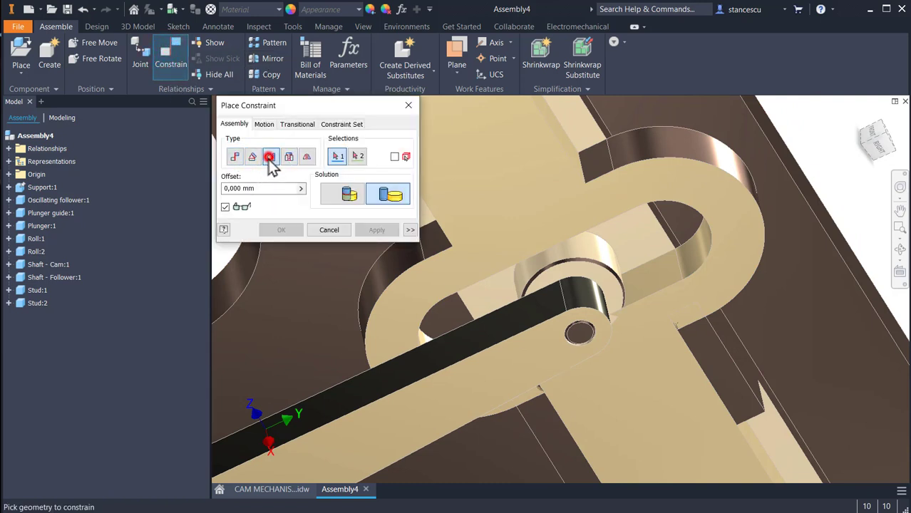
{"action": "left_click", "coordinate": [603, 264]}
{"action": "left_click", "coordinate": [653, 269]}
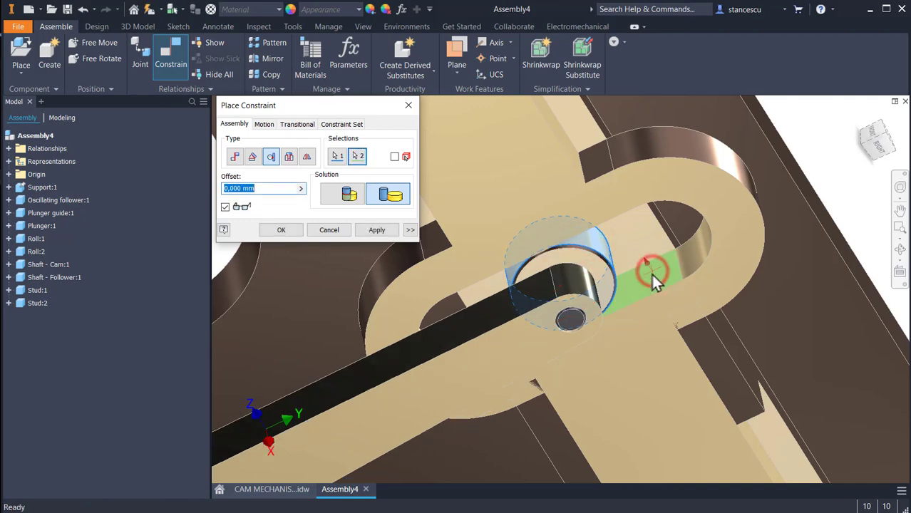
{"action": "left_click", "coordinate": [282, 231]}
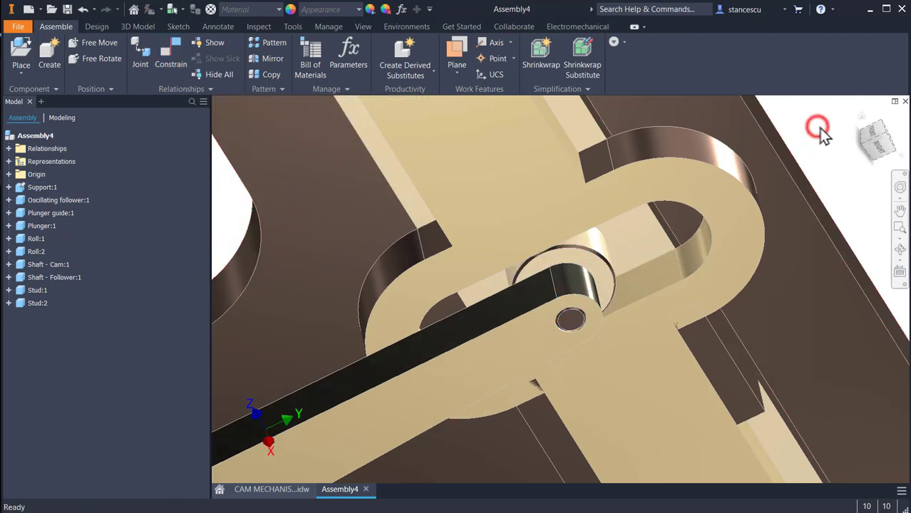
Slide the plunger guide slightly down along the support's groove and deselect it
{"action": "key", "text": "F6"}
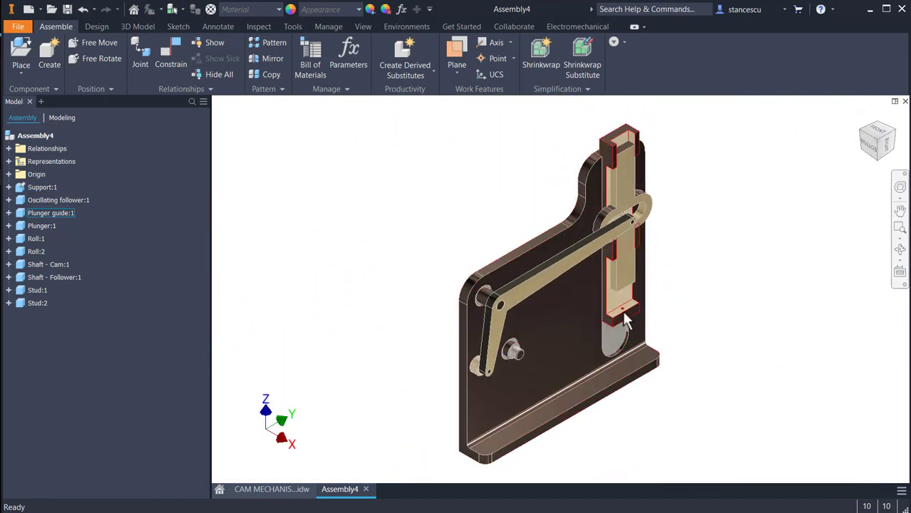
{"action": "left_click_drag", "start_coordinate": [625, 321], "coordinate": [606, 320]}
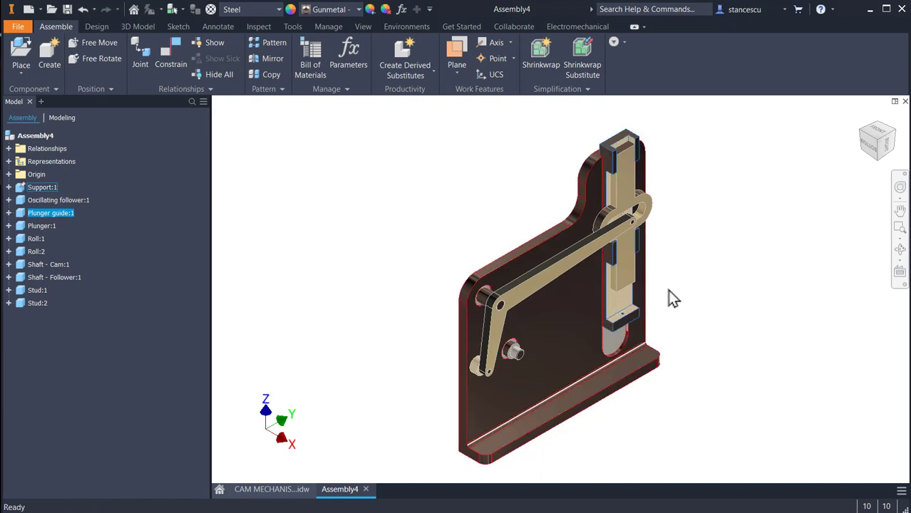
{"action": "left_click", "coordinate": [709, 231]}
Swing the oscillating follower so its long arm lifts the plunger and its short arm's roll moves toward the cam shaft
{"action": "left_click", "coordinate": [883, 142]}
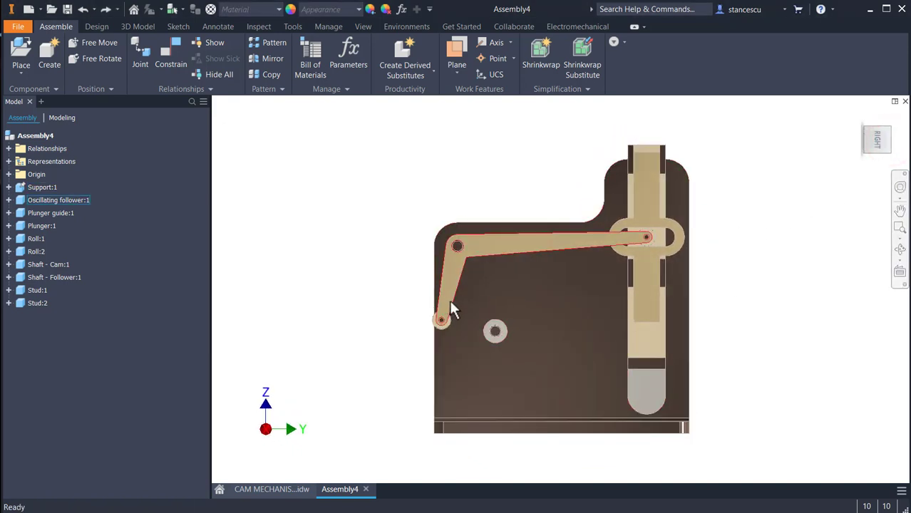
{"action": "mouse_move", "coordinate": [451, 302]}
{"action": "left_mouse_down"}
{"action": "mouse_move", "coordinate": [464, 305]}
{"action": "mouse_move", "coordinate": [442, 300]}
{"action": "mouse_move", "coordinate": [460, 308]}
{"action": "left_mouse_up"}
{"action": "scroll", "coordinate": [506, 307], "scroll_direction": "up", "scroll_amount": 3}
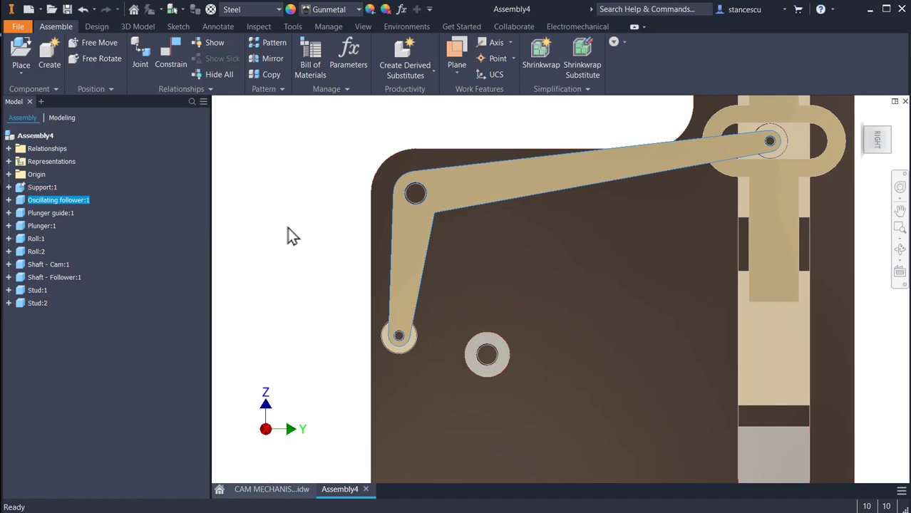
Start creating a new in-place component based on the metric Standard (mm).ipt template
{"action": "key", "text": "F6"}
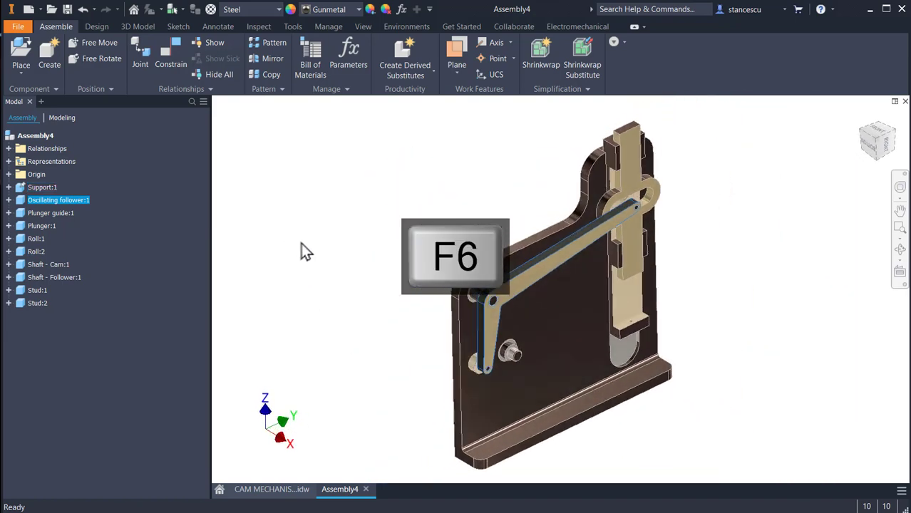
{"action": "scroll", "coordinate": [407, 275], "scroll_direction": "down", "scroll_amount": 5}
{"action": "middle_click_drag", "start_coordinate": [371, 247], "coordinate": [235, 161]}
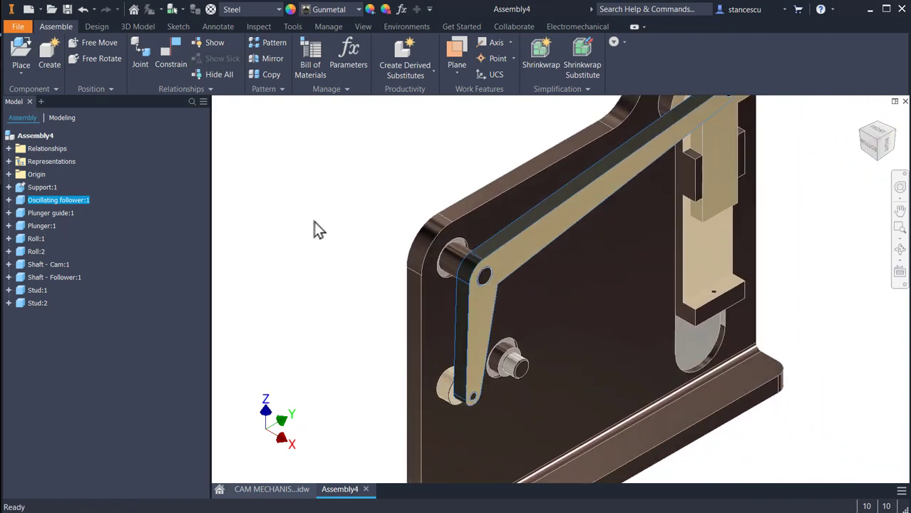
{"action": "scroll", "coordinate": [317, 246], "scroll_direction": "down", "scroll_amount": 4}
{"action": "middle_click_drag", "start_coordinate": [339, 263], "coordinate": [222, 162]}
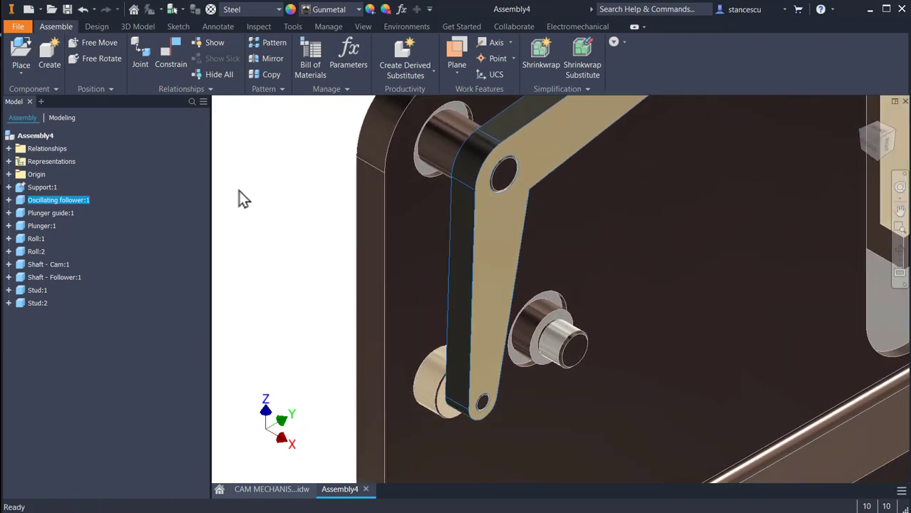
{"action": "left_click", "coordinate": [45, 53]}
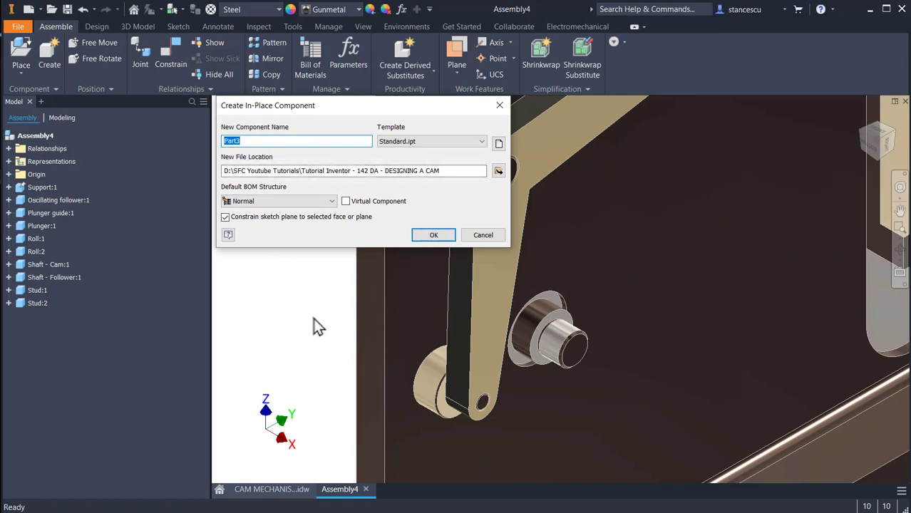
{"action": "left_click", "coordinate": [498, 144]}
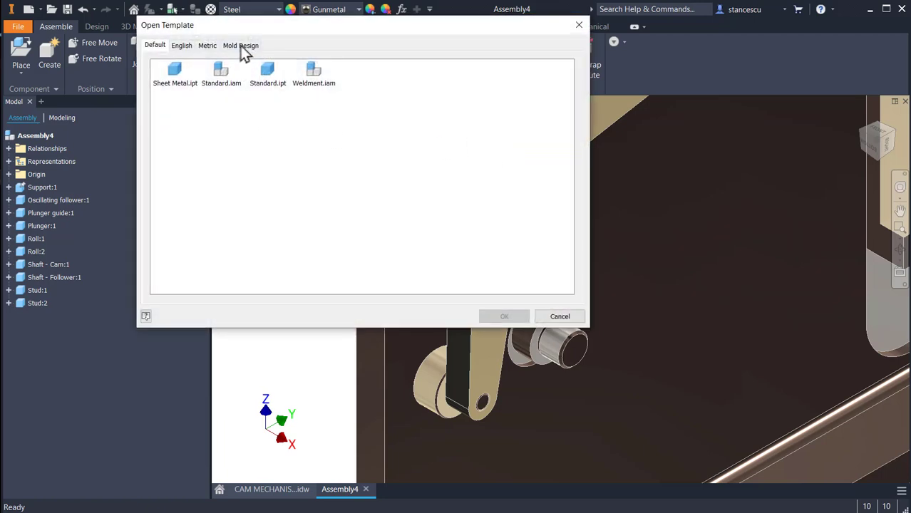
{"action": "left_click", "coordinate": [209, 47]}
{"action": "double_click", "coordinate": [363, 114]}
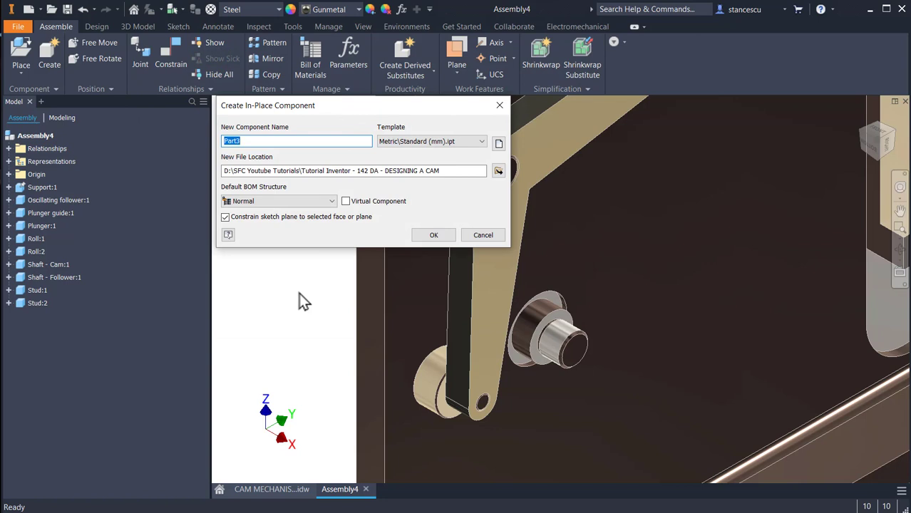
Name the new component "CAM preliminary" and place it on the annular shoulder face of the cam shaft
{"action": "left_click", "coordinate": [262, 140]}
{"action": "type", "text": "CAM pro"}
{"action": "key", "text": "BackSpace"}
{"action": "type", "text": "eliminary"}
{"action": "left_click", "coordinate": [434, 235]}
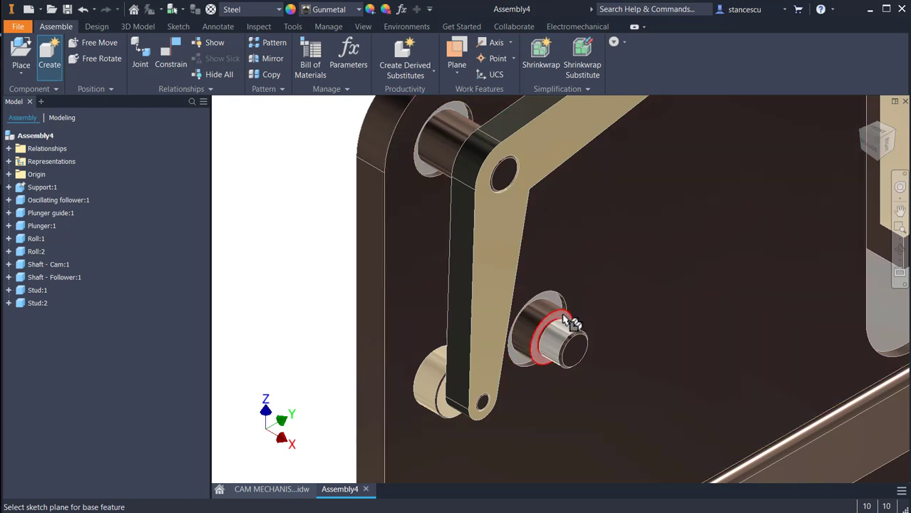
{"action": "scroll", "coordinate": [571, 322], "scroll_direction": "up", "scroll_amount": 3}
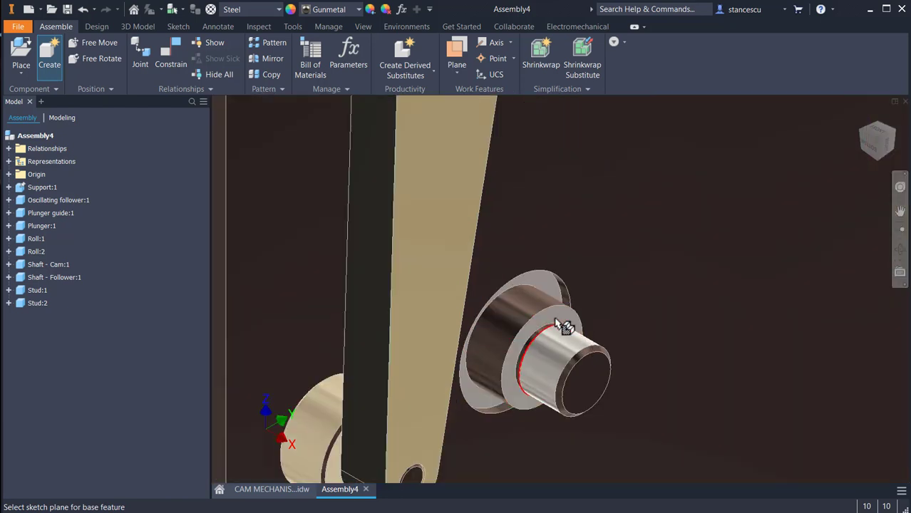
{"action": "left_click", "coordinate": [558, 322]}
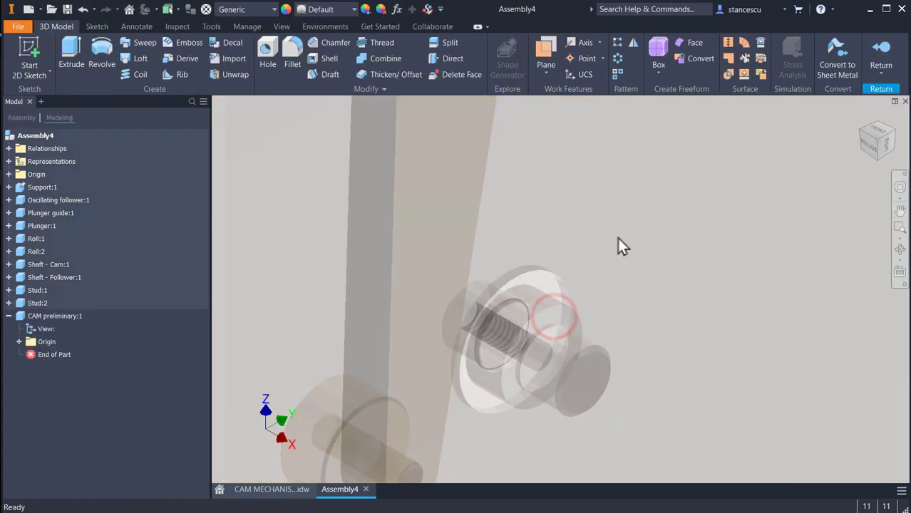
Start a sketch on the new part's origin plane parallel to the cam shaft's shoulder face and project the shoulder's outer circular edge
{"action": "left_click", "coordinate": [30, 48]}
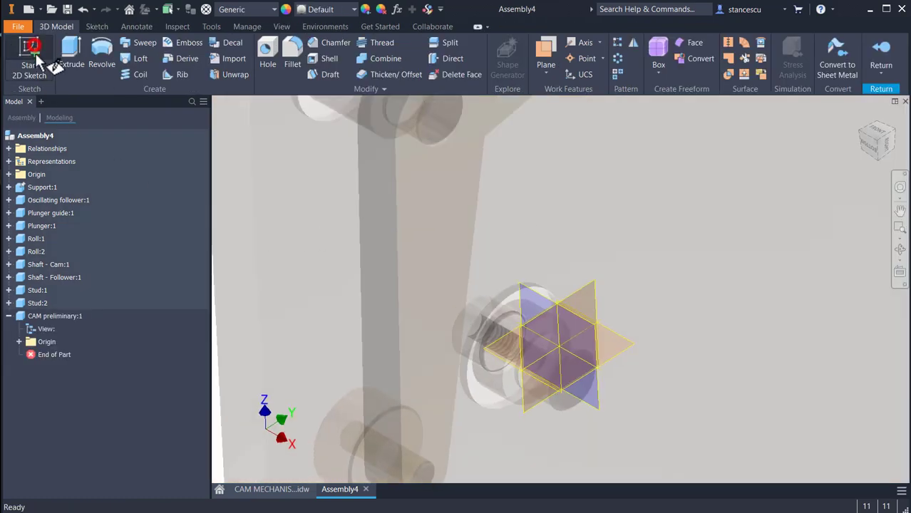
{"action": "scroll", "coordinate": [605, 357], "scroll_direction": "up", "scroll_amount": 5}
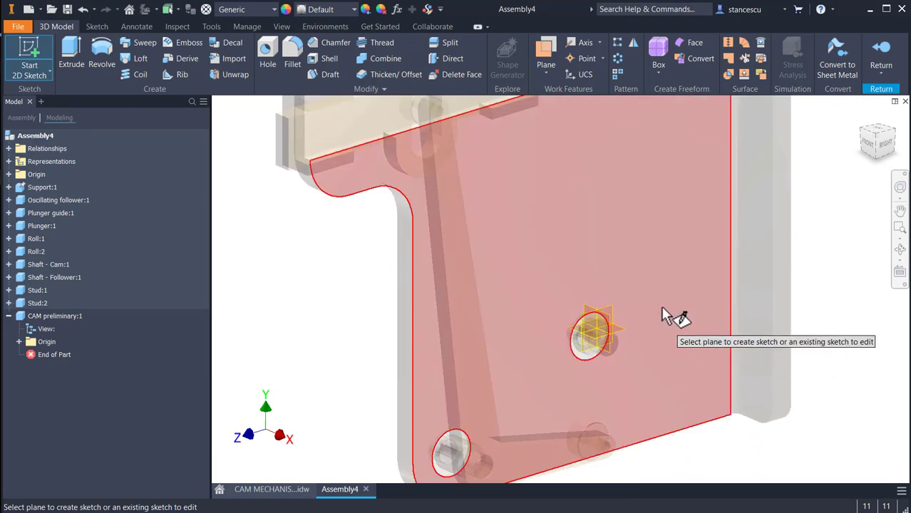
{"action": "middle_click_drag", "start_coordinate": [616, 378], "coordinate": [645, 388], "text": "shift"}
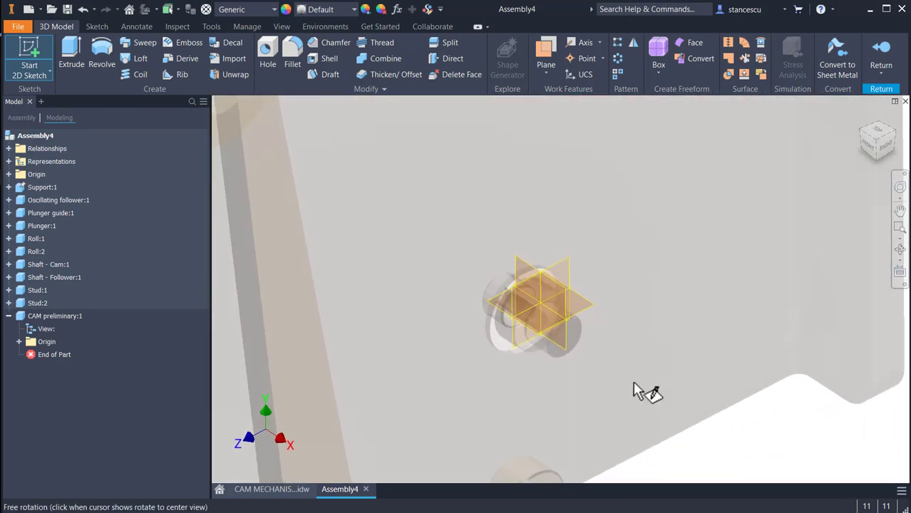
{"action": "left_click", "coordinate": [570, 273]}
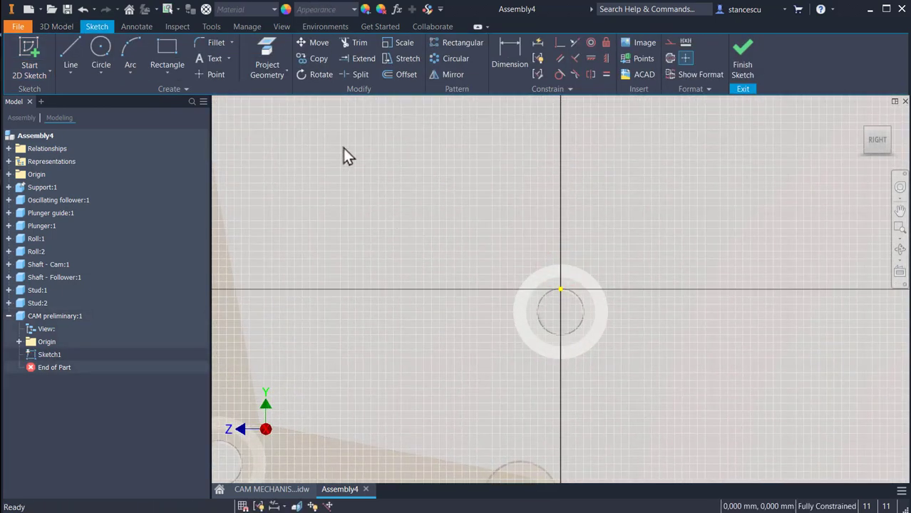
{"action": "left_click", "coordinate": [264, 57]}
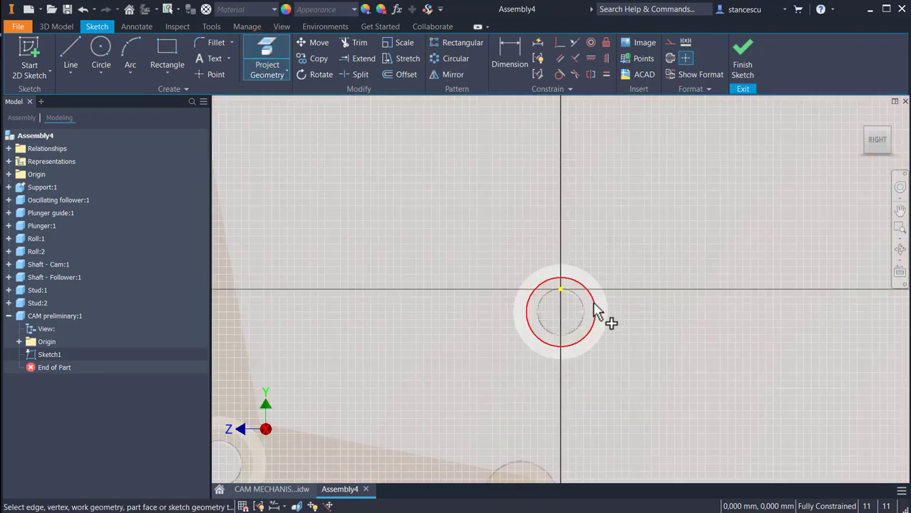
{"action": "left_click", "coordinate": [595, 312]}
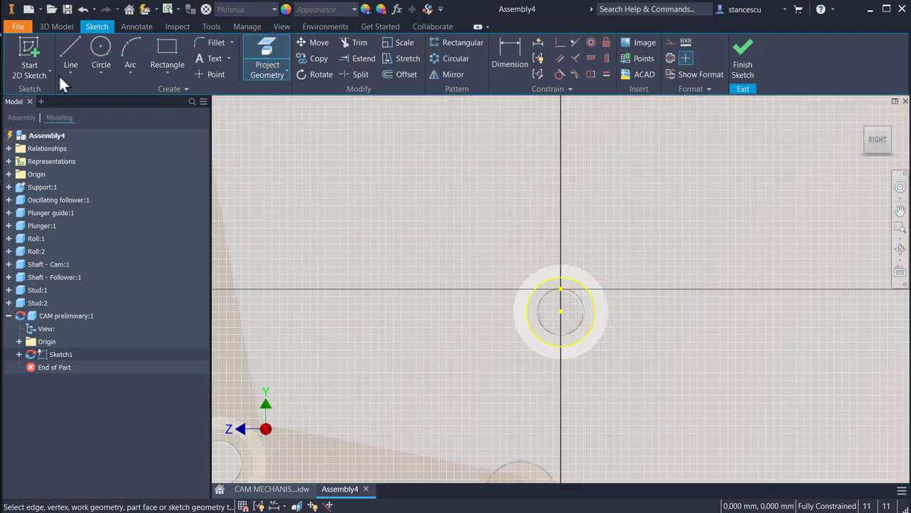
Sketch a 90 mm diameter circle centred on the projected shaft edge, finish the sketch and return to the assembly
{"action": "left_click", "coordinate": [101, 54]}
{"action": "left_click", "coordinate": [560, 311]}
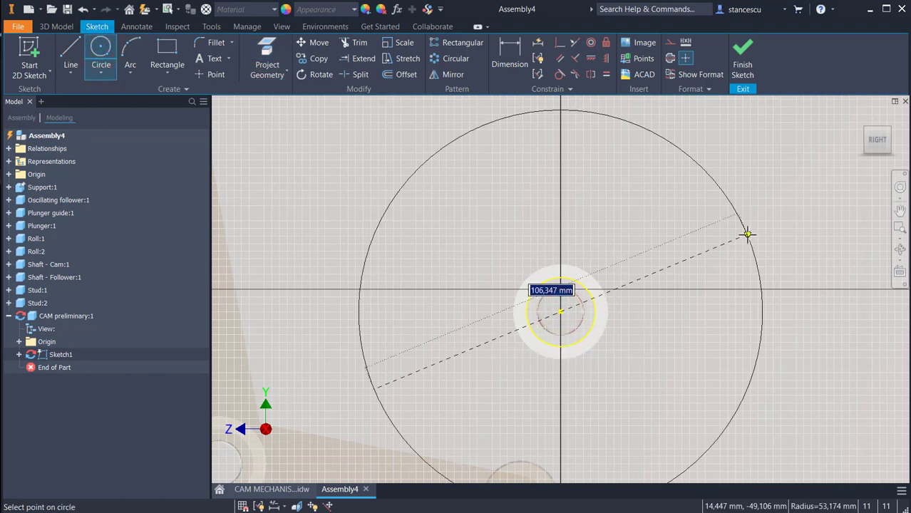
{"action": "type", "text": "90"}
{"action": "key", "text": "Return"}
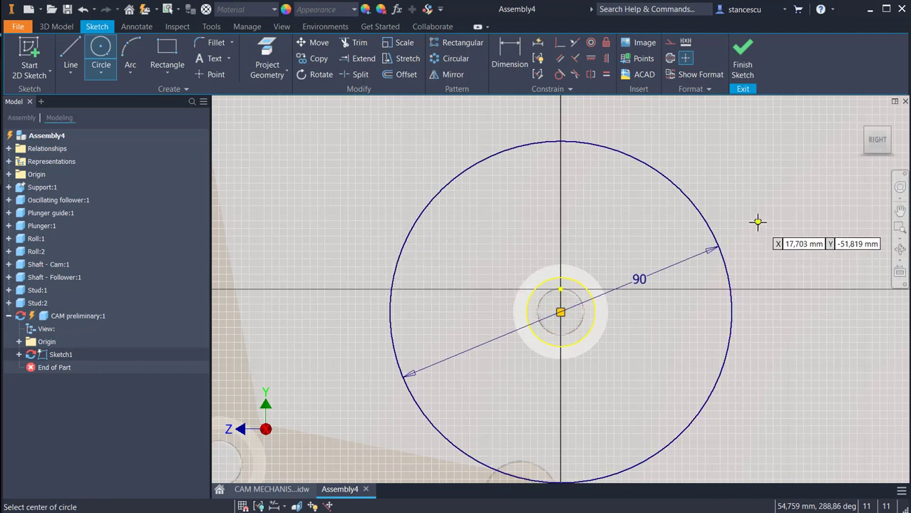
{"action": "left_click", "coordinate": [741, 83]}
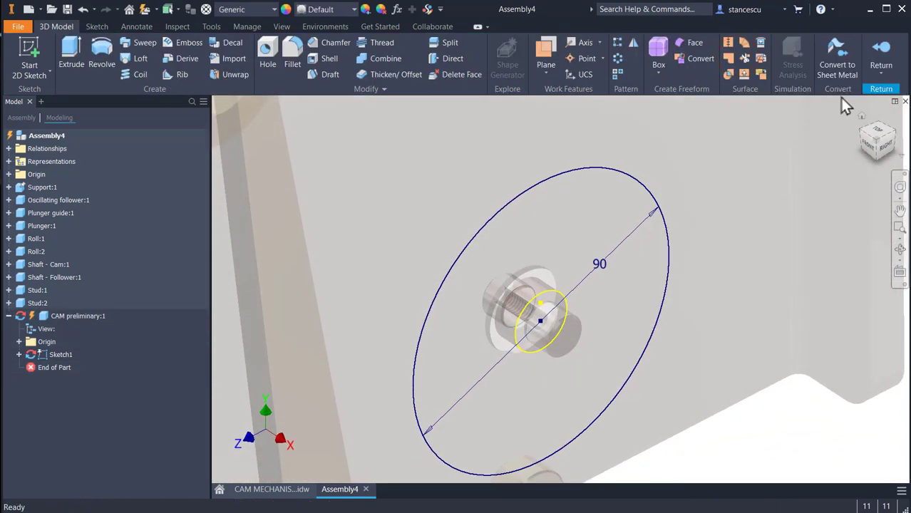
{"action": "left_click", "coordinate": [882, 58]}
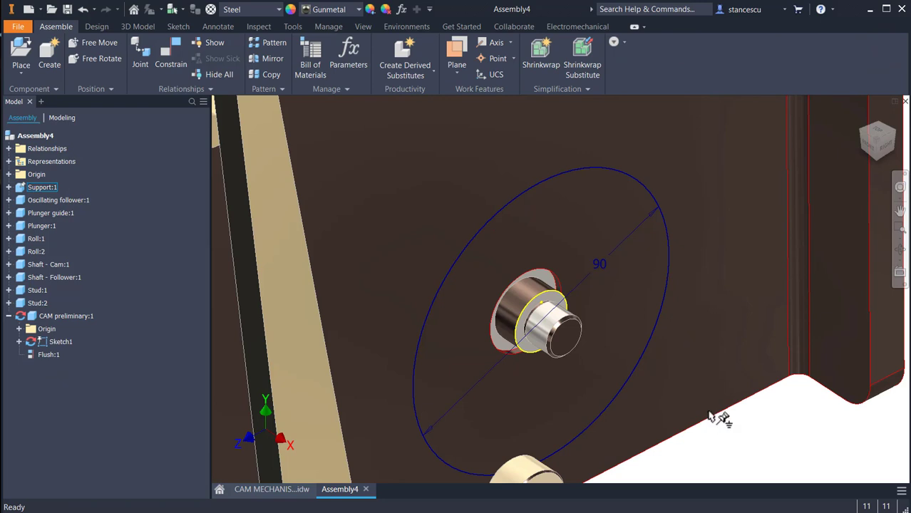
Swing the oscillating follower until its short arm's roll sits just outside the 90 mm circle
{"action": "middle_click_drag", "start_coordinate": [716, 417], "coordinate": [702, 278]}
{"action": "key", "text": "Escape"}
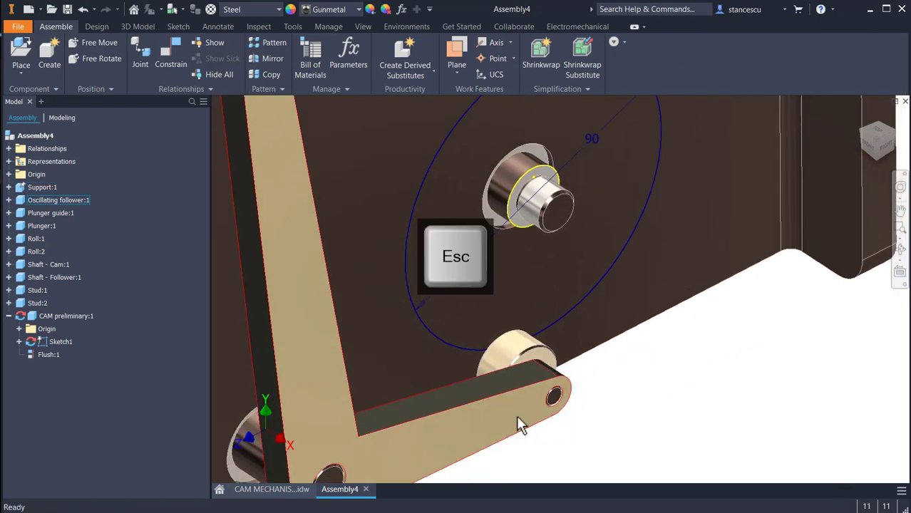
{"action": "mouse_move", "coordinate": [524, 397]}
{"action": "left_mouse_down"}
{"action": "mouse_move", "coordinate": [508, 432]}
{"action": "mouse_move", "coordinate": [518, 407]}
{"action": "left_mouse_up"}
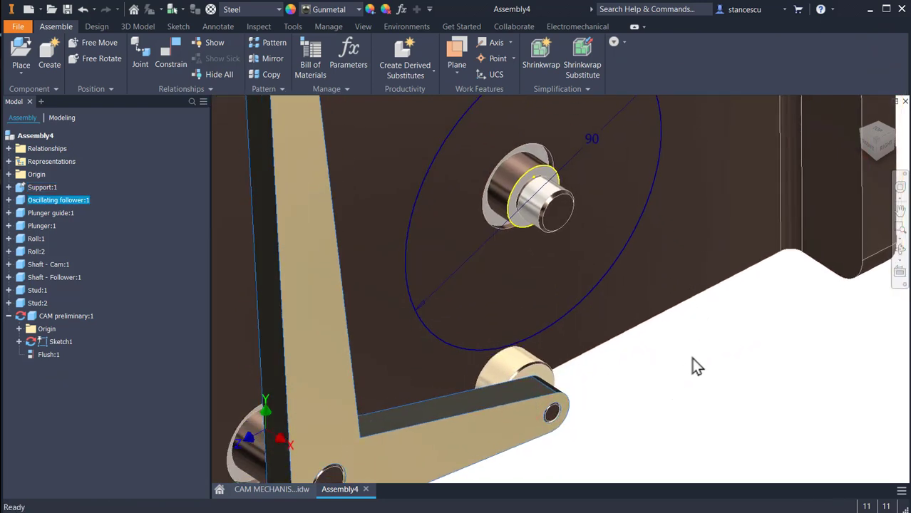
{"action": "left_click", "coordinate": [722, 342]}
{"action": "left_click", "coordinate": [881, 151]}
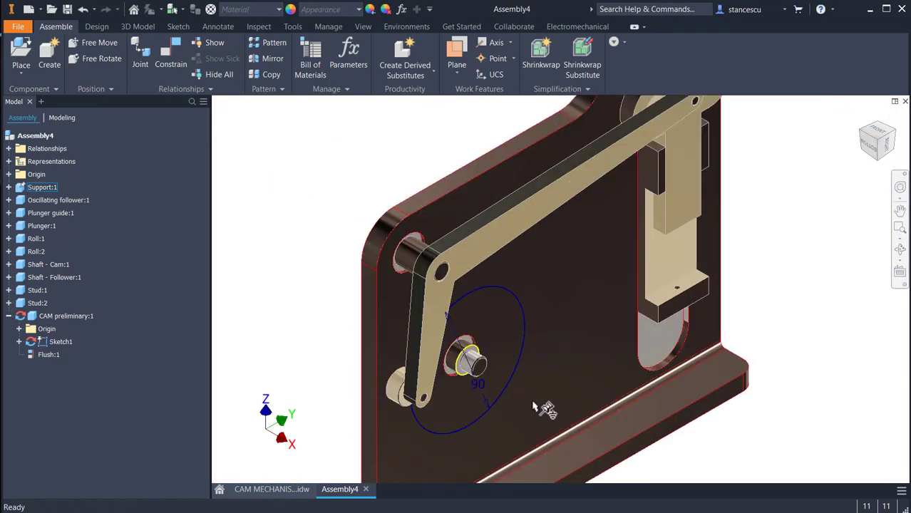
{"action": "middle_click_drag", "start_coordinate": [534, 403], "coordinate": [433, 336]}
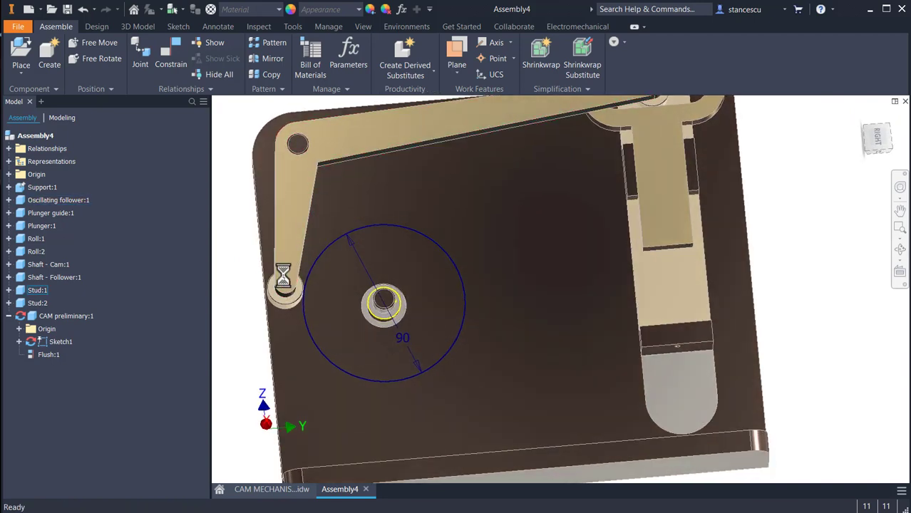
{"action": "mouse_move", "coordinate": [283, 277]}
{"action": "left_mouse_down"}
{"action": "mouse_move", "coordinate": [279, 251]}
{"action": "mouse_move", "coordinate": [279, 266]}
{"action": "left_mouse_up"}
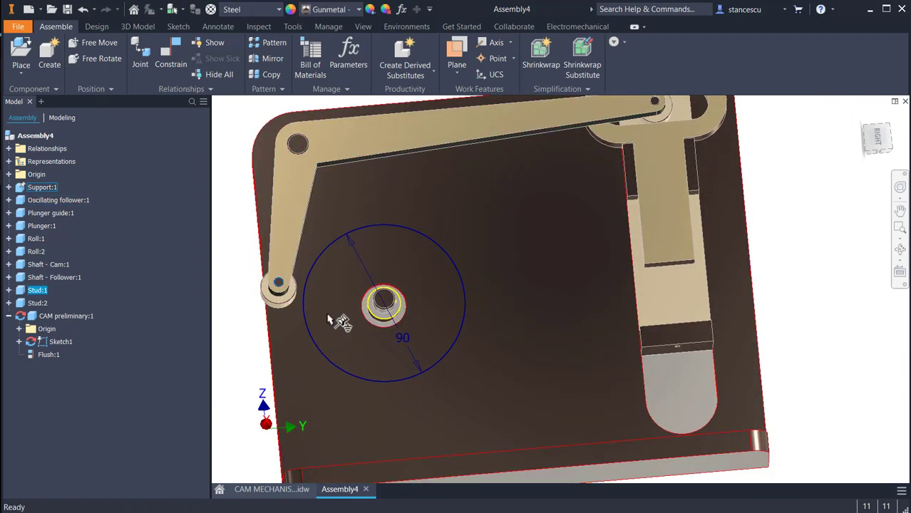
Constrain the roll on the oscillating follower's short arm tangent to the outside of the 90 mm circle with 0 mm offset
{"action": "middle_click_drag", "start_coordinate": [335, 314], "coordinate": [447, 364], "text": "shift"}
{"action": "scroll", "coordinate": [313, 315], "scroll_direction": "up", "scroll_amount": 3}
{"action": "scroll", "coordinate": [447, 368], "scroll_direction": "up", "scroll_amount": 3}
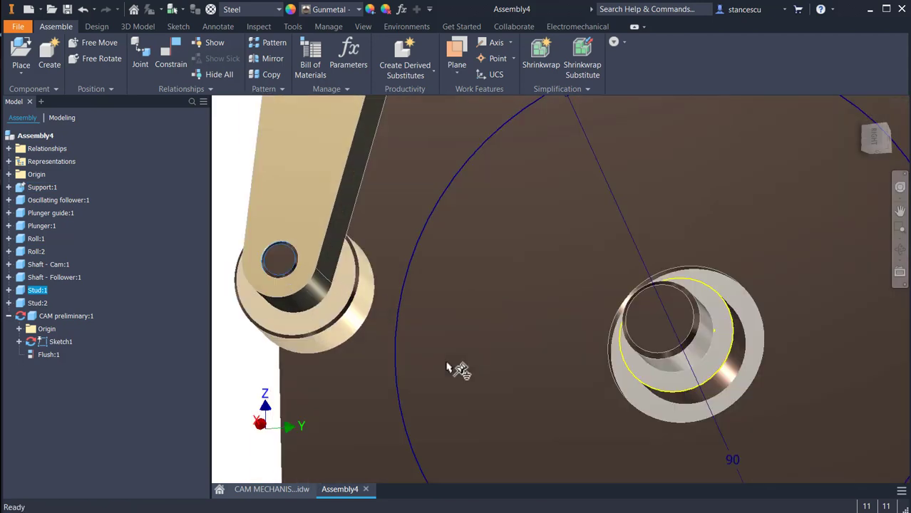
{"action": "left_click", "coordinate": [159, 56]}
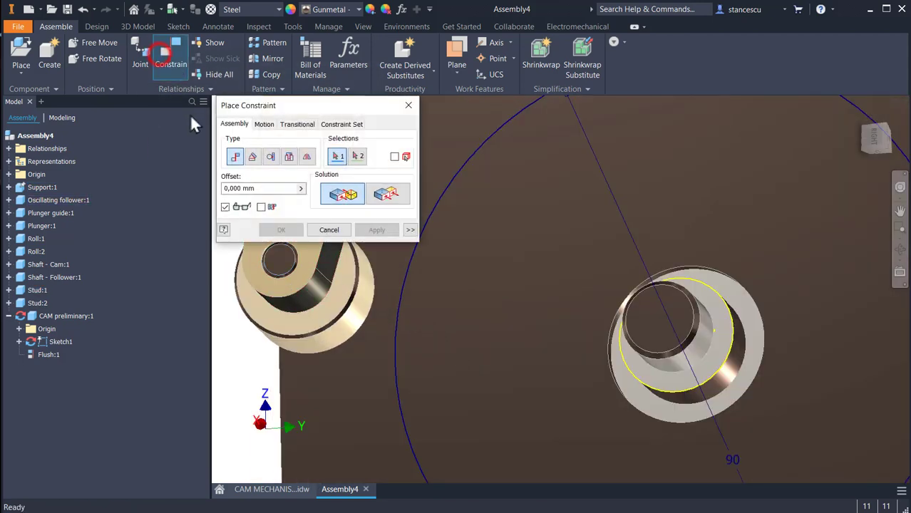
{"action": "left_click", "coordinate": [271, 158]}
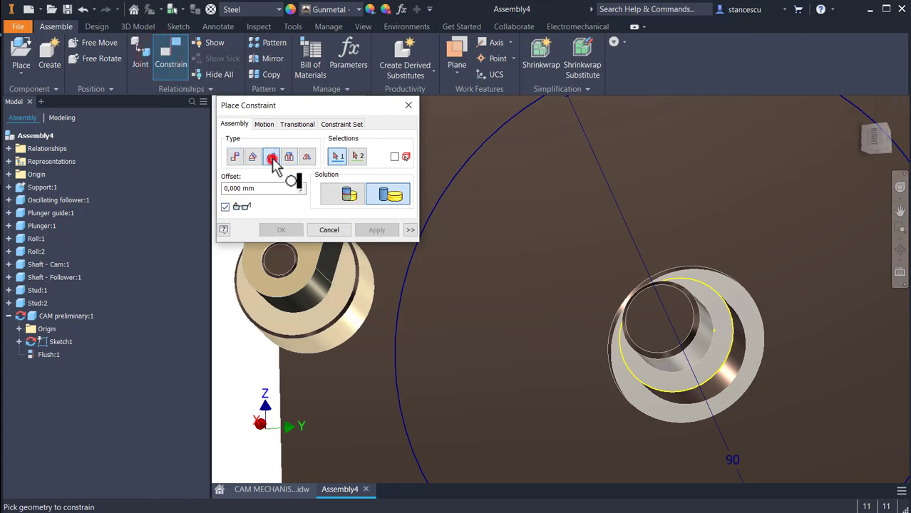
{"action": "left_click", "coordinate": [346, 335]}
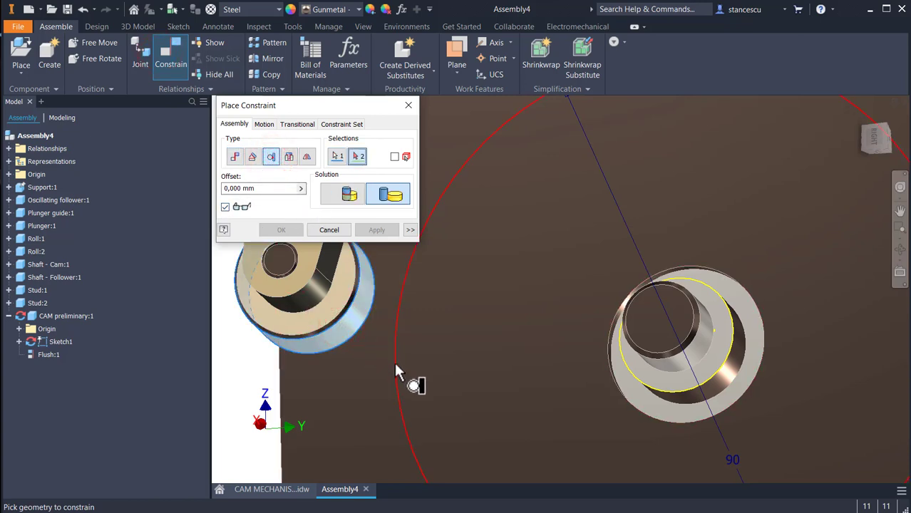
{"action": "left_click", "coordinate": [393, 362]}
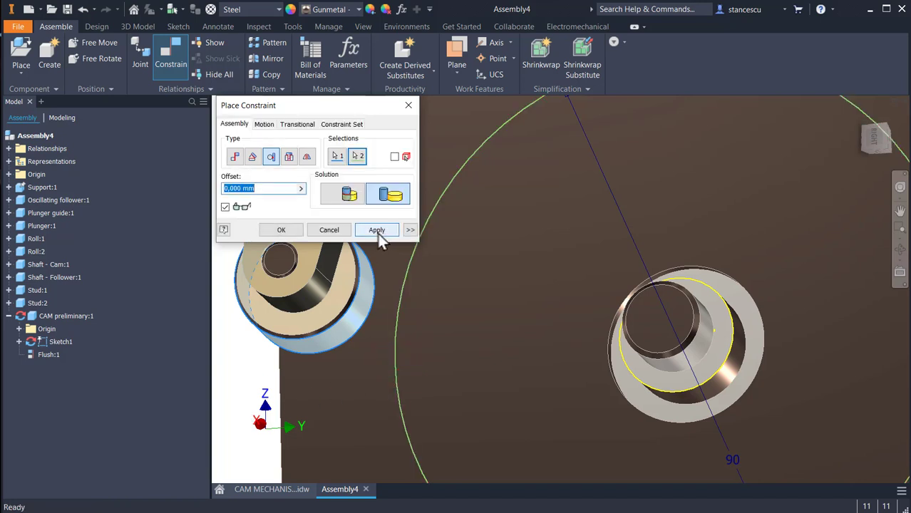
{"action": "left_click", "coordinate": [378, 231]}
{"action": "left_click", "coordinate": [326, 229]}
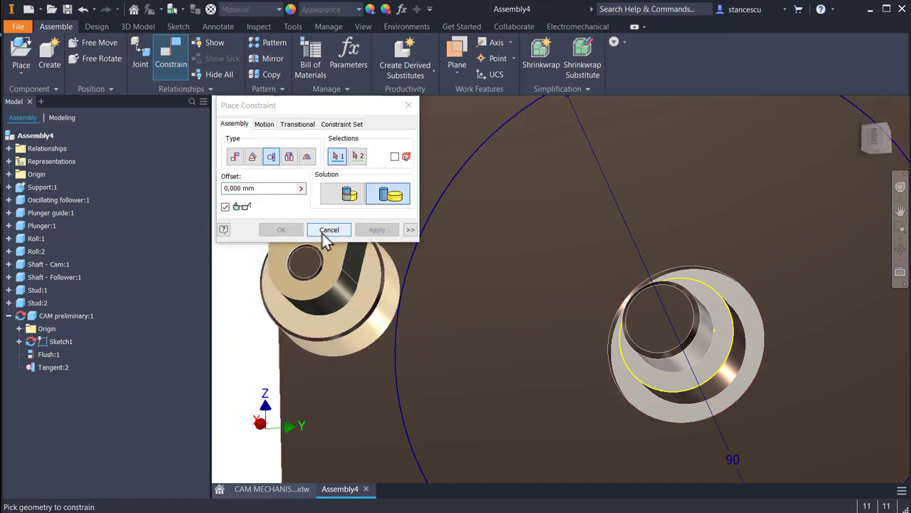
Test the remaining freedom of movement by pulling on the oscillating follower, the plunger and the plunger guide
{"action": "scroll", "coordinate": [467, 299], "scroll_direction": "down", "scroll_amount": 4}
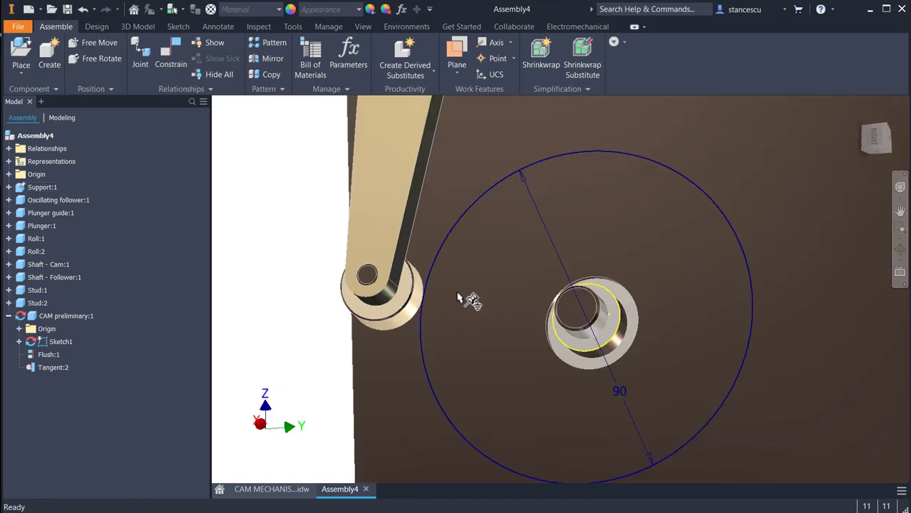
{"action": "left_click", "coordinate": [412, 217]}
{"action": "left_click_drag", "start_coordinate": [389, 216], "coordinate": [417, 218]}
{"action": "scroll", "coordinate": [425, 222], "scroll_direction": "down", "scroll_amount": 3}
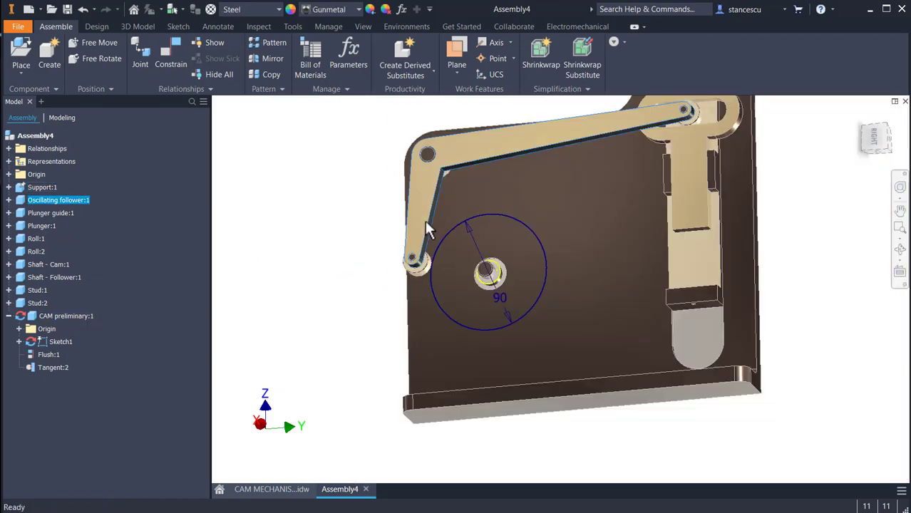
{"action": "middle_click_drag", "start_coordinate": [493, 238], "coordinate": [405, 278]}
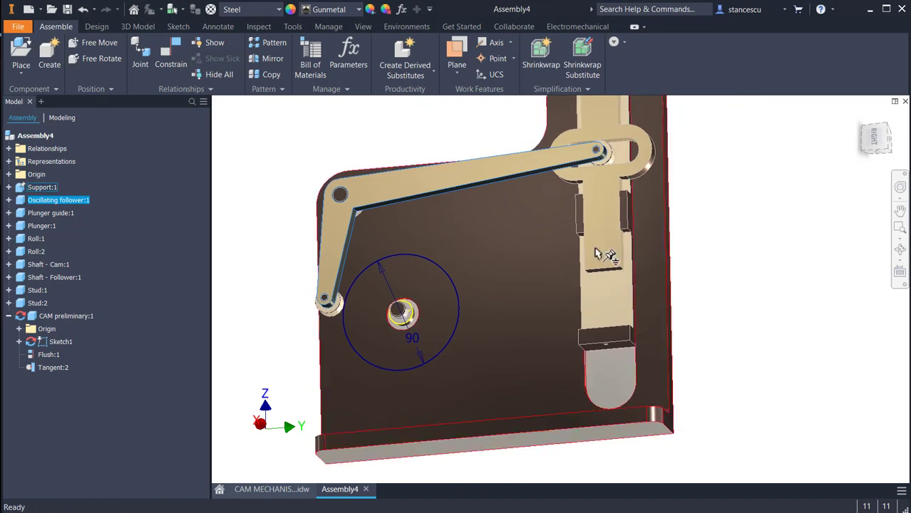
{"action": "left_click", "coordinate": [874, 140]}
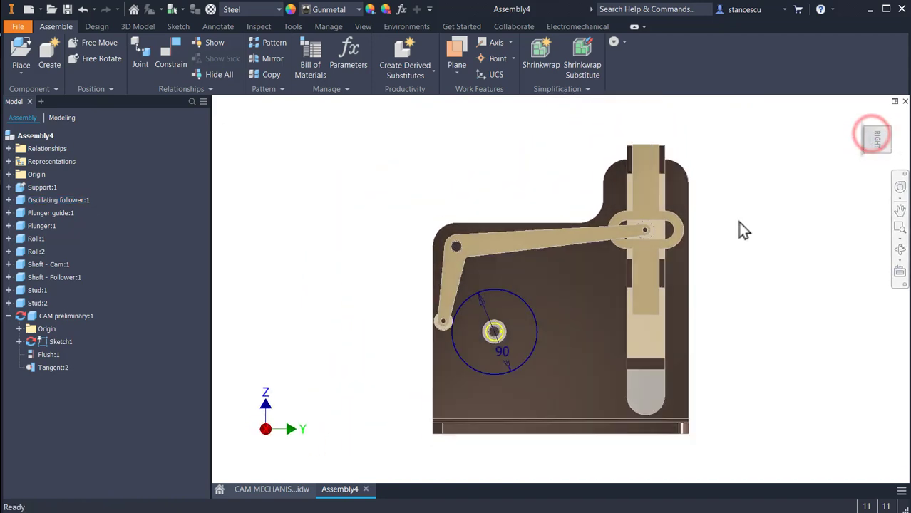
{"action": "scroll", "coordinate": [702, 326], "scroll_direction": "up", "scroll_amount": 3}
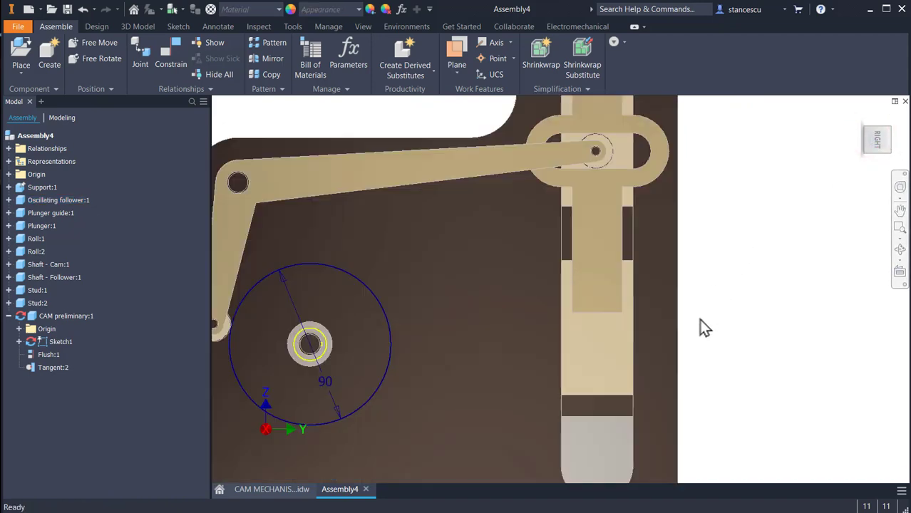
{"action": "mouse_move", "coordinate": [601, 283]}
{"action": "left_mouse_down"}
{"action": "mouse_move", "coordinate": [599, 254]}
{"action": "mouse_move", "coordinate": [598, 271]}
{"action": "left_mouse_up"}
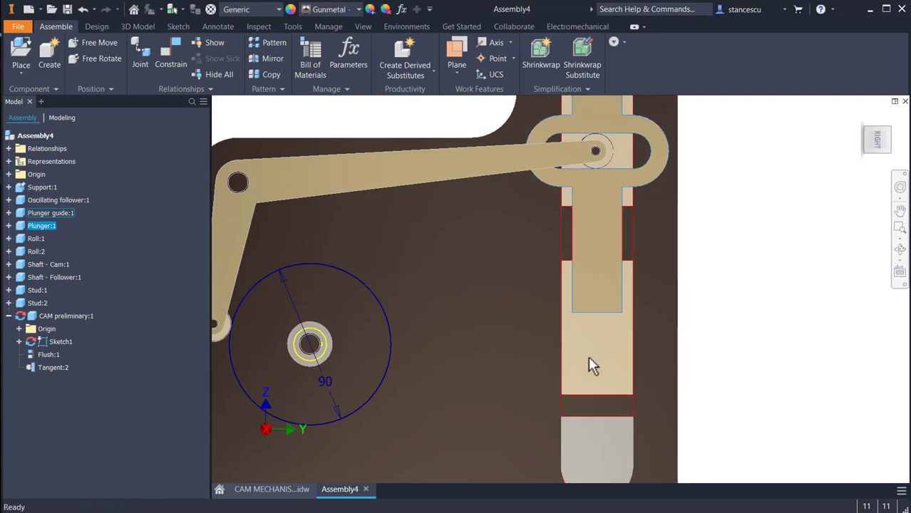
{"action": "left_click_drag", "start_coordinate": [589, 358], "coordinate": [606, 384]}
{"action": "scroll", "coordinate": [590, 372], "scroll_direction": "down", "scroll_amount": 3}
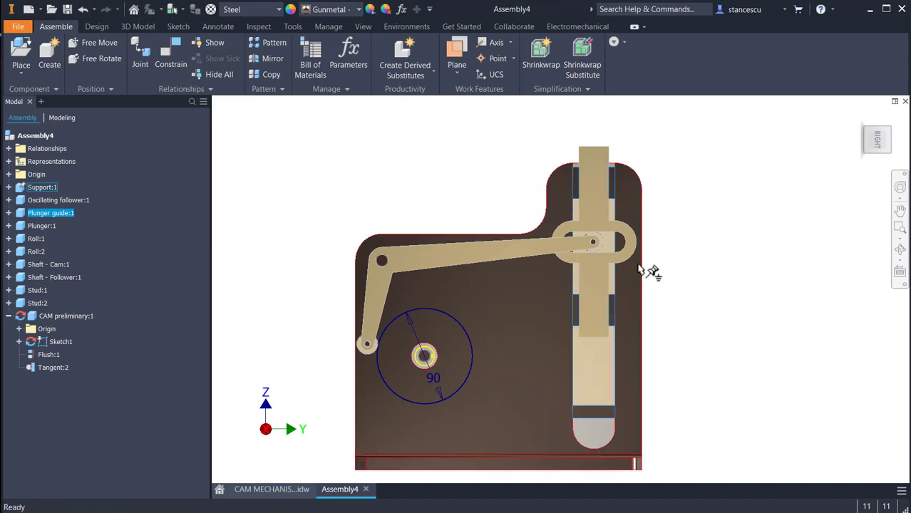
Slide the plunger guide up and constrain its upper end face flush with the support's top face at 0 mm offset
{"action": "scroll", "coordinate": [636, 204], "scroll_direction": "up", "scroll_amount": 3}
{"action": "scroll", "coordinate": [620, 191], "scroll_direction": "up", "scroll_amount": 3}
{"action": "middle_click_drag", "start_coordinate": [621, 193], "coordinate": [555, 204], "text": "shift"}
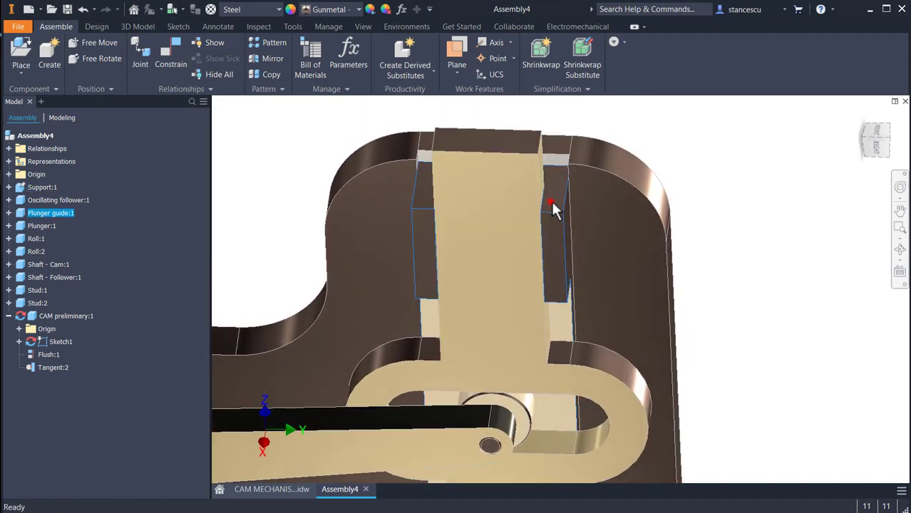
{"action": "left_click_drag", "start_coordinate": [551, 200], "coordinate": [559, 162]}
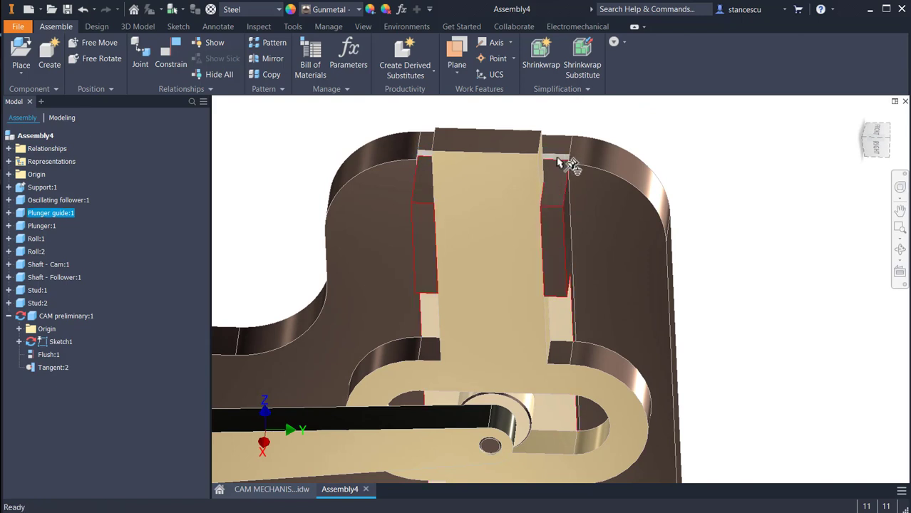
{"action": "left_click", "coordinate": [259, 133]}
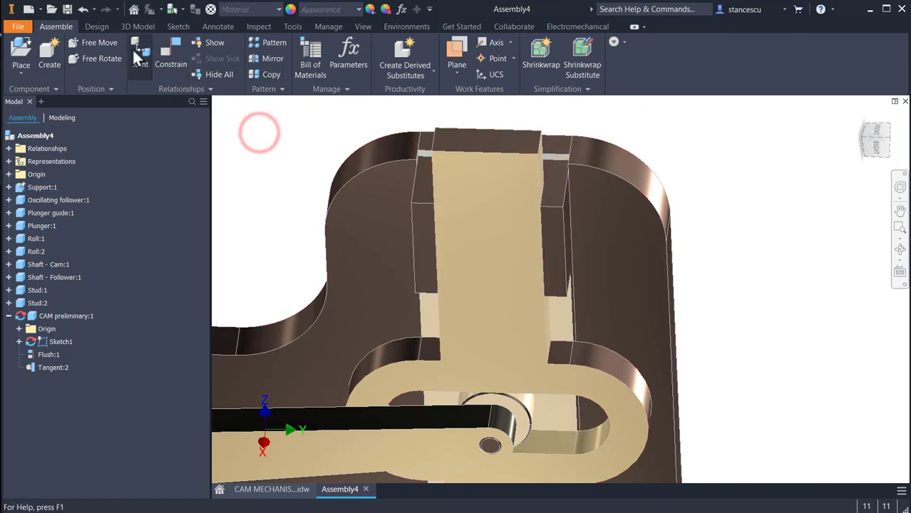
{"action": "left_click", "coordinate": [170, 51]}
{"action": "left_click", "coordinate": [387, 194]}
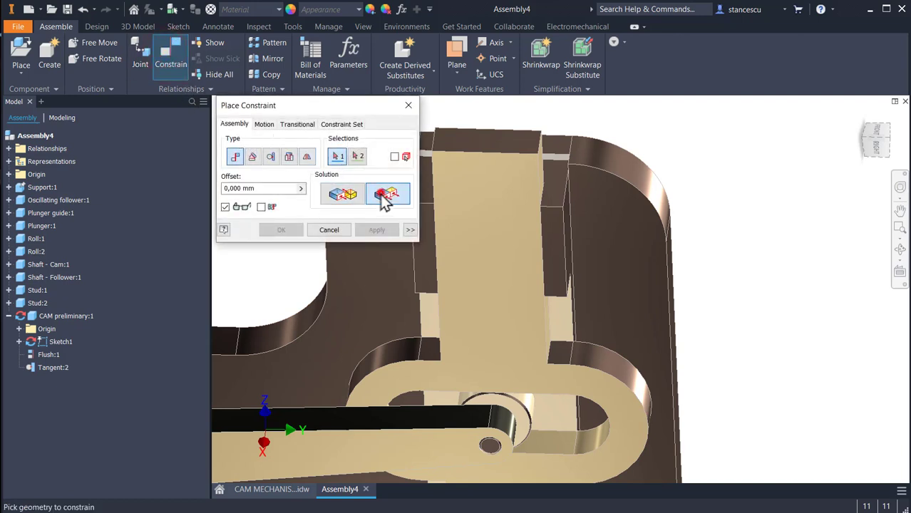
{"action": "left_click", "coordinate": [553, 180]}
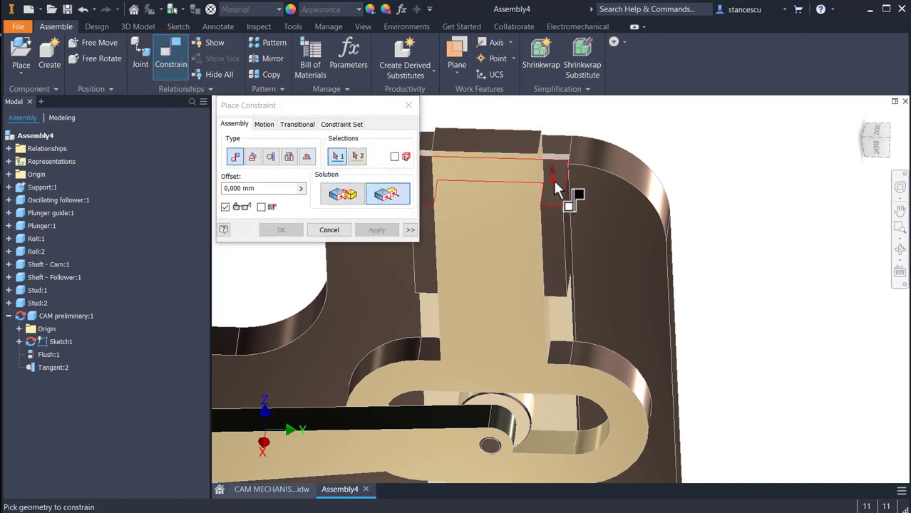
{"action": "left_click", "coordinate": [557, 142]}
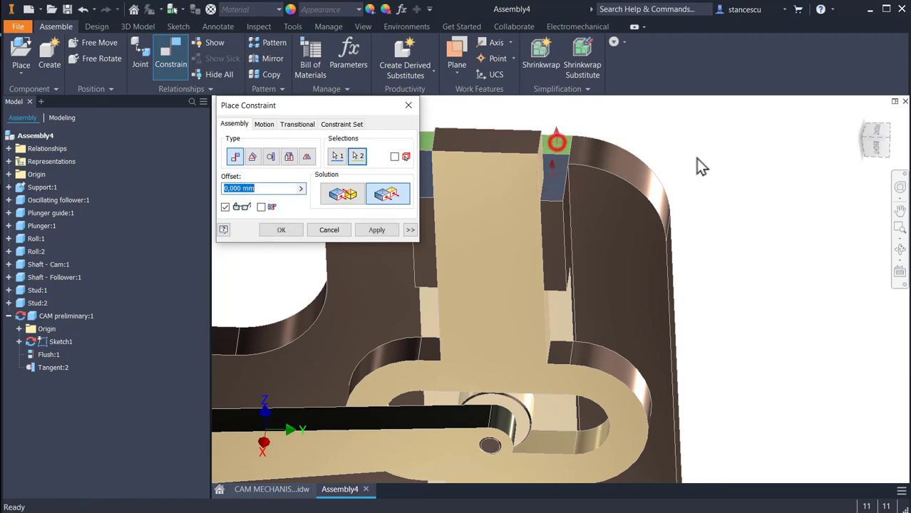
{"action": "left_click", "coordinate": [274, 229]}
{"action": "left_click", "coordinate": [750, 235]}
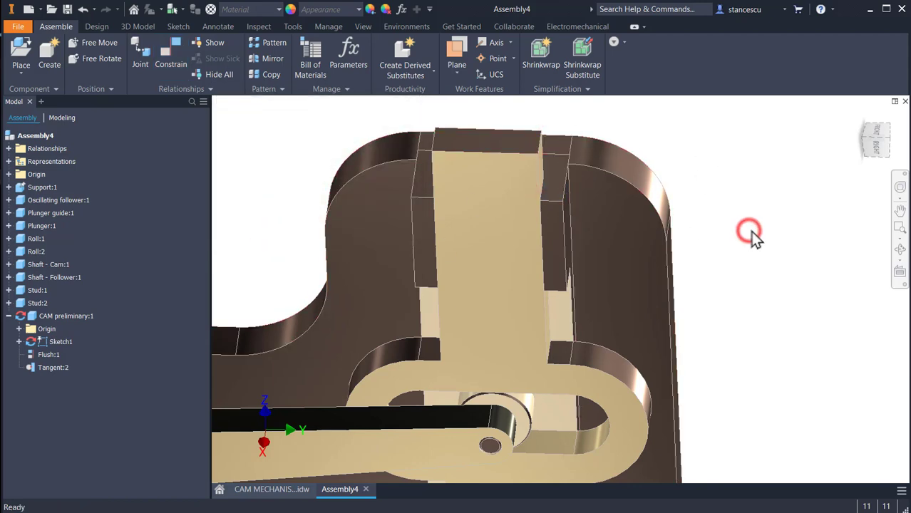
Delete the CAM preliminary component from the assembly
{"action": "key", "text": "F6"}
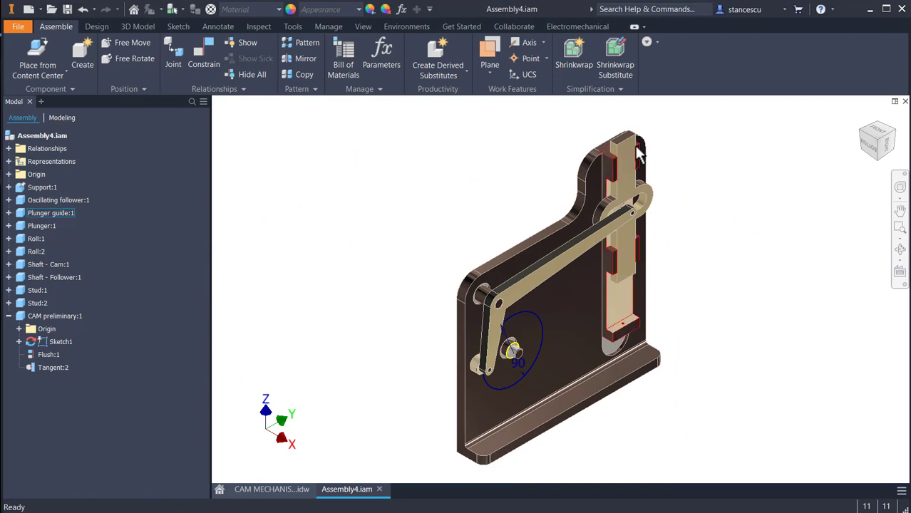
{"action": "left_click", "coordinate": [626, 302]}
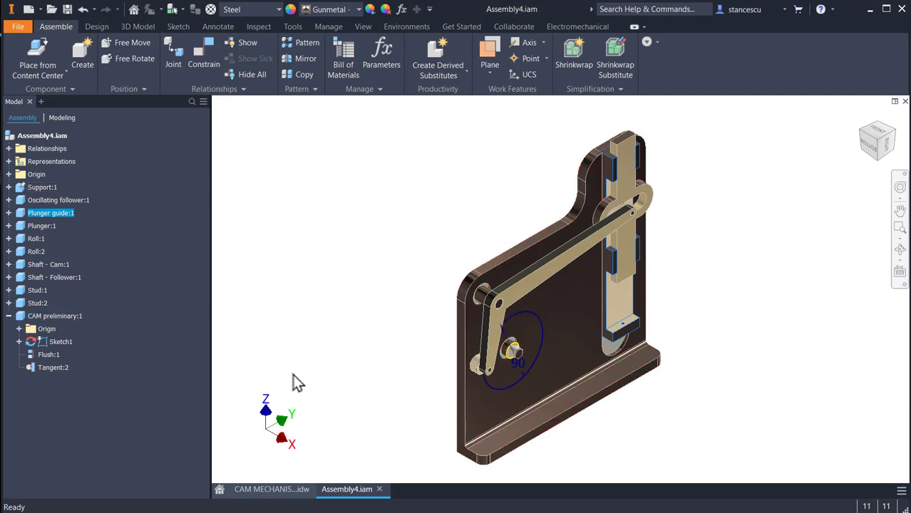
{"action": "left_click", "coordinate": [20, 318]}
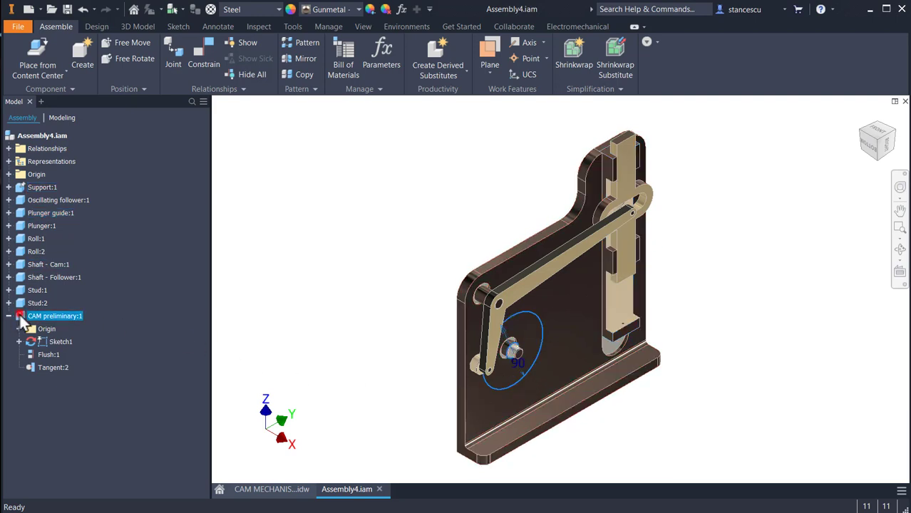
{"action": "right_click", "coordinate": [22, 323]}
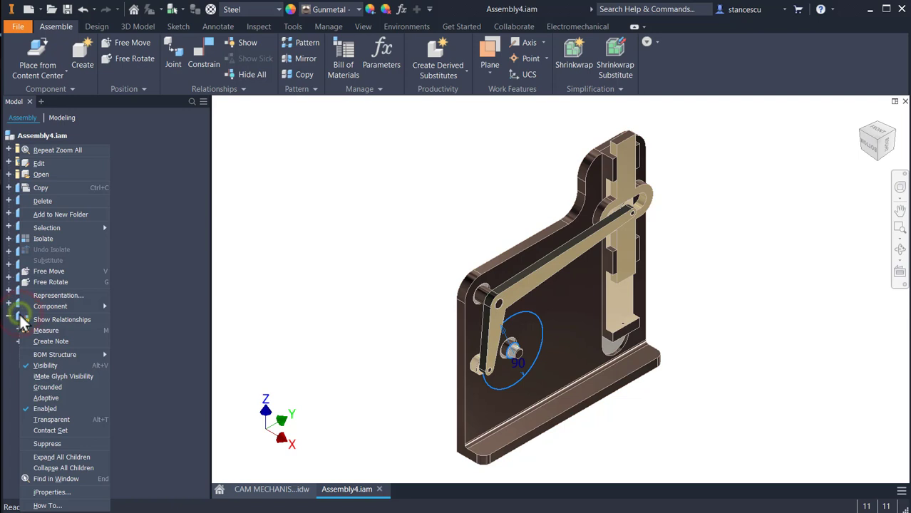
{"action": "left_click", "coordinate": [61, 200]}
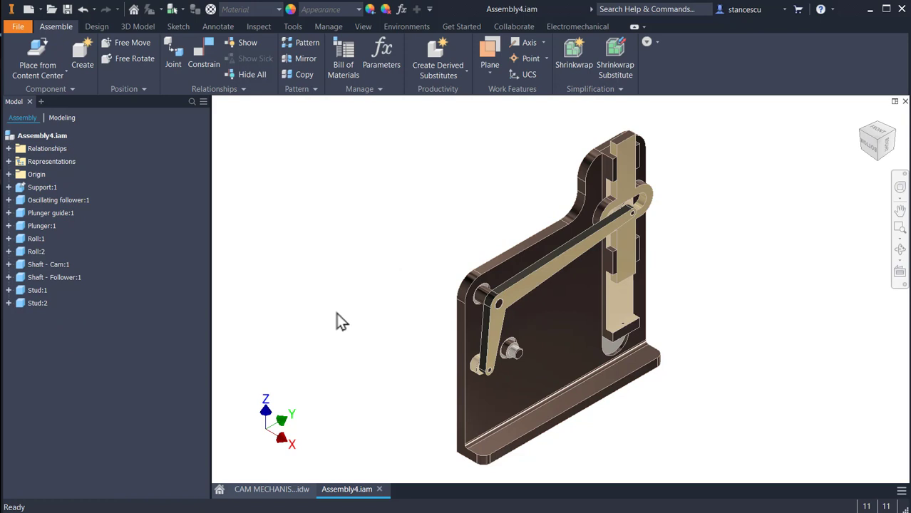
In the CAM MECHANISM principle sketch drawing, change the note pointing at the 90 mm circle to "Medium Diameter" and return to the assembly
{"action": "left_click", "coordinate": [884, 153]}
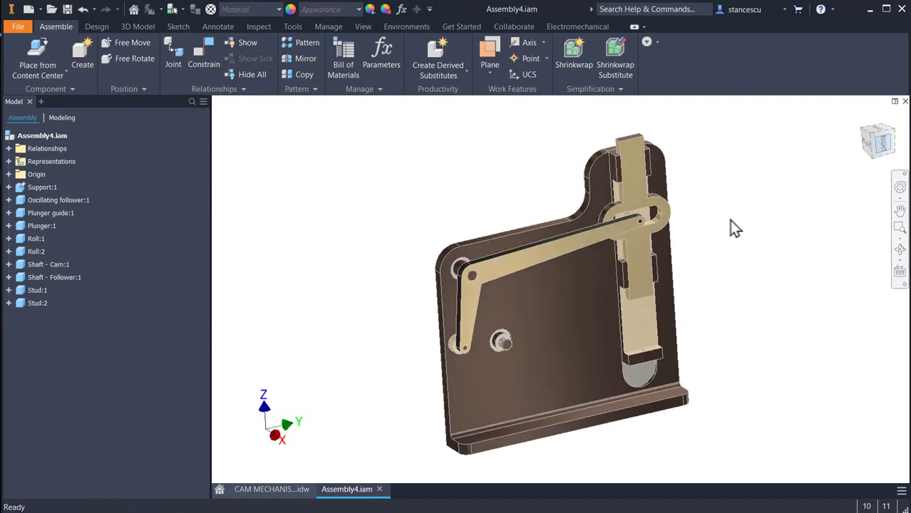
{"action": "left_click", "coordinate": [641, 350]}
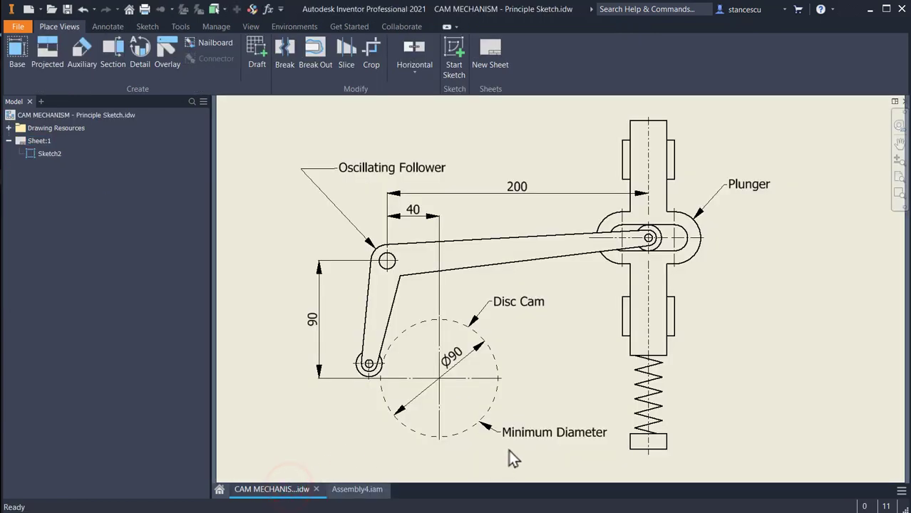
{"action": "double_click", "coordinate": [542, 437]}
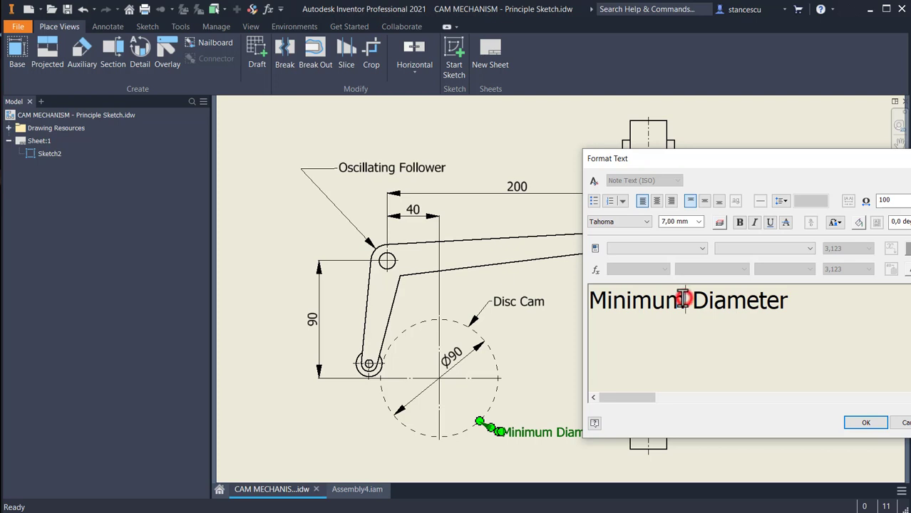
{"action": "left_click_drag", "start_coordinate": [685, 300], "coordinate": [606, 305]}
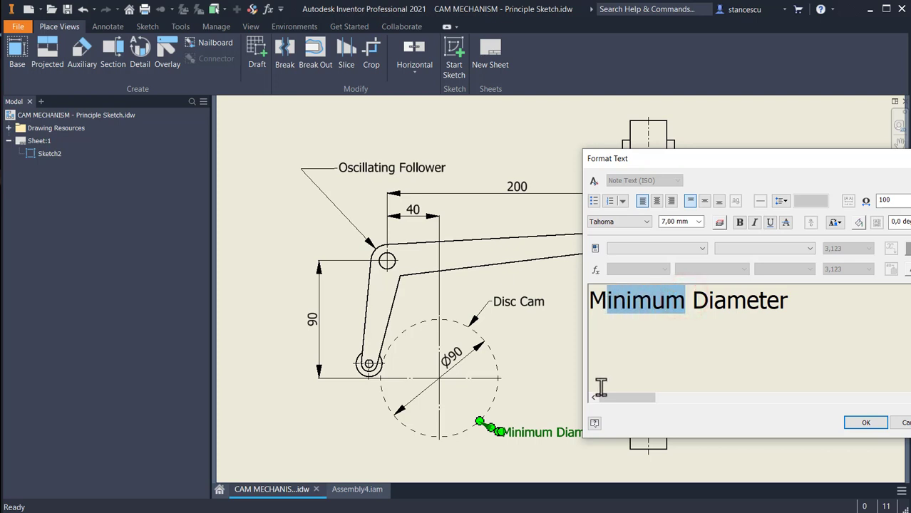
{"action": "type", "text": "edium"}
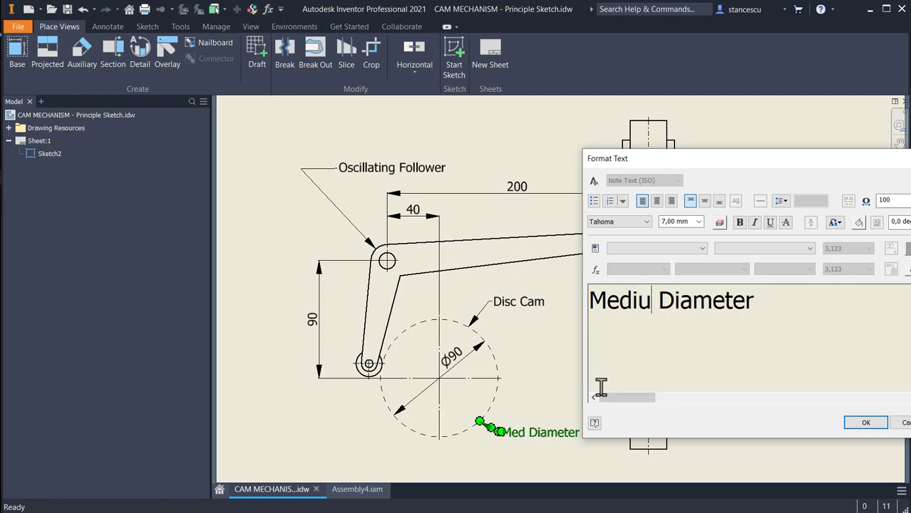
{"action": "left_click", "coordinate": [866, 423]}
{"action": "left_click", "coordinate": [544, 382]}
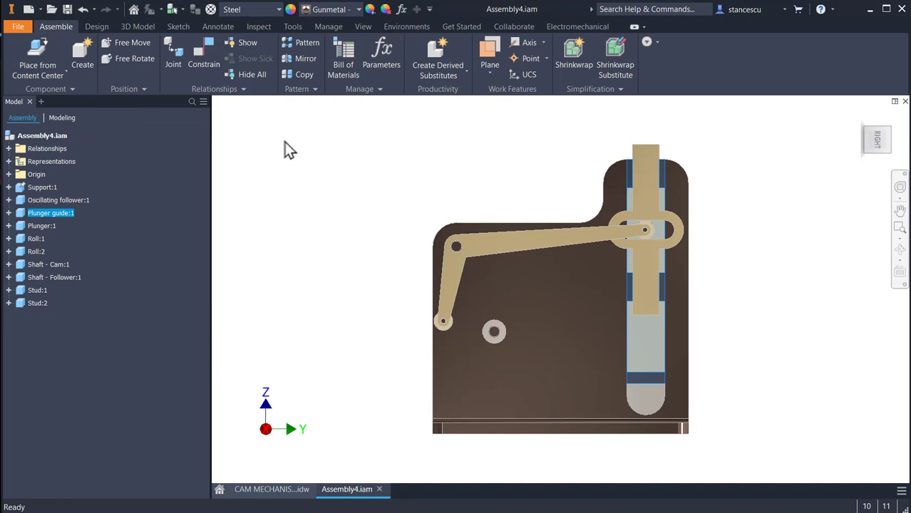
Open the Disc Cam Component Generator for the assembly
{"action": "left_click", "coordinate": [96, 26]}
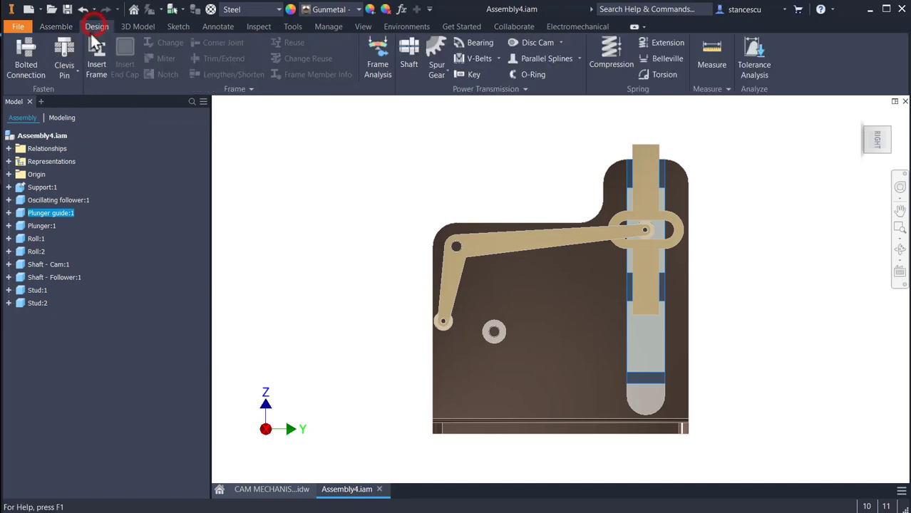
{"action": "left_click", "coordinate": [561, 42]}
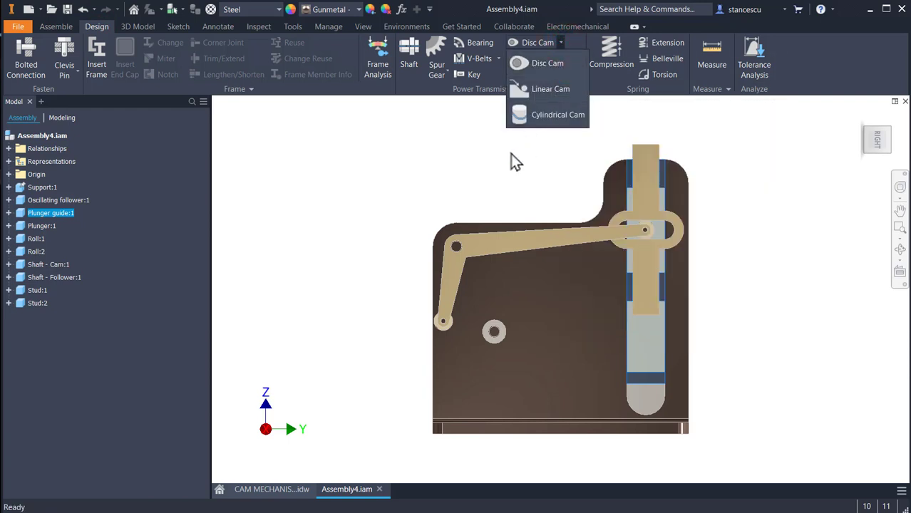
{"action": "left_click", "coordinate": [557, 43]}
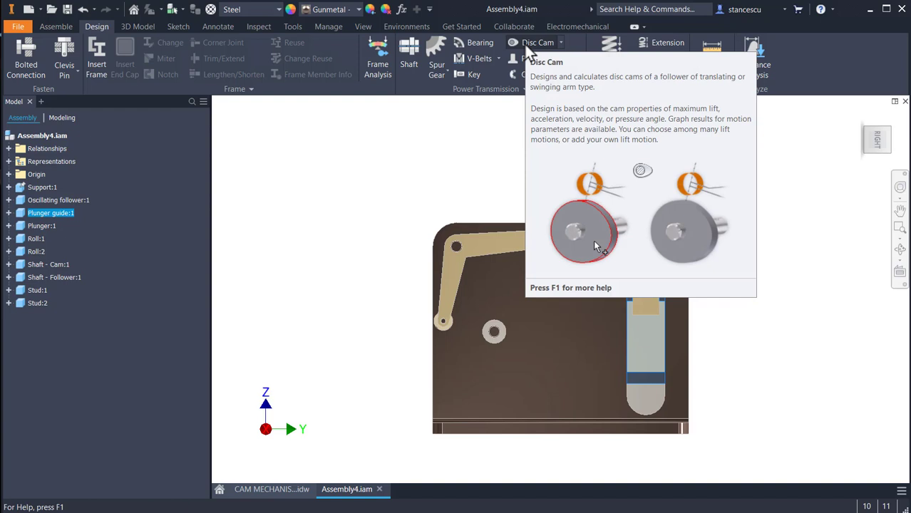
{"action": "left_click", "coordinate": [527, 44]}
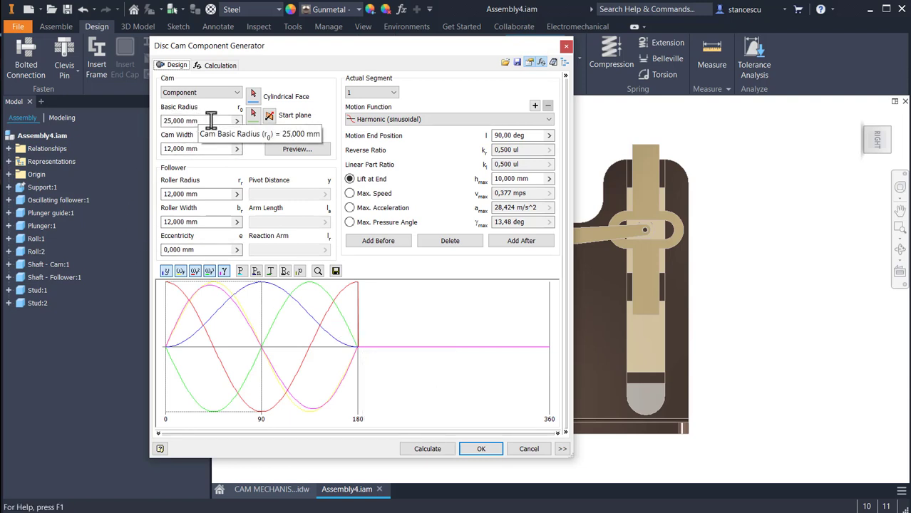
Place the disc cam on the cam shaft, using the shaft's end cylinder as cylindrical face and its shoulder face as start plane
{"action": "middle_click_drag", "start_coordinate": [752, 370], "coordinate": [900, 361]}
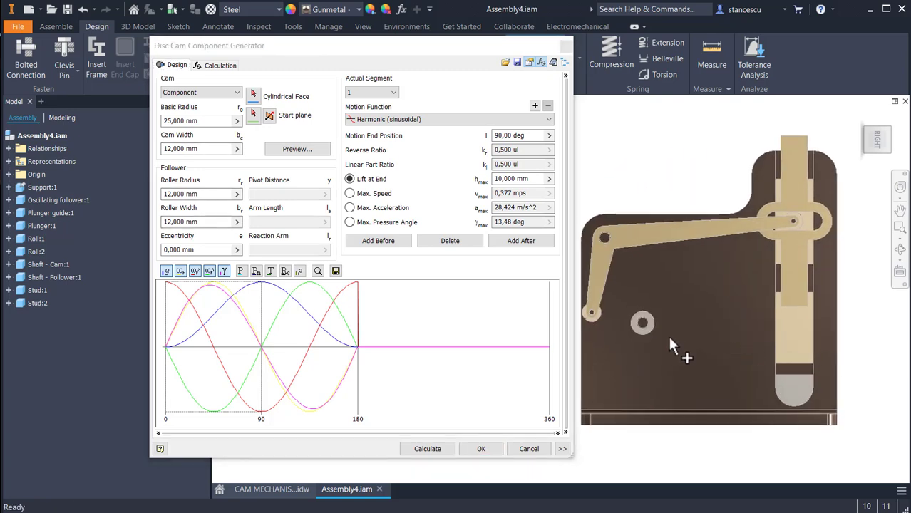
{"action": "middle_click_drag", "start_coordinate": [669, 338], "coordinate": [692, 358], "text": "shift"}
{"action": "scroll", "coordinate": [644, 327], "scroll_direction": "down", "scroll_amount": 3}
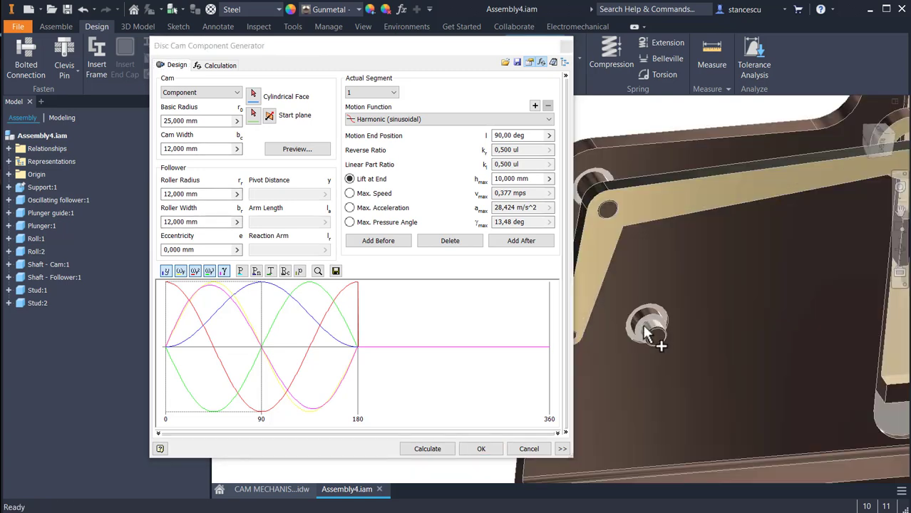
{"action": "scroll", "coordinate": [645, 333], "scroll_direction": "down", "scroll_amount": 3}
{"action": "scroll", "coordinate": [703, 296], "scroll_direction": "down", "scroll_amount": 3}
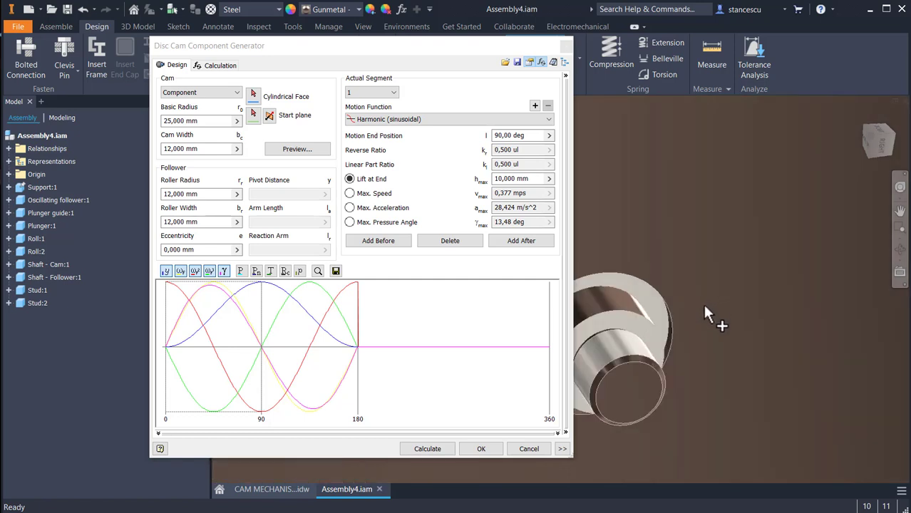
{"action": "middle_click_drag", "start_coordinate": [704, 304], "coordinate": [761, 257]}
{"action": "scroll", "coordinate": [760, 258], "scroll_direction": "up", "scroll_amount": 1}
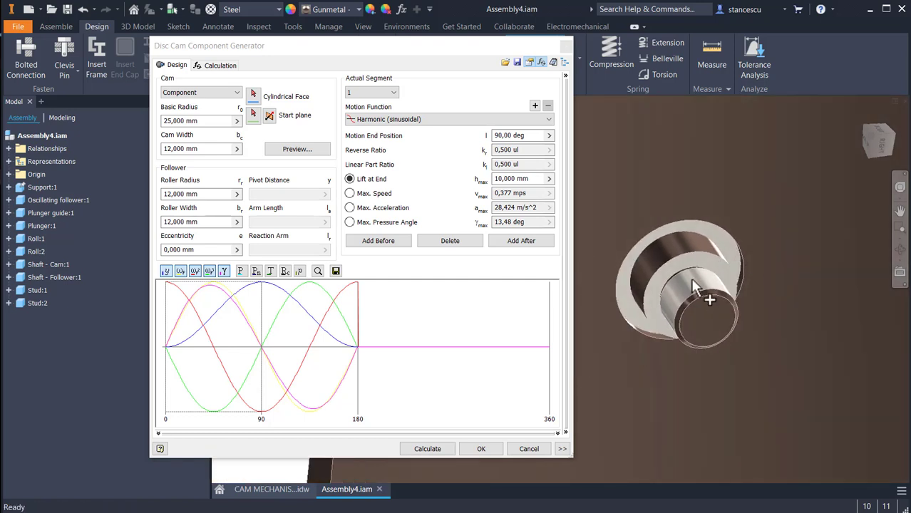
{"action": "left_click", "coordinate": [253, 95]}
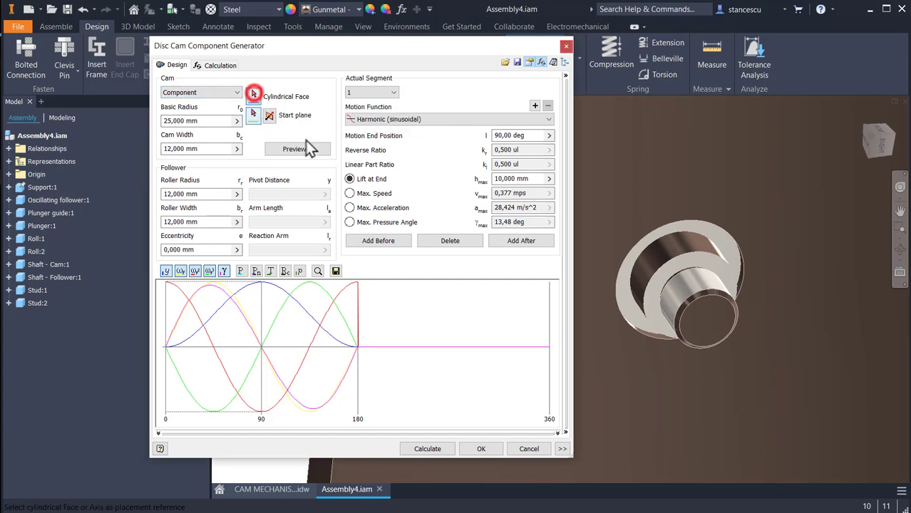
{"action": "left_click", "coordinate": [684, 289]}
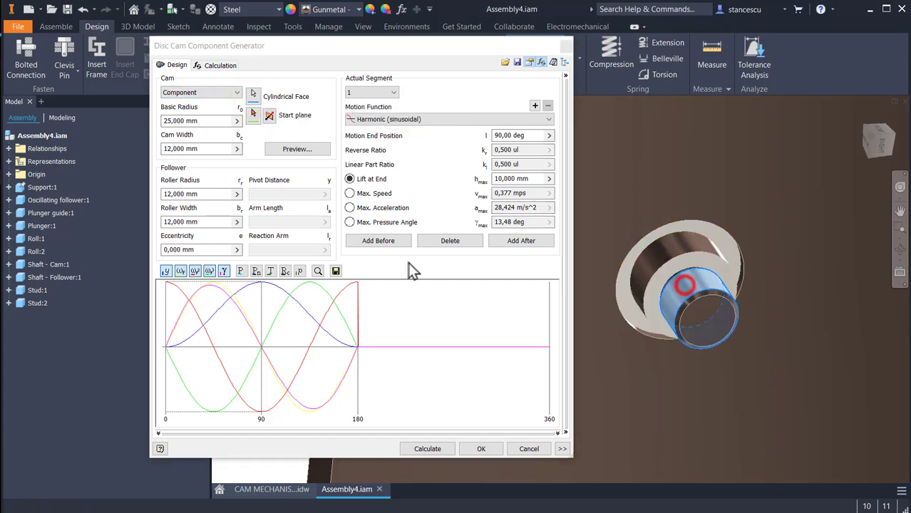
{"action": "left_click", "coordinate": [255, 115]}
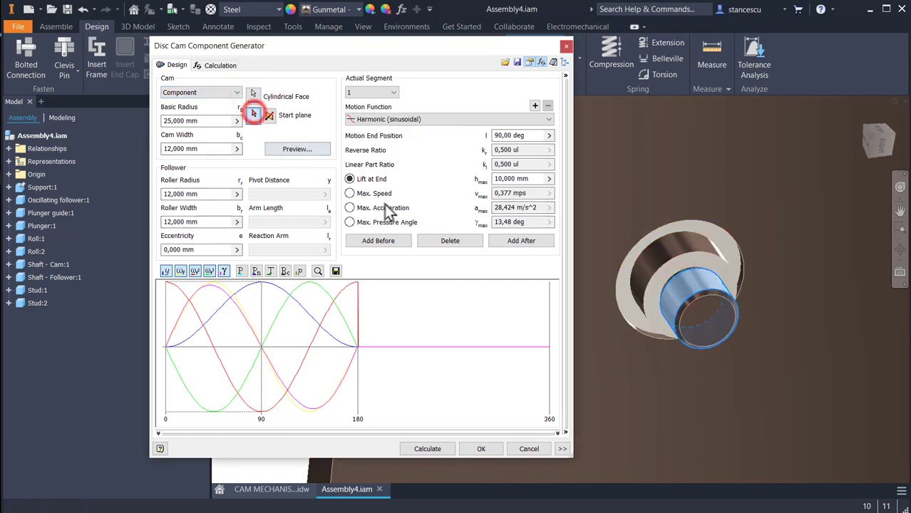
{"action": "left_click", "coordinate": [698, 261]}
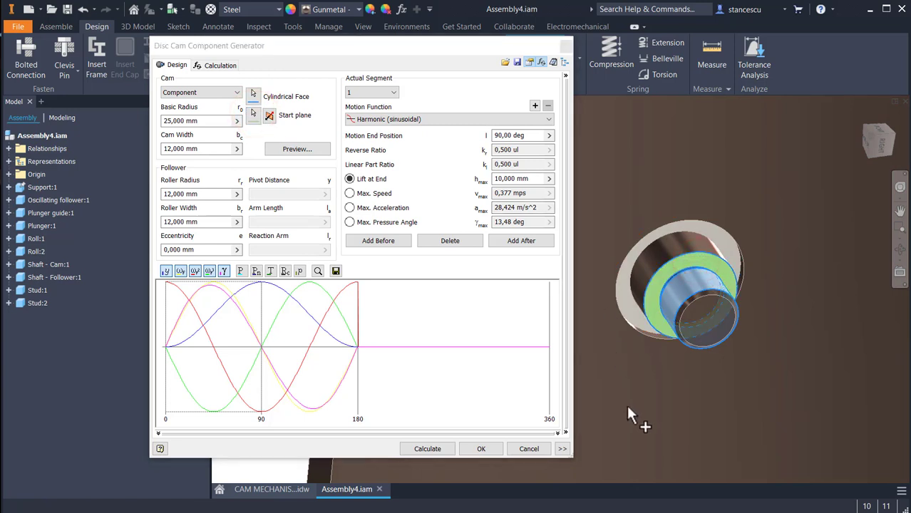
Set the cam's basic radius to 38 mm and its width to 10 mm
{"action": "left_click", "coordinate": [202, 120]}
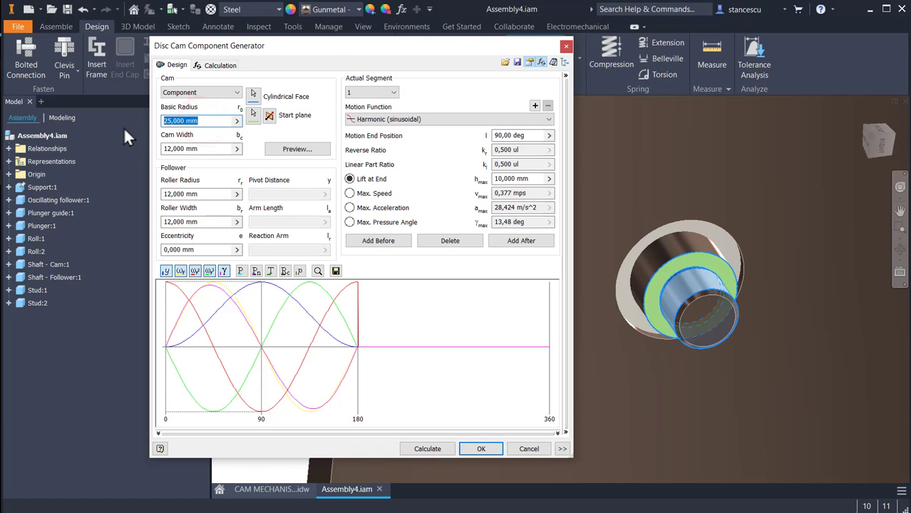
{"action": "type", "text": "38"}
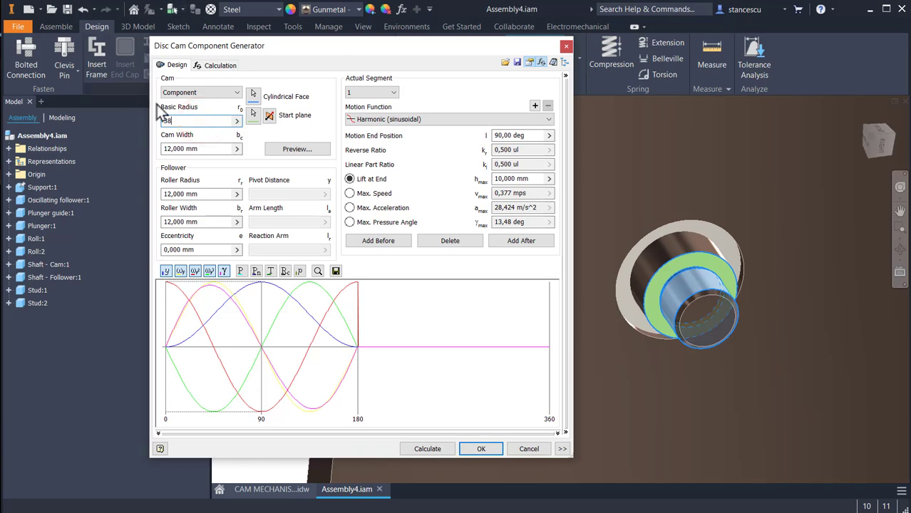
{"action": "left_click", "coordinate": [203, 149]}
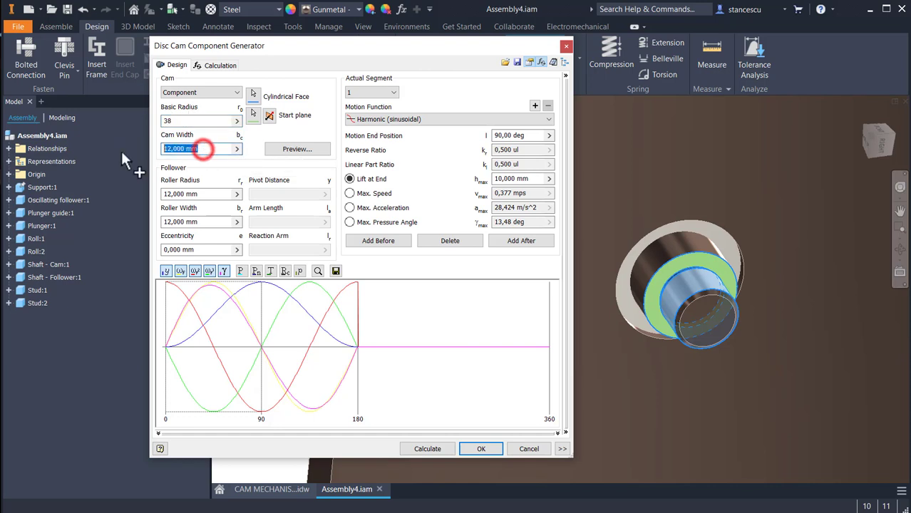
{"action": "type", "text": "10"}
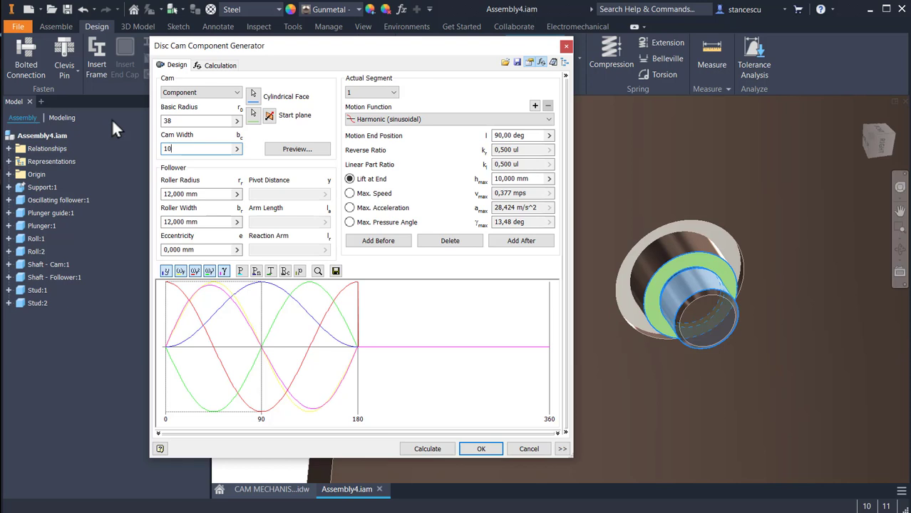
Set the follower's roller radius to 10 mm, roller width to 10 mm and eccentricity to 10 mm
{"action": "left_click", "coordinate": [207, 194]}
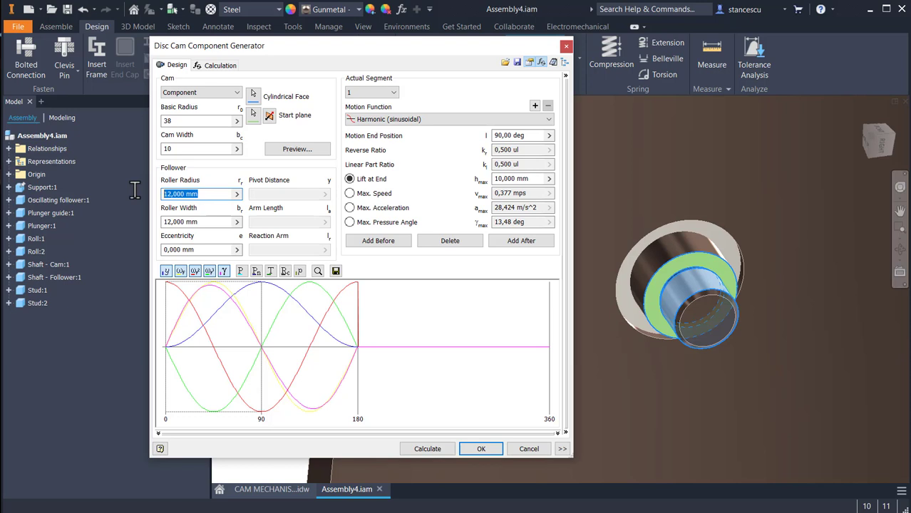
{"action": "type", "text": "10"}
{"action": "left_click", "coordinate": [209, 222]}
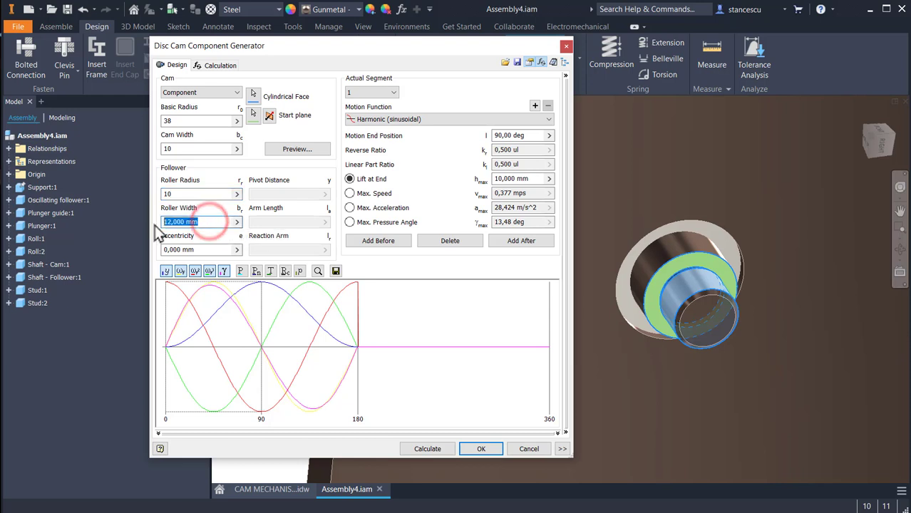
{"action": "type", "text": "10"}
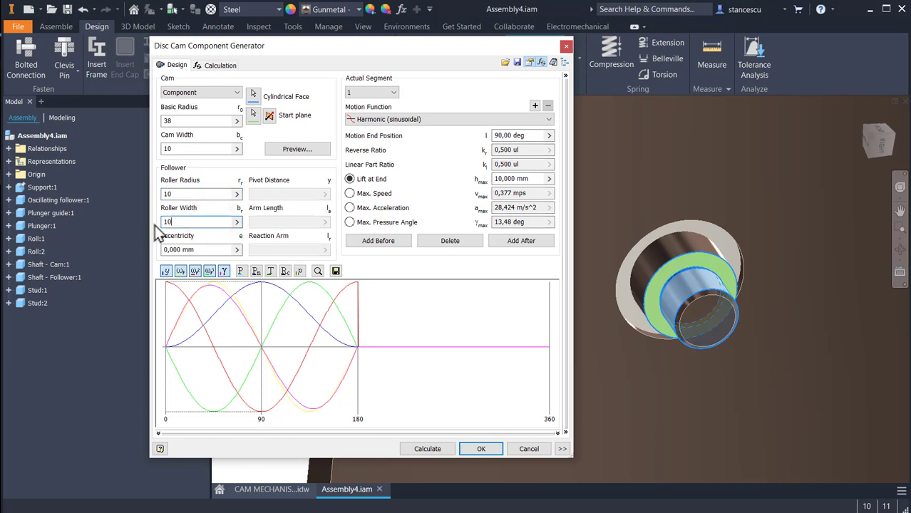
{"action": "left_click", "coordinate": [208, 249]}
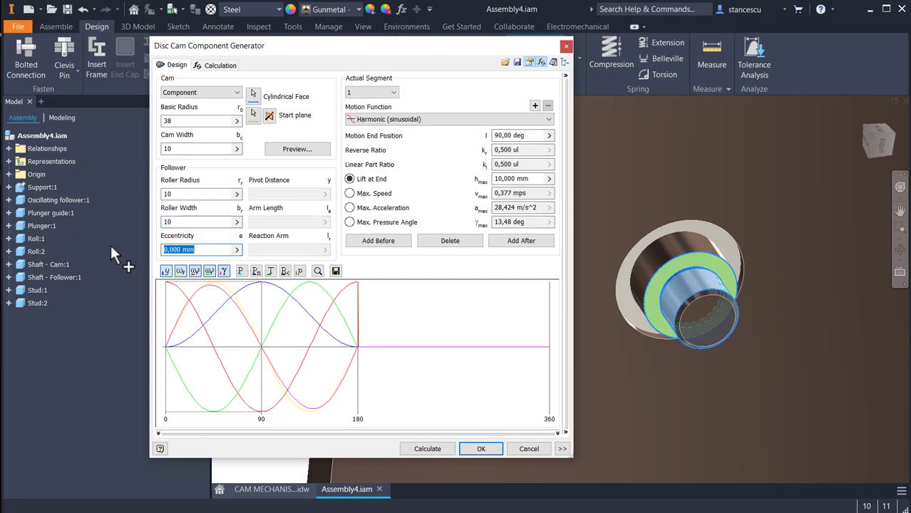
{"action": "type", "text": "10"}
Examine the follower, plunger and cam dimensions in the CAM MECHANISM principle sketch drawing, and return to the assembly
{"action": "left_click", "coordinate": [283, 489]}
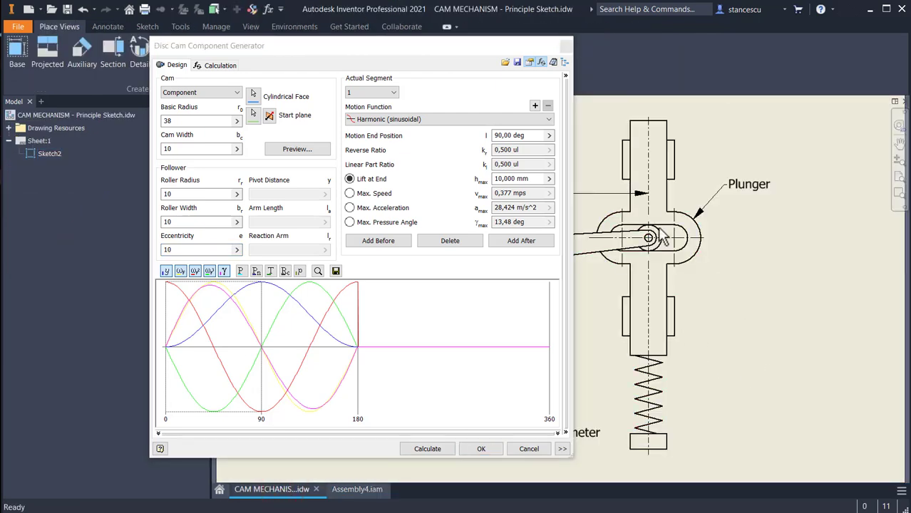
{"action": "left_click_drag", "start_coordinate": [448, 50], "coordinate": [864, 71]}
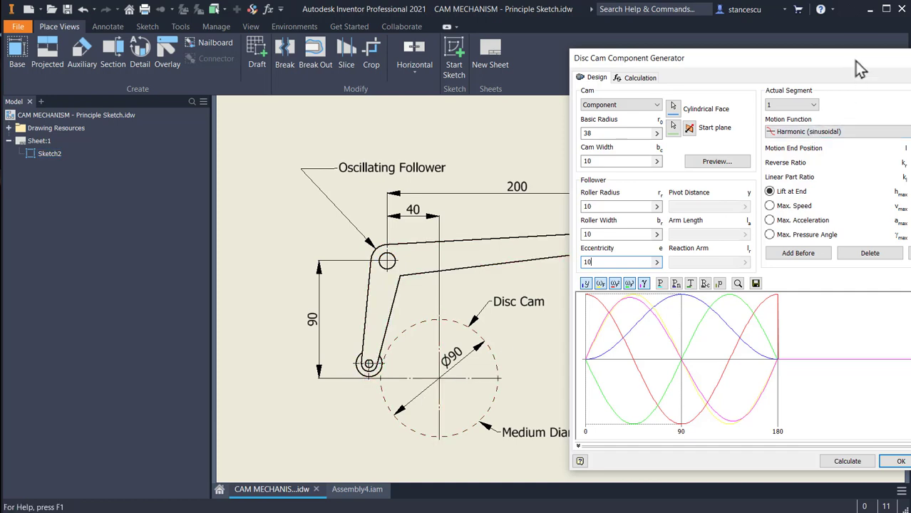
{"action": "left_click_drag", "start_coordinate": [857, 59], "coordinate": [404, 52]}
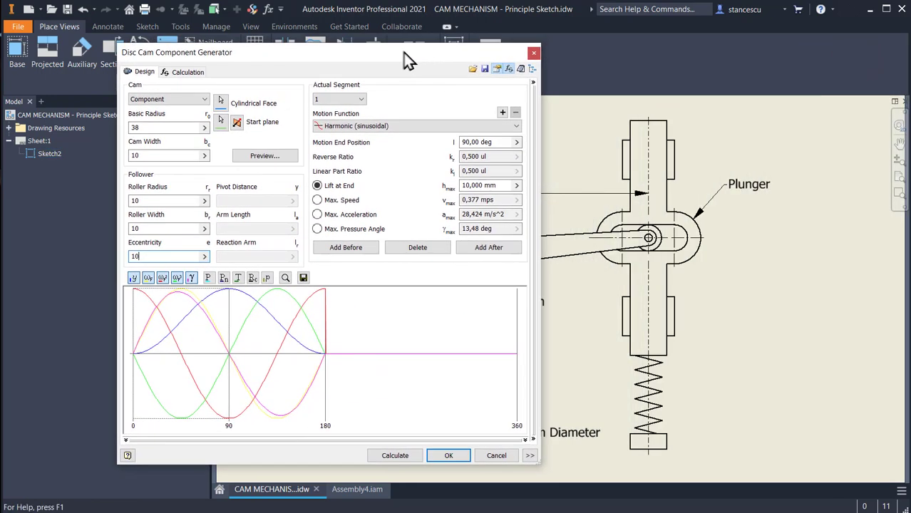
{"action": "left_click", "coordinate": [347, 490]}
Set the lift at end of motion segment 1 to the expression 13*90/200
{"action": "mouse_move", "coordinate": [414, 341]}
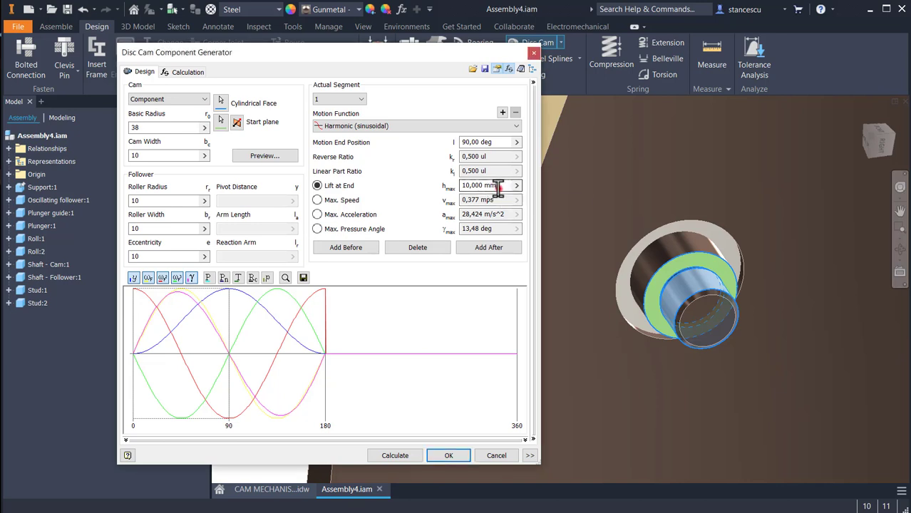
{"action": "left_click", "coordinate": [500, 186]}
{"action": "type", "text": "13"}
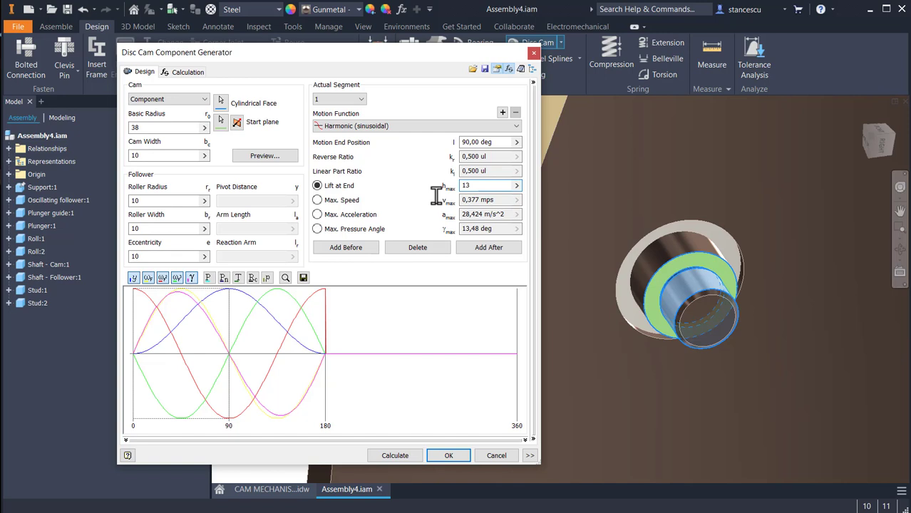
{"action": "mouse_move", "coordinate": [774, 200]}
{"action": "middle_mouse_down"}
{"action": "mouse_move", "coordinate": [609, 394]}
{"action": "mouse_move", "coordinate": [611, 426]}
{"action": "middle_mouse_up"}
{"action": "middle_click_drag", "start_coordinate": [795, 334], "coordinate": [556, 421]}
{"action": "mouse_move", "coordinate": [760, 335]}
{"action": "middle_mouse_down"}
{"action": "mouse_move", "coordinate": [553, 391]}
{"action": "mouse_move", "coordinate": [575, 381]}
{"action": "mouse_move", "coordinate": [568, 389]}
{"action": "middle_mouse_up"}
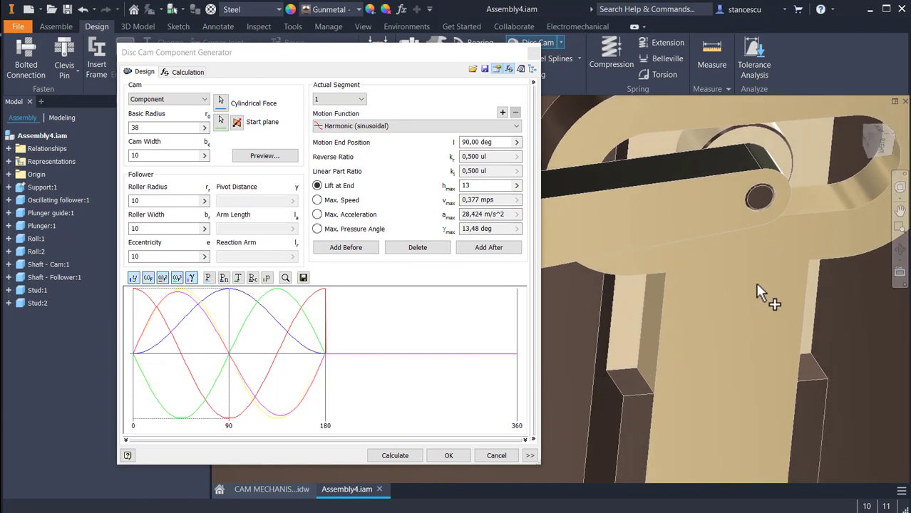
{"action": "middle_click_drag", "start_coordinate": [756, 275], "coordinate": [716, 403]}
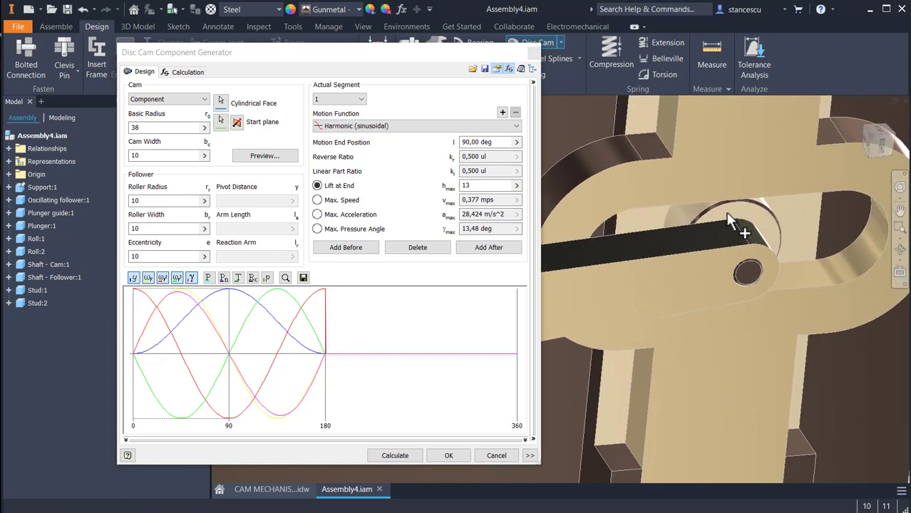
{"action": "middle_click_drag", "start_coordinate": [715, 368], "coordinate": [785, 310]}
{"action": "scroll", "coordinate": [785, 309], "scroll_direction": "down", "scroll_amount": 7}
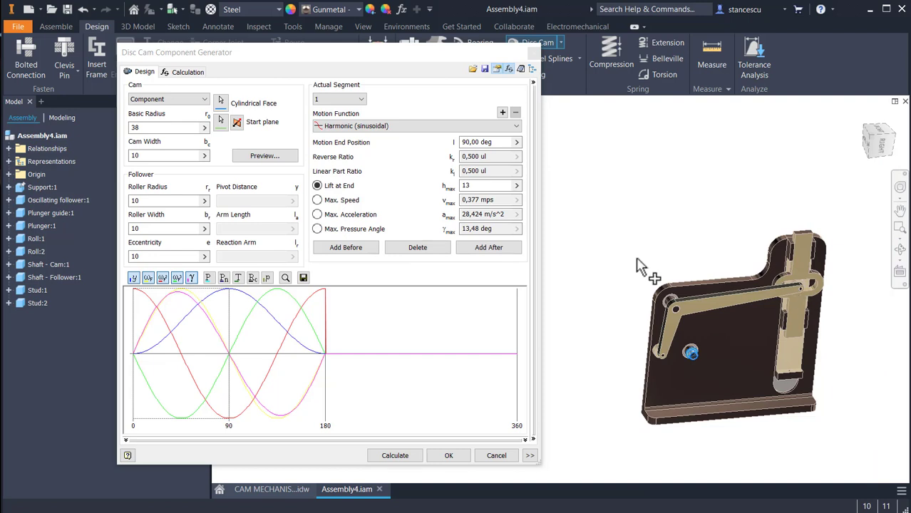
{"action": "left_click", "coordinate": [494, 184]}
{"action": "type", "text": "*"}
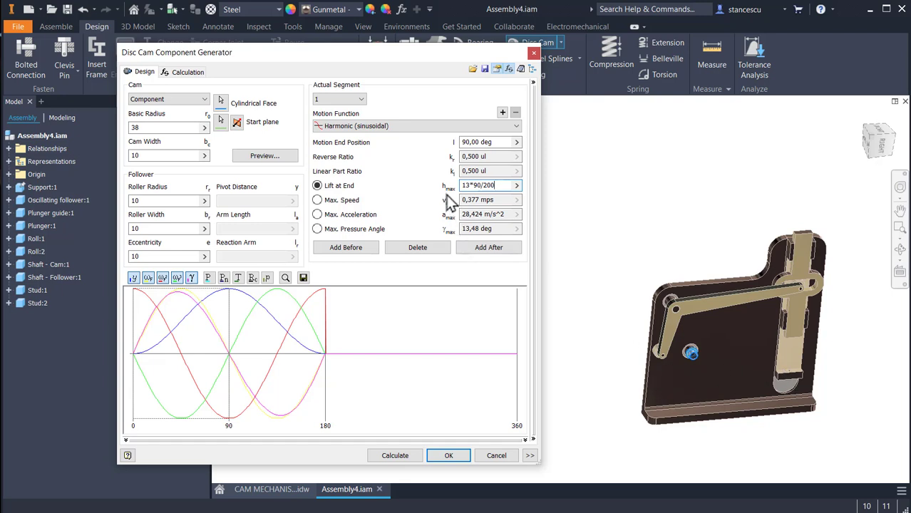
Calculate the disc cam and check its calculation data and results
{"action": "scroll", "coordinate": [660, 355], "scroll_direction": "up", "scroll_amount": 5}
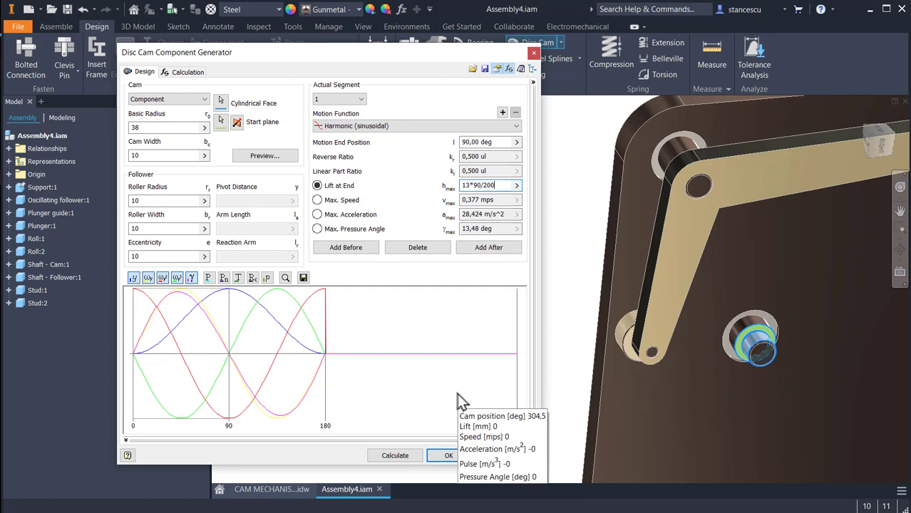
{"action": "left_click", "coordinate": [407, 457]}
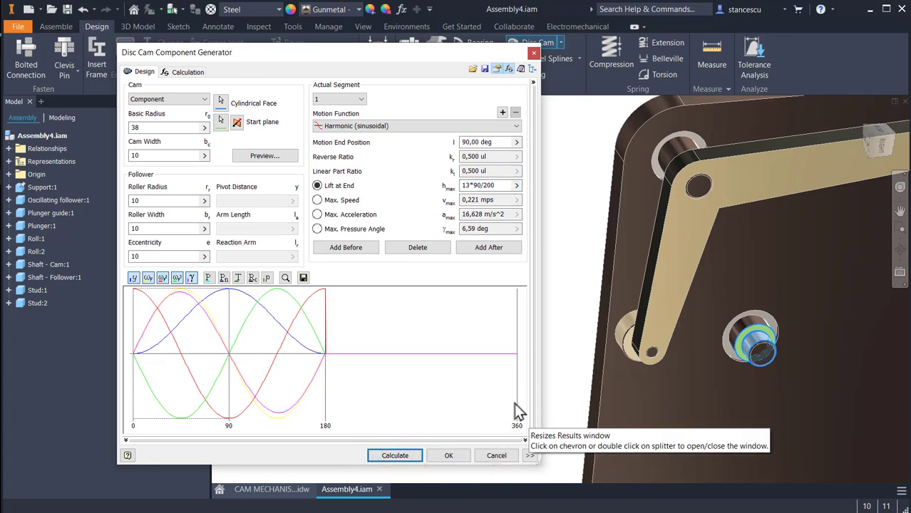
{"action": "left_click", "coordinate": [190, 74]}
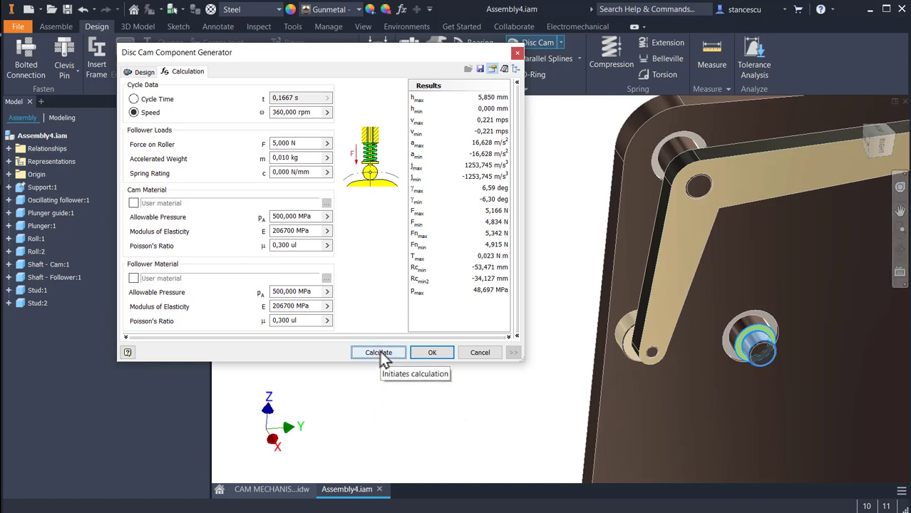
Generate the disc cam in the assembly, accepting the proposed display and file names
{"action": "left_click", "coordinate": [428, 352]}
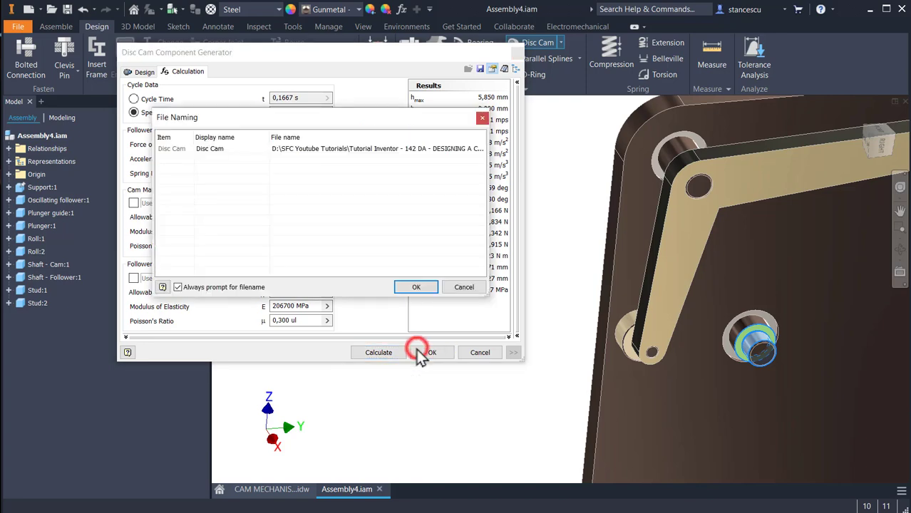
{"action": "left_click", "coordinate": [414, 288]}
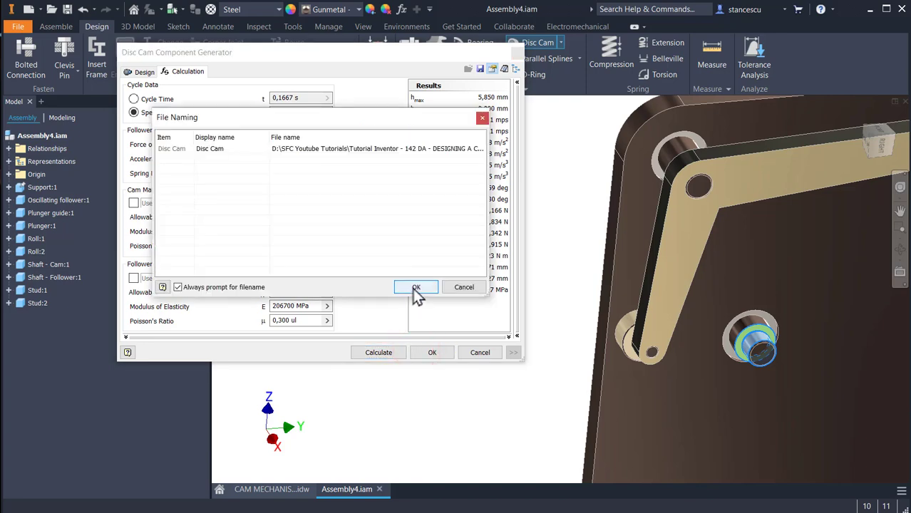
{"action": "left_click", "coordinate": [416, 288]}
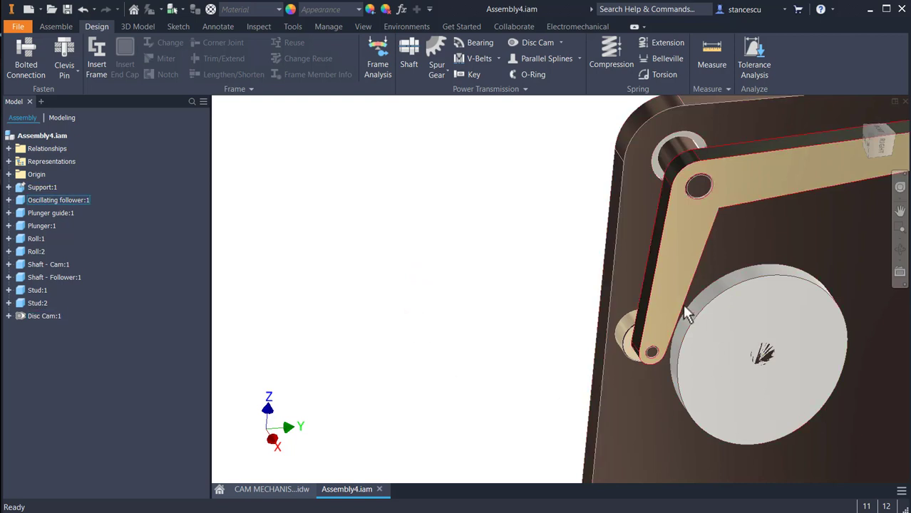
Swing the oscillating follower's lower arm near the cam and constrain its roll tangent to the cam's edge, outside solution, 0 mm offset
{"action": "mouse_move", "coordinate": [654, 318]}
{"action": "left_mouse_down"}
{"action": "mouse_move", "coordinate": [632, 317]}
{"action": "mouse_move", "coordinate": [688, 315]}
{"action": "mouse_move", "coordinate": [642, 319]}
{"action": "mouse_move", "coordinate": [646, 328]}
{"action": "left_mouse_up"}
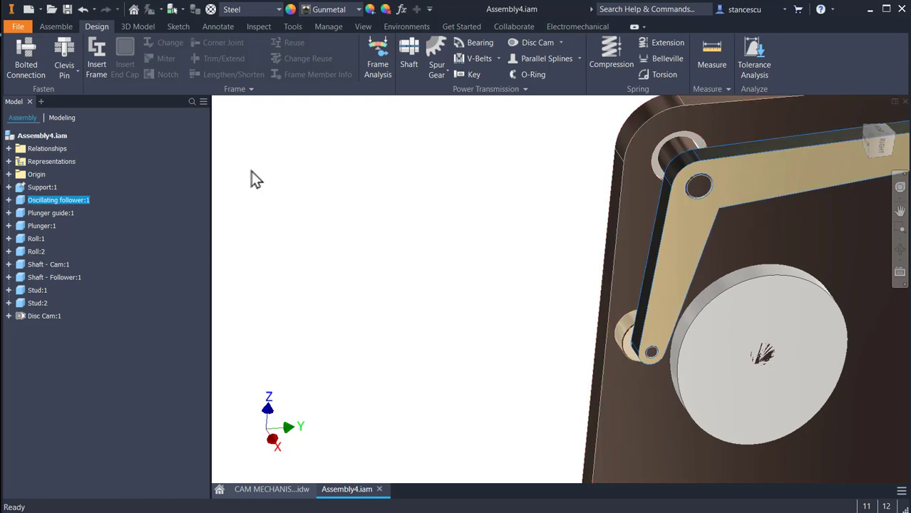
{"action": "left_click", "coordinate": [69, 23]}
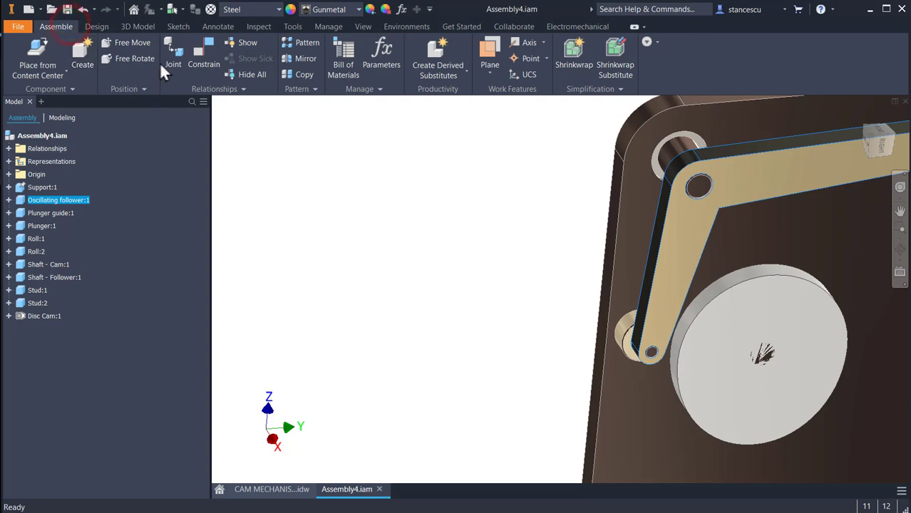
{"action": "left_click", "coordinate": [202, 53]}
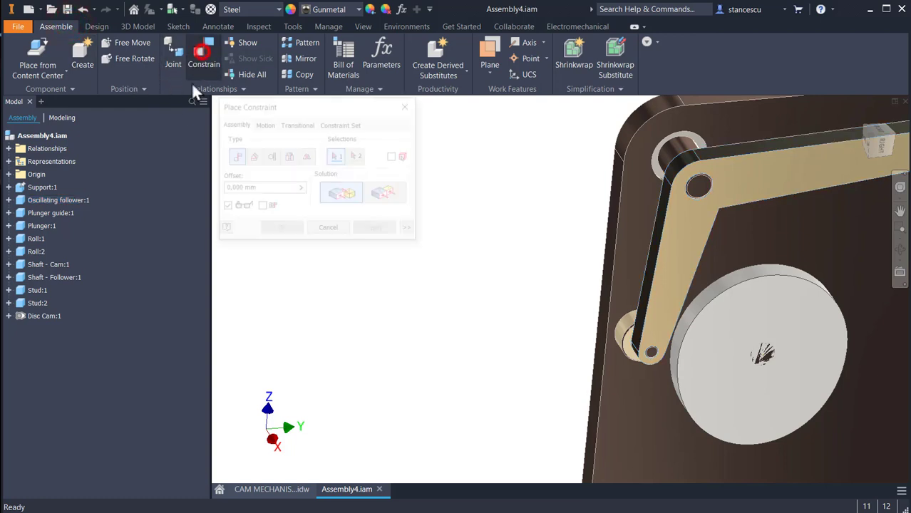
{"action": "left_click", "coordinate": [270, 158]}
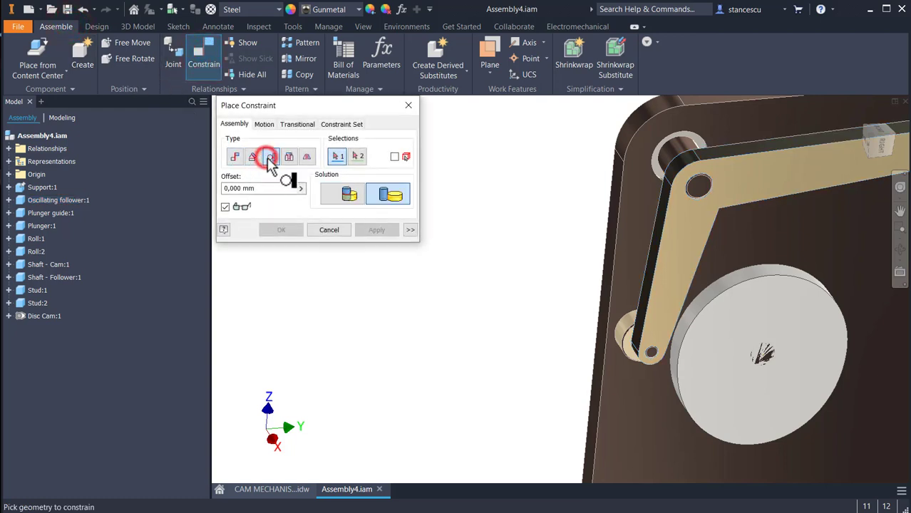
{"action": "left_click", "coordinate": [630, 337]}
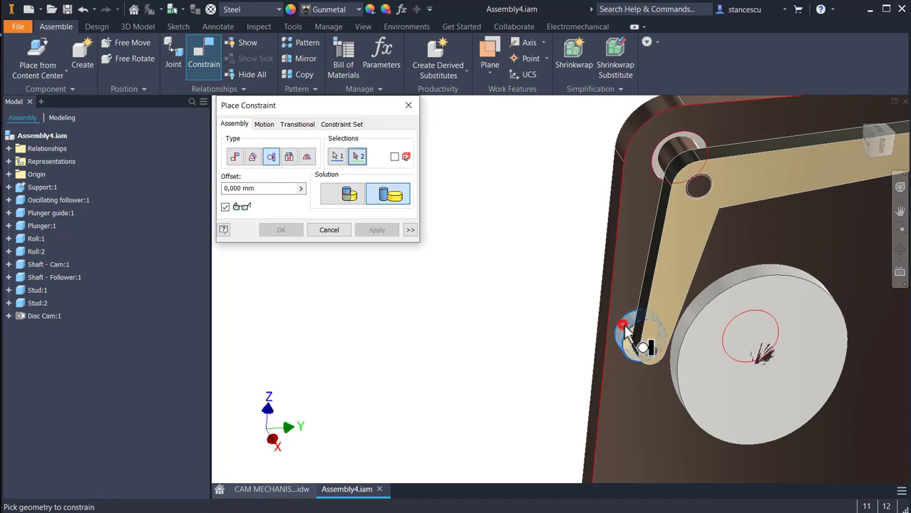
{"action": "left_click", "coordinate": [702, 299]}
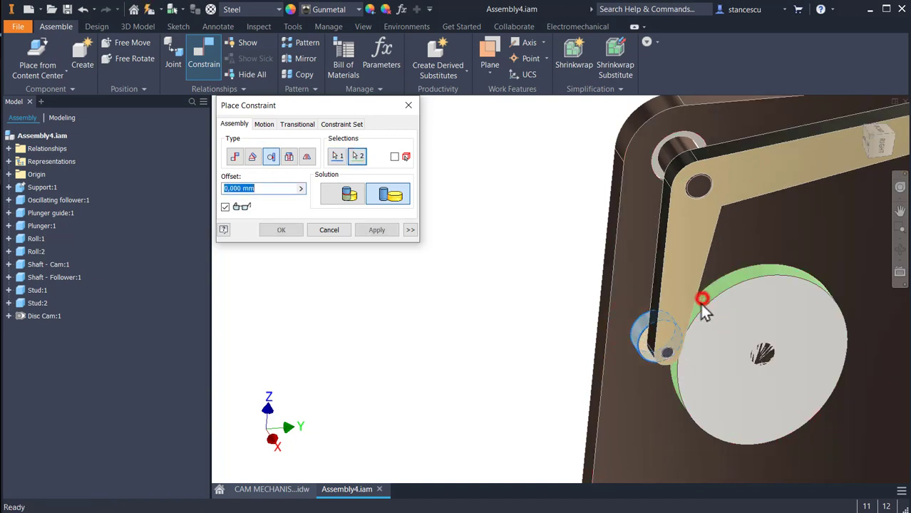
{"action": "left_click", "coordinate": [281, 230]}
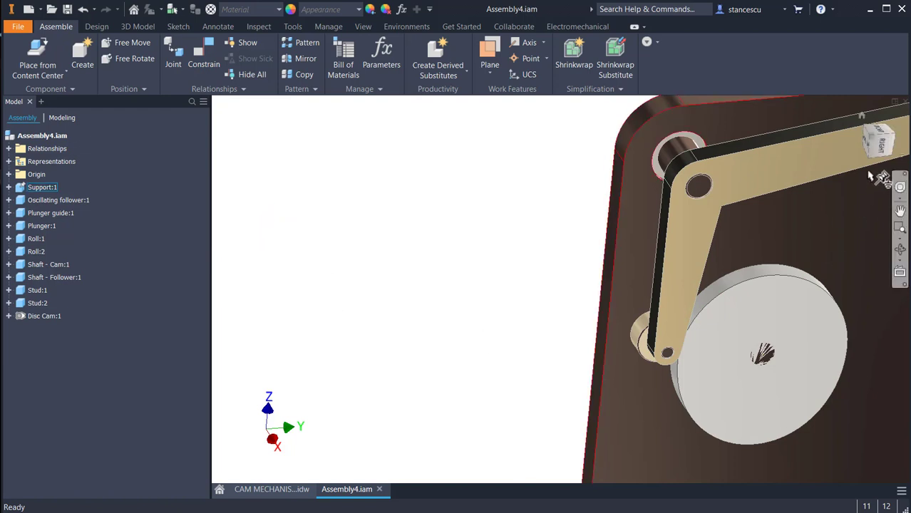
Rotate the disc cam in the right view to check how the follower and plunger move with it
{"action": "left_click", "coordinate": [878, 146]}
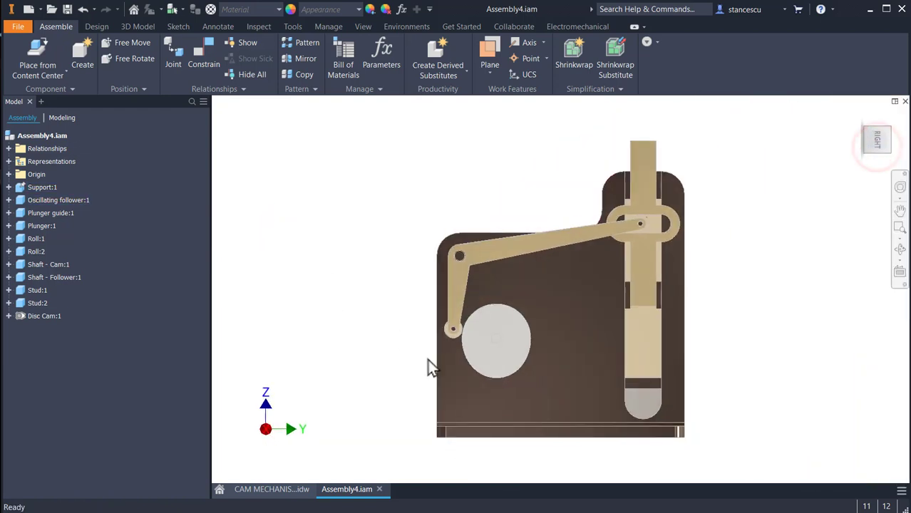
{"action": "left_click_drag", "start_coordinate": [521, 332], "coordinate": [497, 323]}
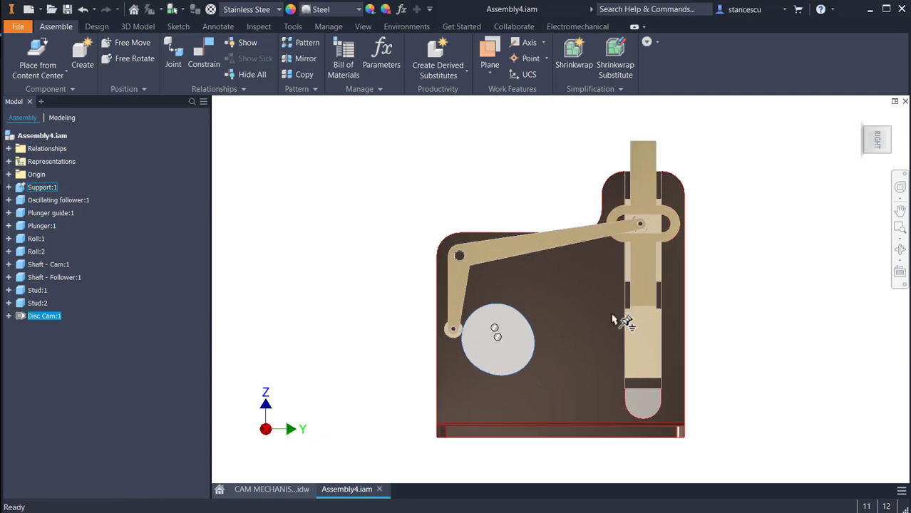
{"action": "left_click", "coordinate": [369, 353]}
Open the disc cam for editing in place and create a sketch on its front face with the projected centre point
{"action": "scroll", "coordinate": [492, 348], "scroll_direction": "up", "scroll_amount": 3}
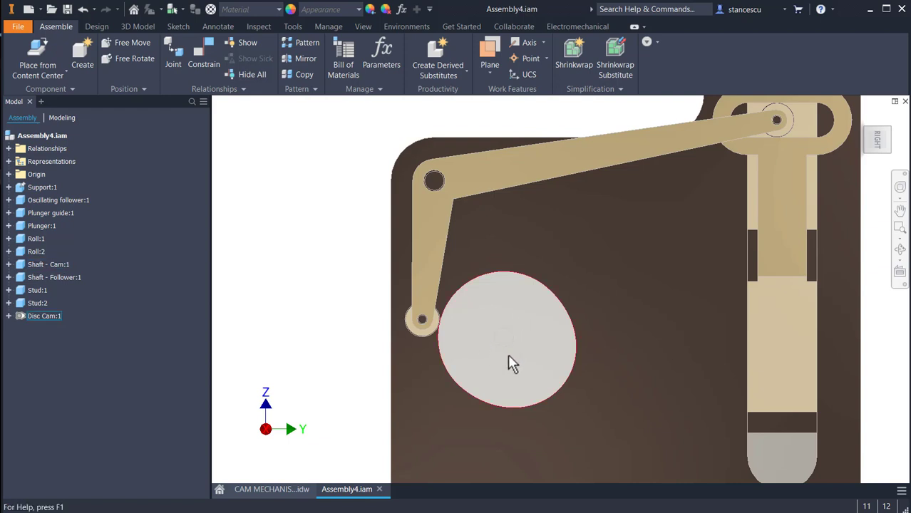
{"action": "middle_click_drag", "start_coordinate": [508, 362], "coordinate": [531, 363], "text": "shift"}
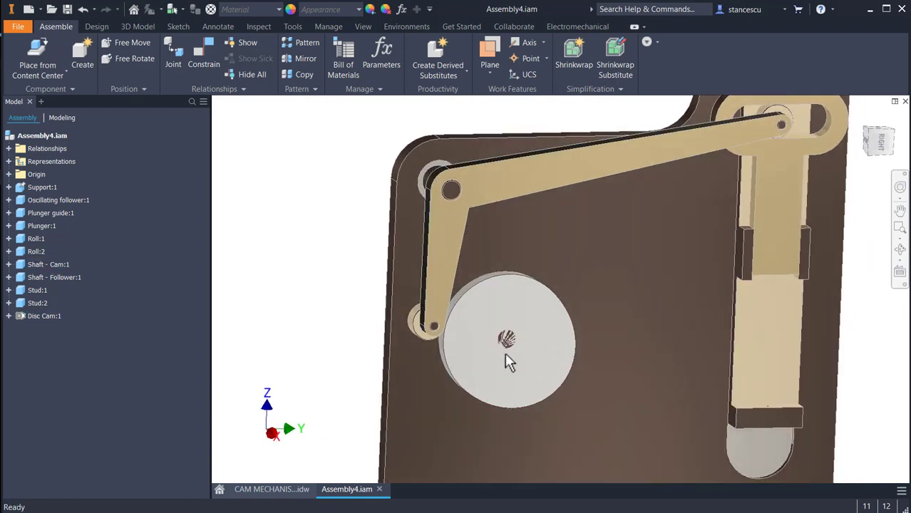
{"action": "left_click", "coordinate": [515, 324]}
{"action": "double_click", "coordinate": [22, 317]}
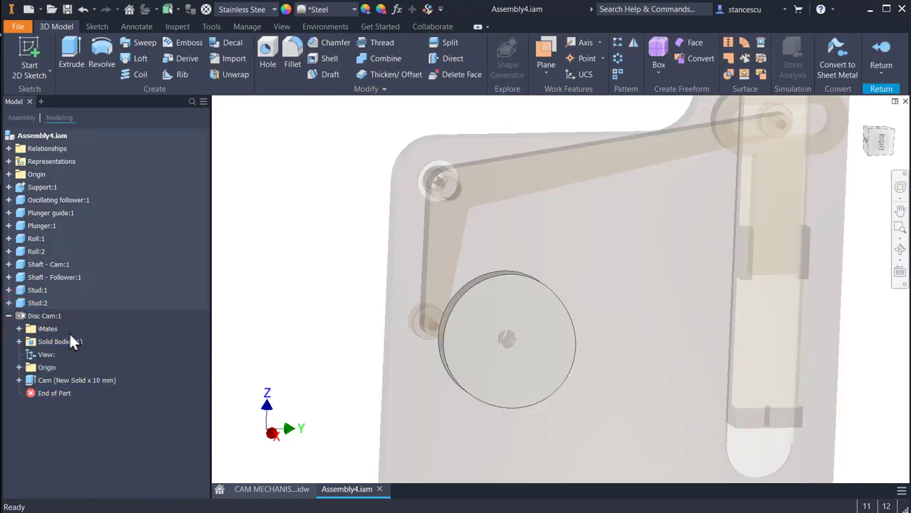
{"action": "left_click", "coordinate": [485, 305]}
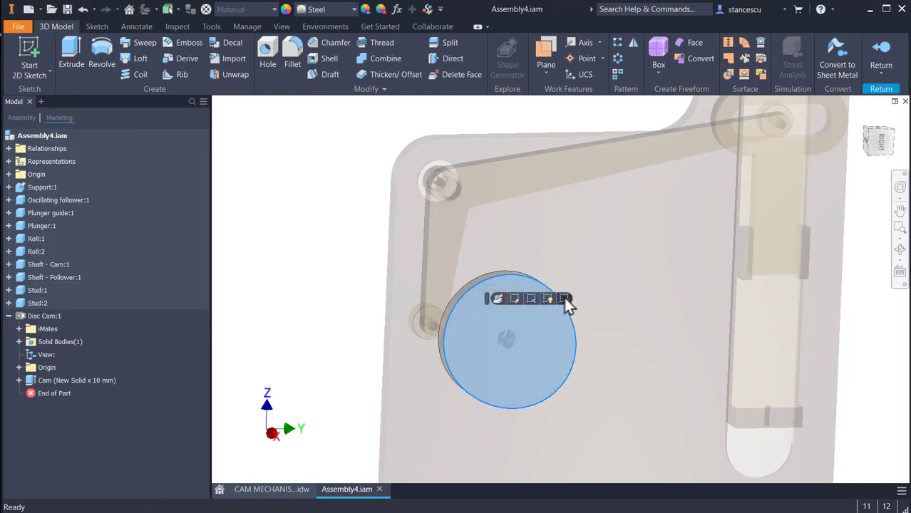
{"action": "left_click", "coordinate": [564, 298]}
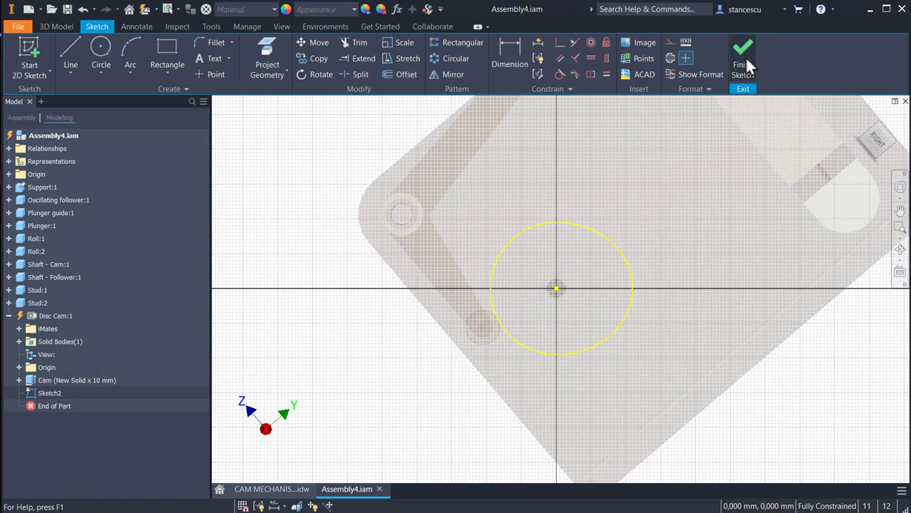
{"action": "left_click", "coordinate": [744, 66]}
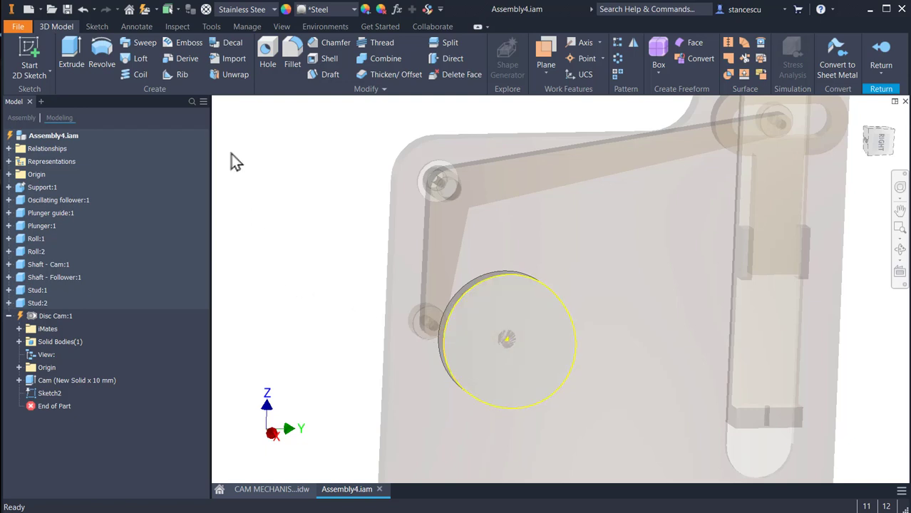
Create a simple 12.5 mm through-all hole at the cam's centre point
{"action": "left_click", "coordinate": [267, 60]}
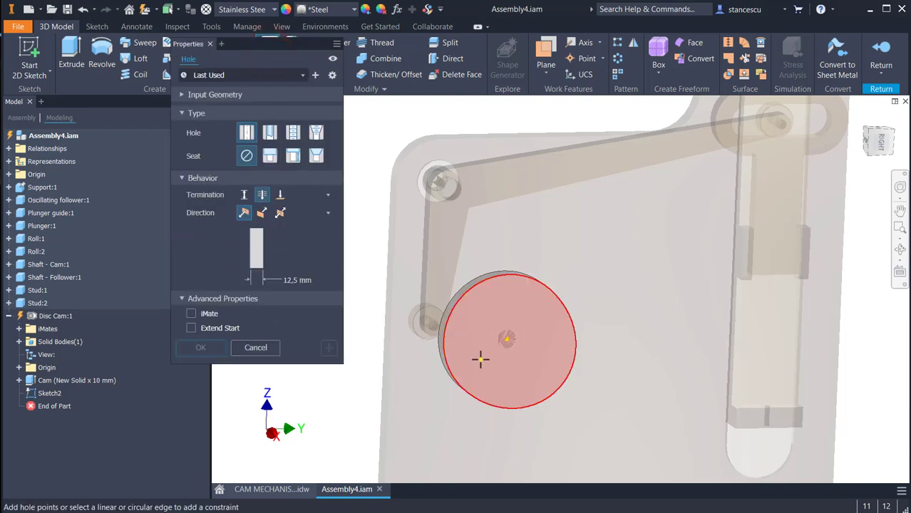
{"action": "left_click", "coordinate": [506, 338]}
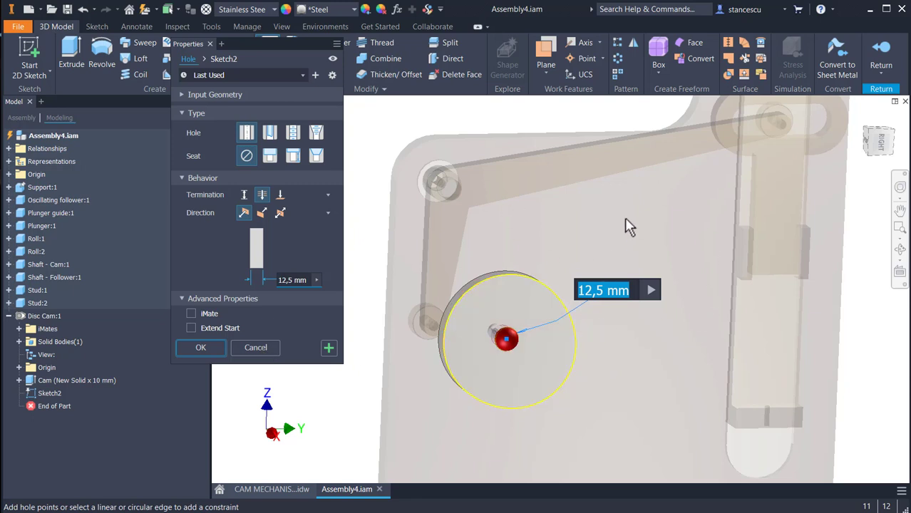
{"action": "left_click", "coordinate": [197, 349]}
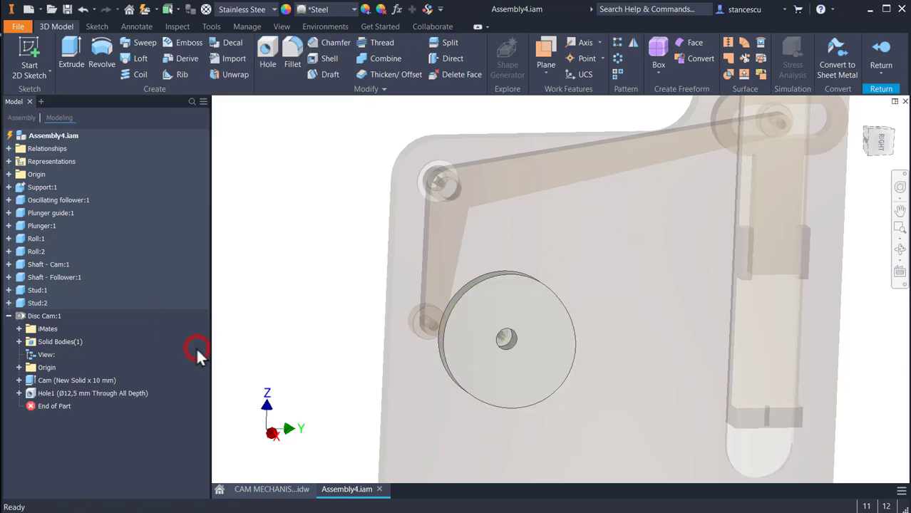
Start a new sketch on the cam's front face and offset the outer contour 2 mm inward
{"action": "left_click", "coordinate": [513, 305]}
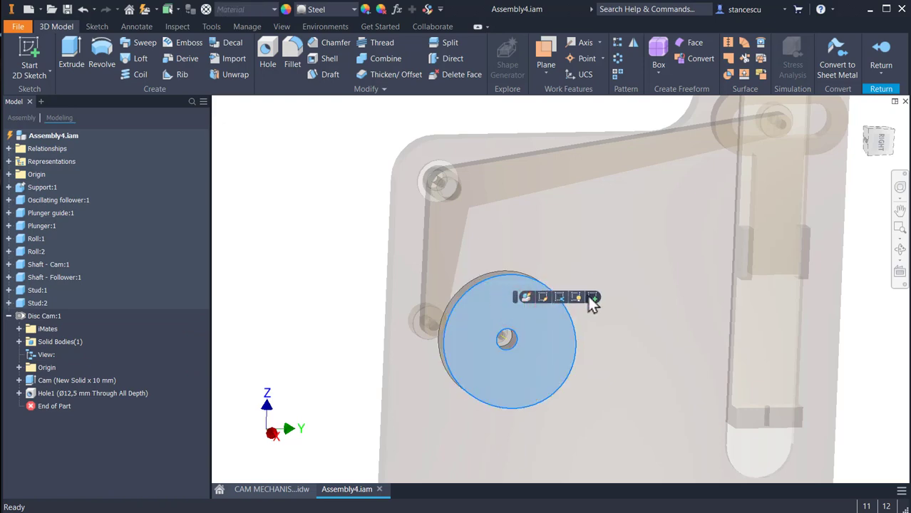
{"action": "left_click", "coordinate": [592, 297]}
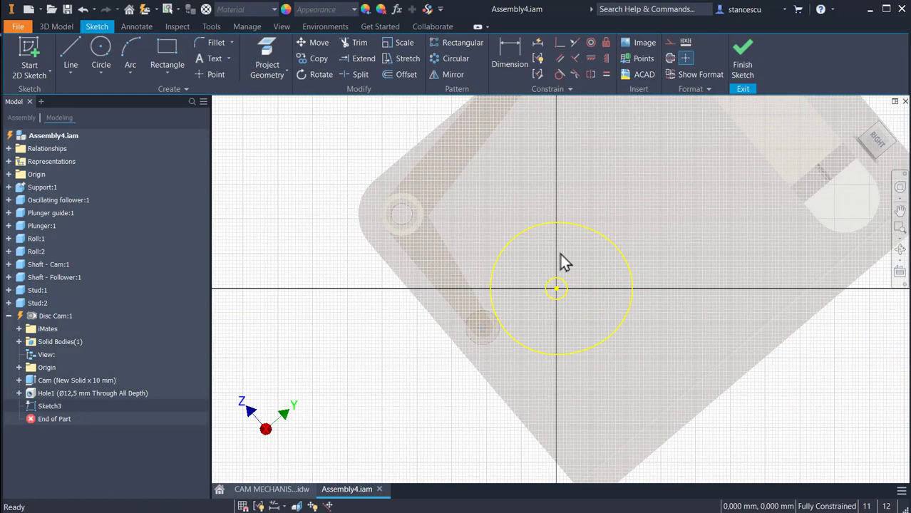
{"action": "scroll", "coordinate": [563, 263], "scroll_direction": "up", "scroll_amount": 3}
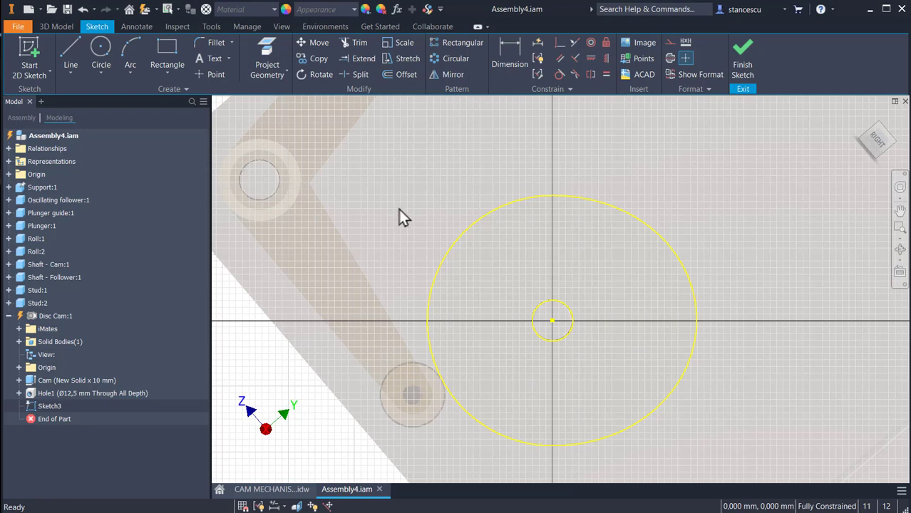
{"action": "left_click", "coordinate": [406, 74]}
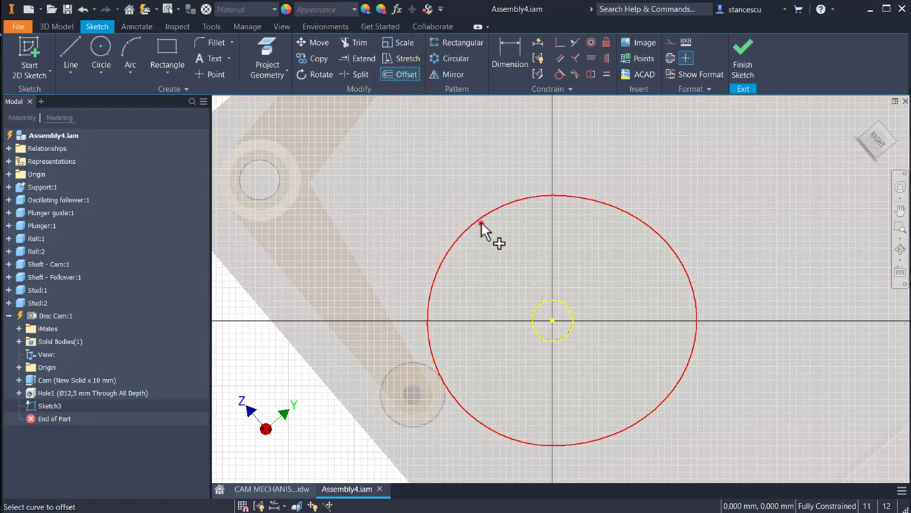
{"action": "left_click", "coordinate": [481, 223]}
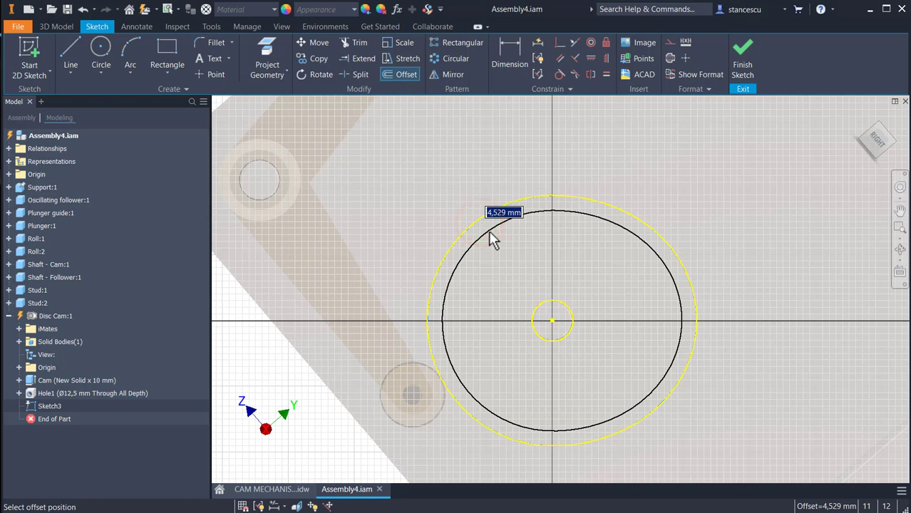
{"action": "type", "text": "2"}
{"action": "key", "text": "Return"}
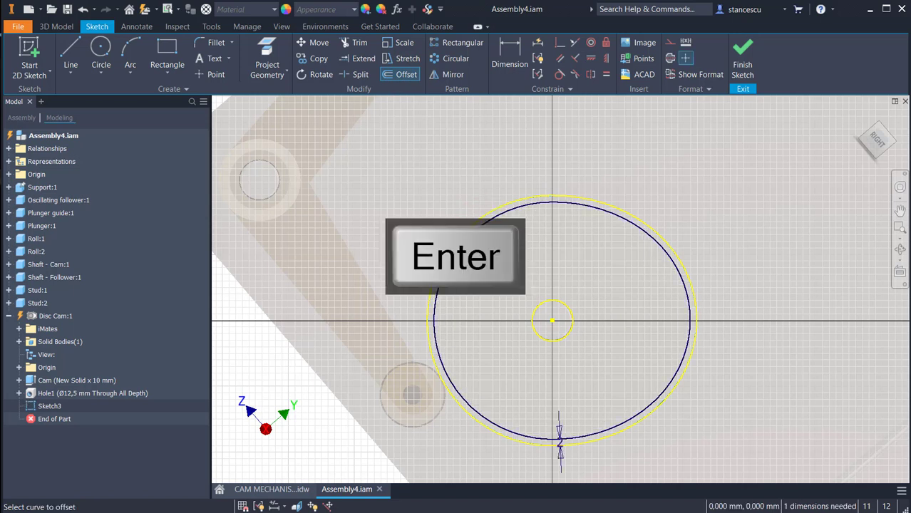
Offset the centre hole's edge 2 mm outward and finish the sketch
{"action": "left_click", "coordinate": [546, 304]}
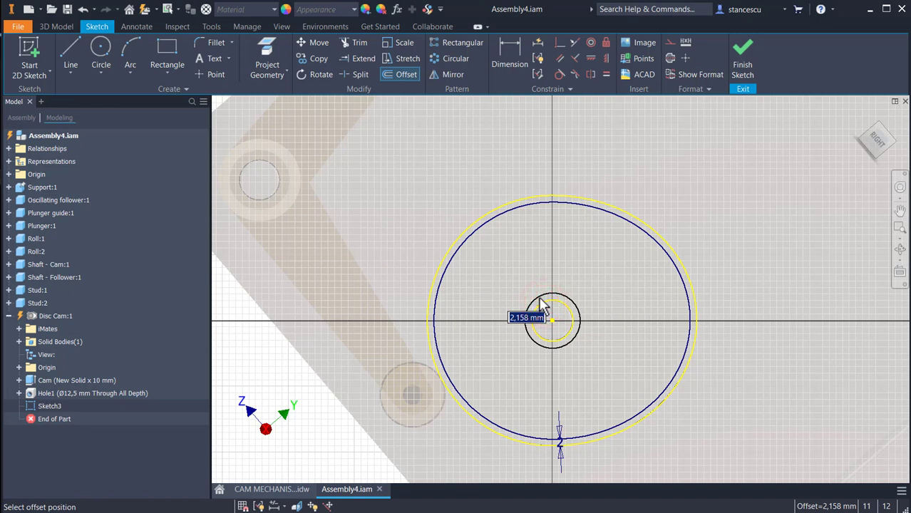
{"action": "type", "text": "2"}
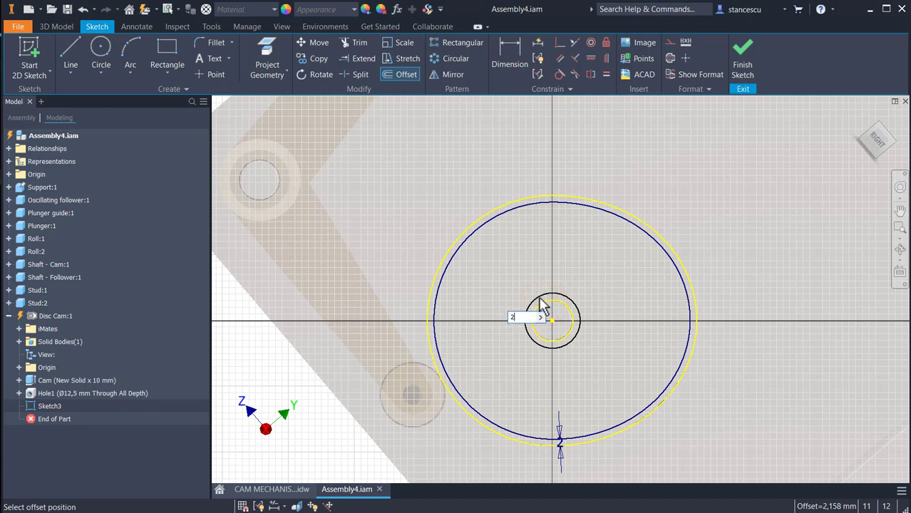
{"action": "key", "text": "Return"}
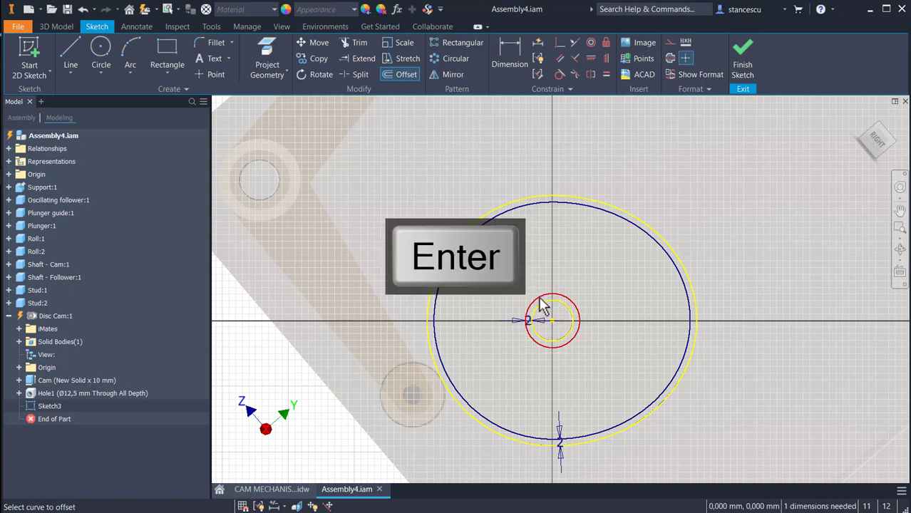
{"action": "left_click", "coordinate": [742, 61]}
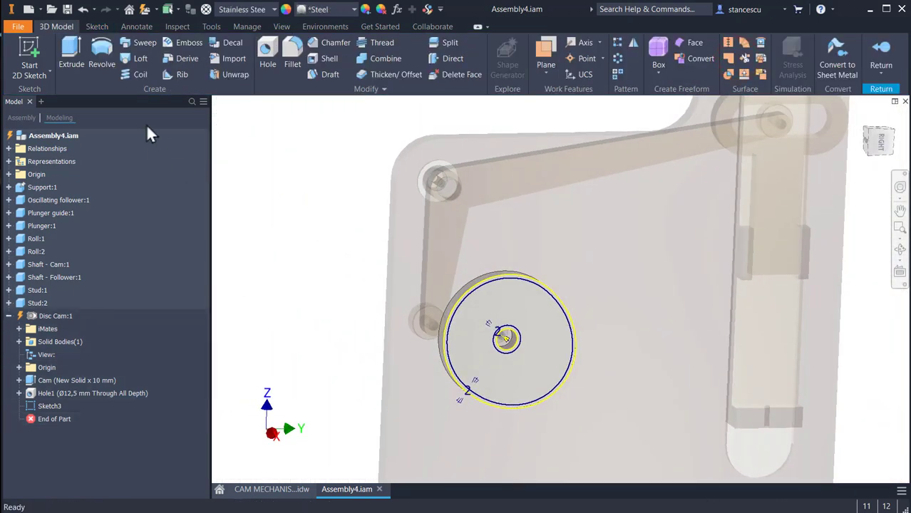
Start an extrusion using the ring-shaped region between the two offset curves on the cam's face as its profile
{"action": "left_click", "coordinate": [69, 54]}
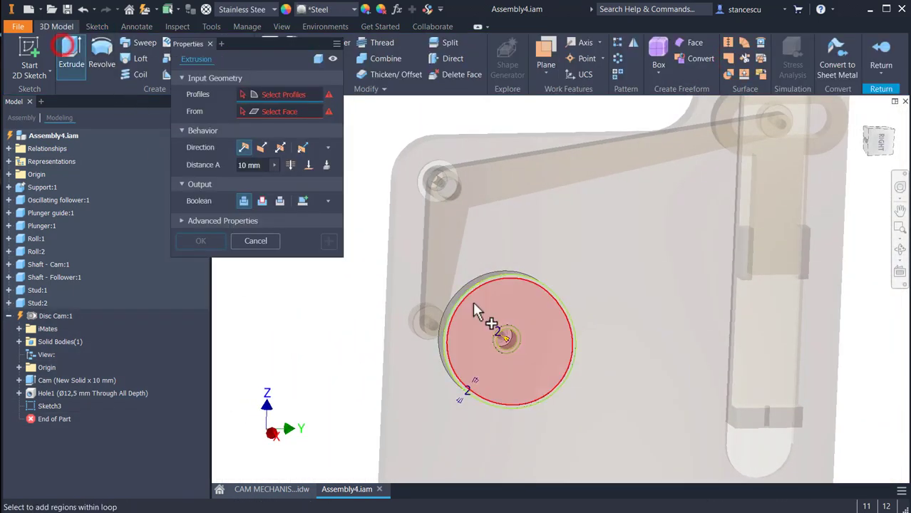
{"action": "left_click", "coordinate": [539, 308]}
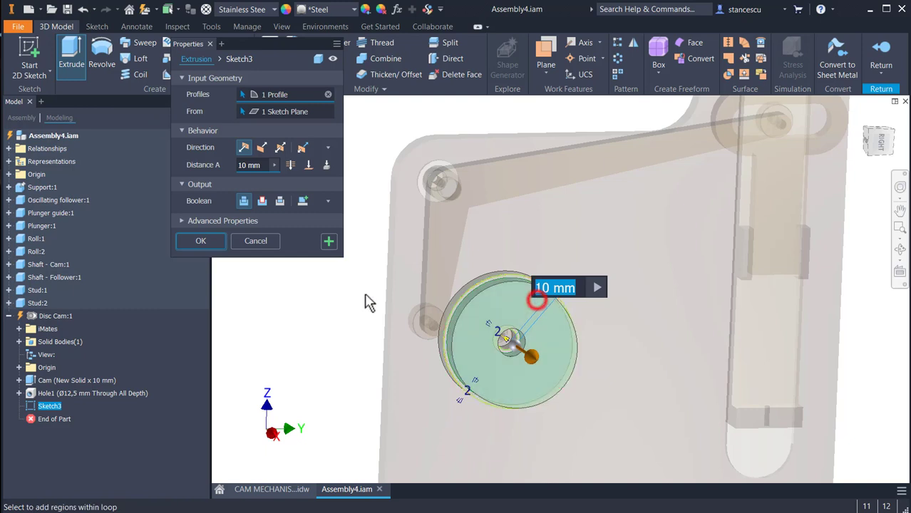
Cut the ring-shaped profile between the disc cam's rim and hub 1 mm deep with Extrude
{"action": "left_click", "coordinate": [262, 202]}
{"action": "type", "text": "1"}
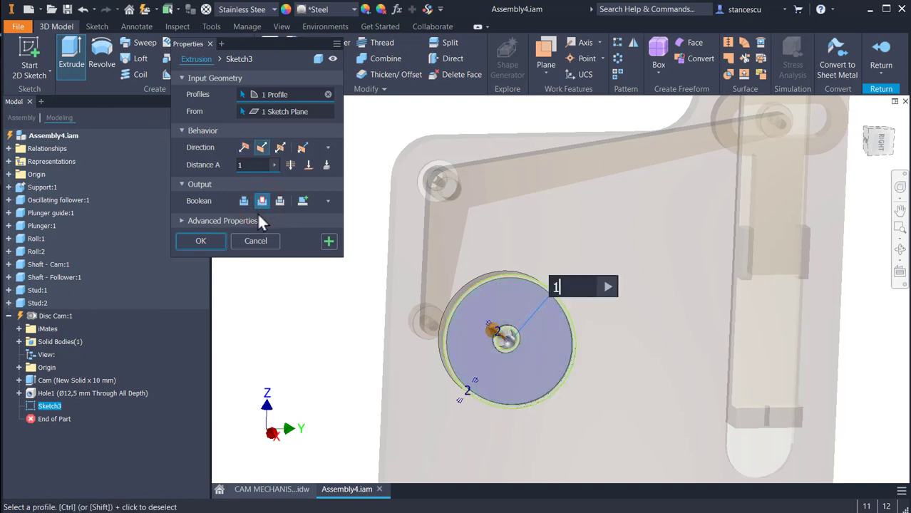
{"action": "left_click", "coordinate": [200, 241]}
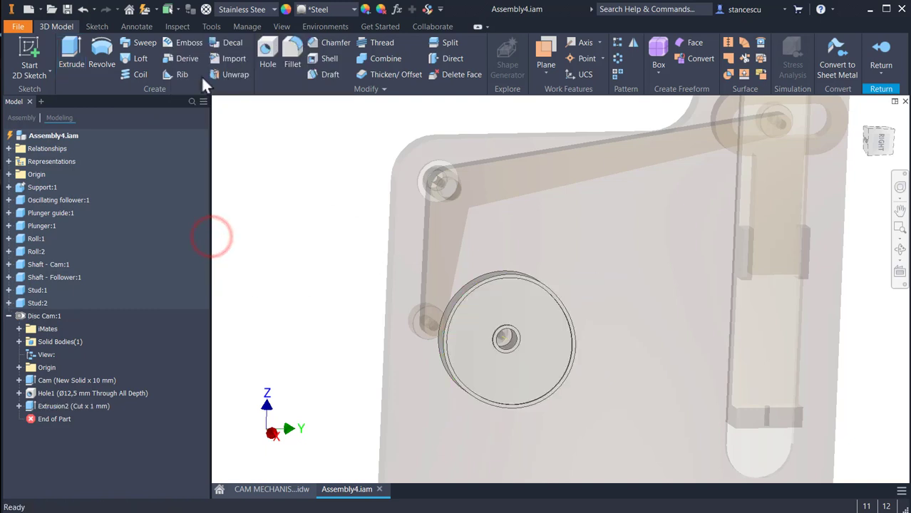
Apply the Gunmetal - Antique Polished appearance to the disc cam part
{"action": "left_click", "coordinate": [319, 12]}
{"action": "scroll", "coordinate": [359, 184], "scroll_direction": "up", "scroll_amount": 10}
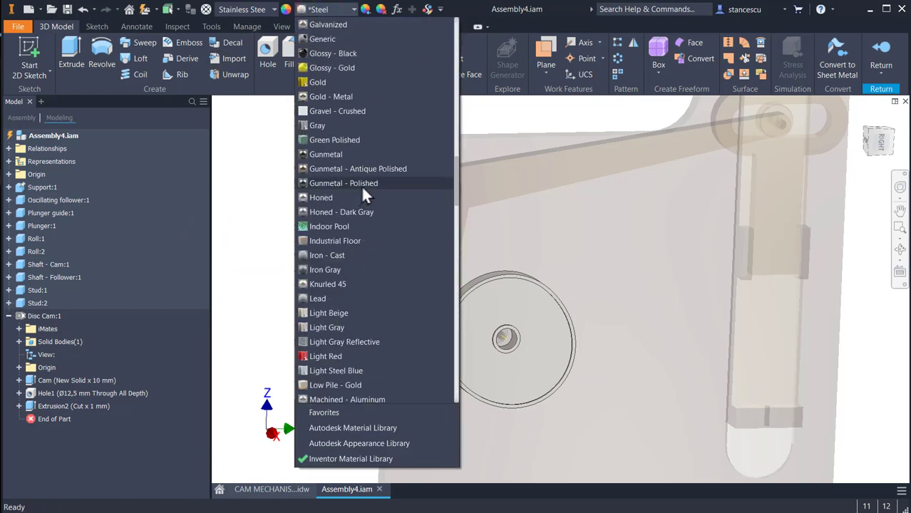
{"action": "left_click", "coordinate": [362, 167]}
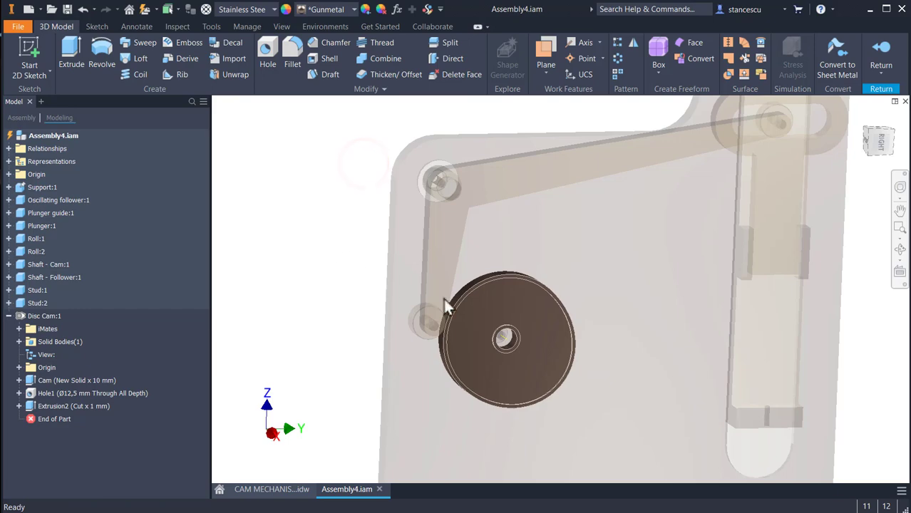
Apply the Titanium - Polished appearance to the cam's rim and hub faces, and return to the assembly
{"action": "scroll", "coordinate": [456, 285], "scroll_direction": "up", "scroll_amount": 5}
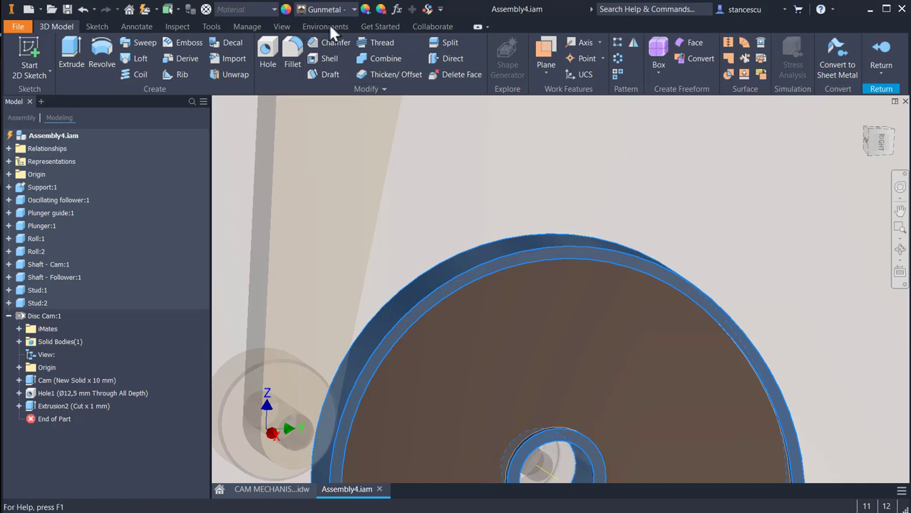
{"action": "left_click", "coordinate": [352, 9]}
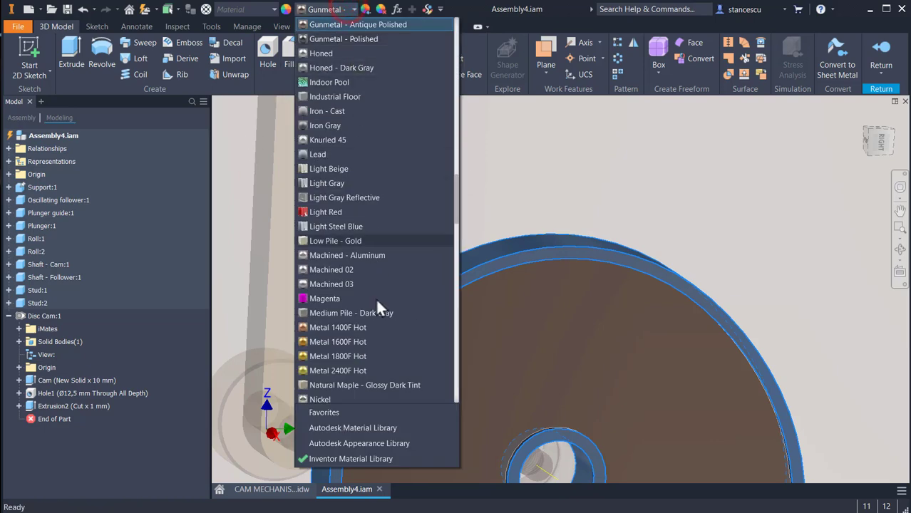
{"action": "scroll", "coordinate": [361, 330], "scroll_direction": "down", "scroll_amount": 15}
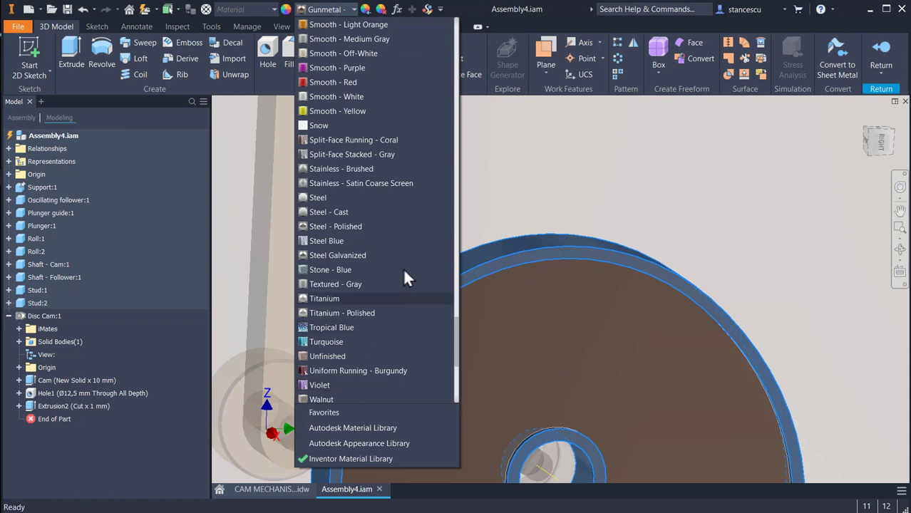
{"action": "left_click", "coordinate": [363, 313]}
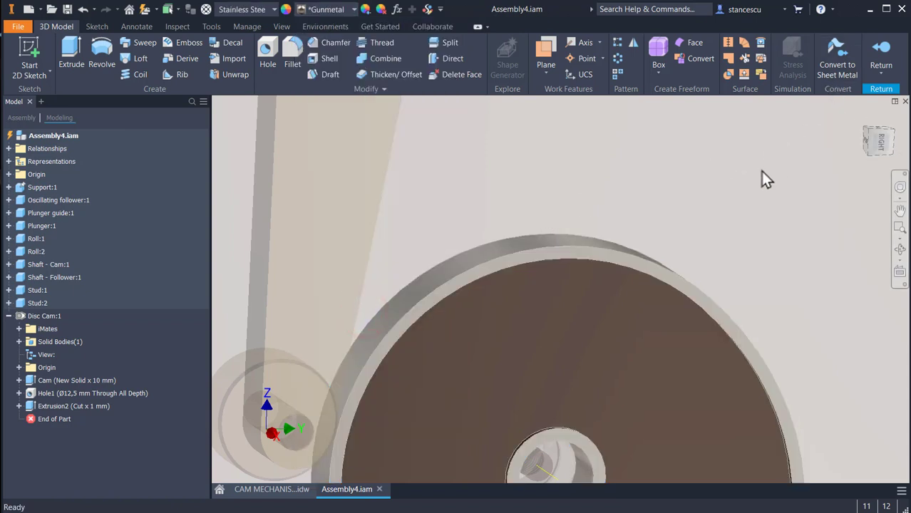
{"action": "left_click", "coordinate": [884, 51]}
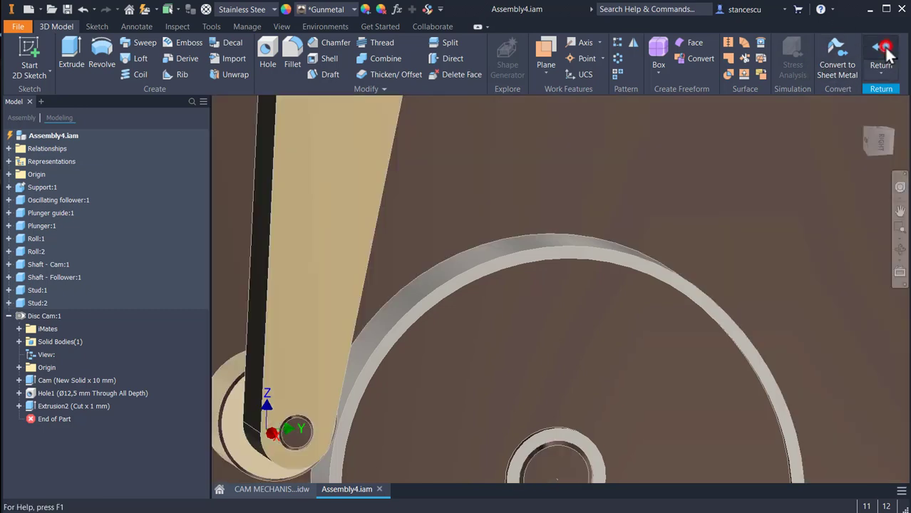
Add a directed angle constraint of 0 deg between the disc cam's YZ plane and the upper face of the support's base
{"action": "scroll", "coordinate": [631, 326], "scroll_direction": "down", "scroll_amount": 3}
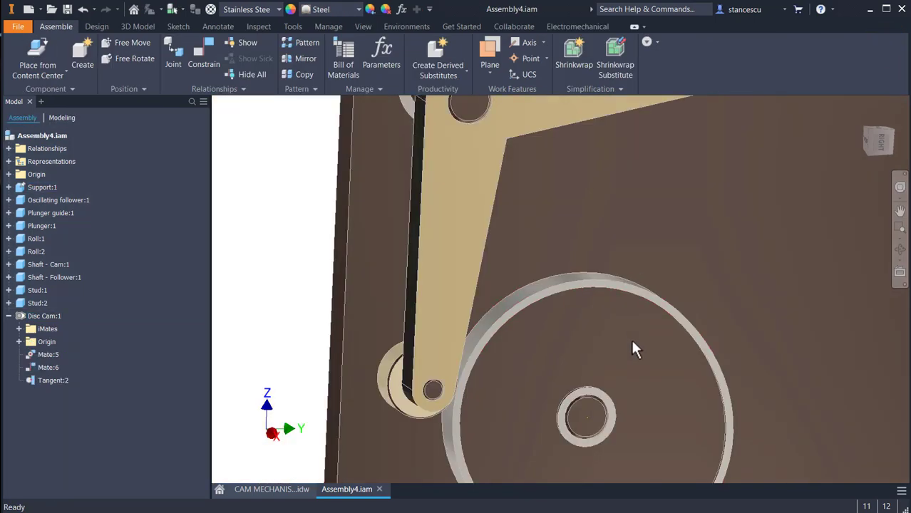
{"action": "middle_click_drag", "start_coordinate": [631, 338], "coordinate": [599, 239]}
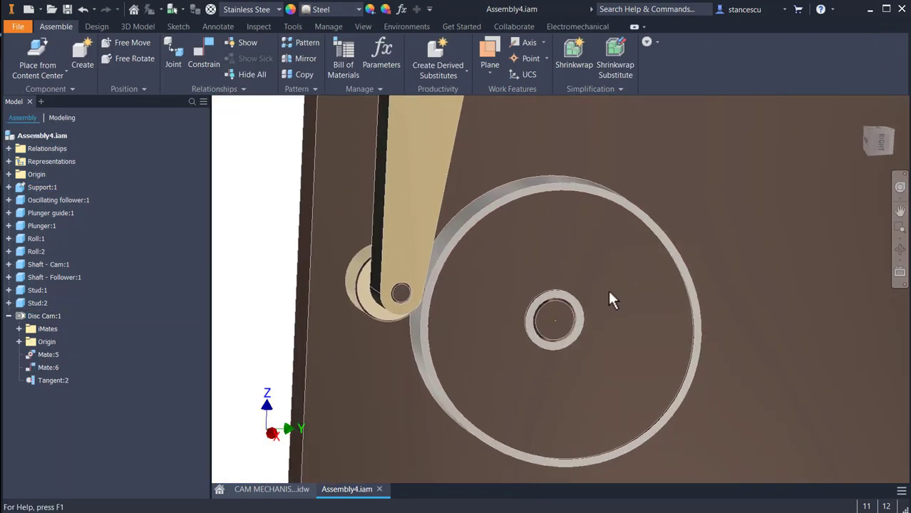
{"action": "mouse_move", "coordinate": [607, 288]}
{"action": "middle_mouse_down", "text": "shift"}
{"action": "mouse_move", "coordinate": [568, 279]}
{"action": "mouse_move", "coordinate": [593, 286]}
{"action": "mouse_move", "coordinate": [610, 332]}
{"action": "mouse_move", "coordinate": [612, 292]}
{"action": "mouse_move", "coordinate": [599, 289]}
{"action": "middle_mouse_up", "text": "shift"}
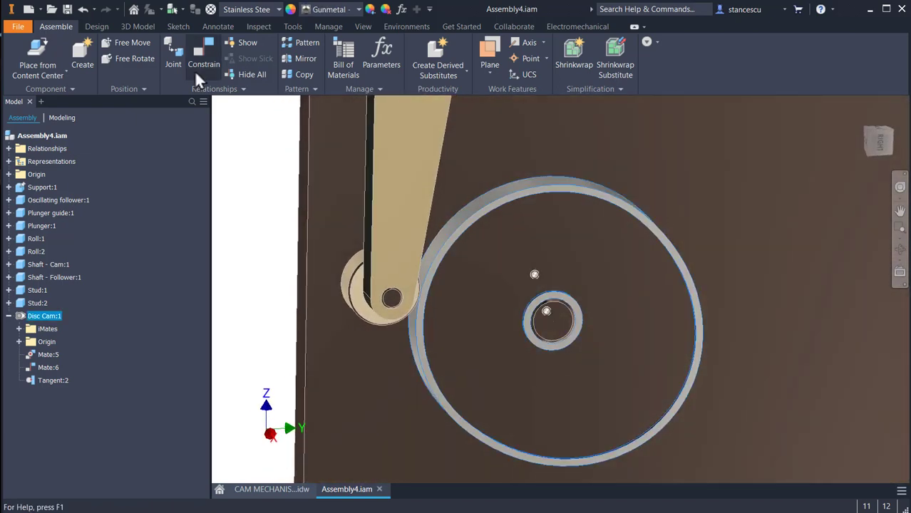
{"action": "left_click", "coordinate": [200, 63]}
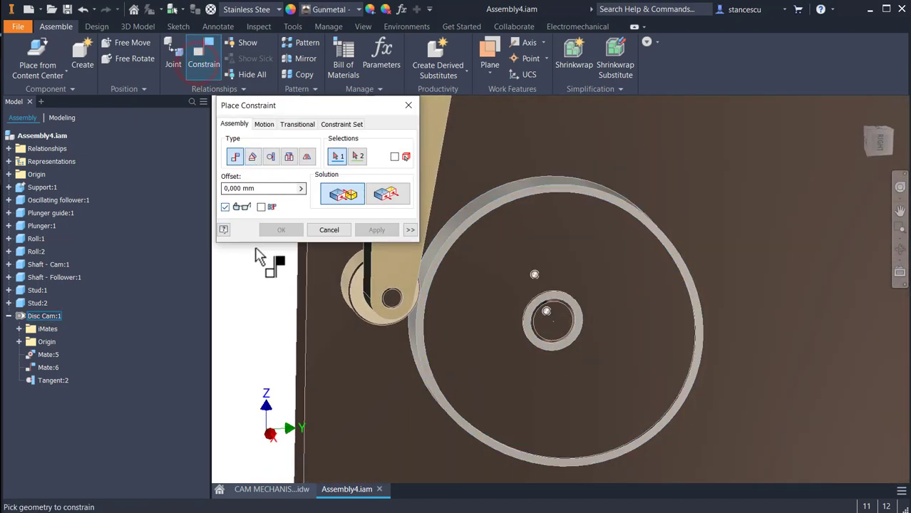
{"action": "left_click", "coordinate": [253, 157]}
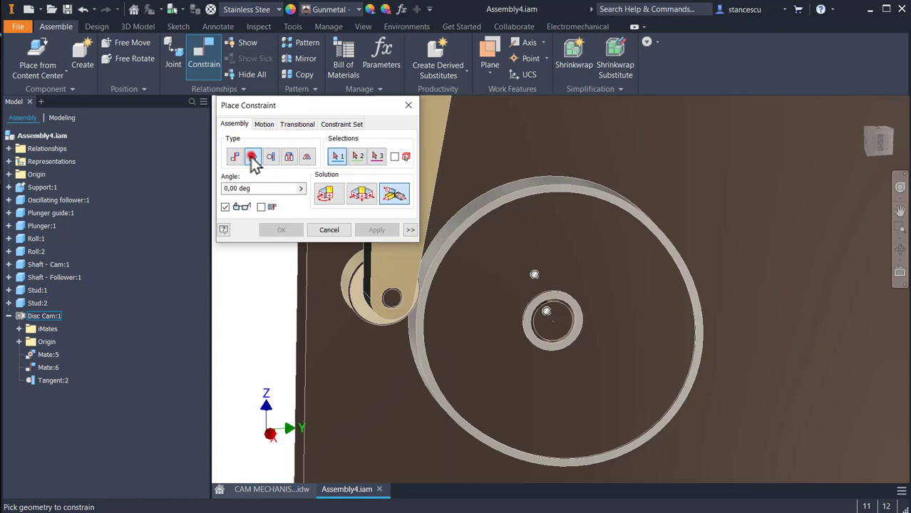
{"action": "left_click", "coordinate": [325, 193]}
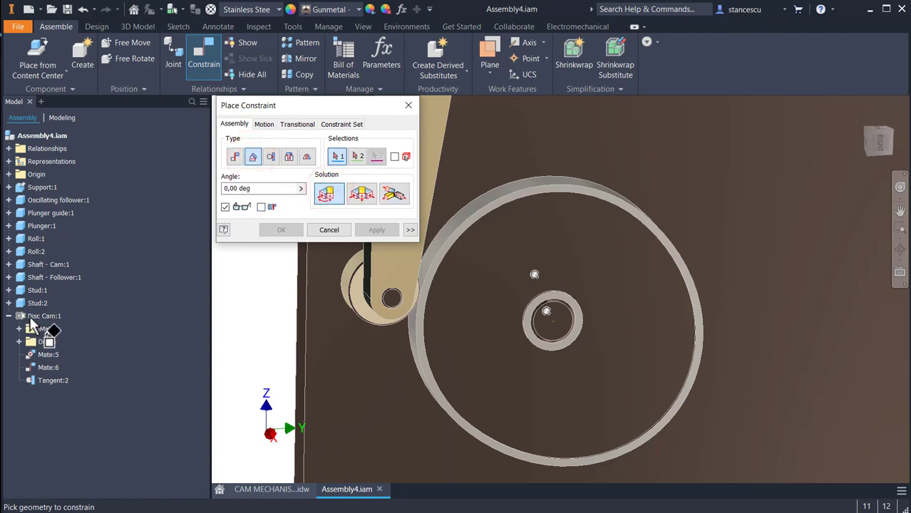
{"action": "left_click", "coordinate": [31, 318]}
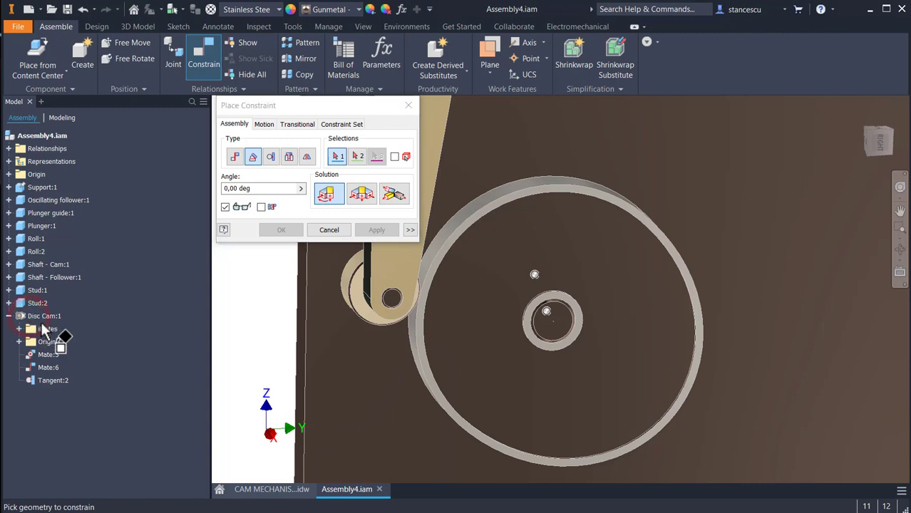
{"action": "left_click", "coordinate": [20, 341]}
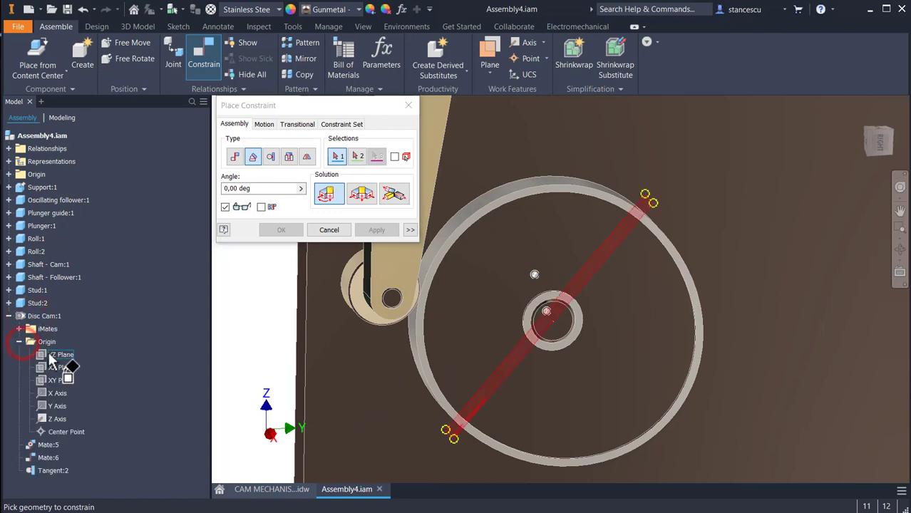
{"action": "left_click", "coordinate": [51, 356]}
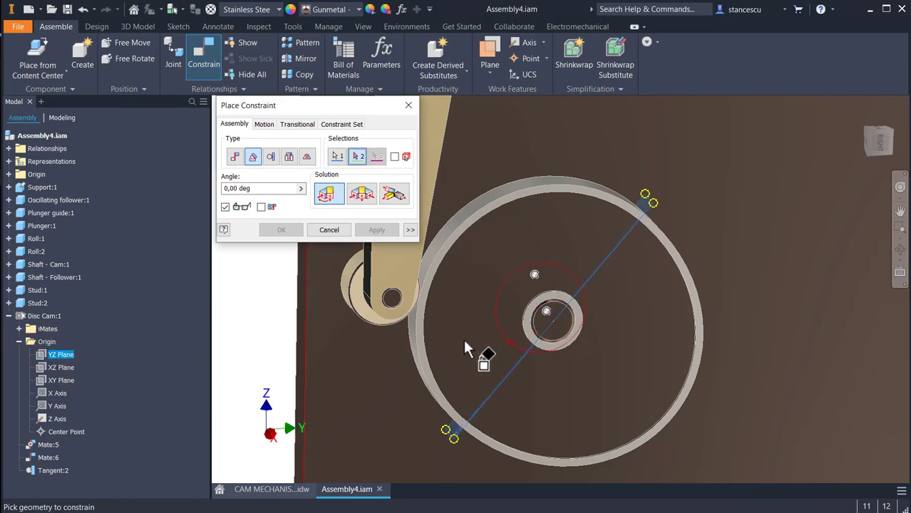
{"action": "scroll", "coordinate": [605, 393], "scroll_direction": "down", "scroll_amount": 3}
{"action": "middle_click_drag", "start_coordinate": [638, 407], "coordinate": [604, 216]}
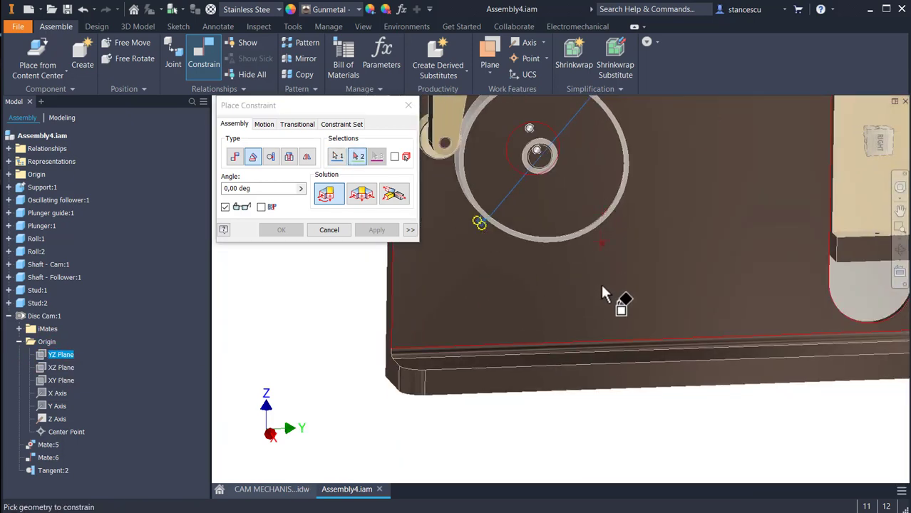
{"action": "left_click", "coordinate": [590, 361]}
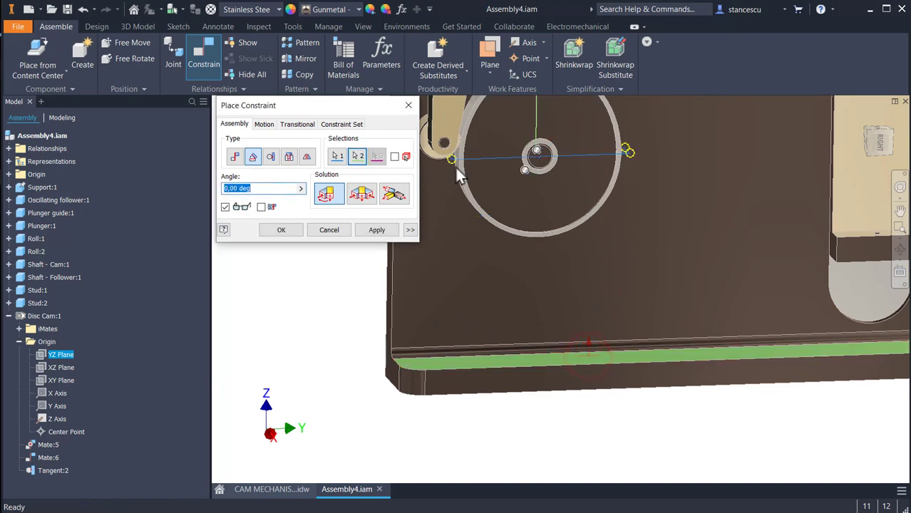
{"action": "left_click", "coordinate": [281, 230]}
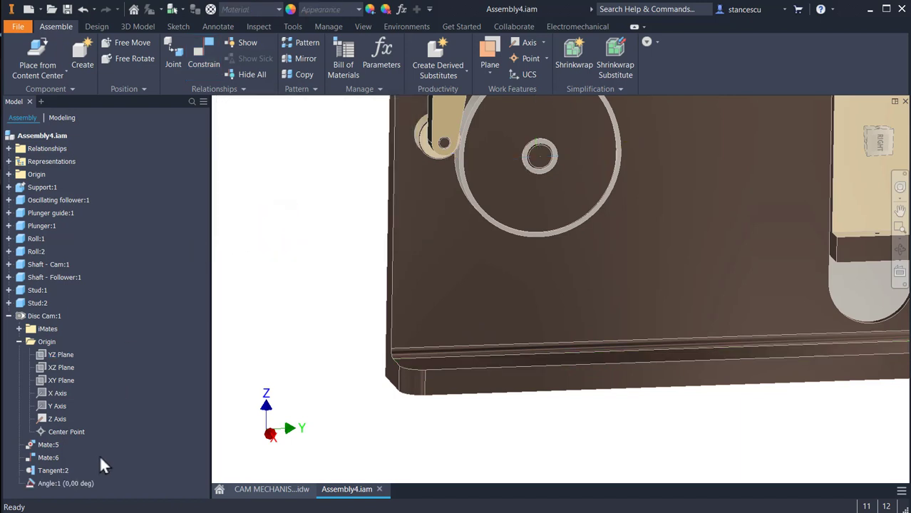
Open the Drive settings of the disc cam's angle constraint and set the end angle to 360 deg
{"action": "left_click", "coordinate": [58, 486]}
{"action": "right_click", "coordinate": [59, 487]}
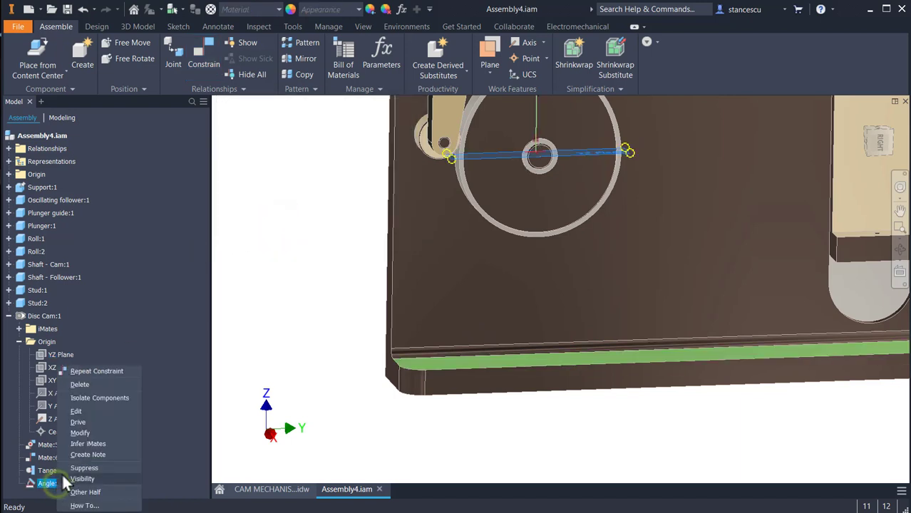
{"action": "left_click", "coordinate": [84, 423]}
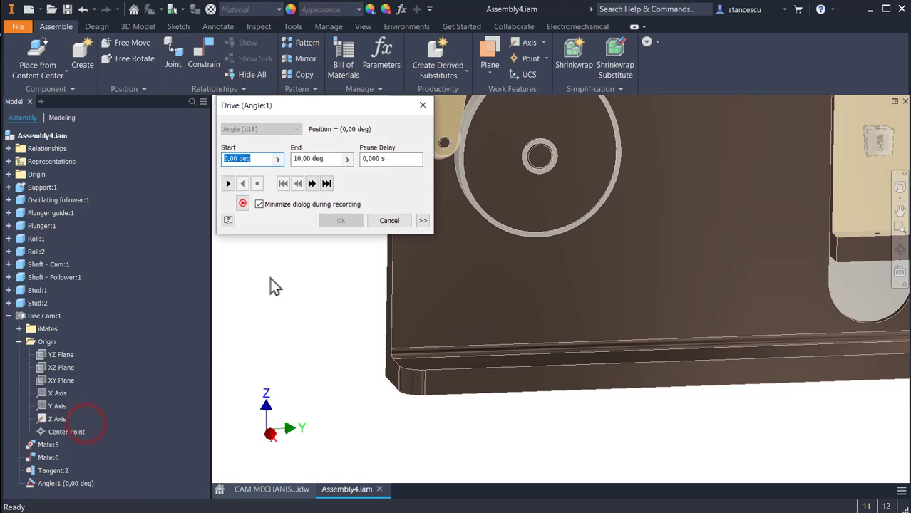
{"action": "left_click", "coordinate": [335, 159]}
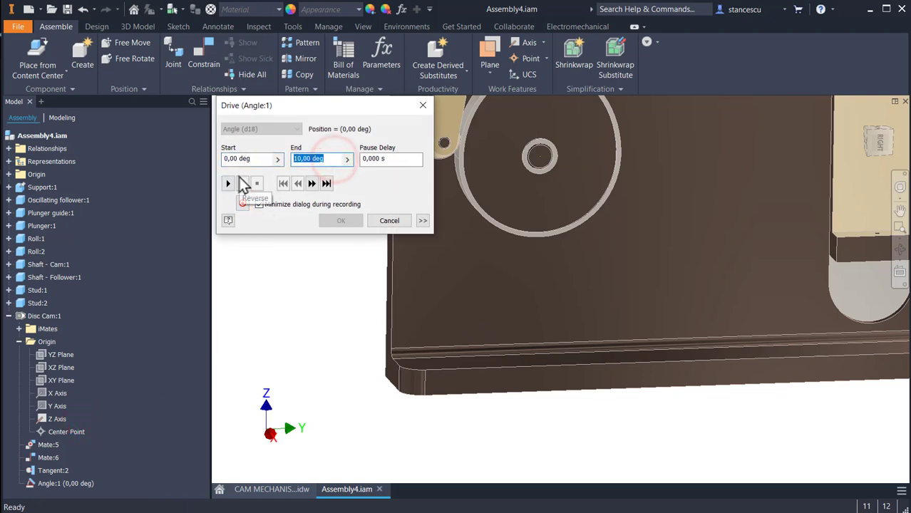
{"action": "type", "text": "360"}
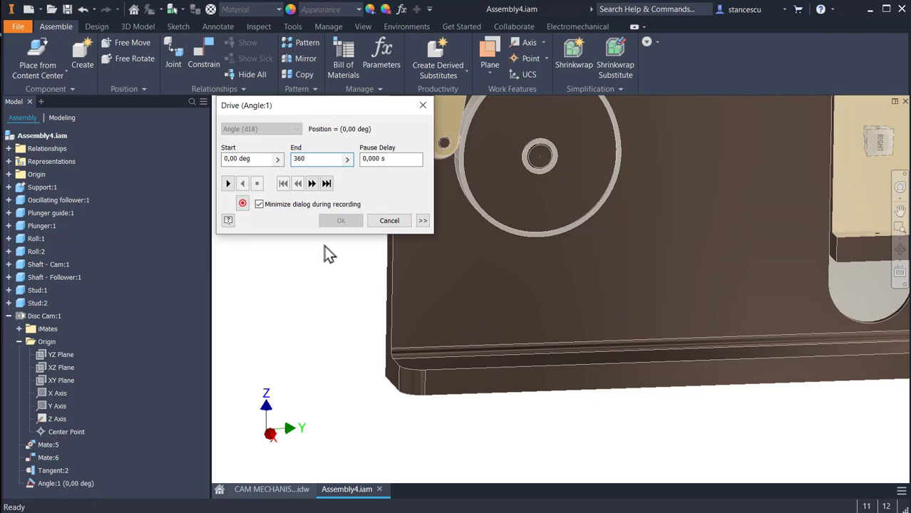
Play the cam's driven rotation with the whole mechanism seen from the right view, and close the drive settings
{"action": "scroll", "coordinate": [596, 247], "scroll_direction": "up", "scroll_amount": 3}
{"action": "middle_click_drag", "start_coordinate": [603, 254], "coordinate": [573, 341]}
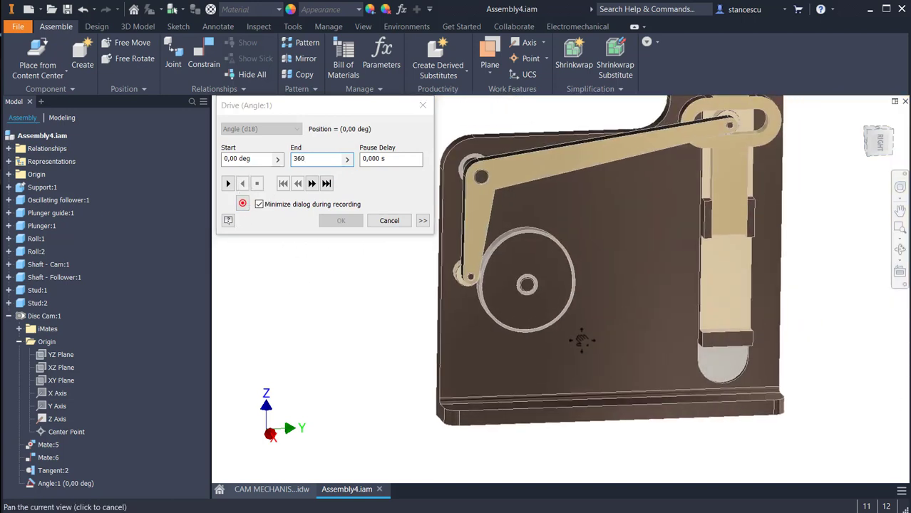
{"action": "left_click", "coordinate": [880, 142]}
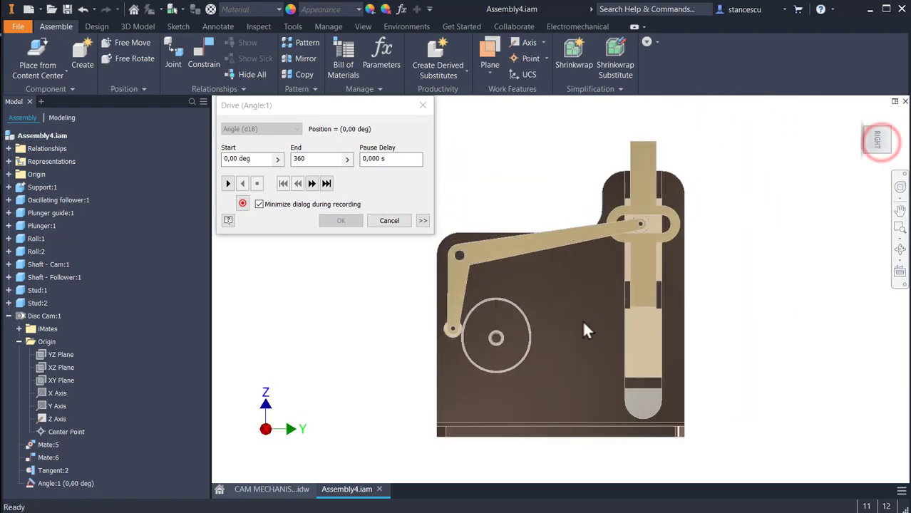
{"action": "middle_click_drag", "start_coordinate": [563, 360], "coordinate": [611, 344]}
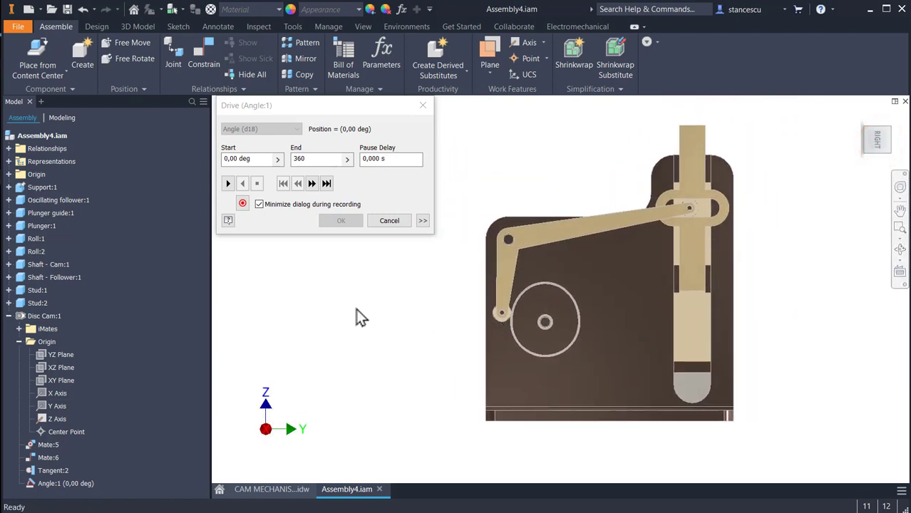
{"action": "left_click", "coordinate": [229, 183]}
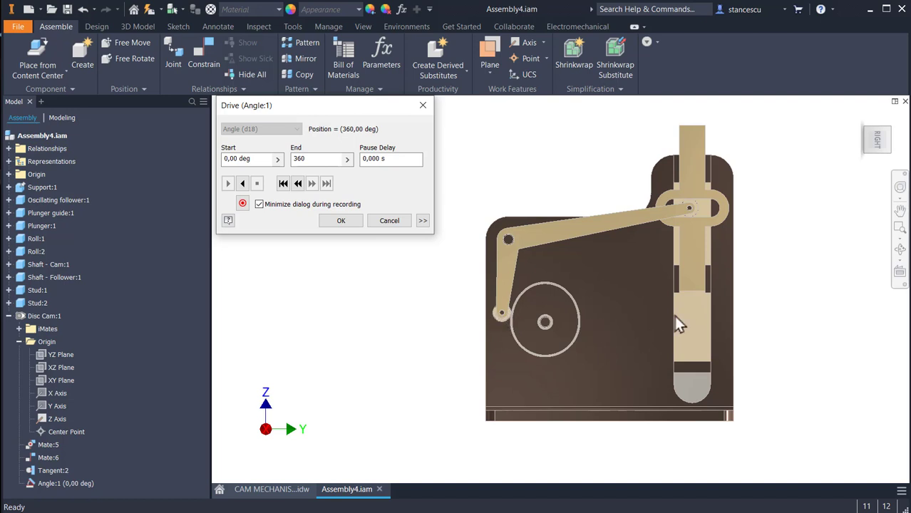
{"action": "left_click", "coordinate": [354, 292]}
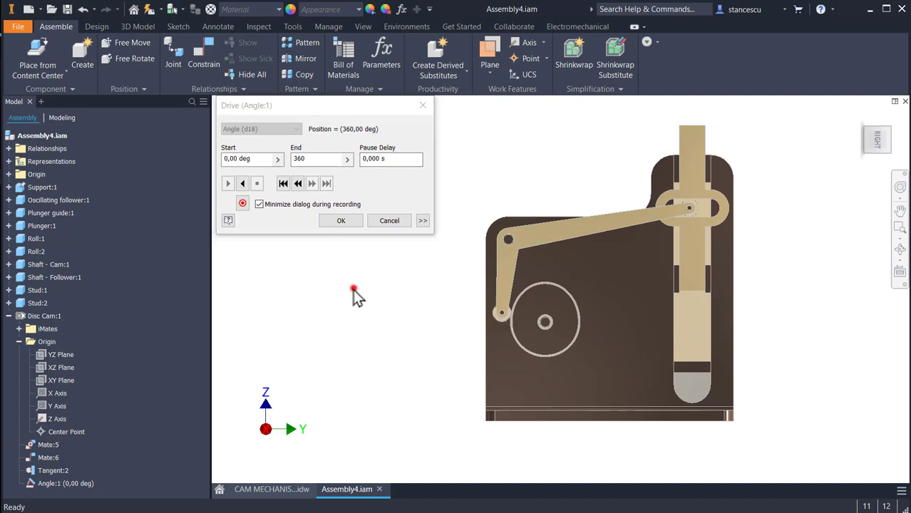
{"action": "key", "text": "Escape"}
{"action": "middle_click_drag", "start_coordinate": [484, 254], "coordinate": [515, 179]}
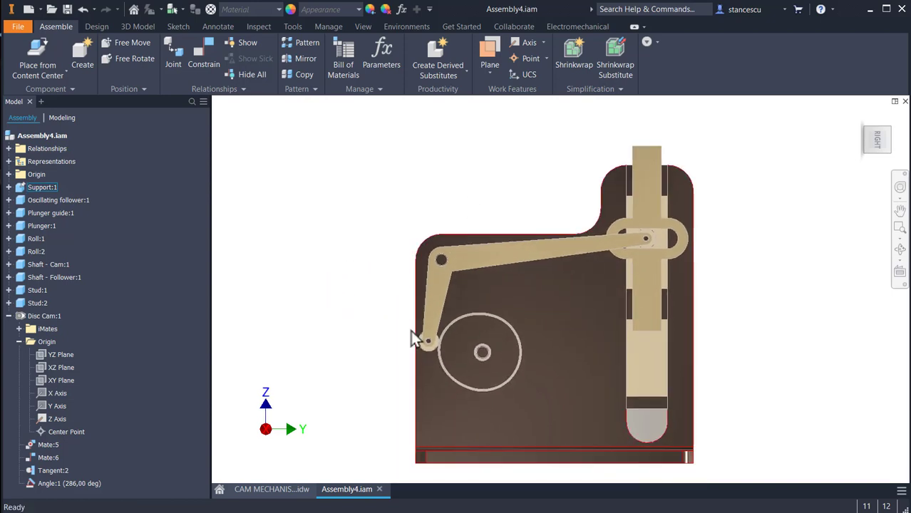
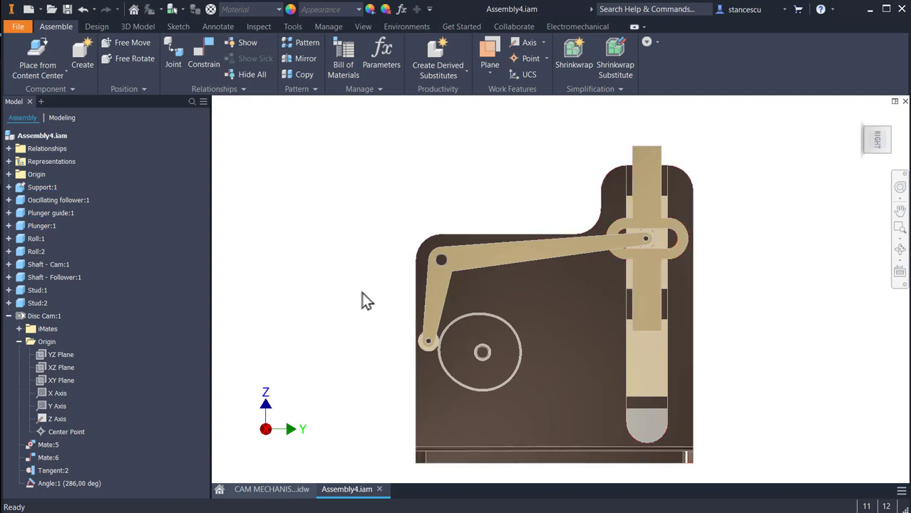
Open the disc cam in the Disc Cam Component Generator and examine its motion graphs
{"action": "right_click", "coordinate": [37, 320]}
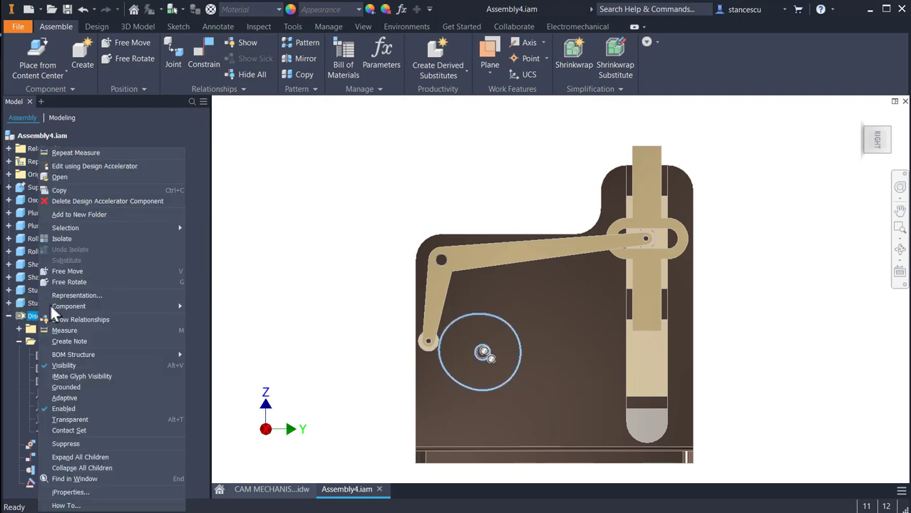
{"action": "left_click", "coordinate": [91, 167]}
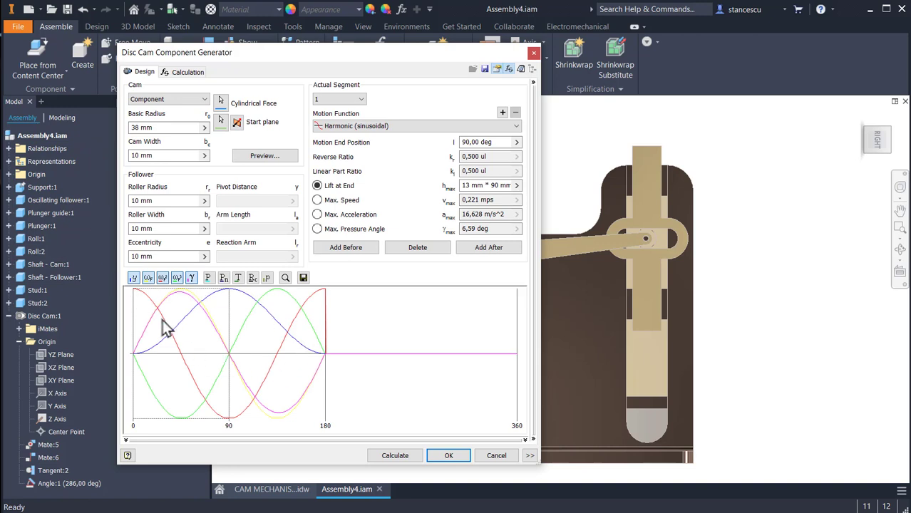
{"action": "mouse_move", "coordinate": [245, 314]}
{"action": "mouse_move", "coordinate": [312, 359]}
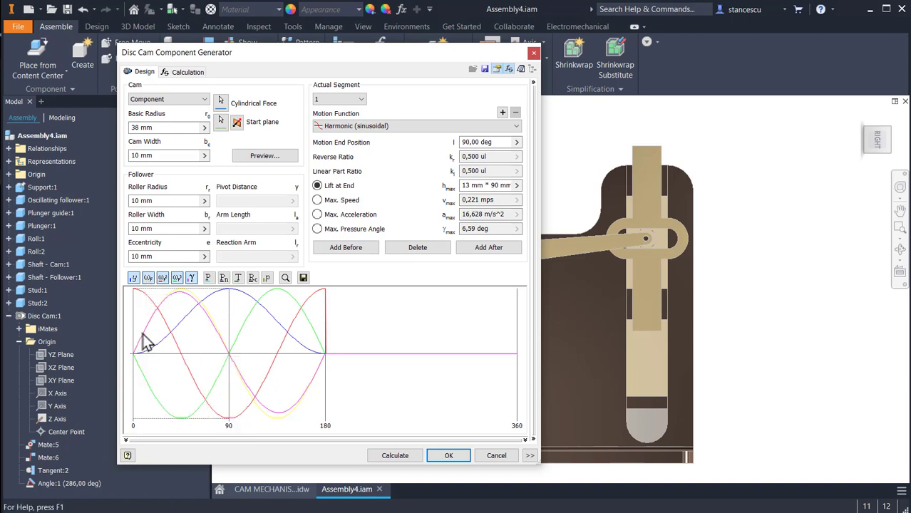
In the cam's motion graph, move the end of segment 1 to 64 deg and the end of segment 2 to 130.5 deg
{"action": "mouse_move", "coordinate": [147, 322]}
{"action": "middle_click_drag", "start_coordinate": [586, 326], "coordinate": [731, 303]}
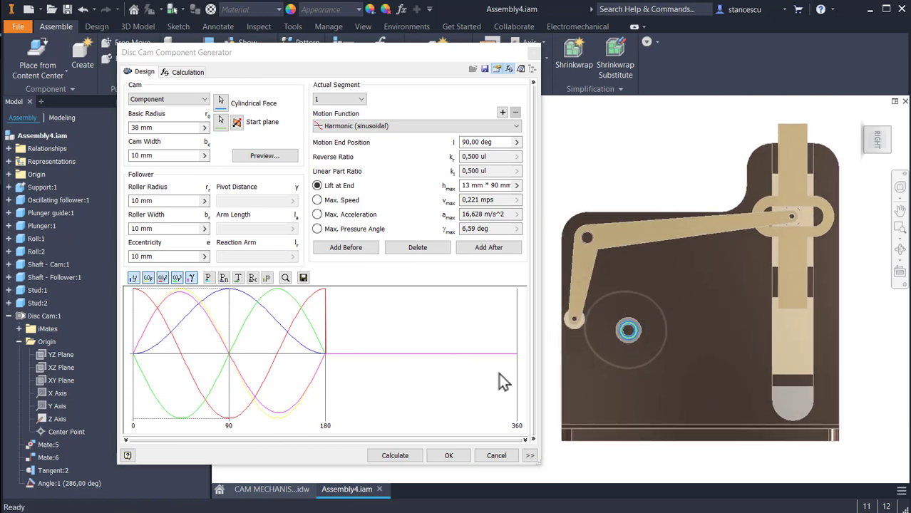
{"action": "left_click", "coordinate": [239, 387]}
{"action": "left_click_drag", "start_coordinate": [228, 377], "coordinate": [201, 378]}
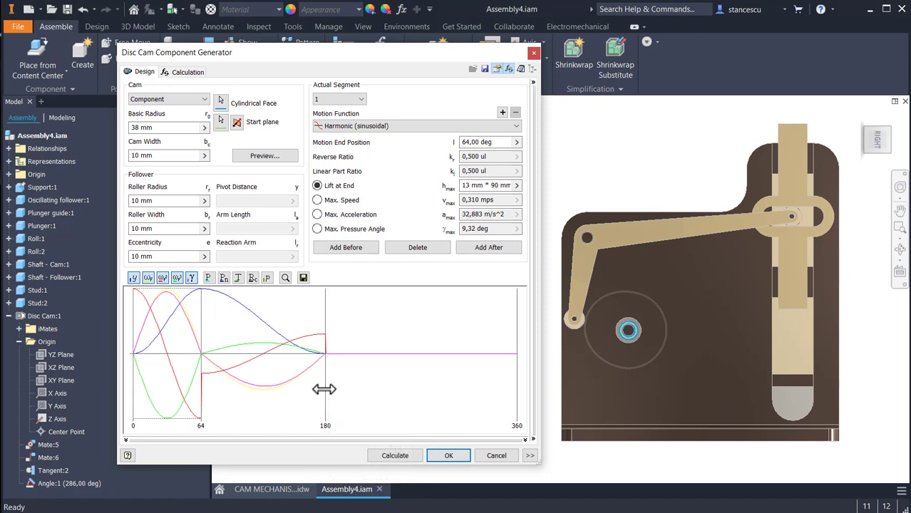
{"action": "left_click_drag", "start_coordinate": [324, 390], "coordinate": [272, 393]}
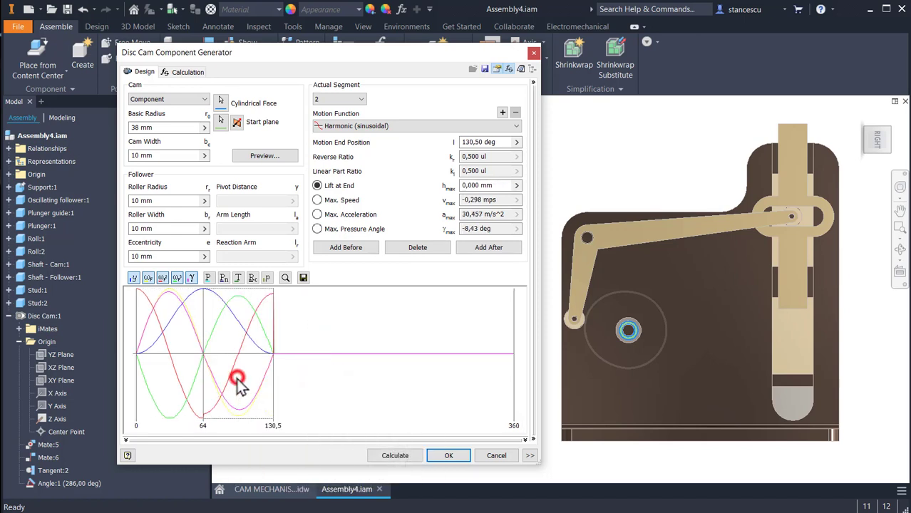
Add a third motion segment after segment 2, set its lift at end to 5 mm, and add a fourth segment after it
{"action": "left_click", "coordinate": [490, 248]}
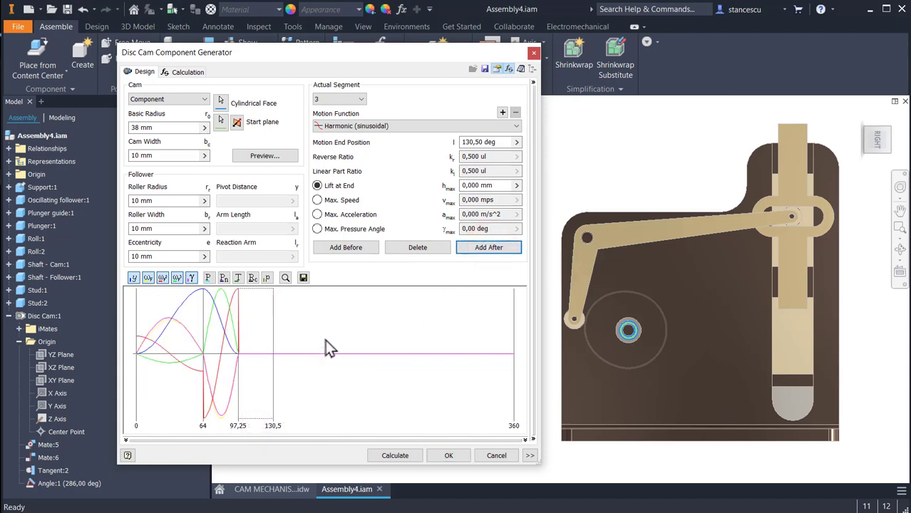
{"action": "mouse_move", "coordinate": [295, 340]}
{"action": "left_click", "coordinate": [502, 187]}
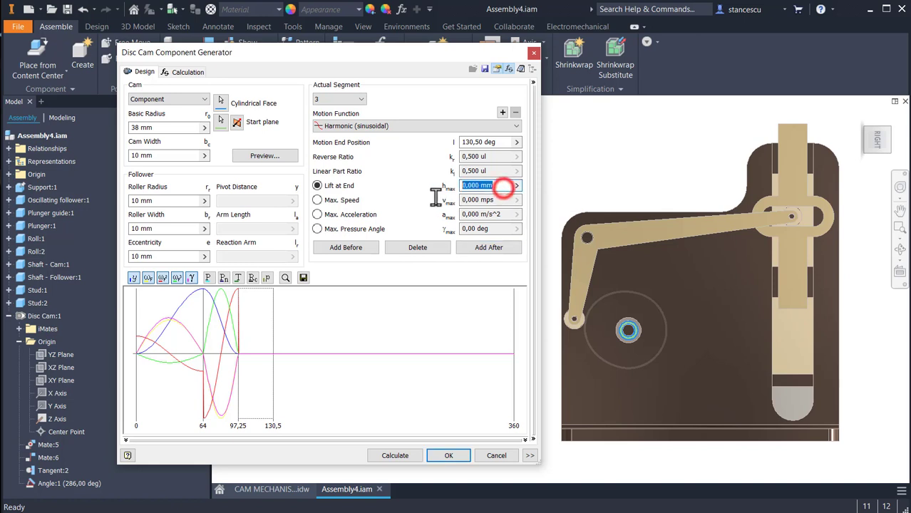
{"action": "mouse_move", "coordinate": [383, 380]}
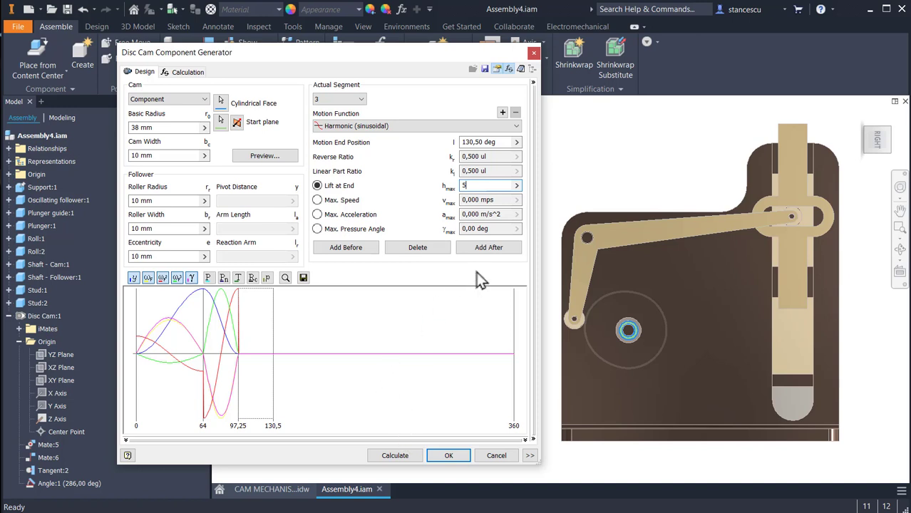
{"action": "left_click", "coordinate": [494, 255]}
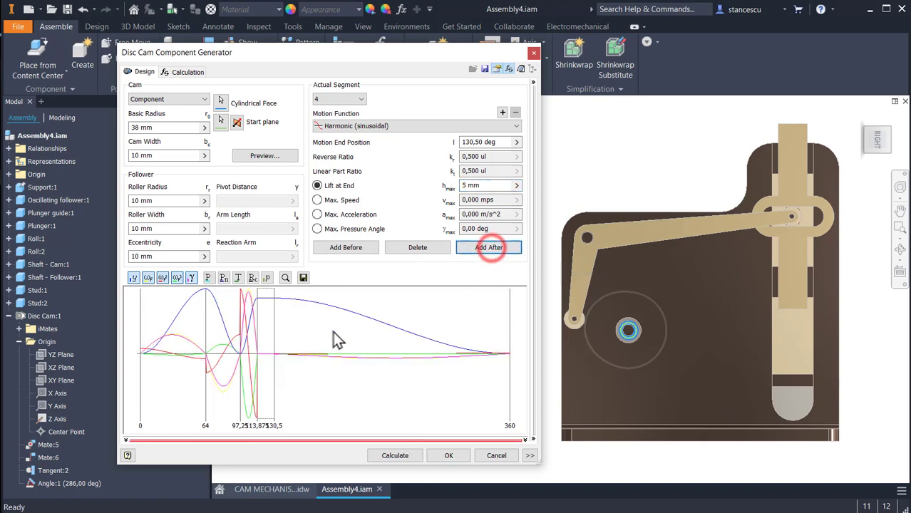
Calculate the cam, expand the calculation messages, and apply the design by accepting it in the Design Accelerator Doctor
{"action": "mouse_move", "coordinate": [285, 316]}
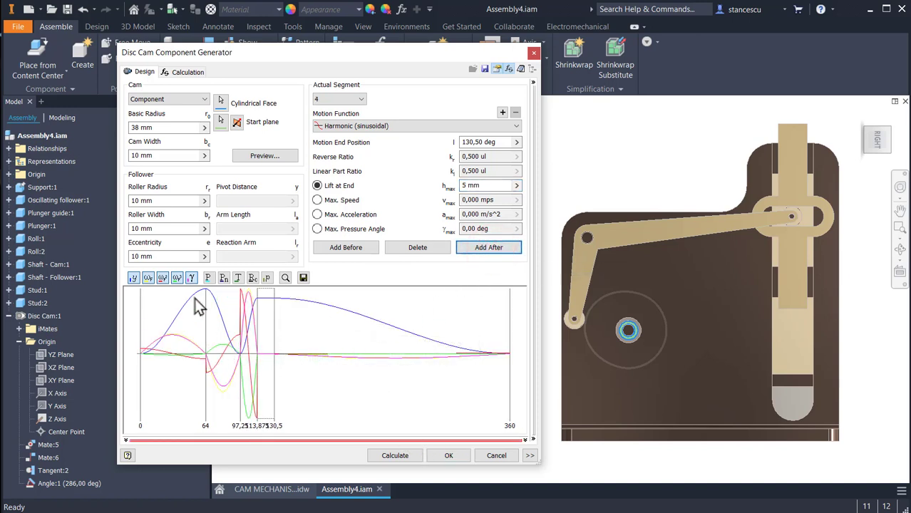
{"action": "mouse_move", "coordinate": [208, 296]}
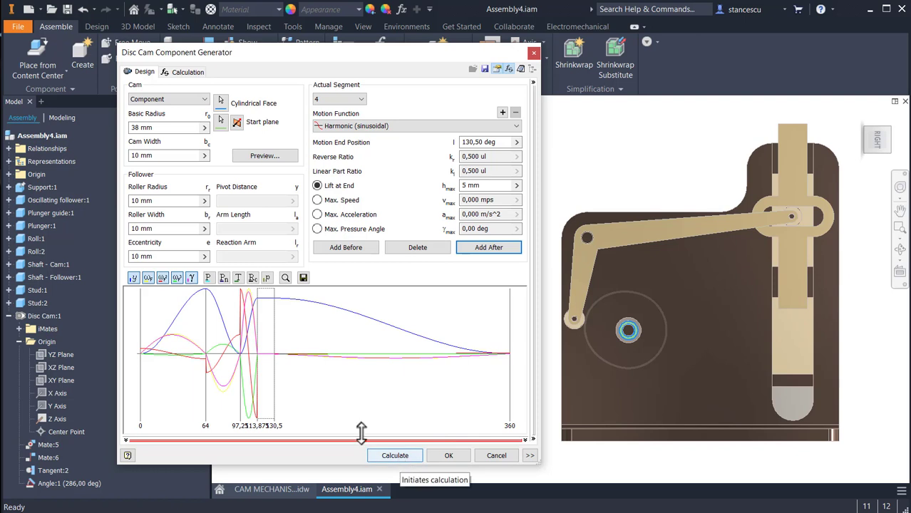
{"action": "left_click", "coordinate": [187, 72]}
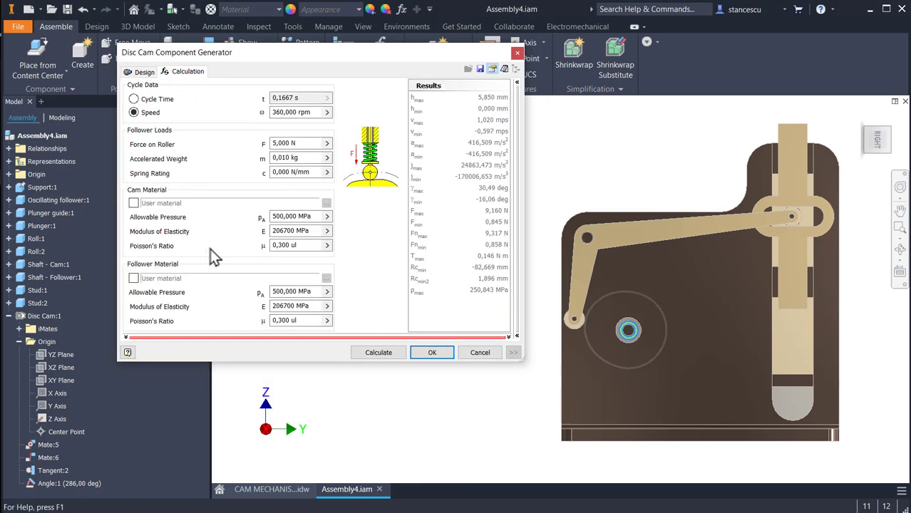
{"action": "left_click", "coordinate": [378, 352]}
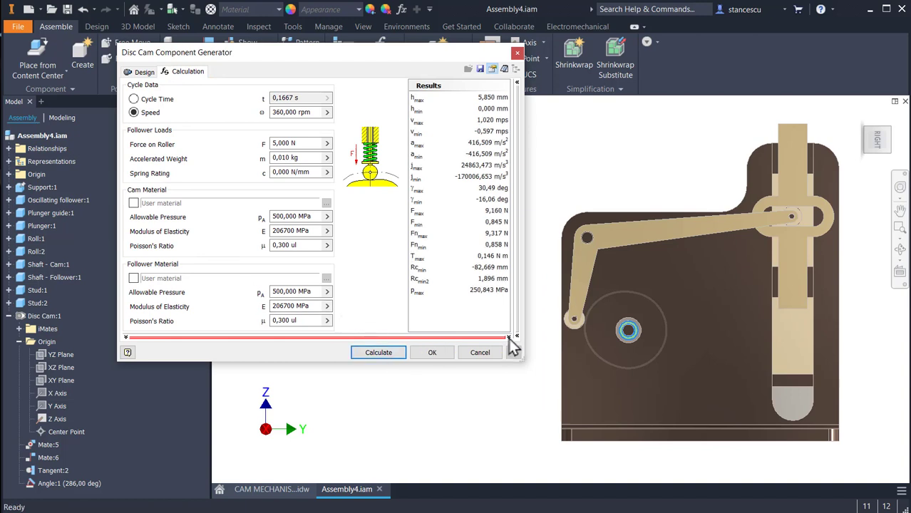
{"action": "left_click", "coordinate": [508, 337]}
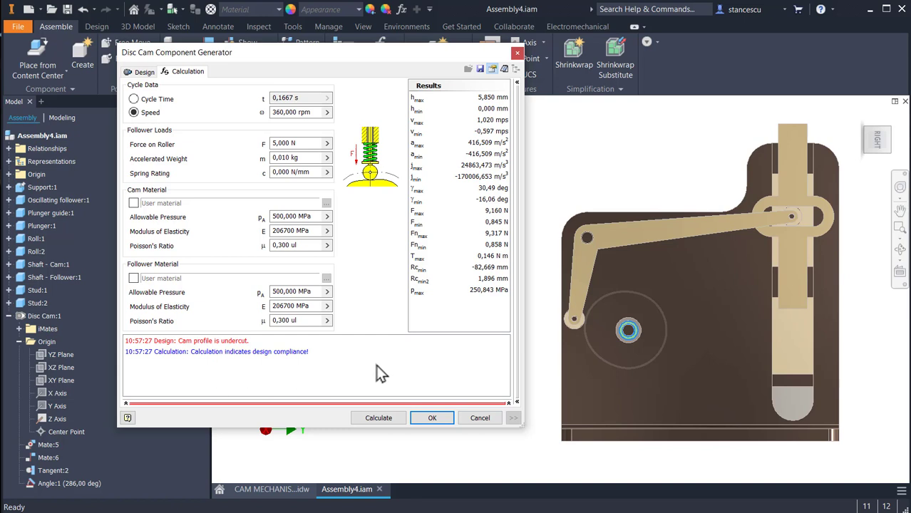
{"action": "left_click", "coordinate": [432, 419]}
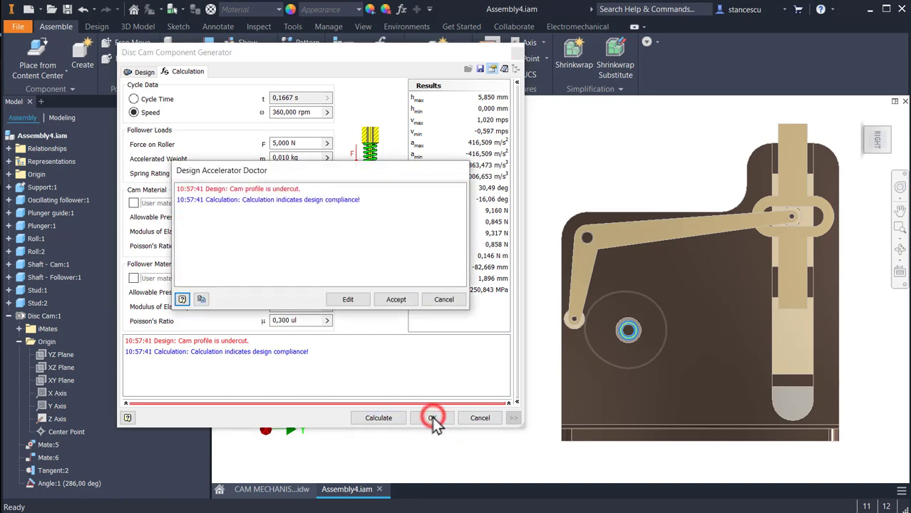
{"action": "left_click", "coordinate": [400, 300]}
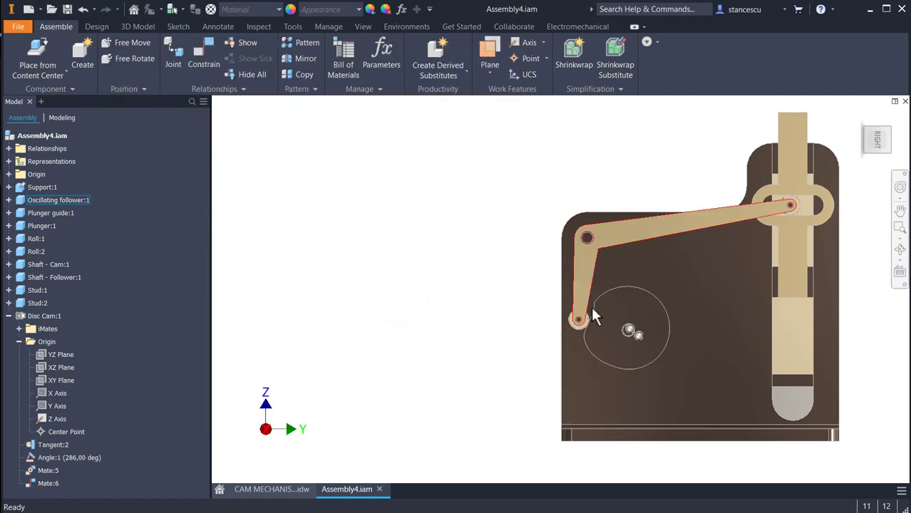
Edit the disc cam with the Design Accelerator, moving segment 4's end to 203 deg and segment 3's end to 144 deg
{"action": "scroll", "coordinate": [598, 324], "scroll_direction": "down", "scroll_amount": 4}
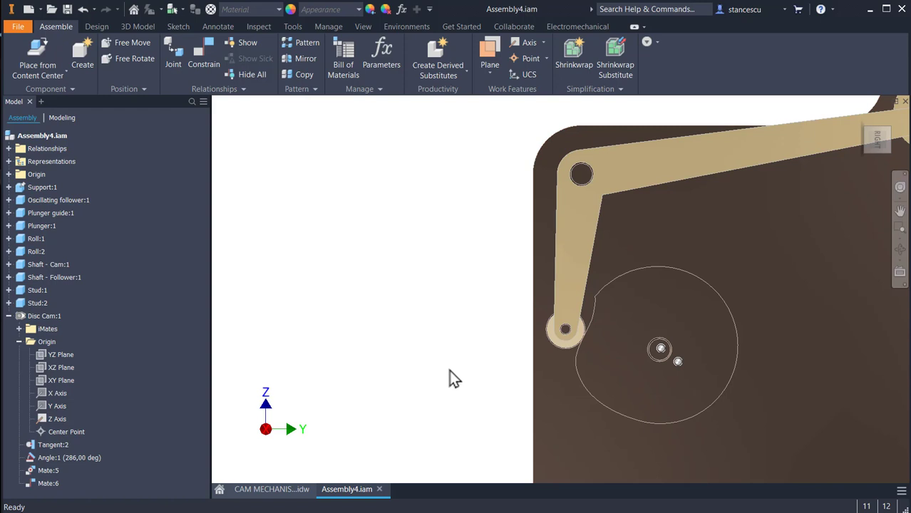
{"action": "scroll", "coordinate": [663, 291], "scroll_direction": "down", "scroll_amount": 3}
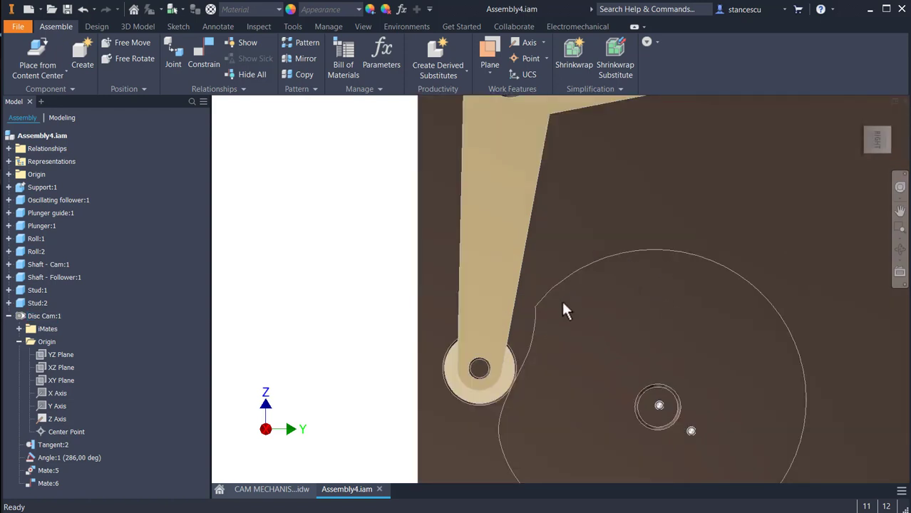
{"action": "right_click", "coordinate": [21, 318]}
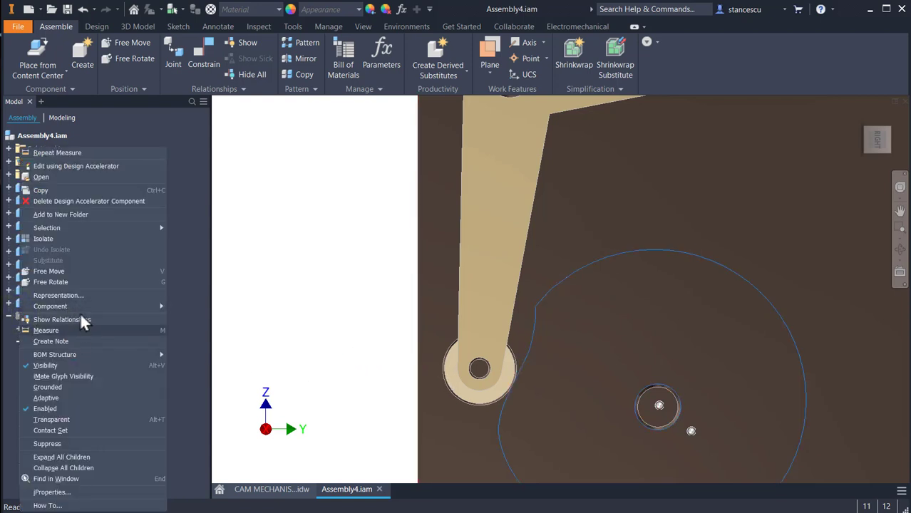
{"action": "left_click", "coordinate": [79, 166]}
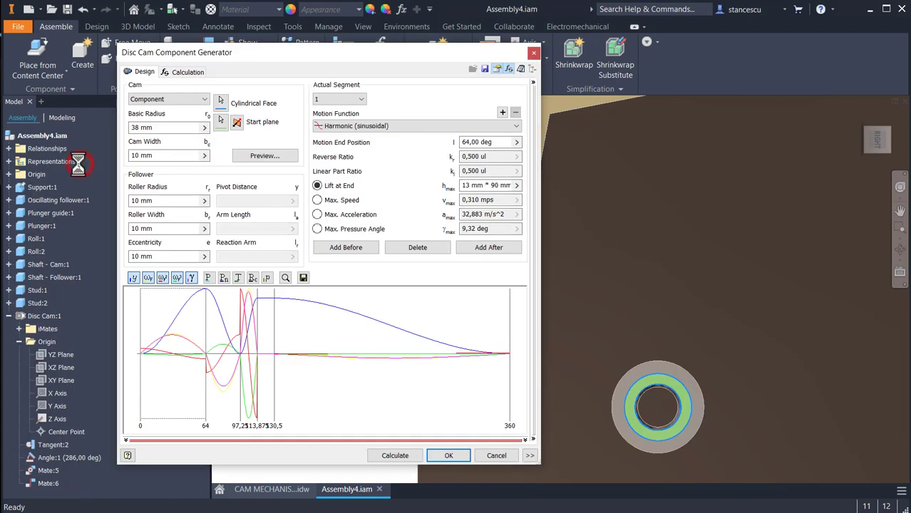
{"action": "mouse_move", "coordinate": [259, 371]}
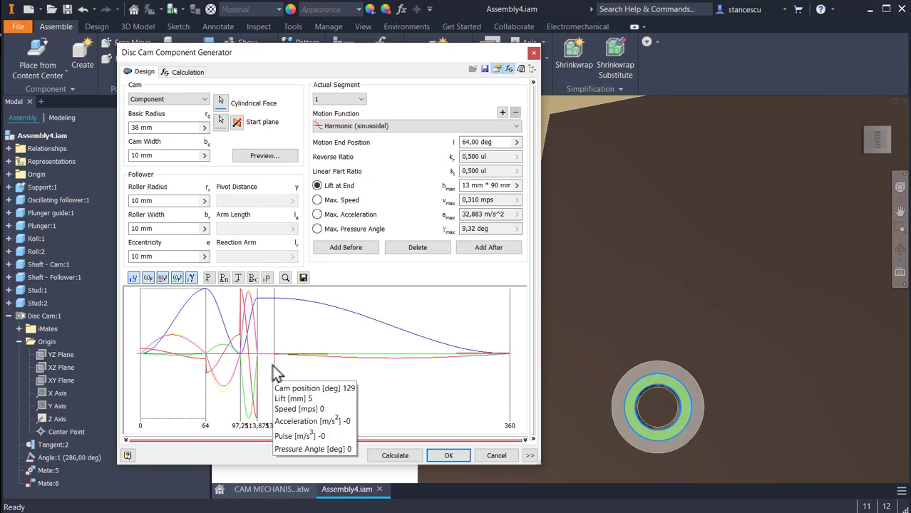
{"action": "left_click_drag", "start_coordinate": [275, 363], "coordinate": [349, 365]}
{"action": "mouse_move", "coordinate": [264, 370]}
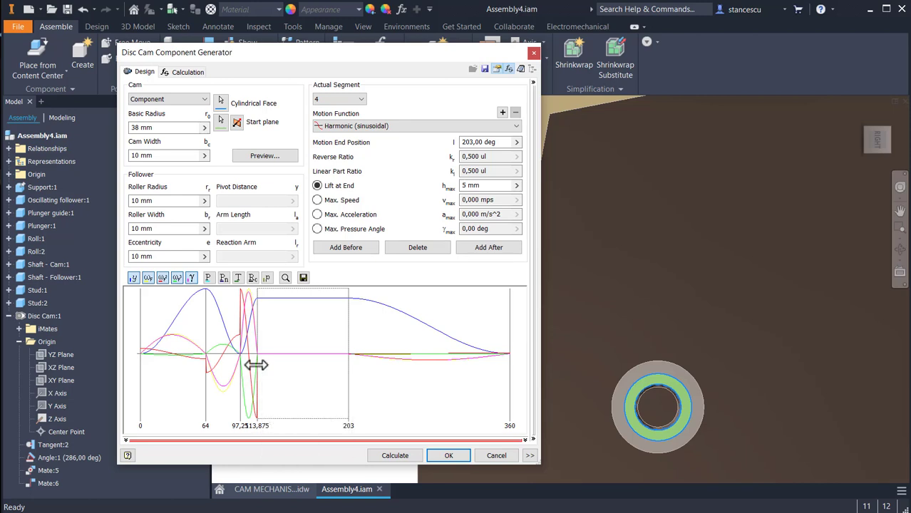
{"action": "left_click_drag", "start_coordinate": [255, 366], "coordinate": [287, 368]}
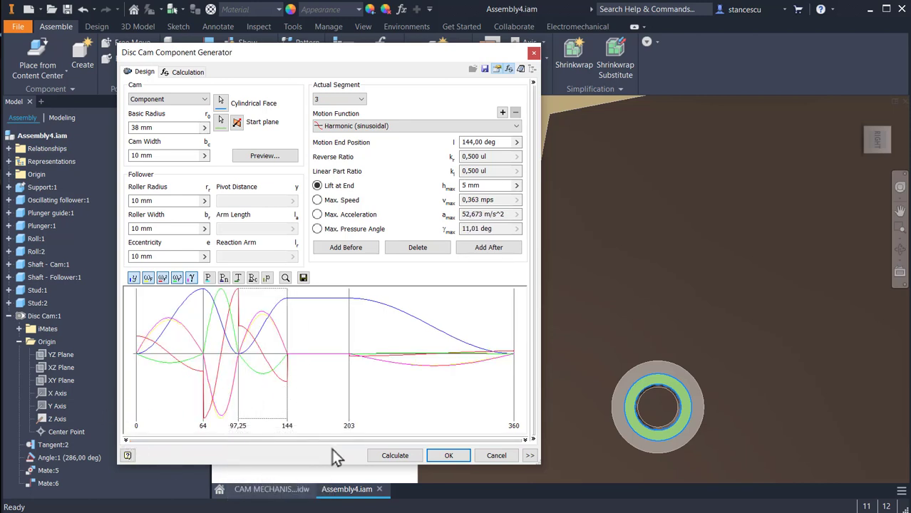
Recalculate the disc cam and apply the revised motion profile to the assembly
{"action": "left_click", "coordinate": [388, 457]}
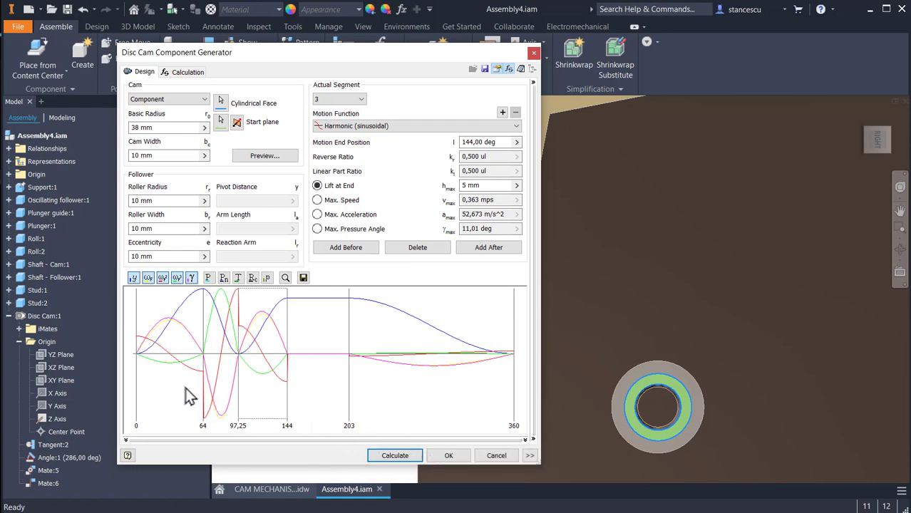
{"action": "mouse_move", "coordinate": [189, 303]}
{"action": "left_click", "coordinate": [449, 456]}
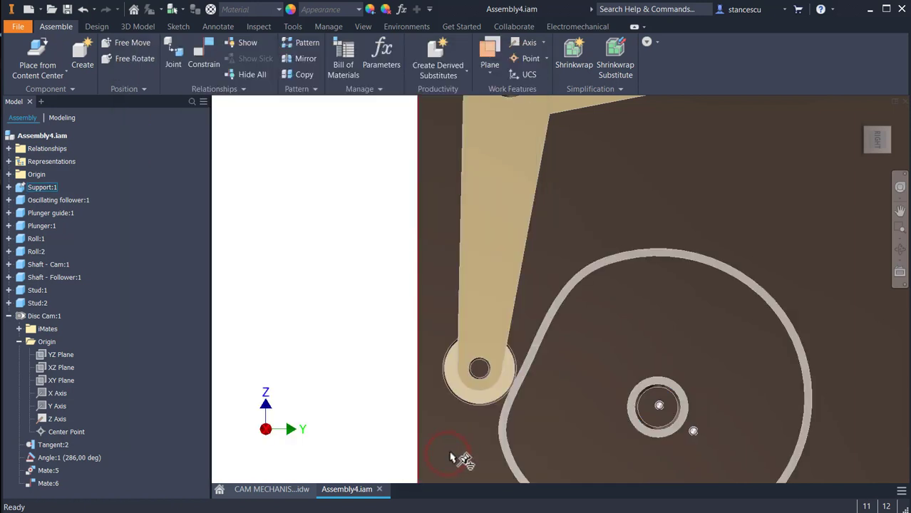
{"action": "middle_click_drag", "start_coordinate": [632, 332], "coordinate": [544, 244]}
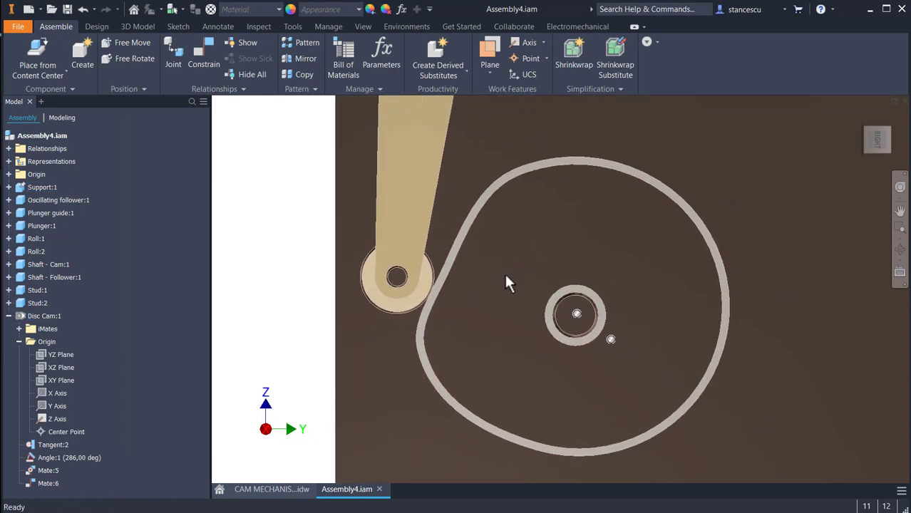
Drive the disc cam's angle constraint forward and in reverse between 0 and 360 deg, and accept the position at 360 deg
{"action": "left_click", "coordinate": [876, 137]}
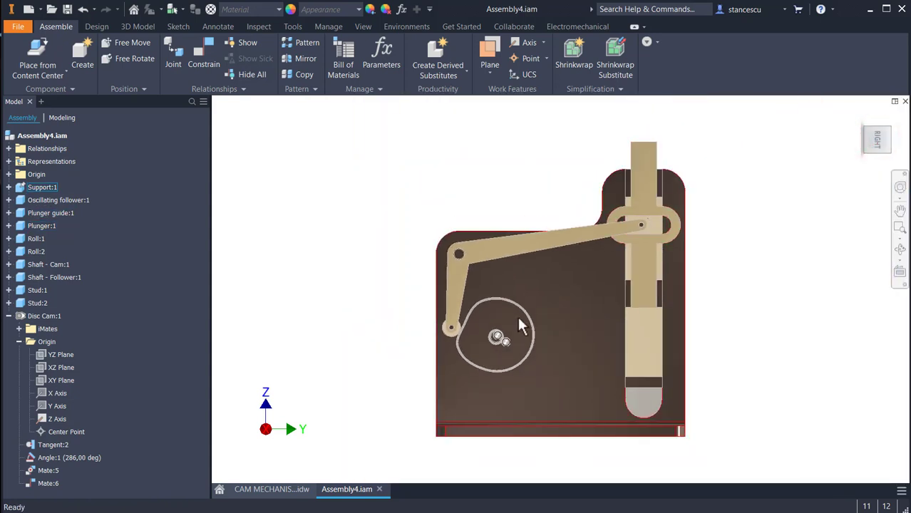
{"action": "right_click", "coordinate": [43, 460]}
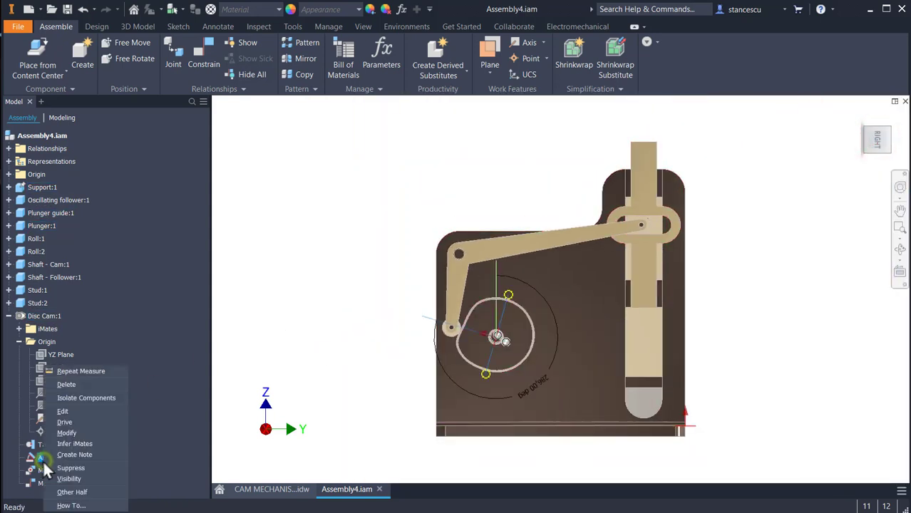
{"action": "left_click", "coordinate": [73, 419]}
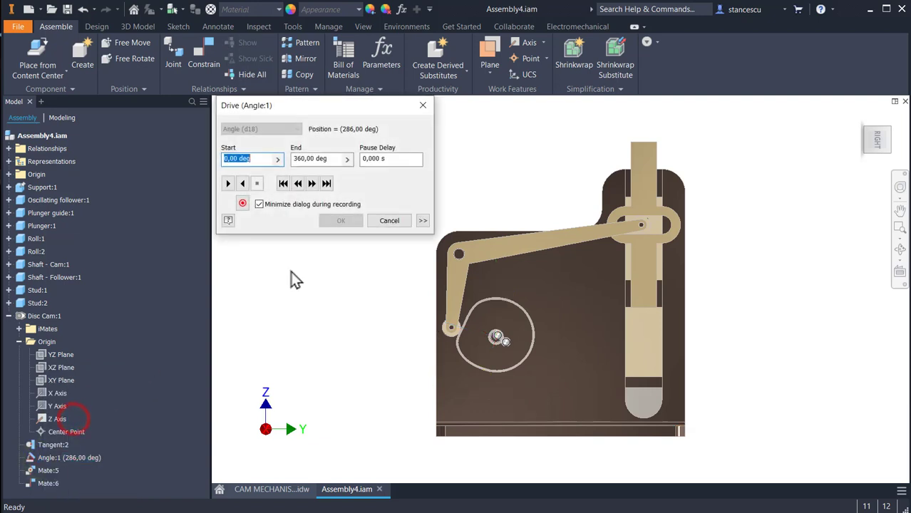
{"action": "left_click", "coordinate": [228, 184]}
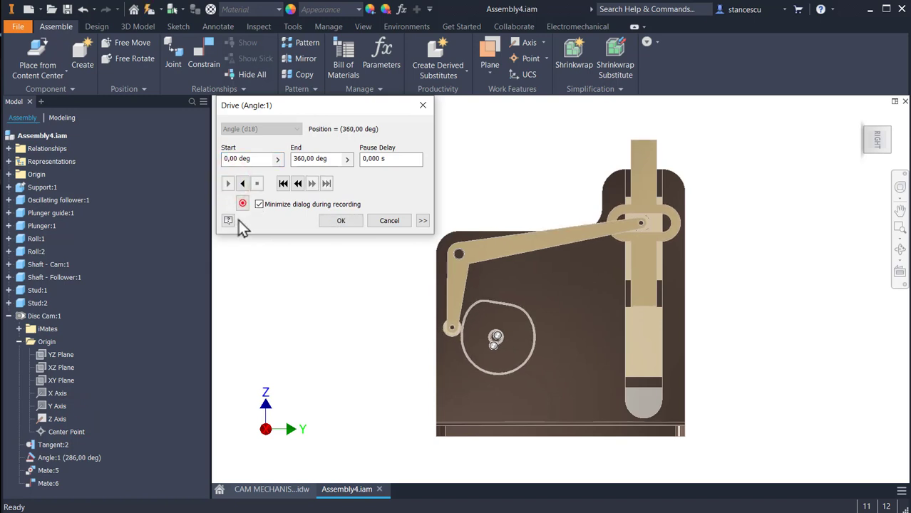
{"action": "left_click", "coordinate": [241, 183]}
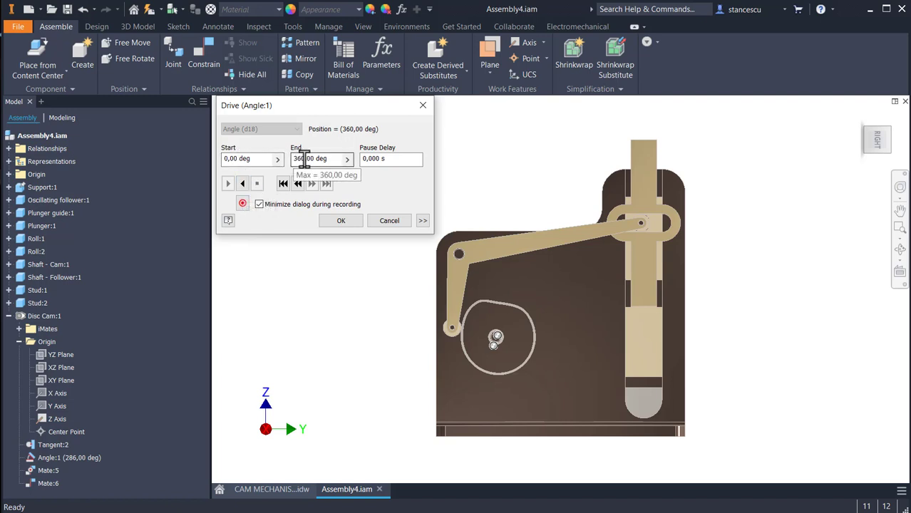
{"action": "left_click", "coordinate": [242, 184]}
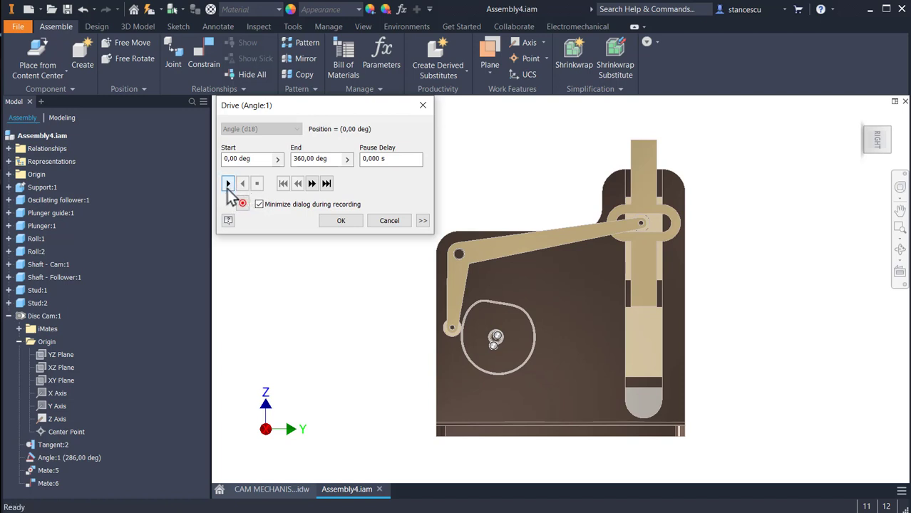
{"action": "left_click", "coordinate": [229, 184]}
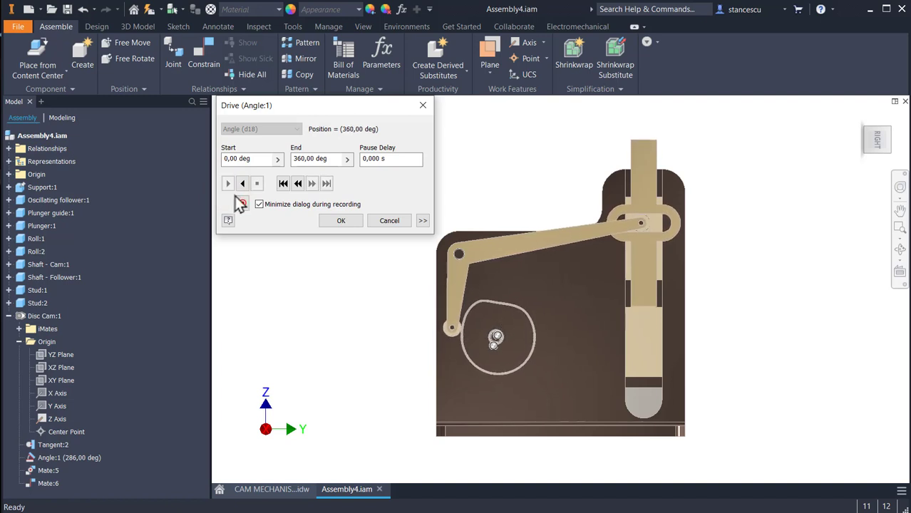
{"action": "left_click", "coordinate": [340, 220]}
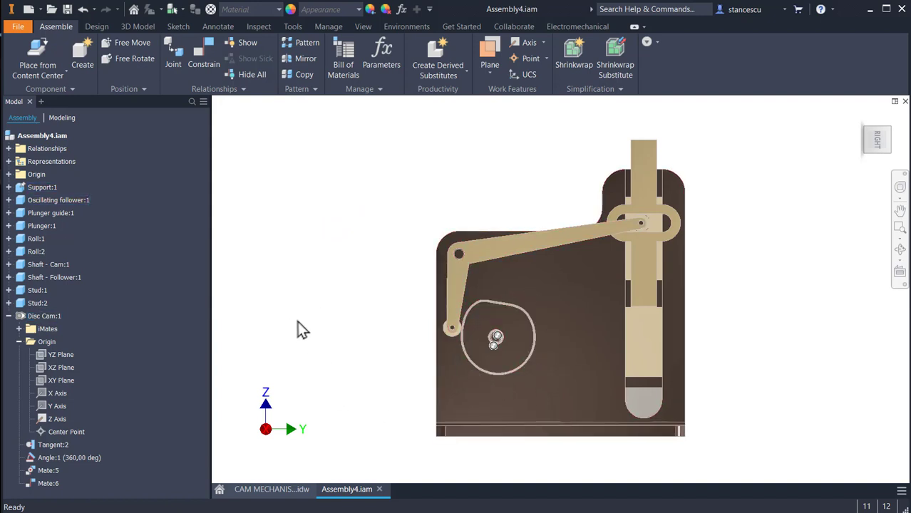
Show the mechanism in isometric view and reopen the disc cam's calculation results in the Disc Cam Component Generator
{"action": "left_click", "coordinate": [337, 285]}
{"action": "key", "text": "F6"}
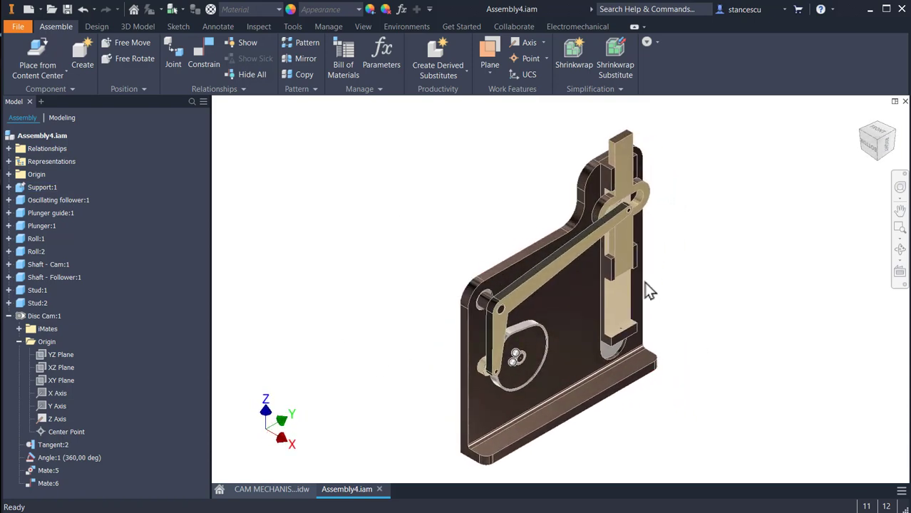
{"action": "scroll", "coordinate": [631, 293], "scroll_direction": "down", "scroll_amount": 3}
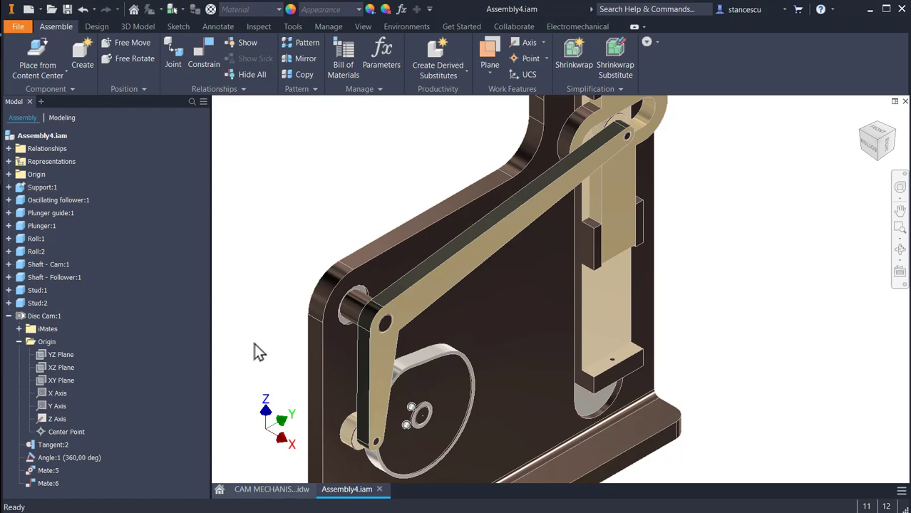
{"action": "double_click", "coordinate": [154, 322]}
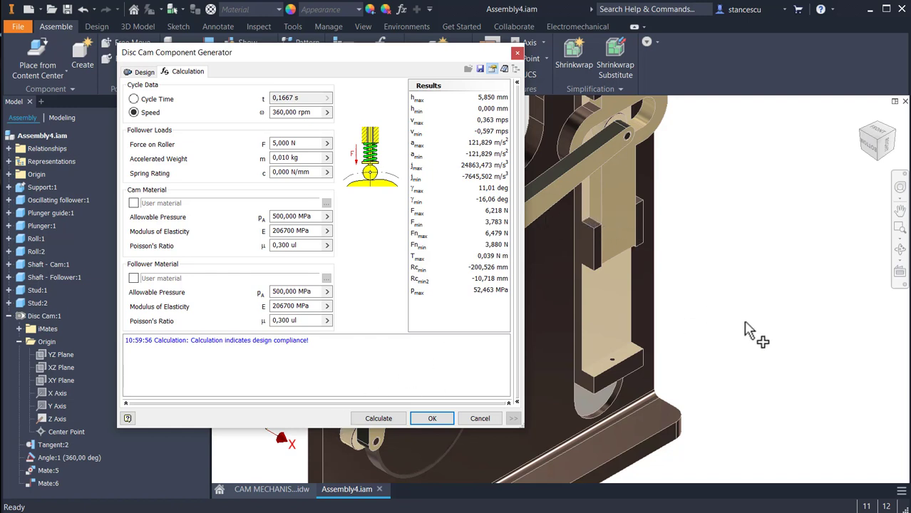
Show the disc cam's motion graph in the generator and add the follower force curve to it
{"action": "middle_click_drag", "start_coordinate": [539, 374], "coordinate": [736, 358]}
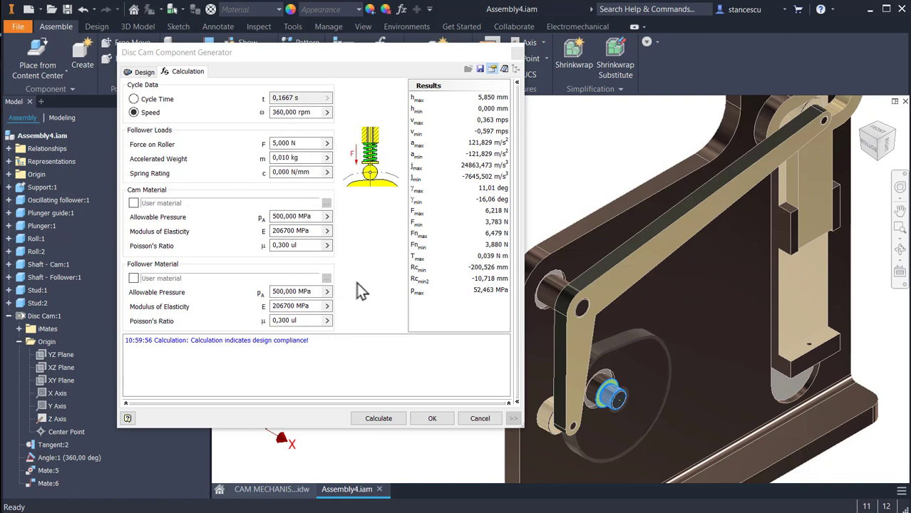
{"action": "left_click", "coordinate": [141, 73]}
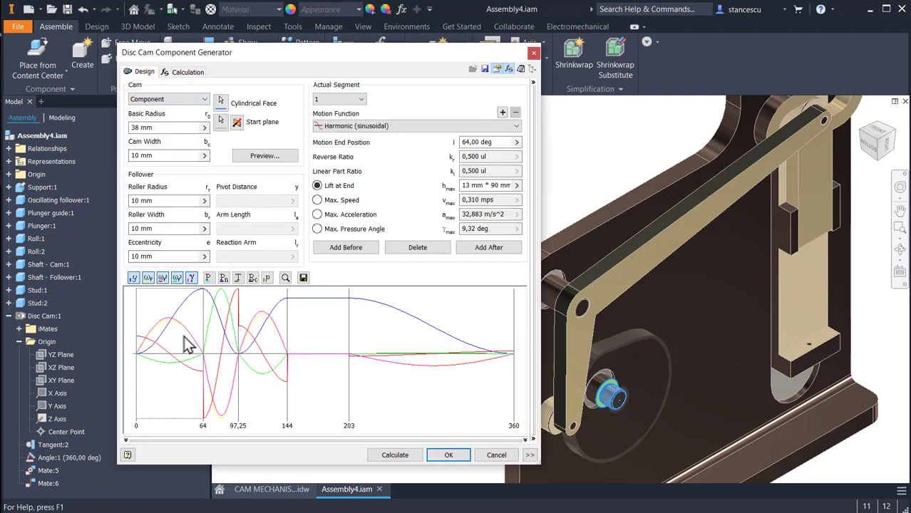
{"action": "left_click", "coordinate": [209, 278]}
{"action": "mouse_move", "coordinate": [194, 319]}
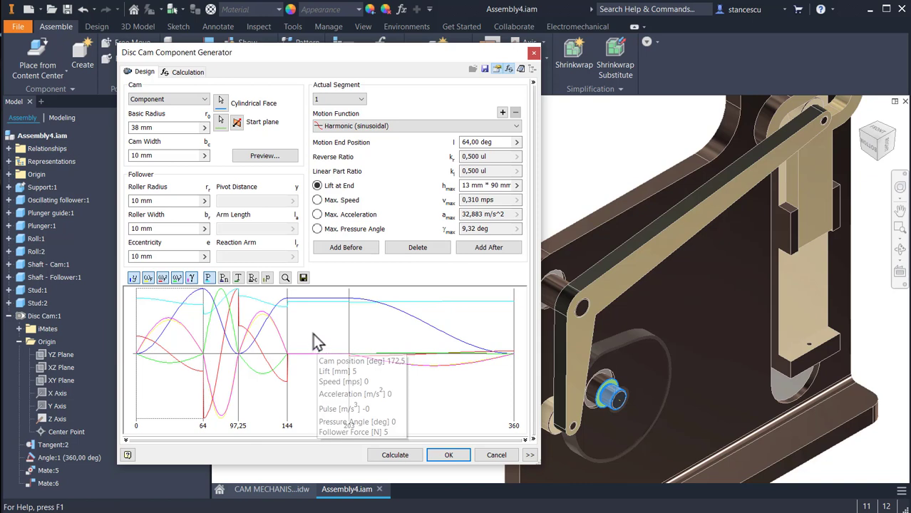
Export the cam's calculated data to Results.txt, replacing the existing file, look through the table, and accept the disc cam settings
{"action": "left_click", "coordinate": [304, 279]}
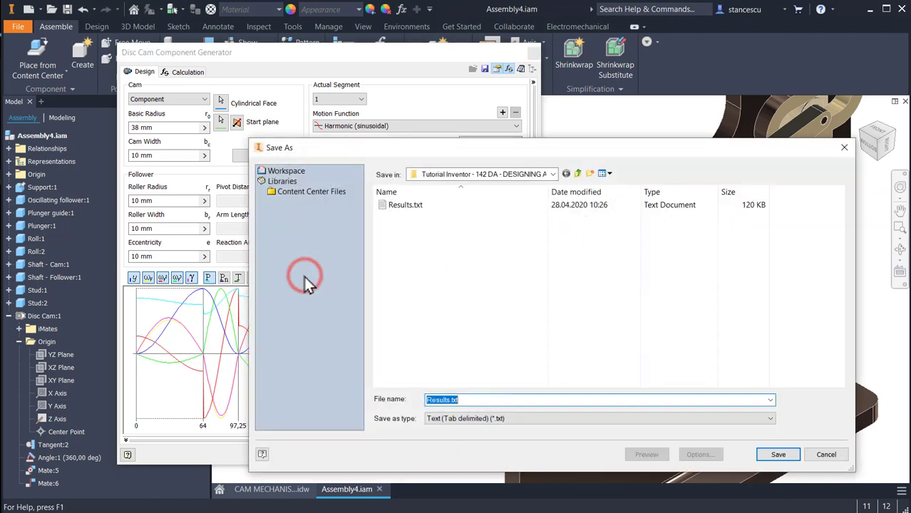
{"action": "key", "text": "Return"}
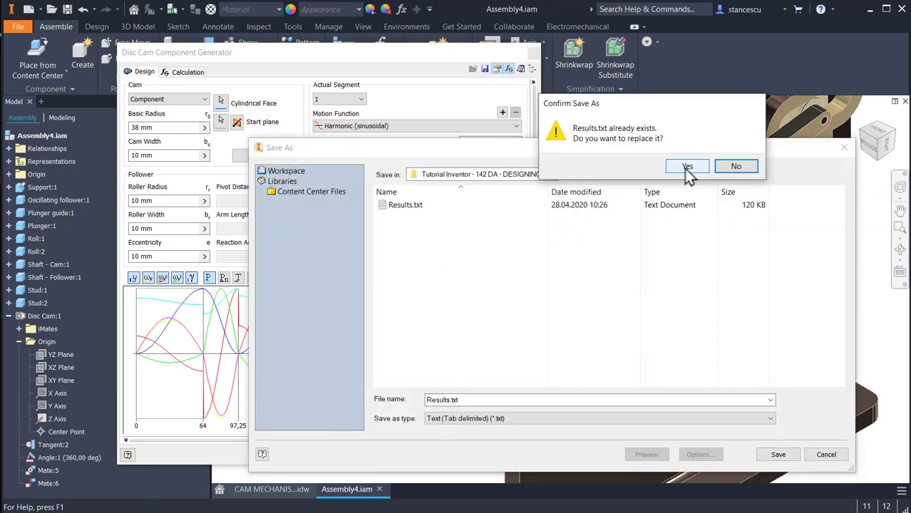
{"action": "left_click", "coordinate": [686, 169]}
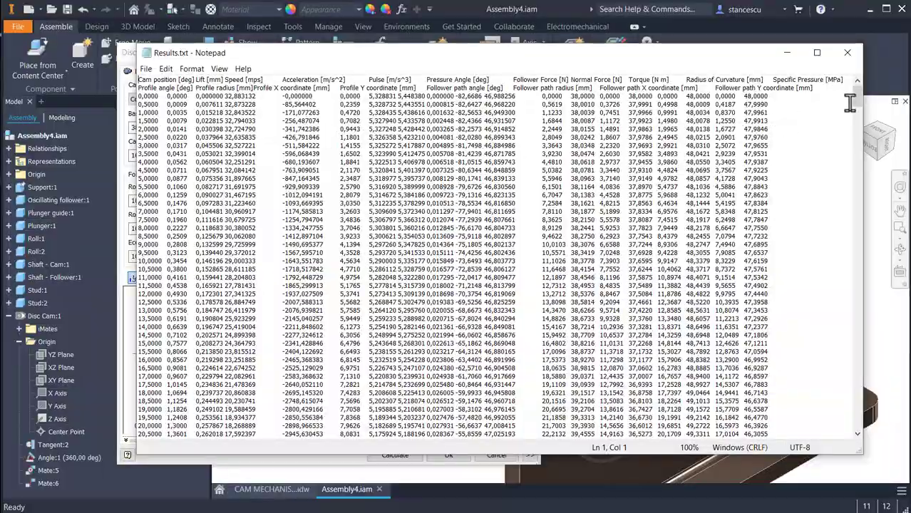
{"action": "left_click_drag", "start_coordinate": [858, 136], "coordinate": [857, 80]}
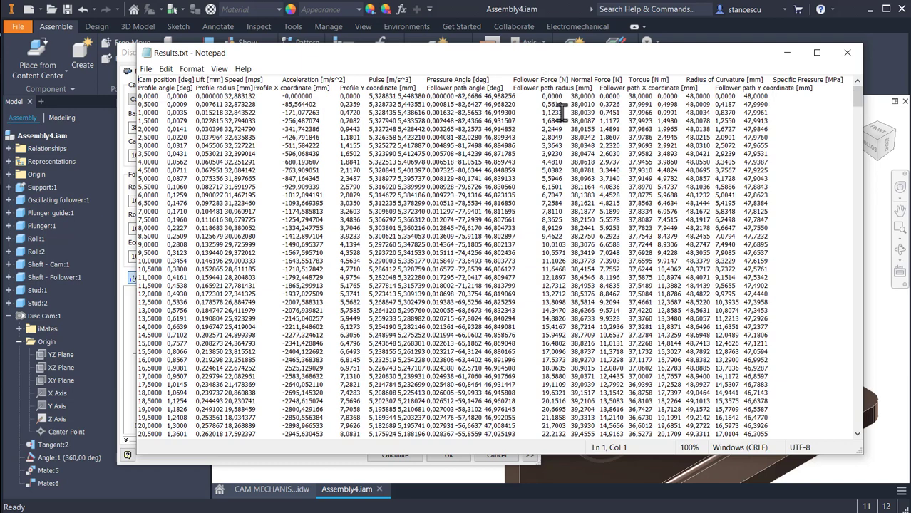
{"action": "left_click", "coordinate": [847, 52]}
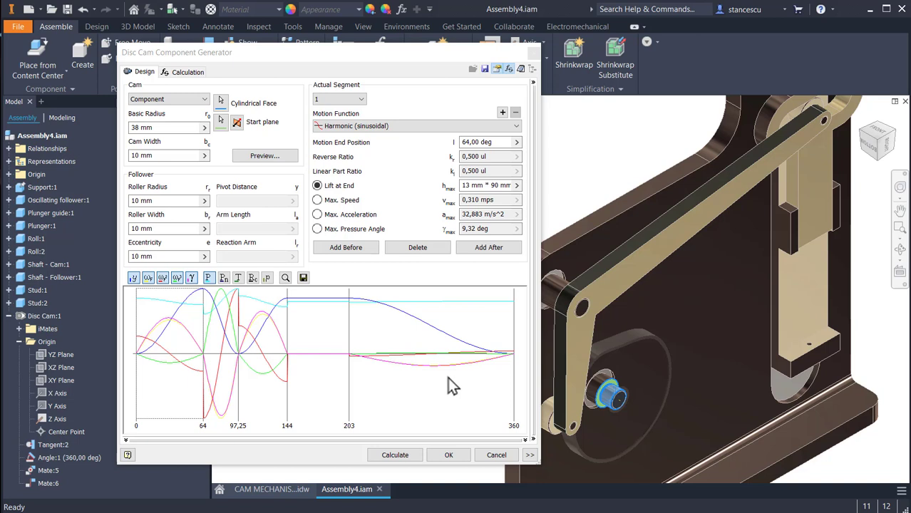
{"action": "left_click", "coordinate": [449, 455]}
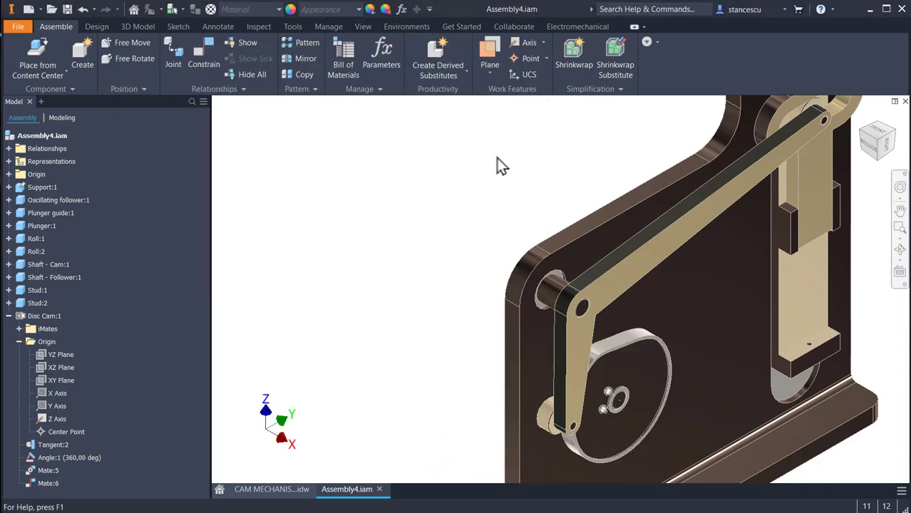
Suppress the disc cam's Angle:1 constraint so the cam can be turned by hand
{"action": "key", "text": "F6"}
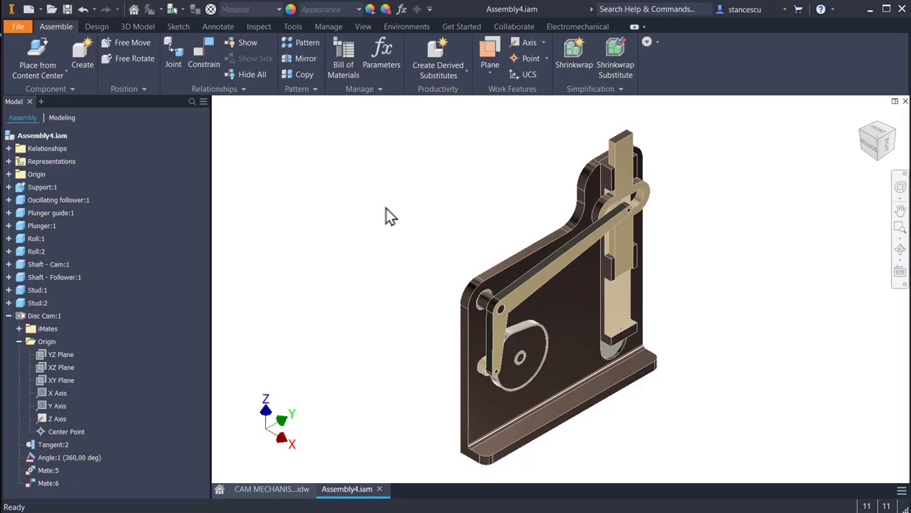
{"action": "scroll", "coordinate": [667, 292], "scroll_direction": "down", "scroll_amount": 6}
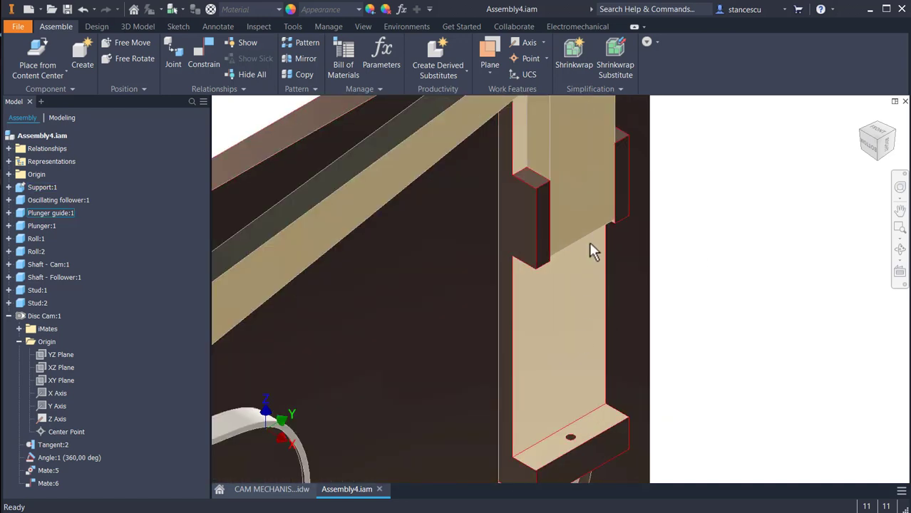
{"action": "left_click", "coordinate": [726, 285]}
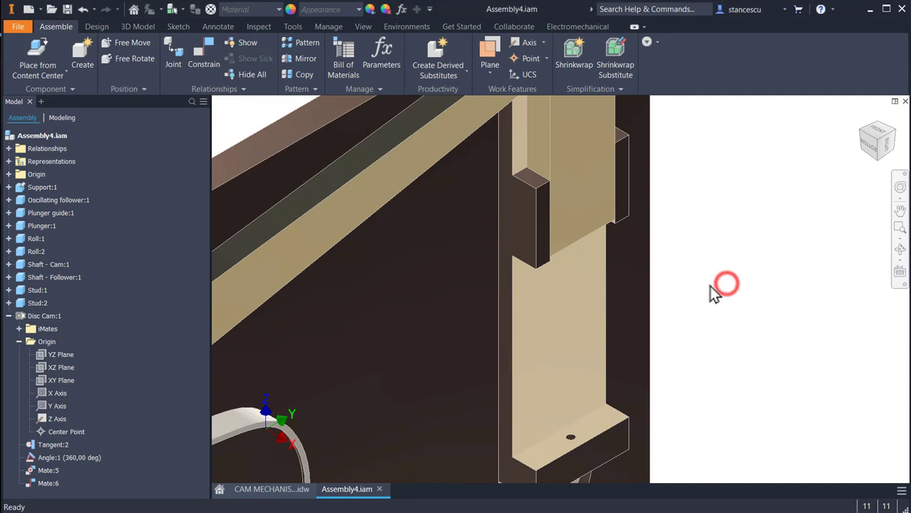
{"action": "scroll", "coordinate": [751, 299], "scroll_direction": "up", "scroll_amount": 3}
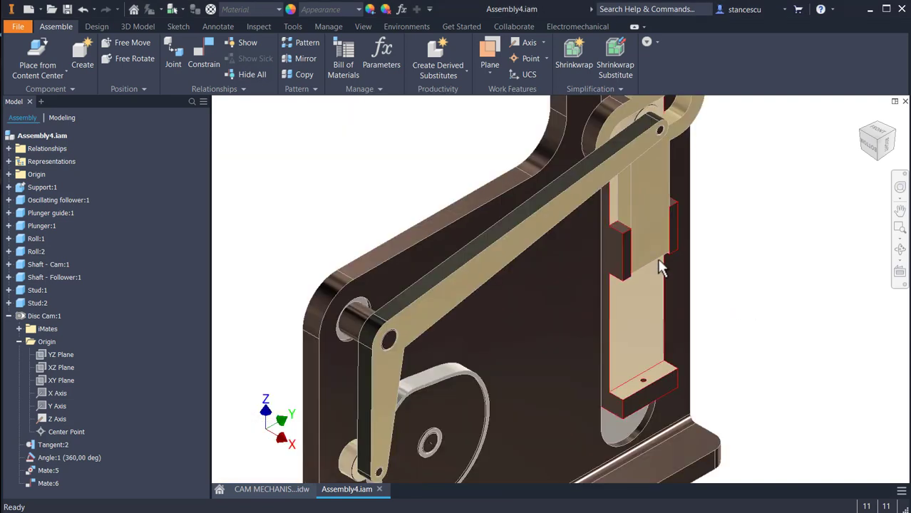
{"action": "middle_click_drag", "start_coordinate": [720, 276], "coordinate": [793, 192]}
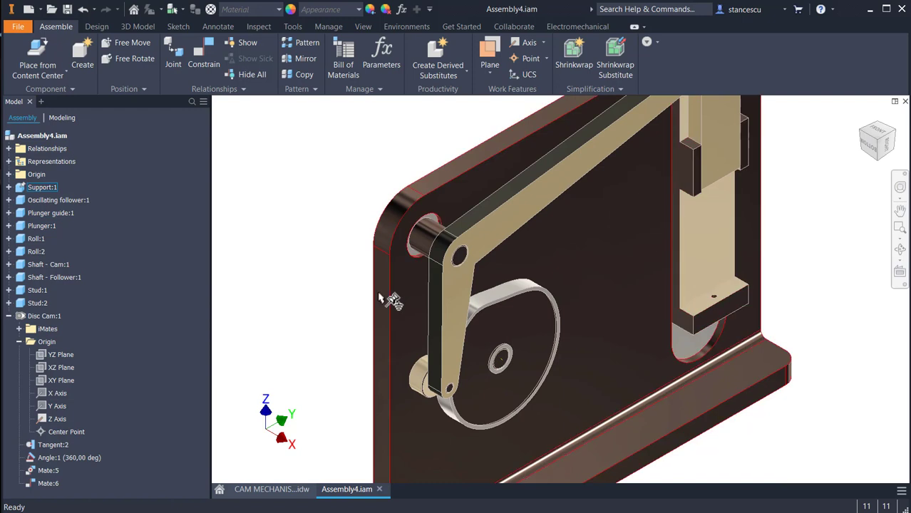
{"action": "right_click", "coordinate": [61, 462]}
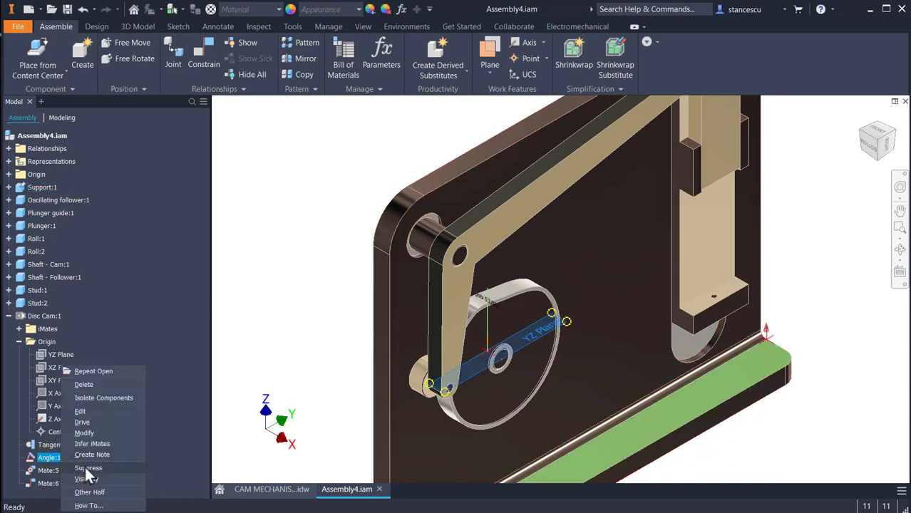
{"action": "left_click", "coordinate": [86, 468]}
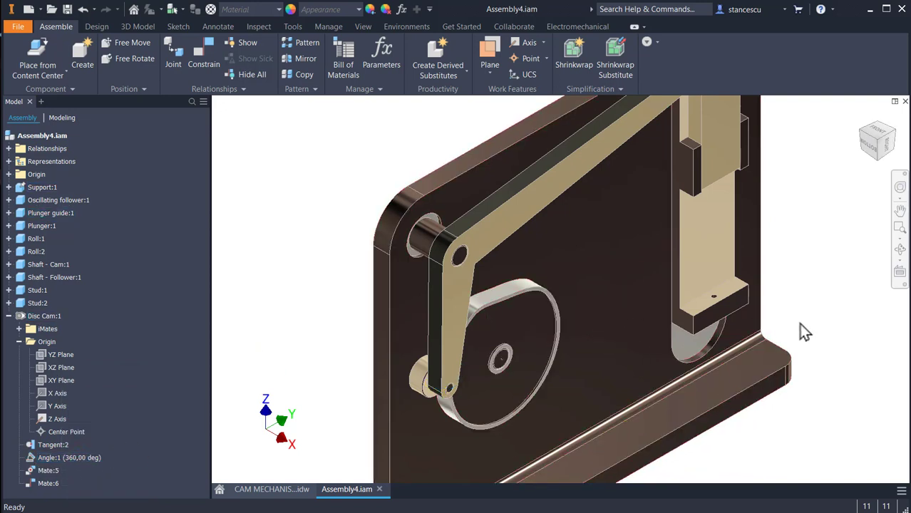
Show the mechanism in right view and turn the disc cam manually to raise the plunger to its highest position
{"action": "left_click", "coordinate": [889, 147]}
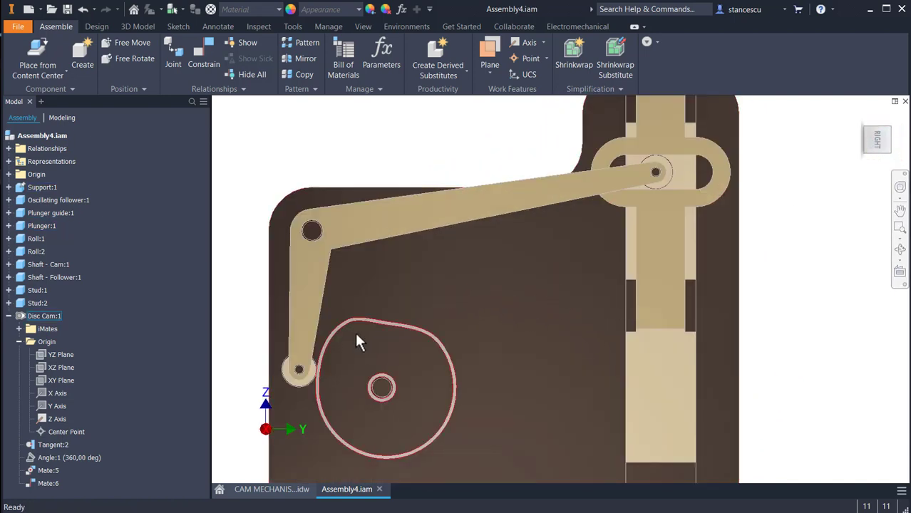
{"action": "left_click_drag", "start_coordinate": [356, 330], "coordinate": [372, 311]}
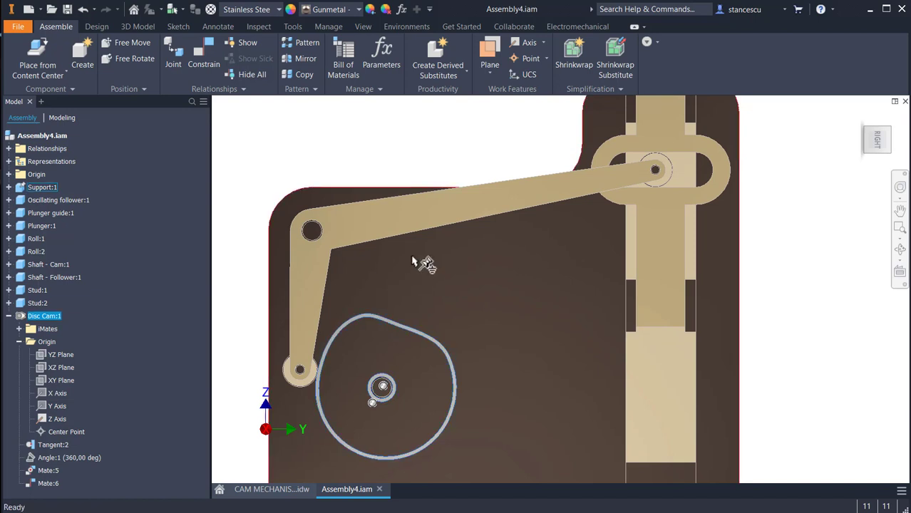
{"action": "left_click", "coordinate": [787, 238]}
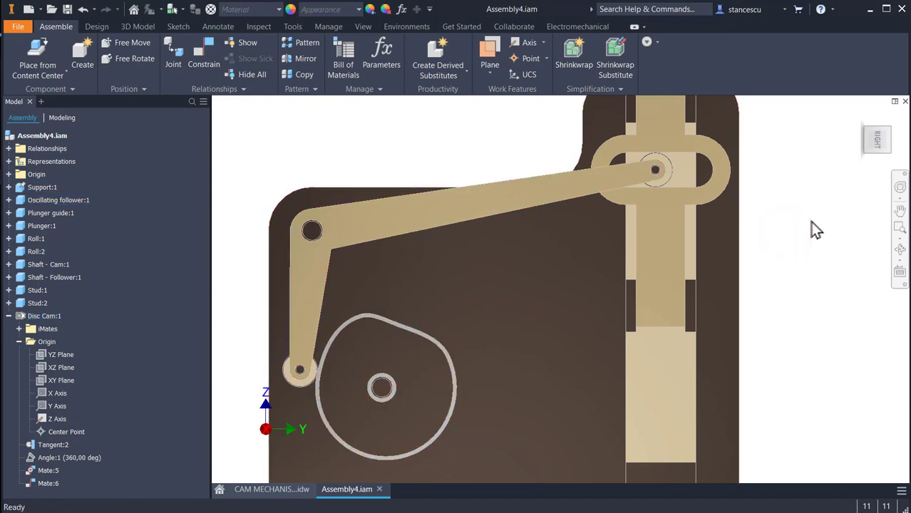
Measure the distance from the raised plunger's lower edge to the top face of the plunger guide's bottom ledge
{"action": "key", "text": "m"}
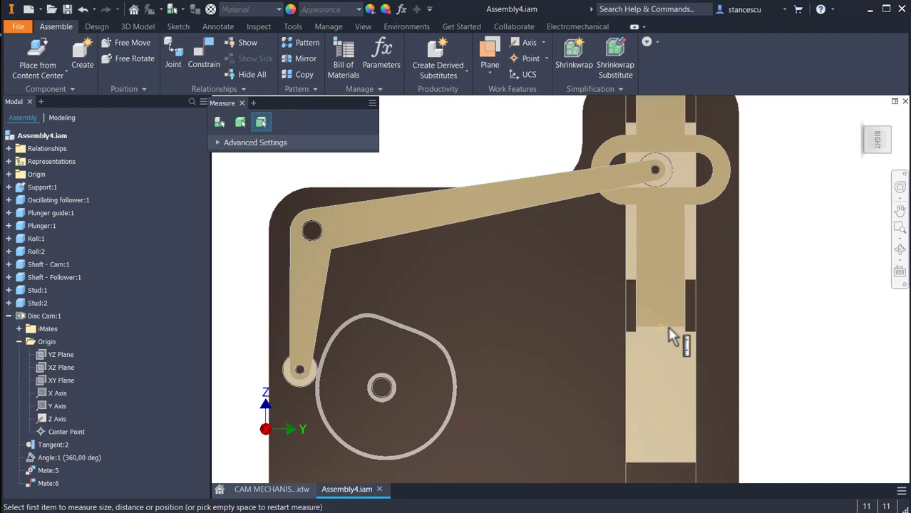
{"action": "left_click", "coordinate": [669, 327]}
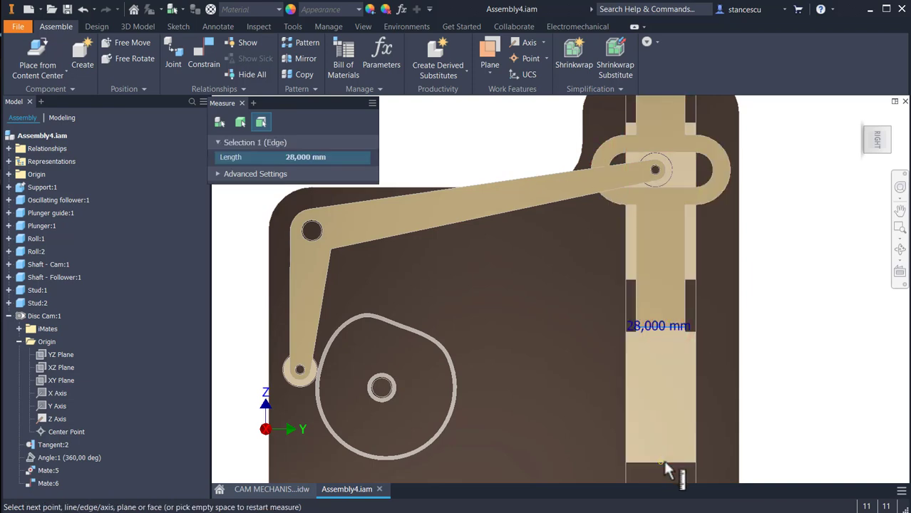
{"action": "scroll", "coordinate": [652, 444], "scroll_direction": "up", "scroll_amount": 3}
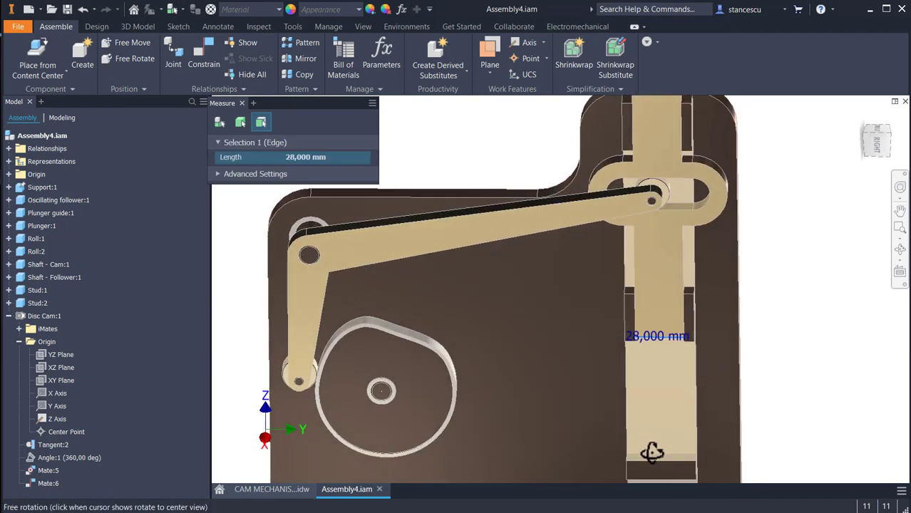
{"action": "scroll", "coordinate": [683, 462], "scroll_direction": "up", "scroll_amount": 3}
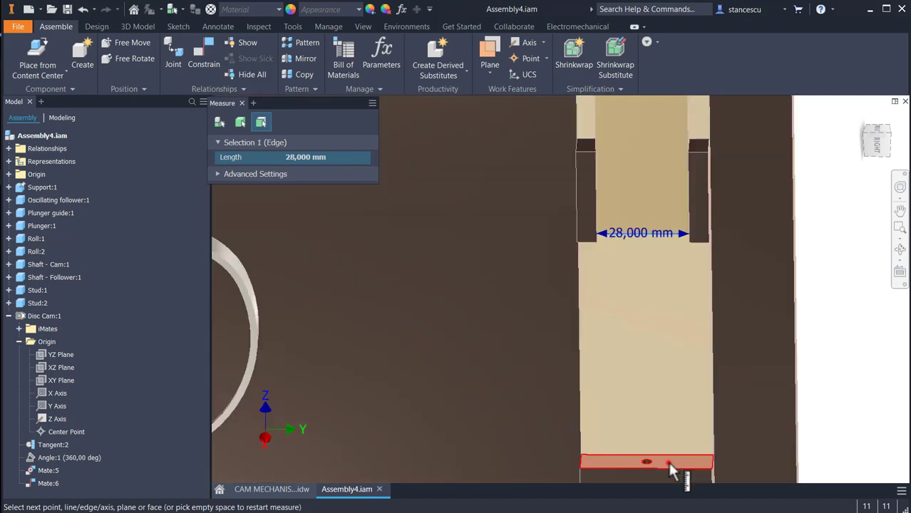
{"action": "left_click", "coordinate": [670, 462]}
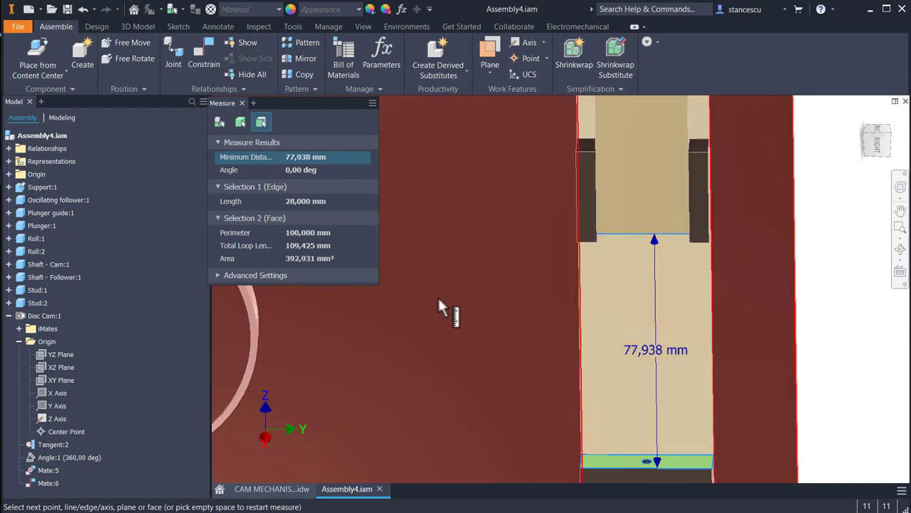
{"action": "key", "text": "Escape"}
Turn the disc cam manually to bring the plunger down to its lowest position
{"action": "middle_click_drag", "start_coordinate": [372, 370], "coordinate": [621, 318]}
{"action": "left_click_drag", "start_coordinate": [401, 393], "coordinate": [473, 315]}
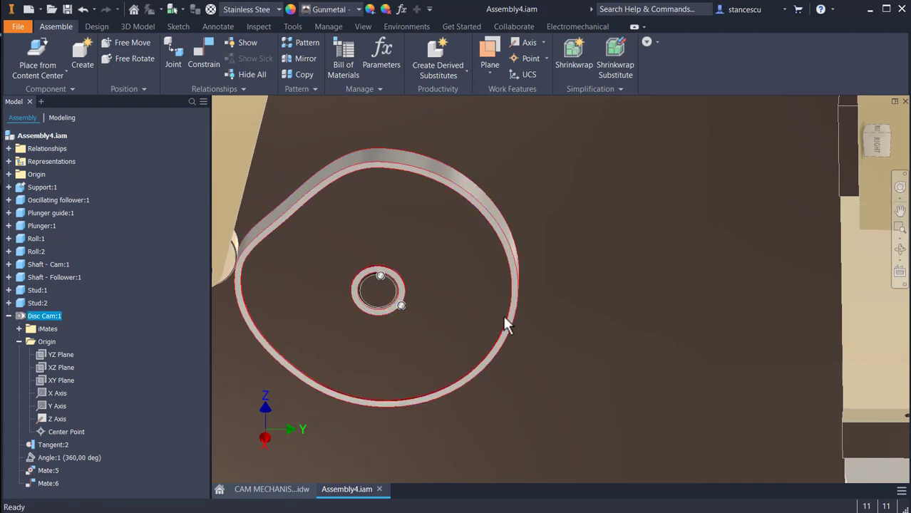
{"action": "middle_click_drag", "start_coordinate": [663, 319], "coordinate": [389, 338]}
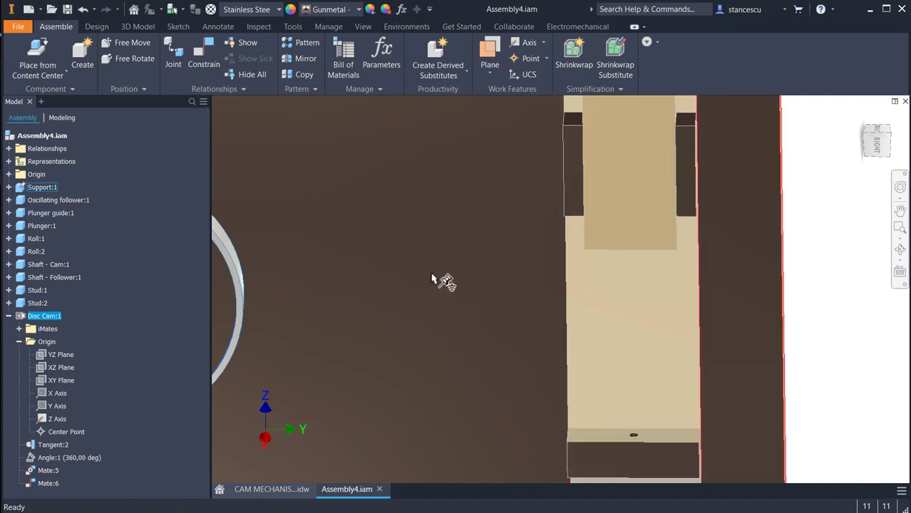
Measure the distance between the guide's bottom ledge and the lowered plunger's bottom face
{"action": "key", "text": "m"}
{"action": "left_click", "coordinate": [609, 433]}
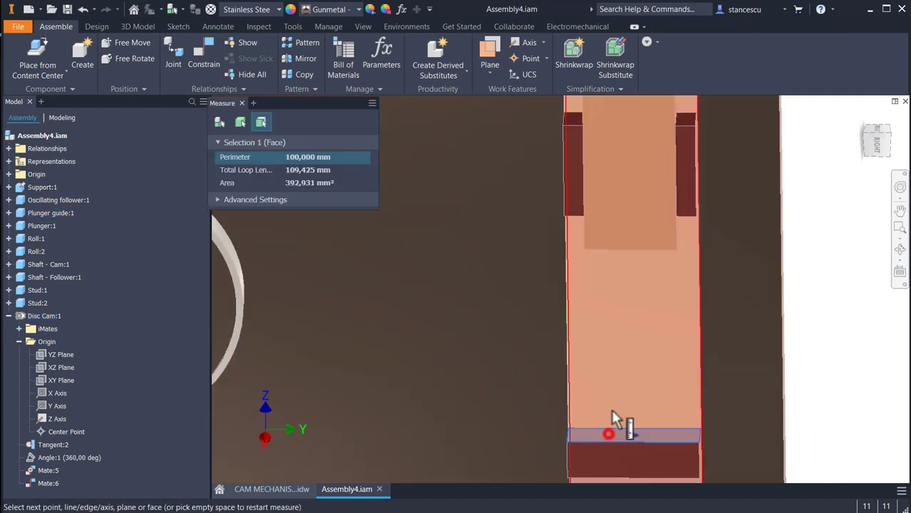
{"action": "middle_click_drag", "start_coordinate": [611, 376], "coordinate": [607, 318], "text": "shift"}
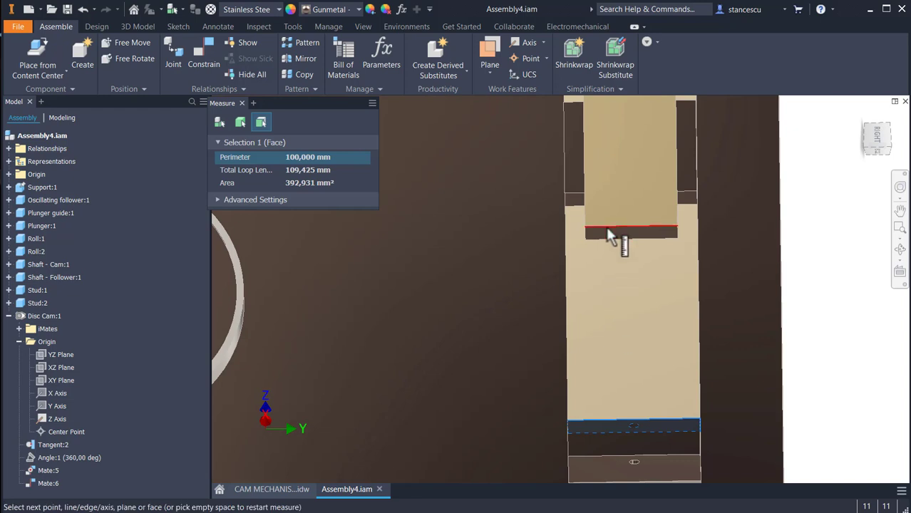
{"action": "left_click", "coordinate": [608, 235]}
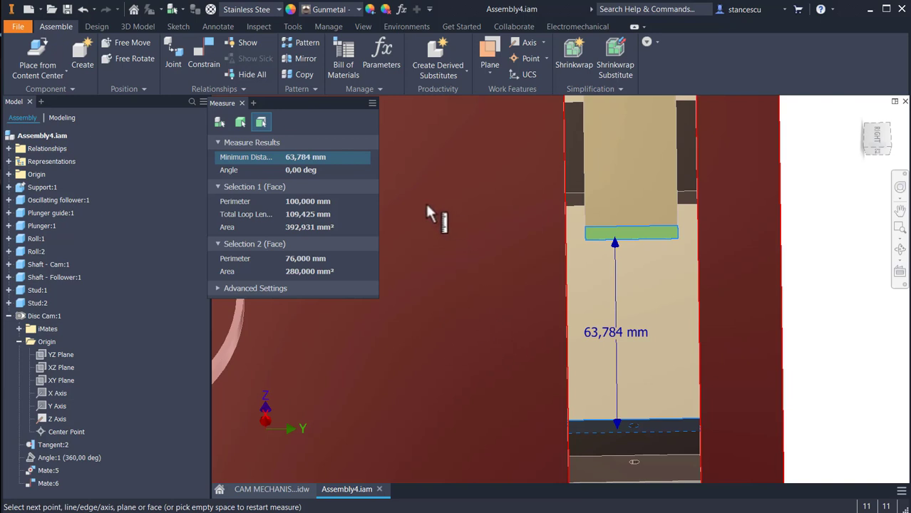
{"action": "key", "text": "Escape"}
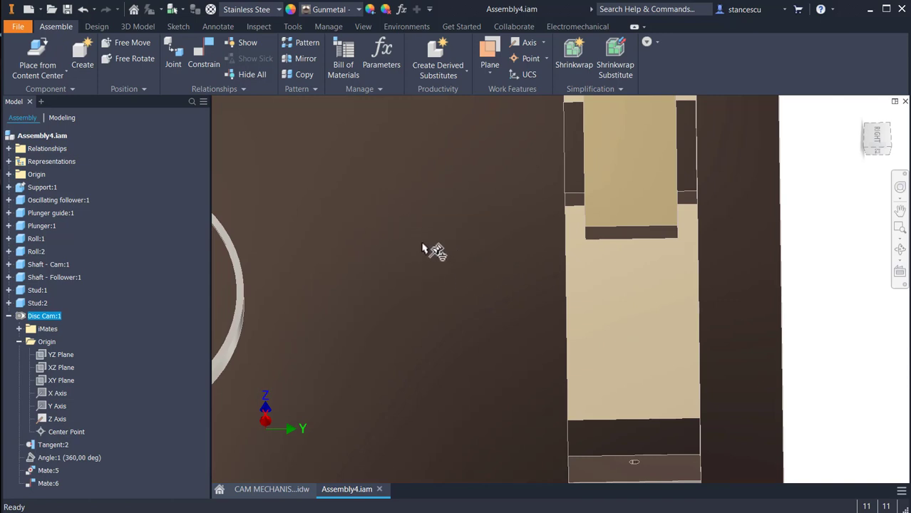
Start a compression spring, using the hole in the plunger guide's bottom ledge as axis and the ledge's top face as start plane
{"action": "middle_click_drag", "start_coordinate": [422, 260], "coordinate": [439, 297], "text": "shift"}
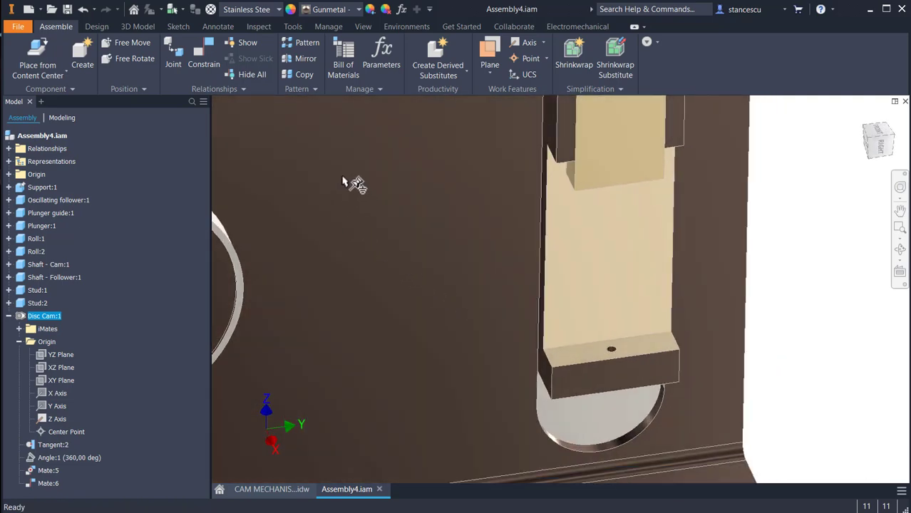
{"action": "left_click", "coordinate": [97, 29]}
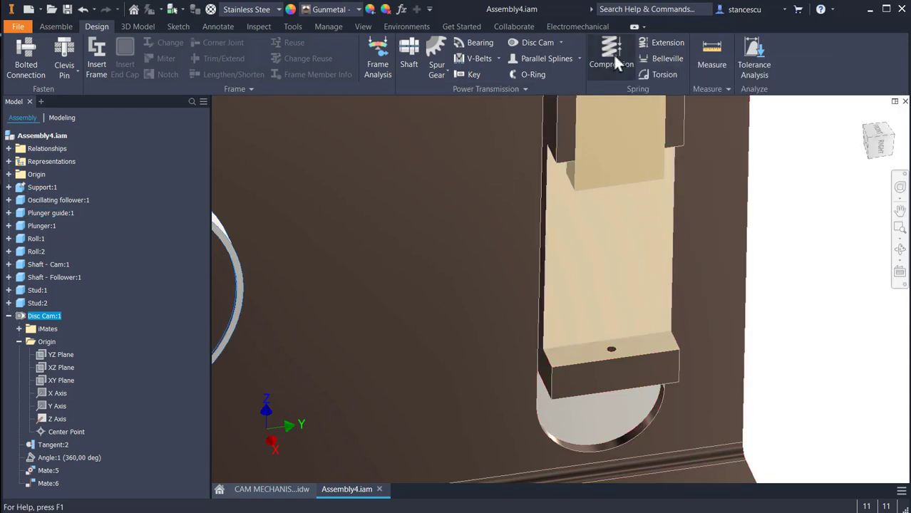
{"action": "left_click", "coordinate": [613, 54]}
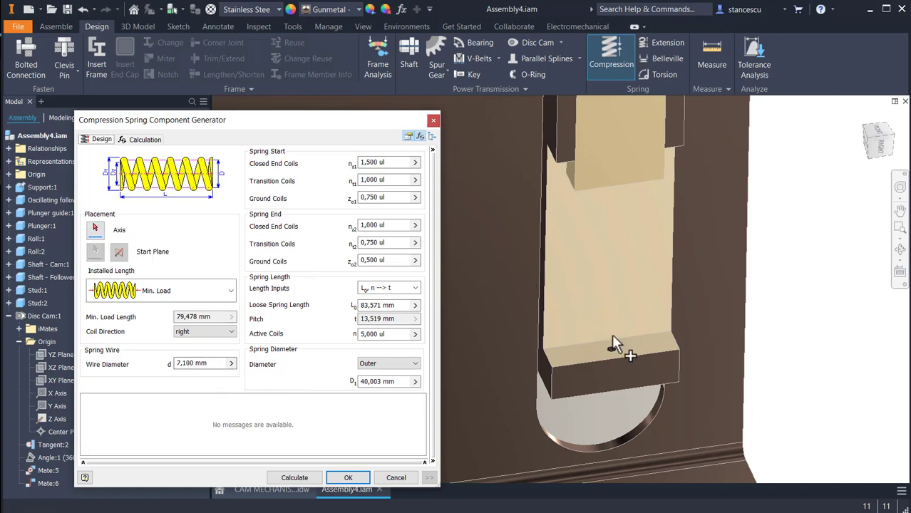
{"action": "scroll", "coordinate": [614, 338], "scroll_direction": "up", "scroll_amount": 3}
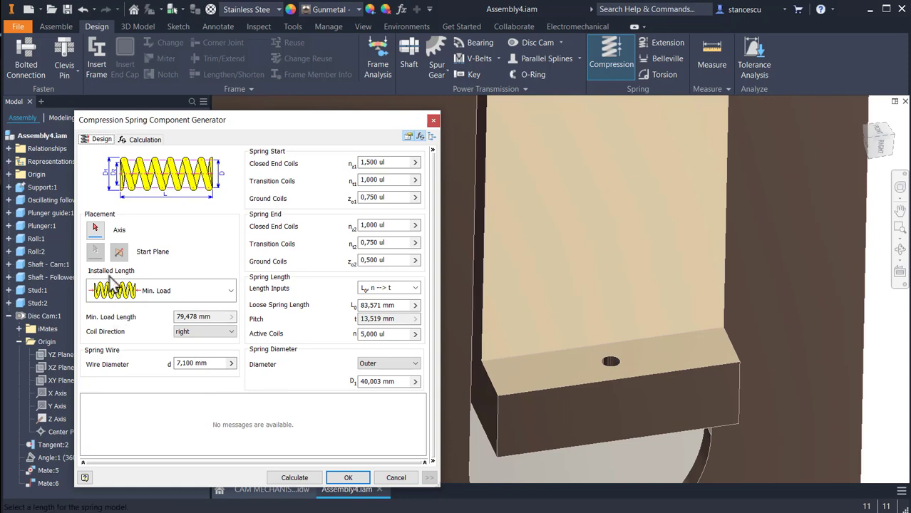
{"action": "left_click", "coordinate": [98, 239]}
{"action": "scroll", "coordinate": [624, 358], "scroll_direction": "up", "scroll_amount": 2}
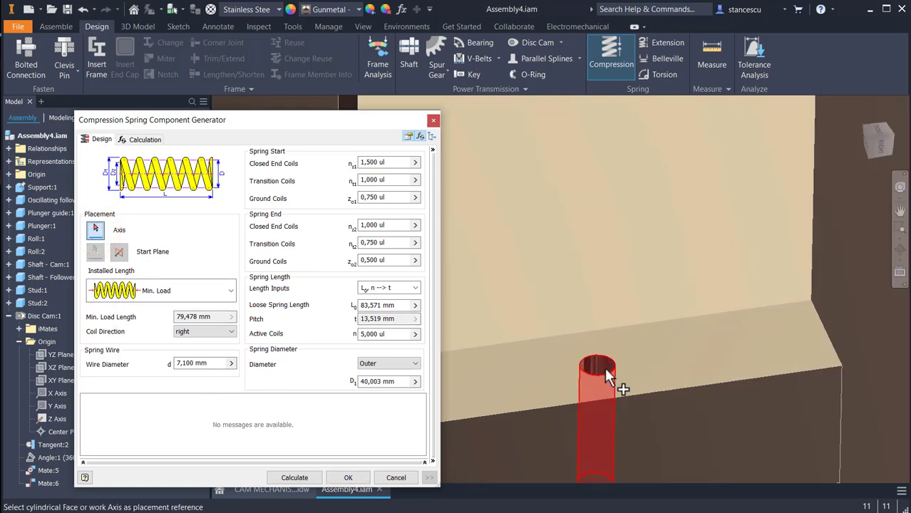
{"action": "left_click", "coordinate": [602, 365]}
{"action": "scroll", "coordinate": [653, 314], "scroll_direction": "down", "scroll_amount": 2}
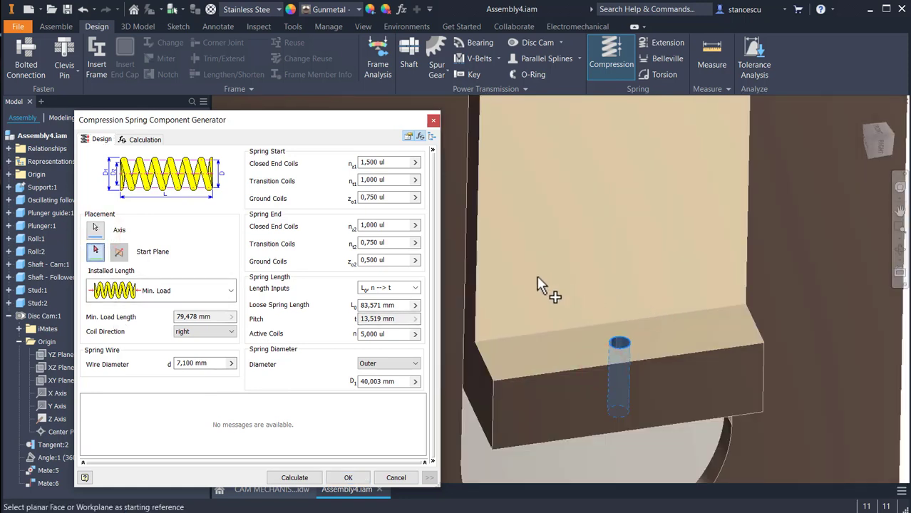
{"action": "left_click", "coordinate": [574, 355]}
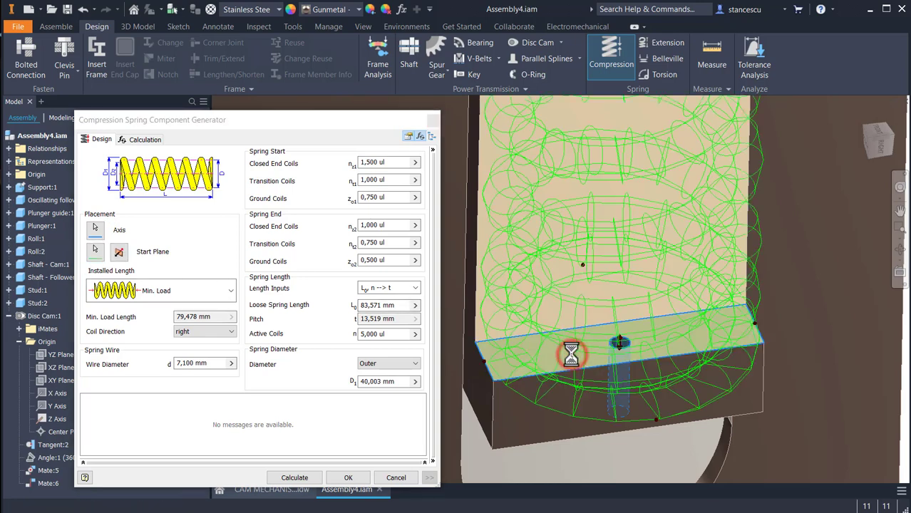
Set the spring's wire diameter to 1.2 mm and its loose spring length to 82 mm
{"action": "scroll", "coordinate": [722, 292], "scroll_direction": "down", "scroll_amount": 2}
{"action": "middle_click_drag", "start_coordinate": [707, 275], "coordinate": [706, 358]}
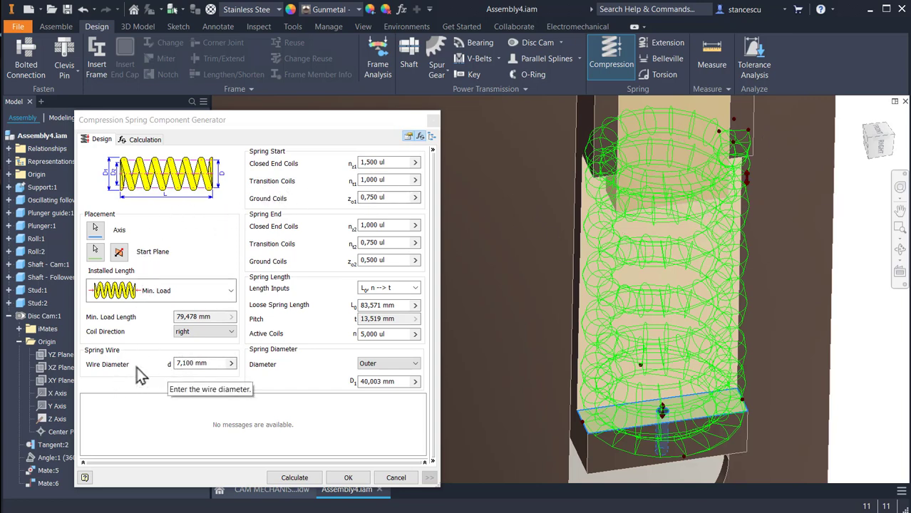
{"action": "double_click", "coordinate": [215, 363]}
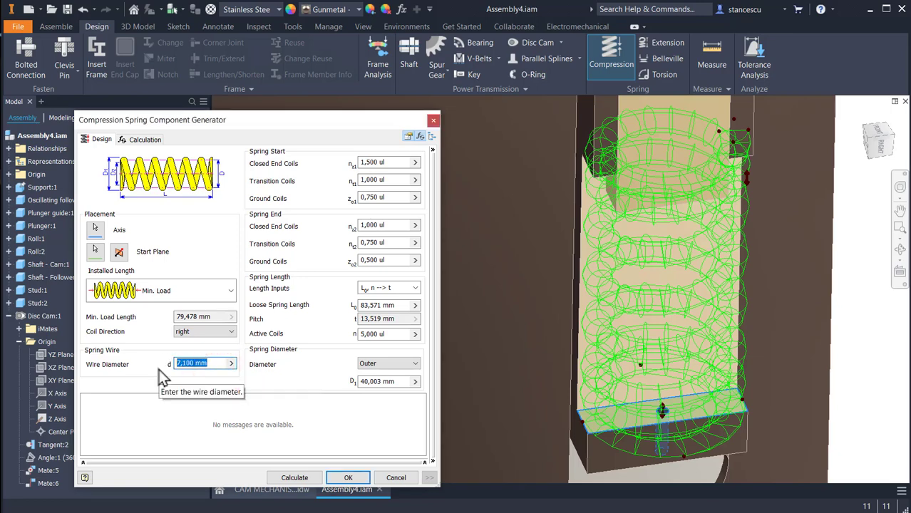
{"action": "type", "text": "1.2"}
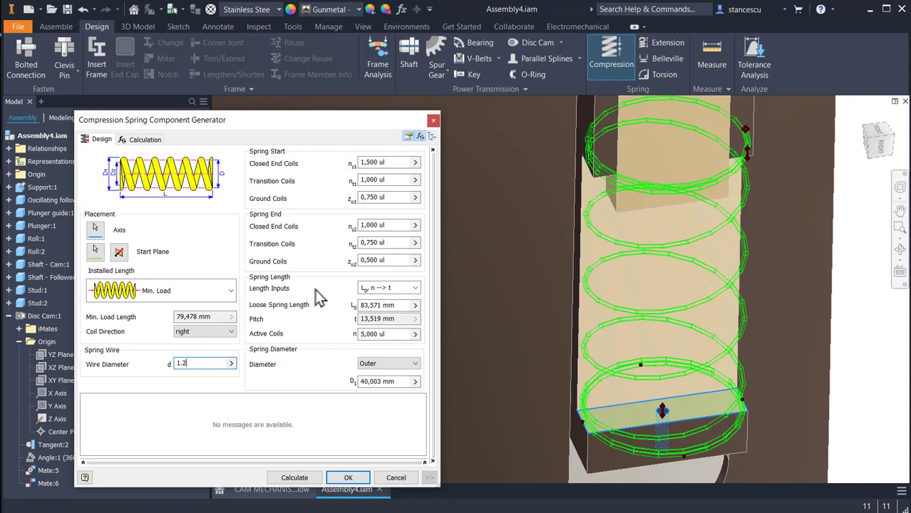
{"action": "left_click", "coordinate": [403, 306]}
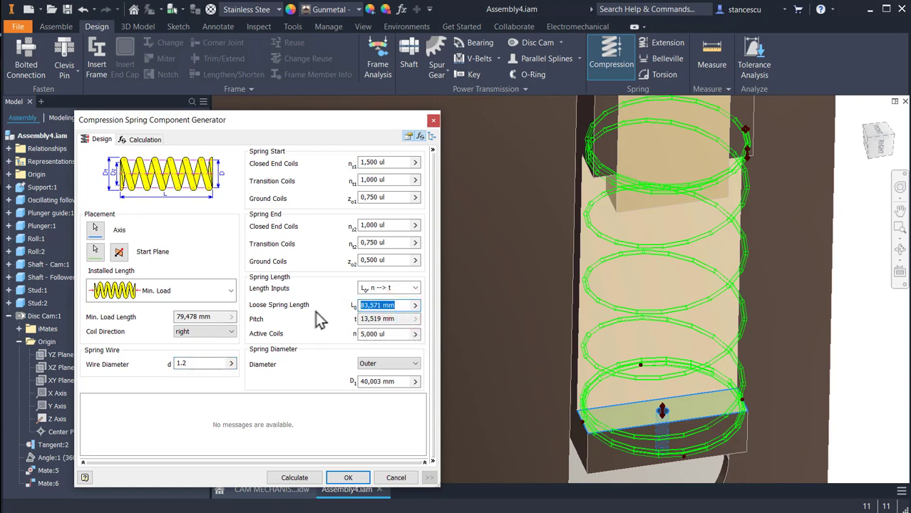
{"action": "type", "text": "82"}
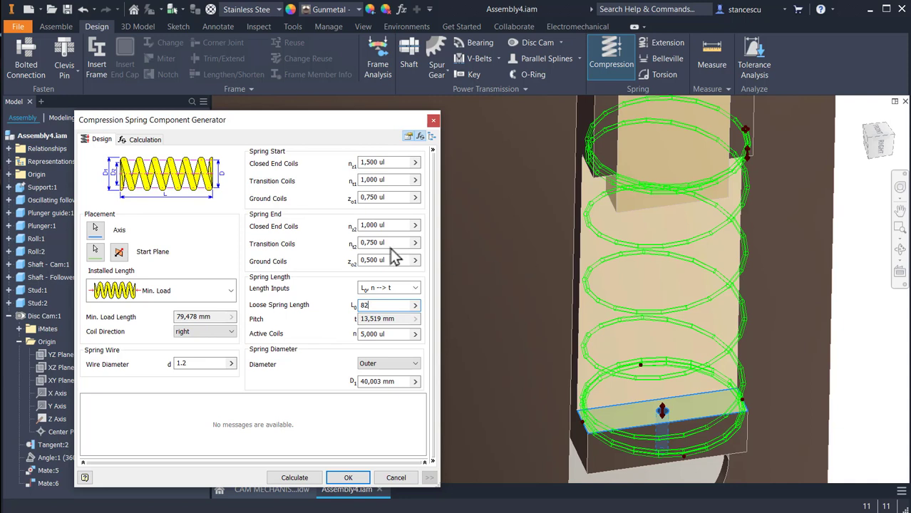
Show the spring's dimension diagram beside the settings and set the number of active coils to 19
{"action": "left_click", "coordinate": [161, 184]}
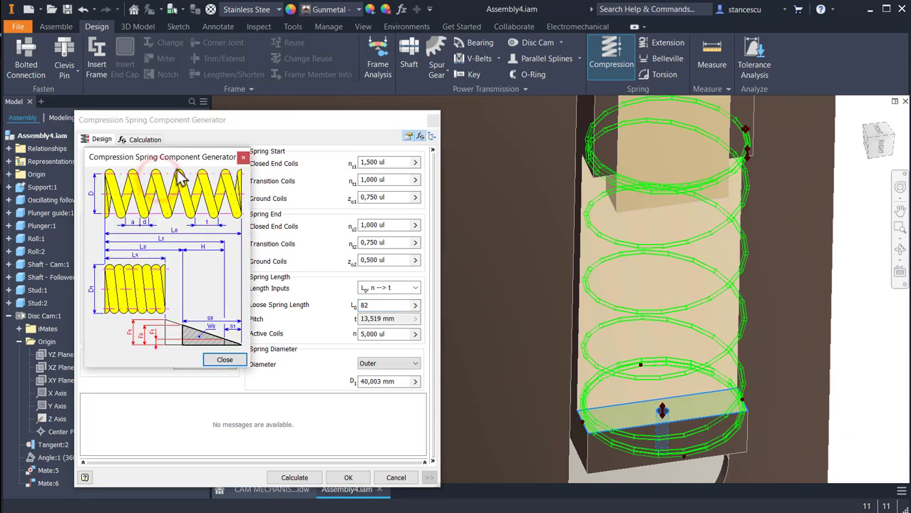
{"action": "left_click_drag", "start_coordinate": [189, 165], "coordinate": [551, 198]}
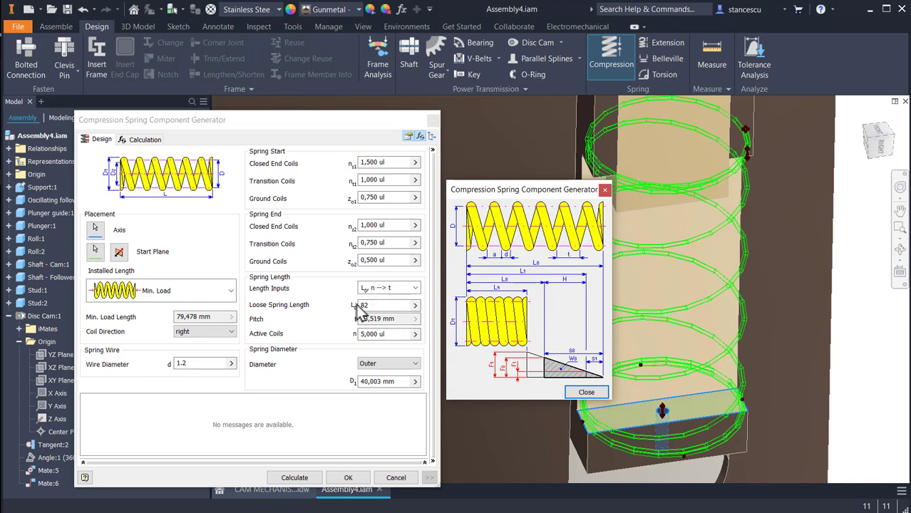
{"action": "left_click", "coordinate": [393, 335]}
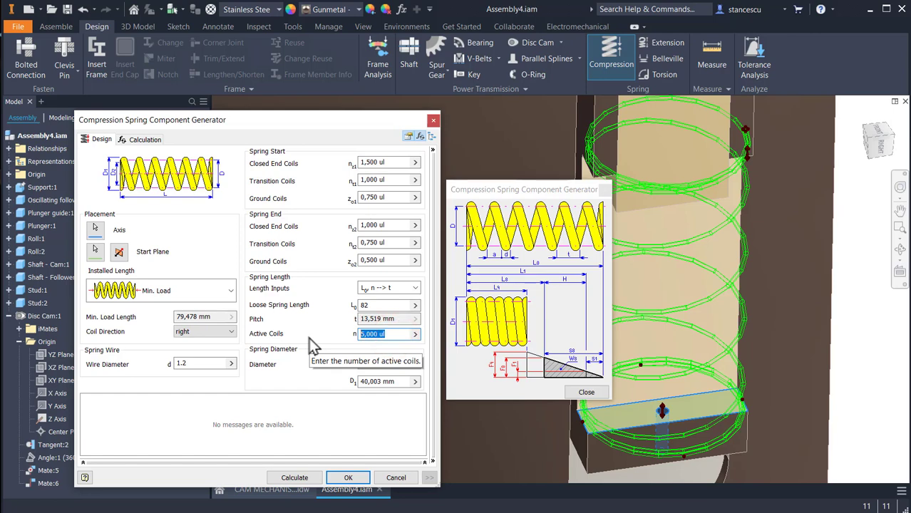
{"action": "type", "text": "1"}
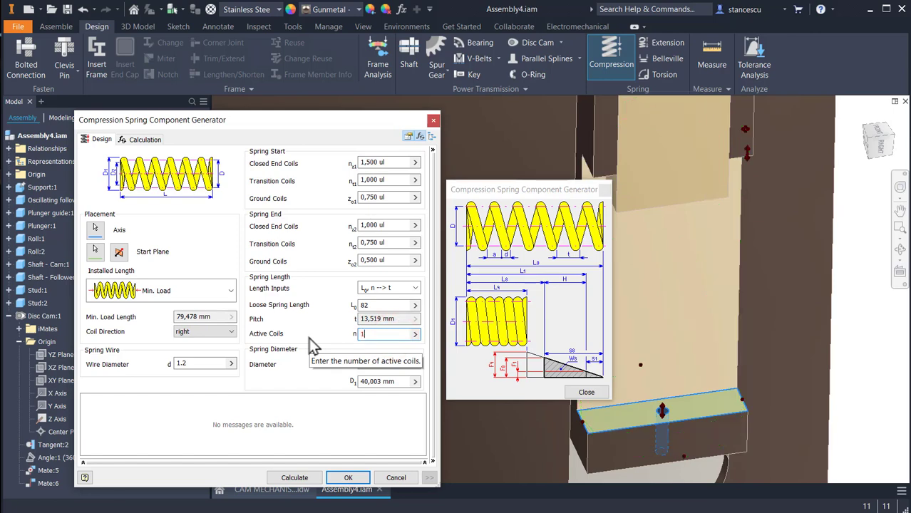
{"action": "type", "text": "9"}
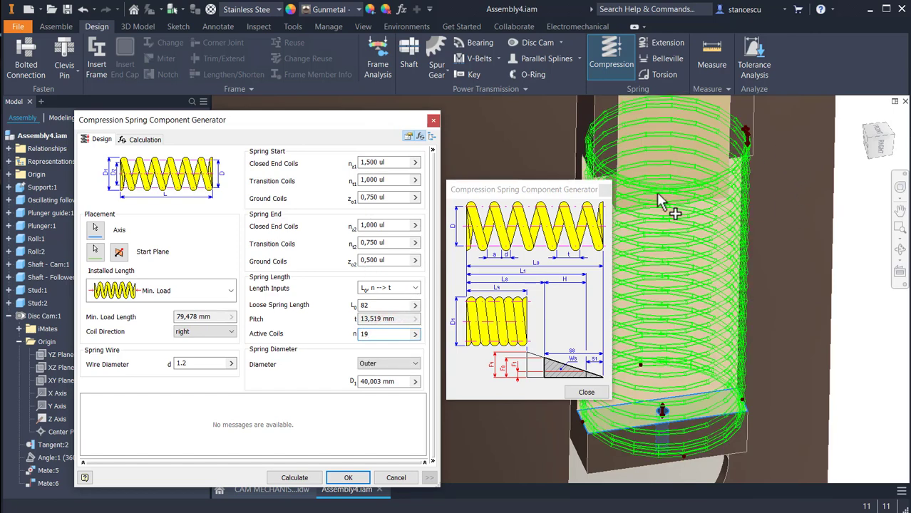
Set the spring's outer diameter to 10 mm and run the spring calculation
{"action": "left_click", "coordinate": [396, 381]}
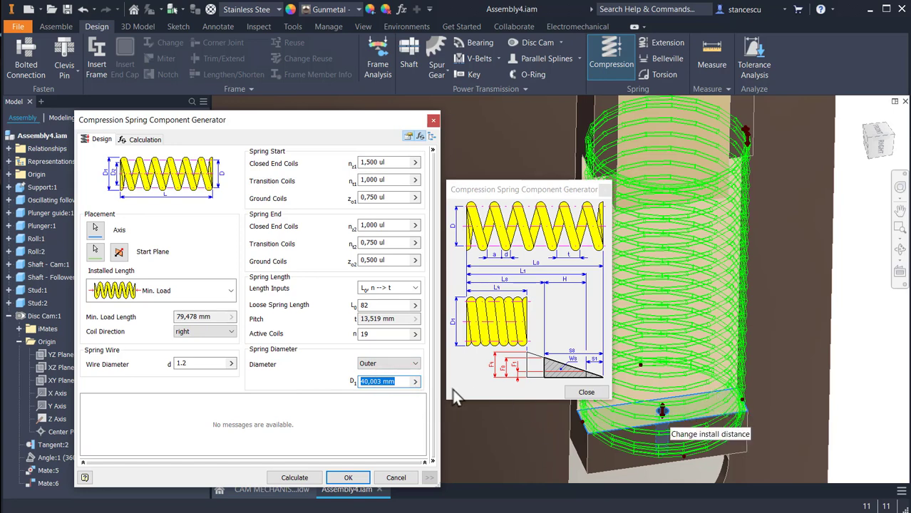
{"action": "type", "text": "1"}
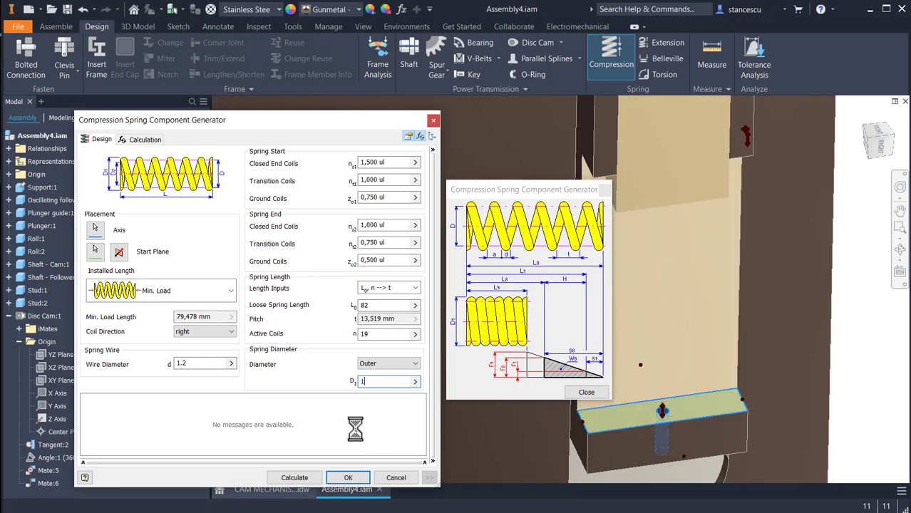
{"action": "key", "text": "BackSpace"}
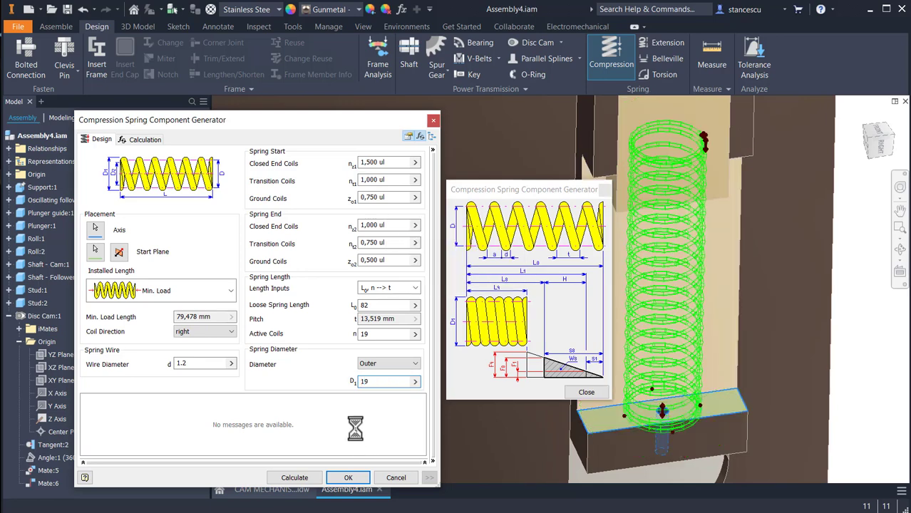
{"action": "type", "text": "0"}
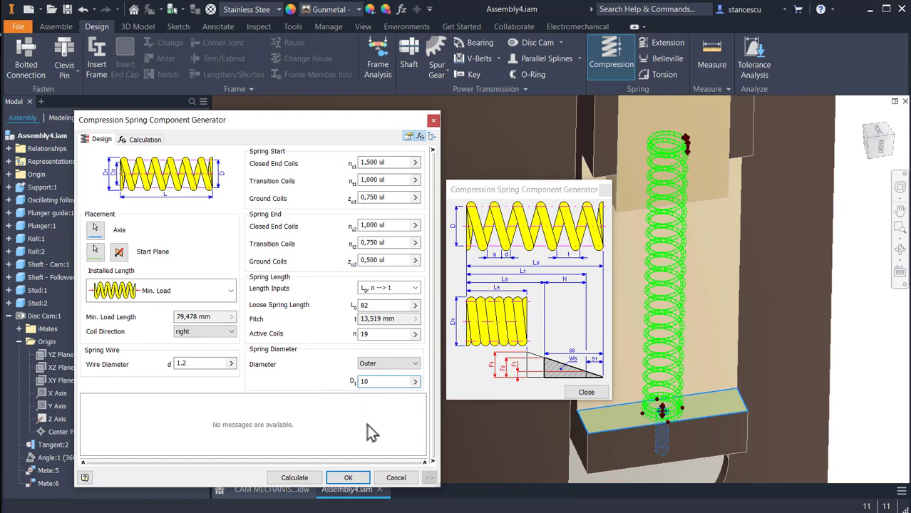
{"action": "left_click", "coordinate": [296, 478]}
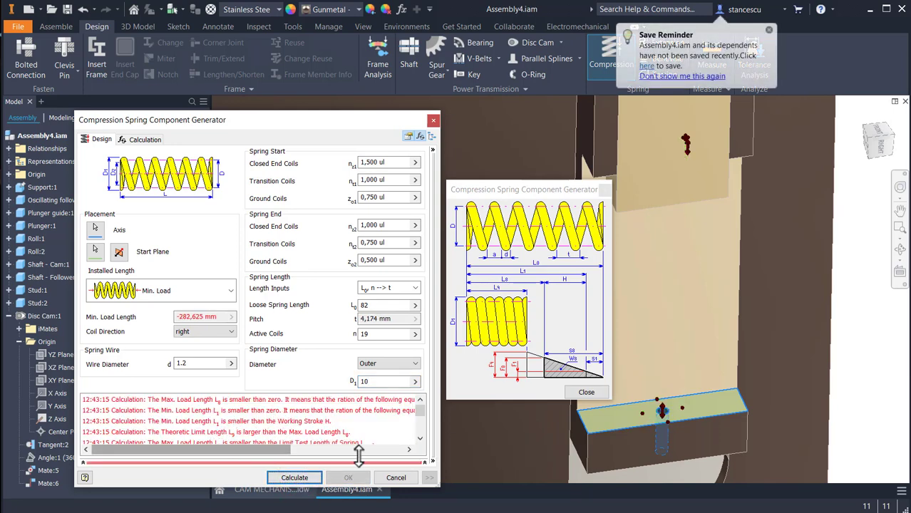
Set the spring's minimum load to 5 N, maximum load to 10 N and working load to 8 N, and recalculate with the diagram closed
{"action": "left_click", "coordinate": [143, 142]}
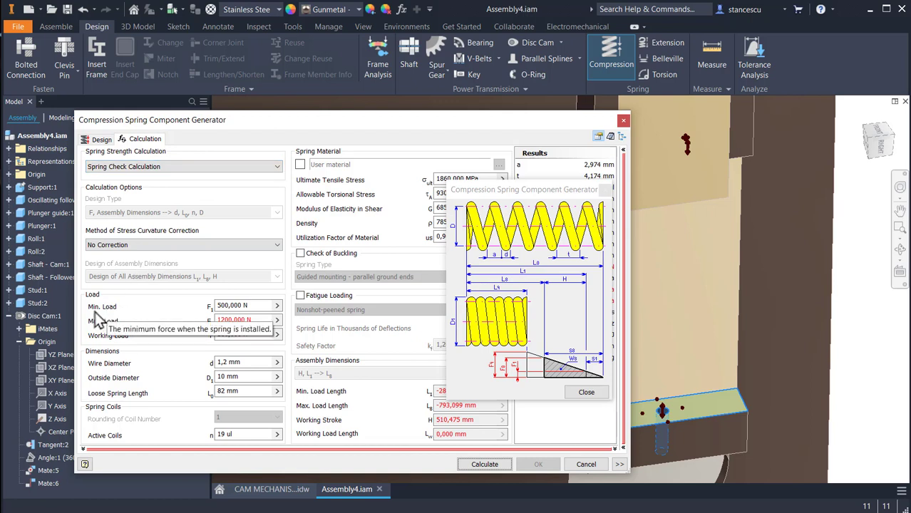
{"action": "double_click", "coordinate": [251, 305]}
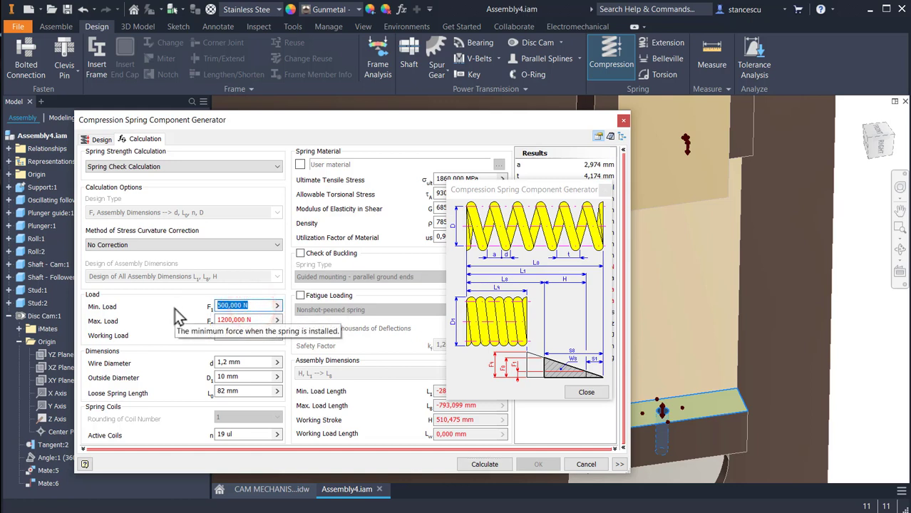
{"action": "type", "text": "5"}
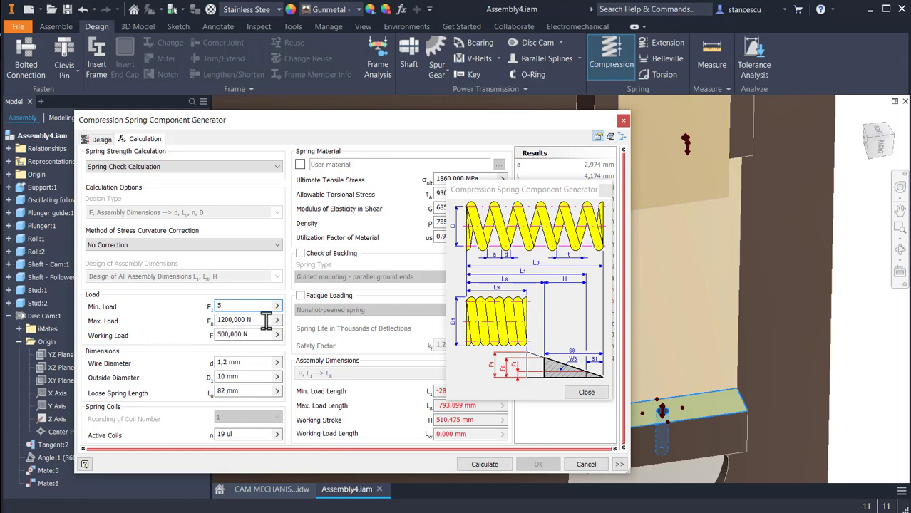
{"action": "left_click_drag", "start_coordinate": [260, 323], "coordinate": [215, 320]}
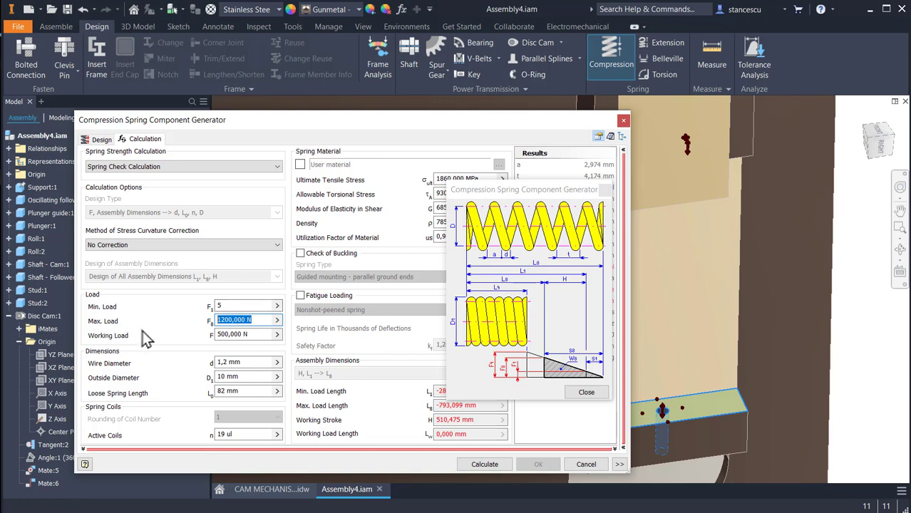
{"action": "type", "text": "10"}
{"action": "left_click_drag", "start_coordinate": [262, 338], "coordinate": [216, 336]}
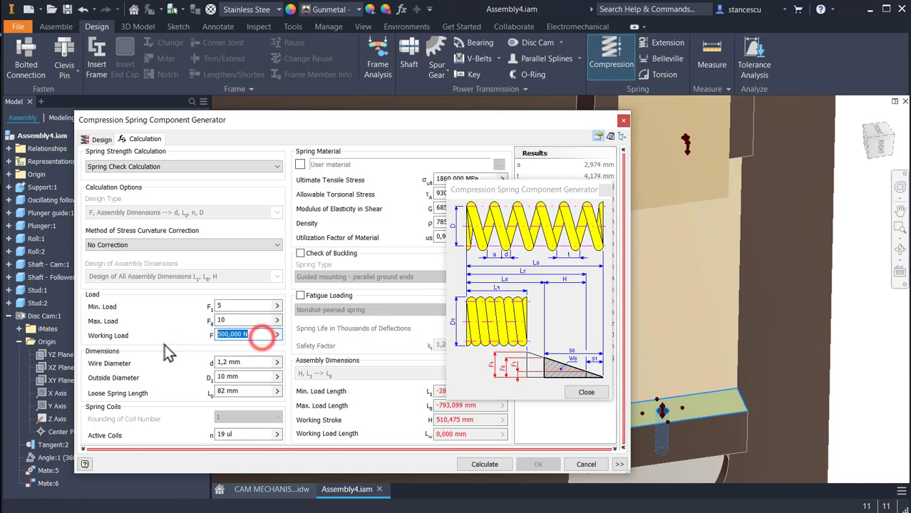
{"action": "type", "text": "8"}
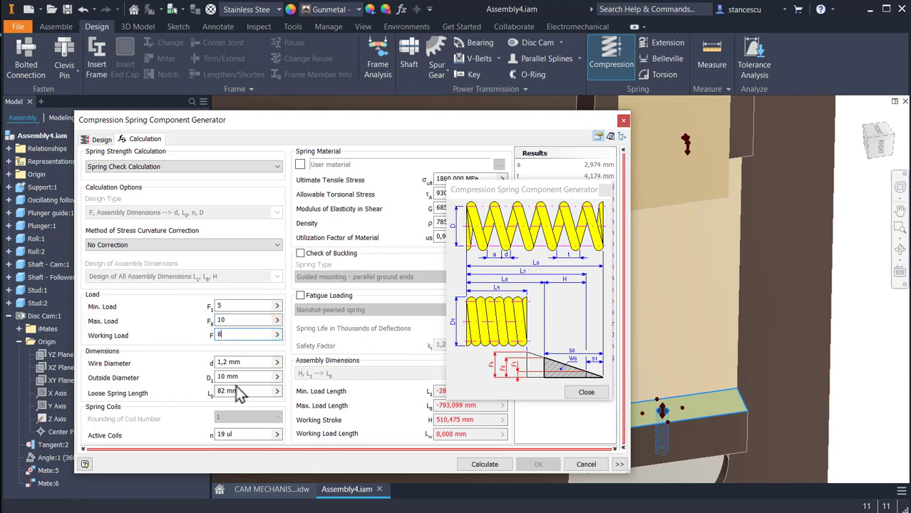
{"action": "left_click", "coordinate": [602, 188]}
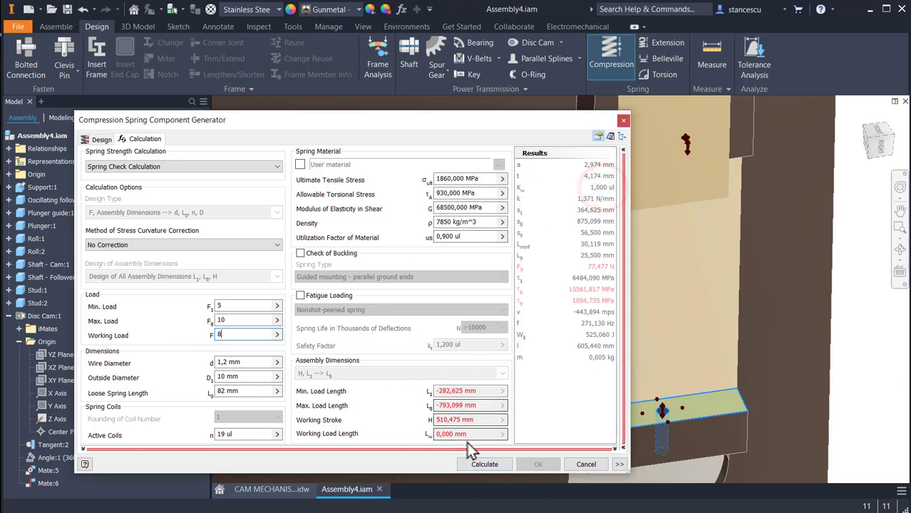
{"action": "left_click", "coordinate": [482, 467]}
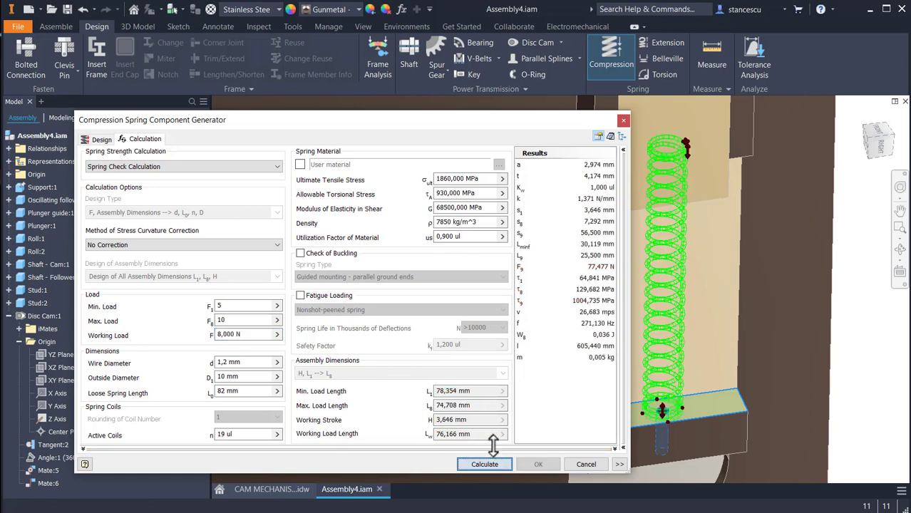
Display the calculation messages and generate the compression spring in the assembly with the proposed file name
{"action": "double_click", "coordinate": [611, 448]}
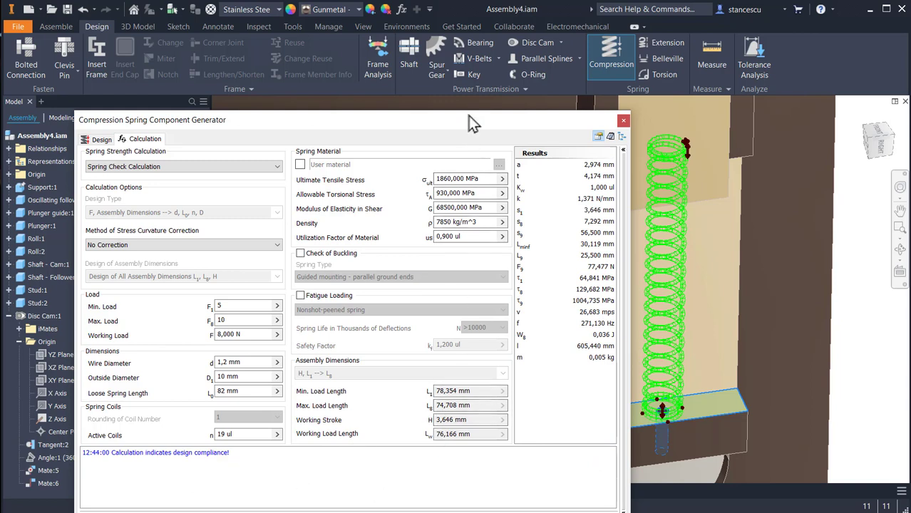
{"action": "left_click_drag", "start_coordinate": [470, 120], "coordinate": [464, 68]}
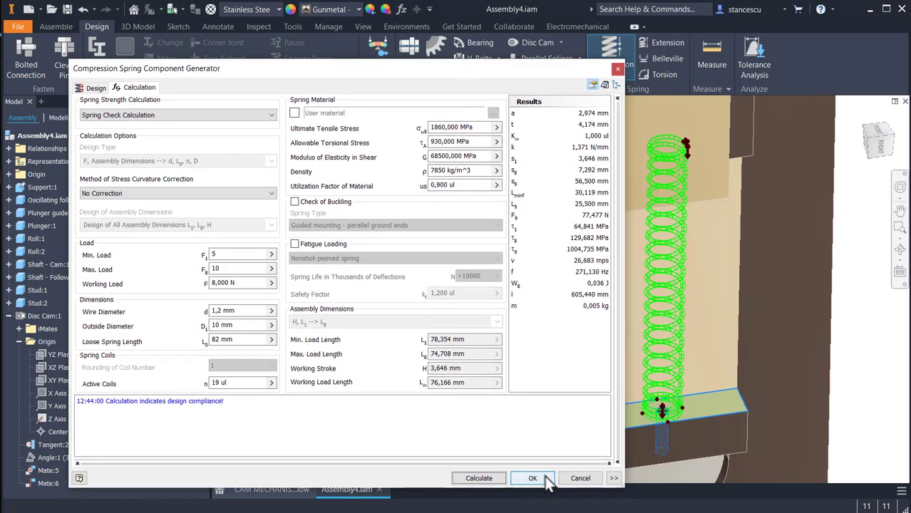
{"action": "left_click", "coordinate": [545, 480]}
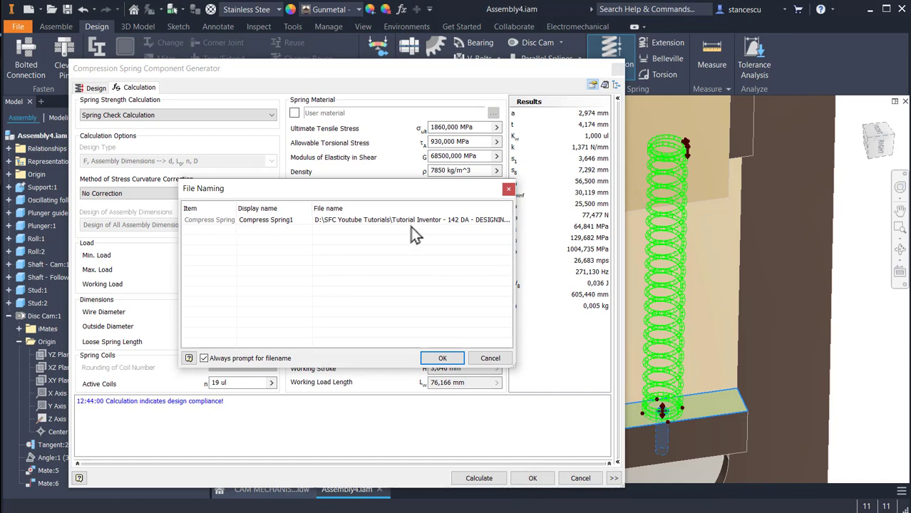
{"action": "left_click", "coordinate": [441, 359]}
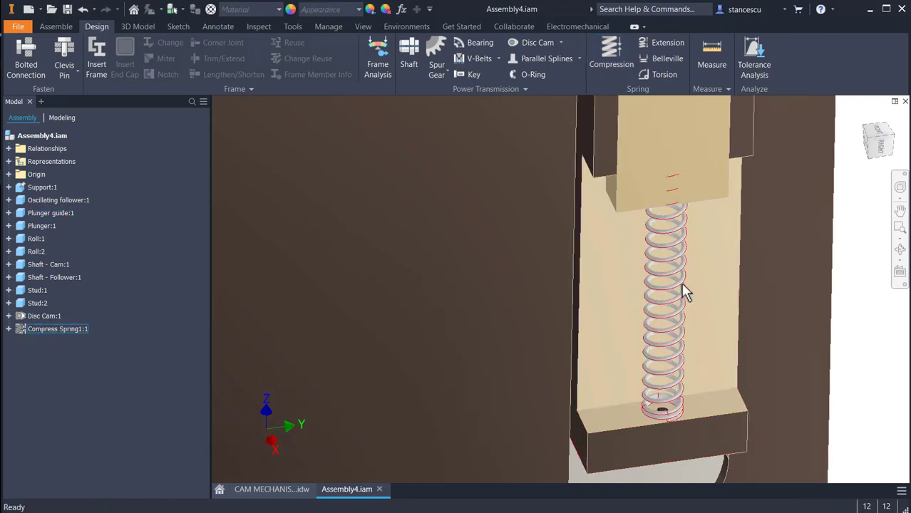
{"action": "scroll", "coordinate": [465, 350], "scroll_direction": "down", "scroll_amount": 3}
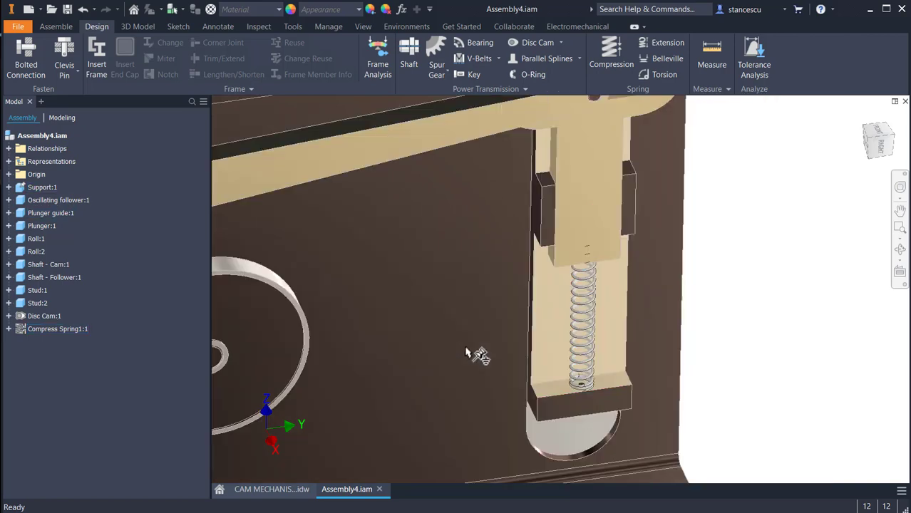
Rotate the disc cam back and forth to examine the plunger's motion against the compression spring, and restore the home view
{"action": "middle_click_drag", "start_coordinate": [448, 342], "coordinate": [582, 276]}
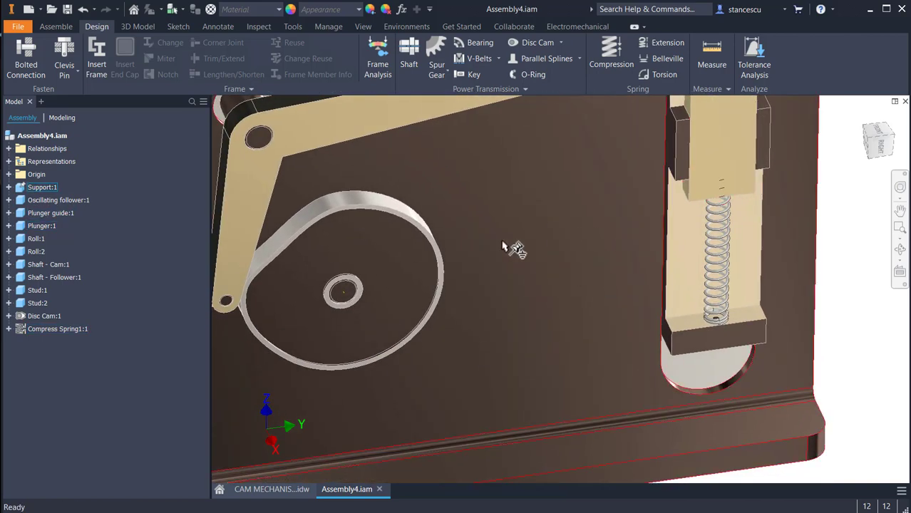
{"action": "left_click_drag", "start_coordinate": [385, 243], "coordinate": [360, 262]}
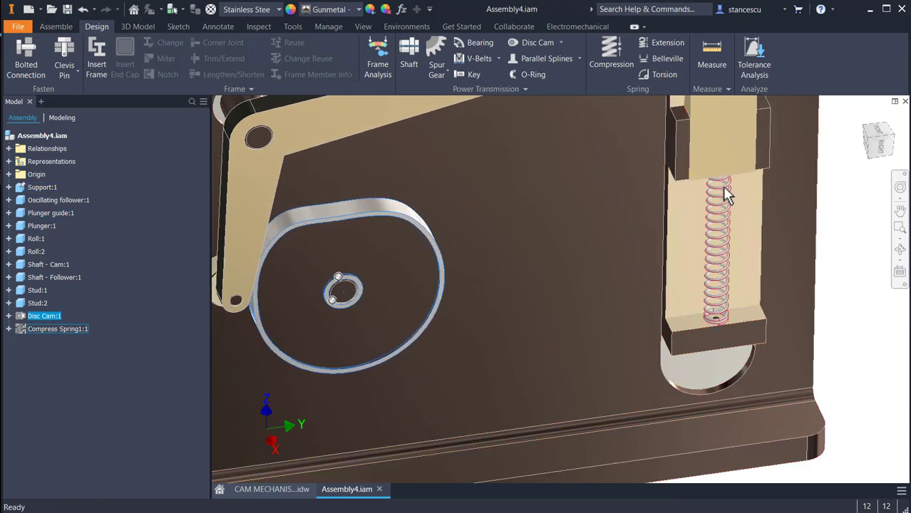
{"action": "scroll", "coordinate": [685, 228], "scroll_direction": "down", "scroll_amount": 3}
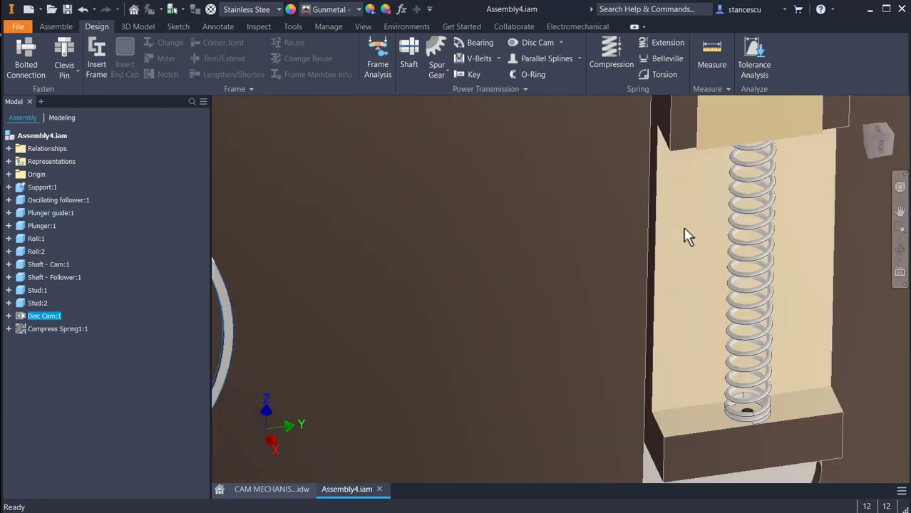
{"action": "middle_click_drag", "start_coordinate": [688, 236], "coordinate": [747, 229]}
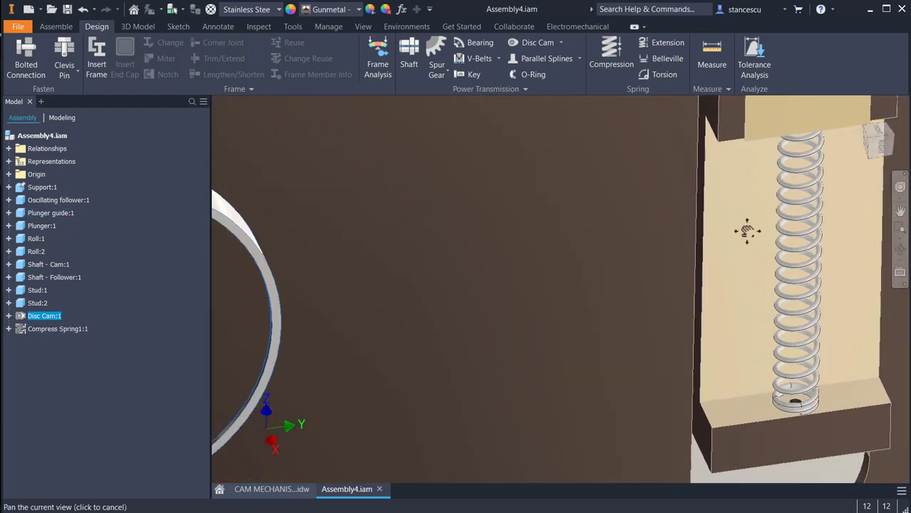
{"action": "scroll", "coordinate": [747, 230], "scroll_direction": "up", "scroll_amount": 1}
{"action": "left_click_drag", "start_coordinate": [291, 251], "coordinate": [253, 369]}
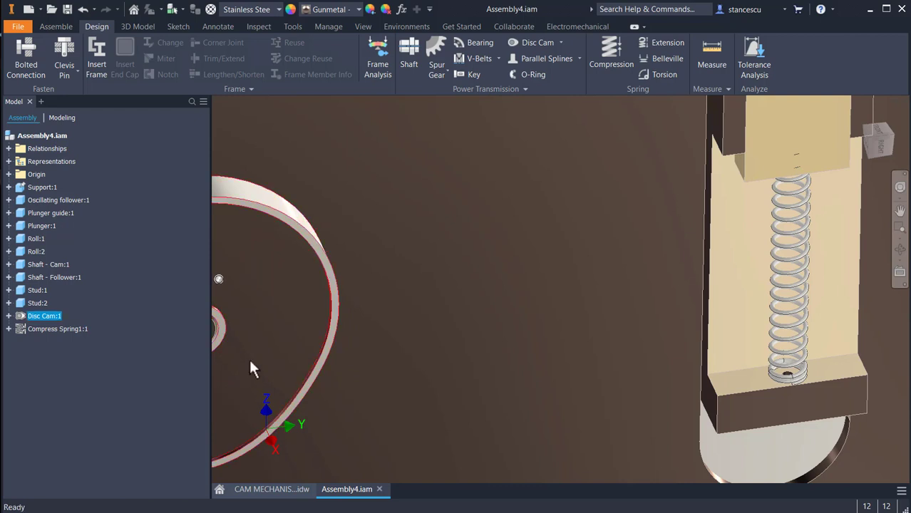
{"action": "left_click_drag", "start_coordinate": [276, 281], "coordinate": [270, 341]}
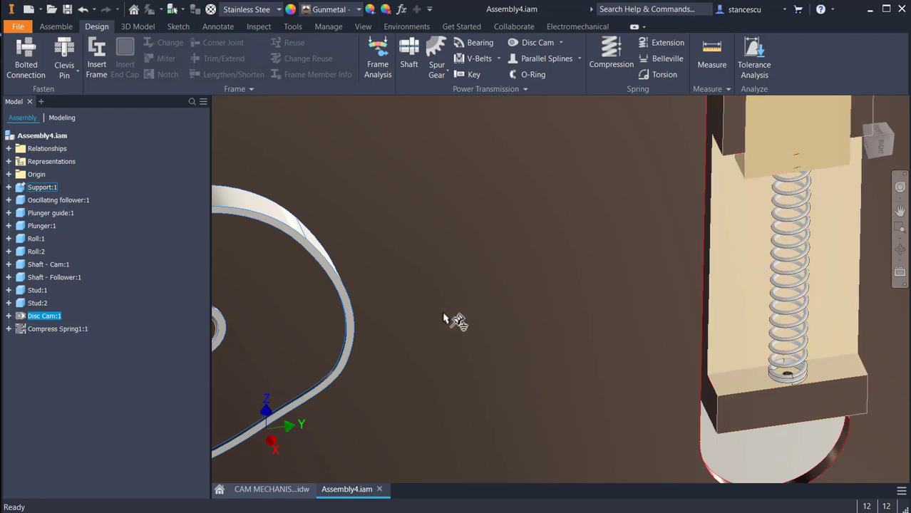
{"action": "left_click_drag", "start_coordinate": [286, 271], "coordinate": [307, 268]}
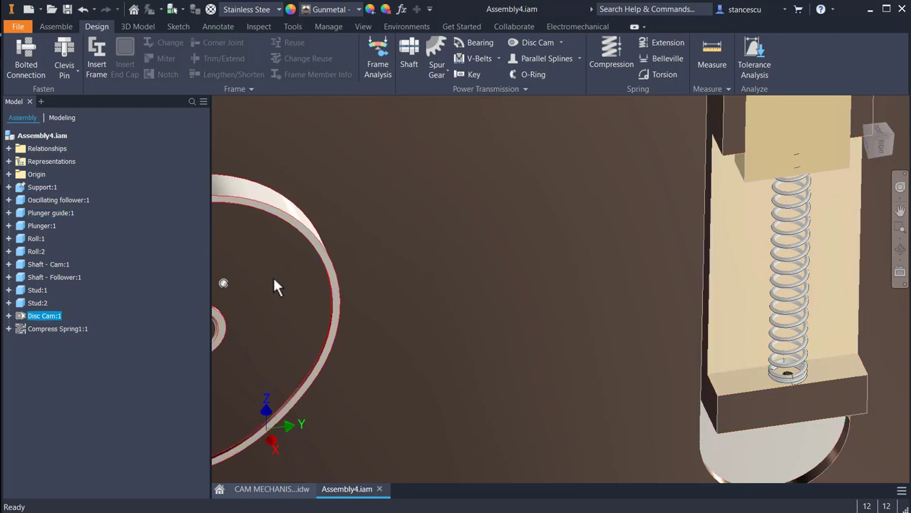
{"action": "left_click", "coordinate": [464, 273]}
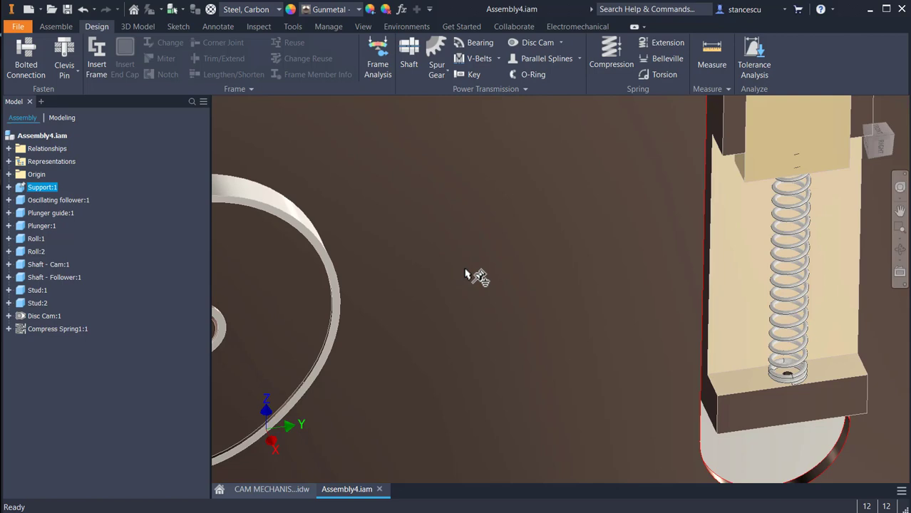
{"action": "key", "text": "F6"}
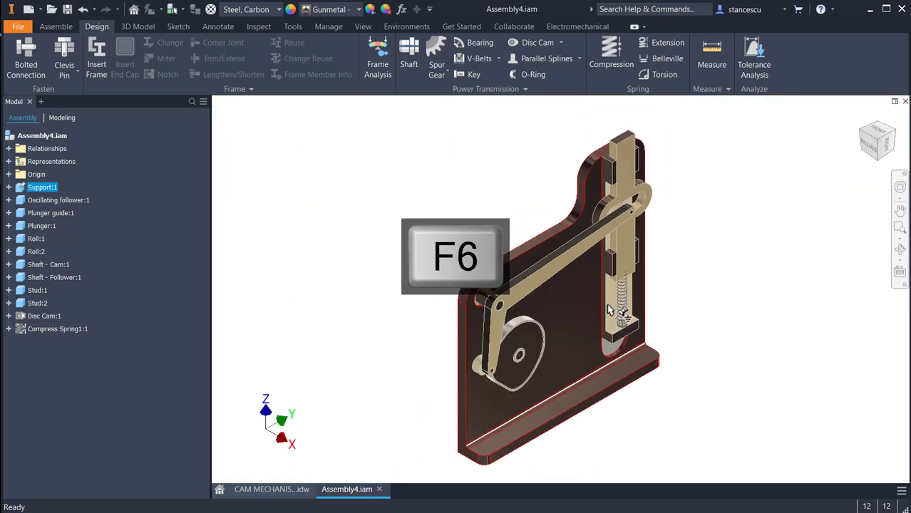
{"action": "left_click", "coordinate": [697, 285]}
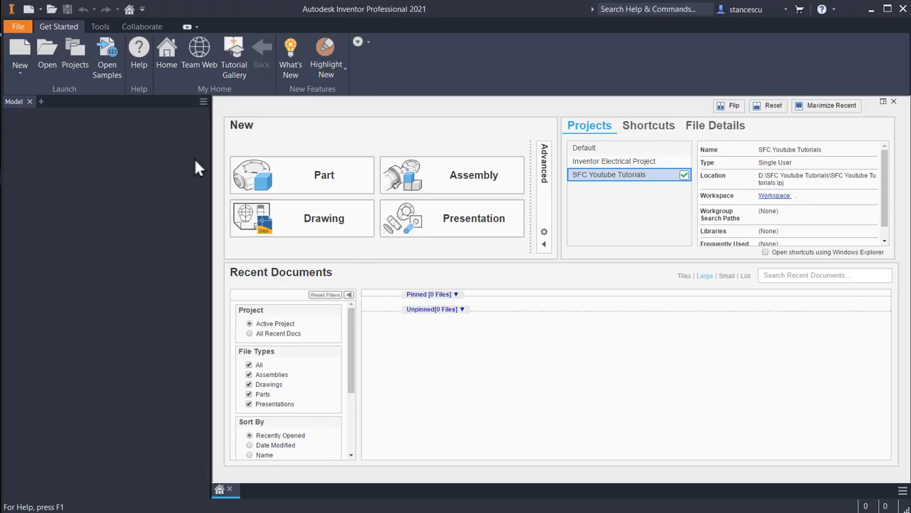
Create a new metric assembly from Standard (mm).iam and place DISK.ipt grounded at the origin
{"action": "left_click", "coordinate": [28, 9]}
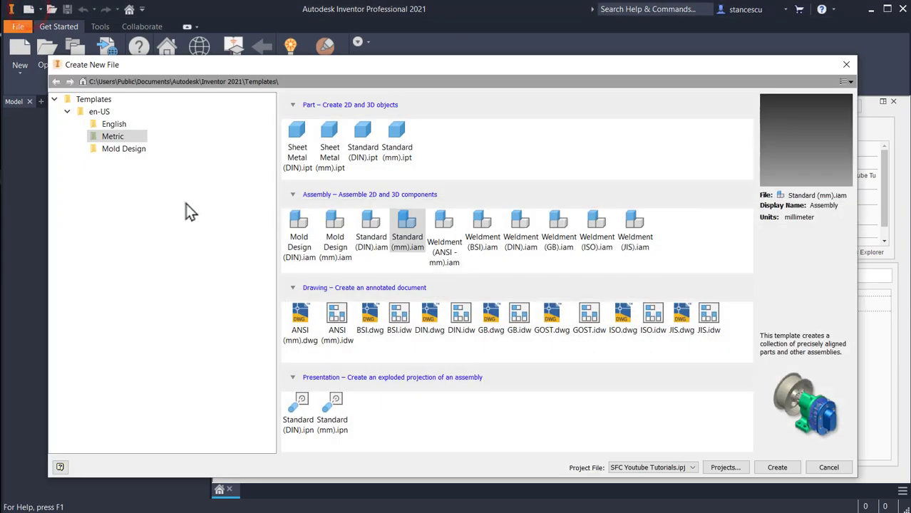
{"action": "double_click", "coordinate": [408, 237]}
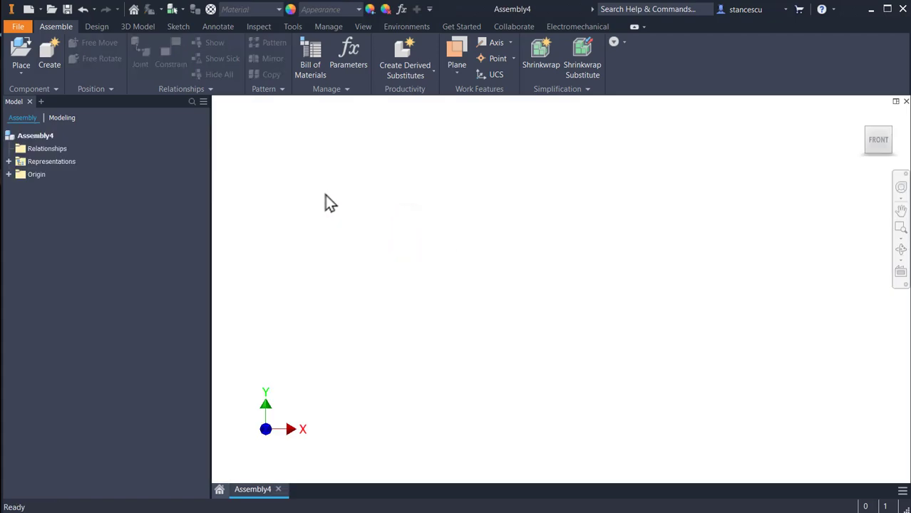
{"action": "left_click", "coordinate": [16, 51]}
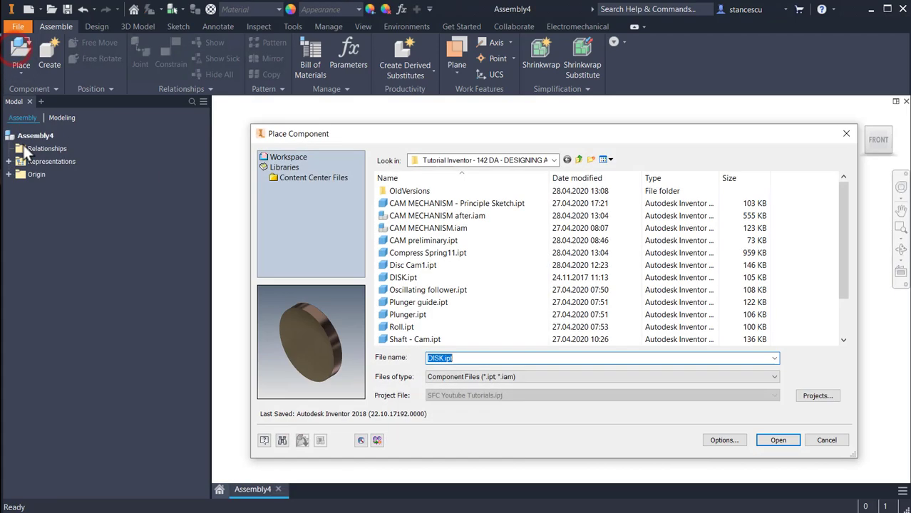
{"action": "left_click", "coordinate": [414, 278]}
{"action": "double_click", "coordinate": [414, 278]}
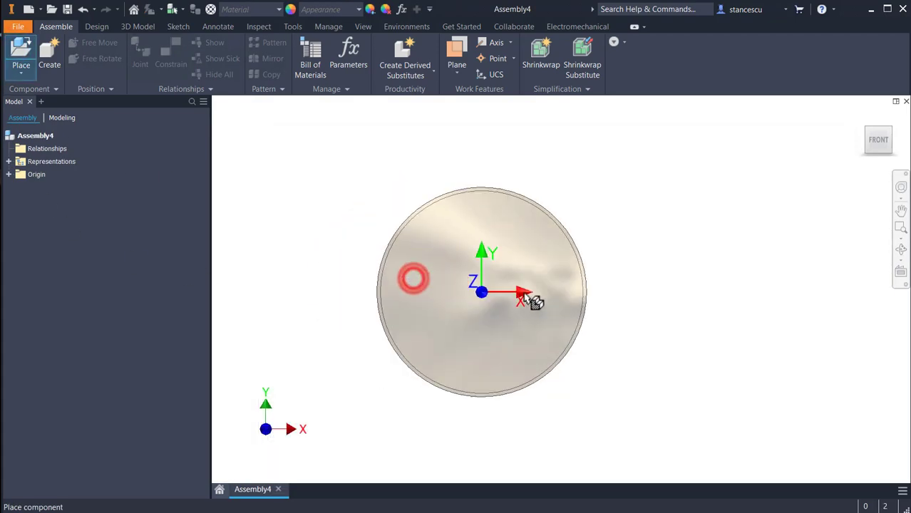
{"action": "right_click", "coordinate": [530, 291]}
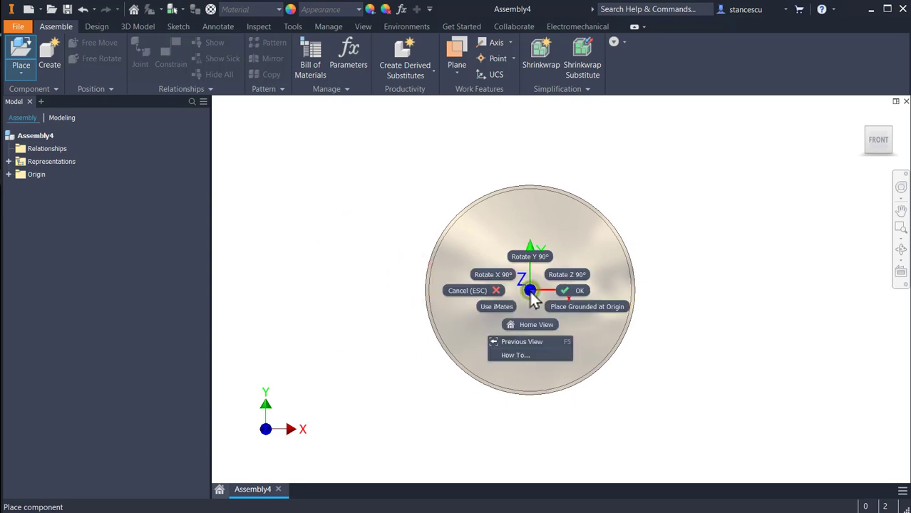
{"action": "left_click", "coordinate": [581, 309]}
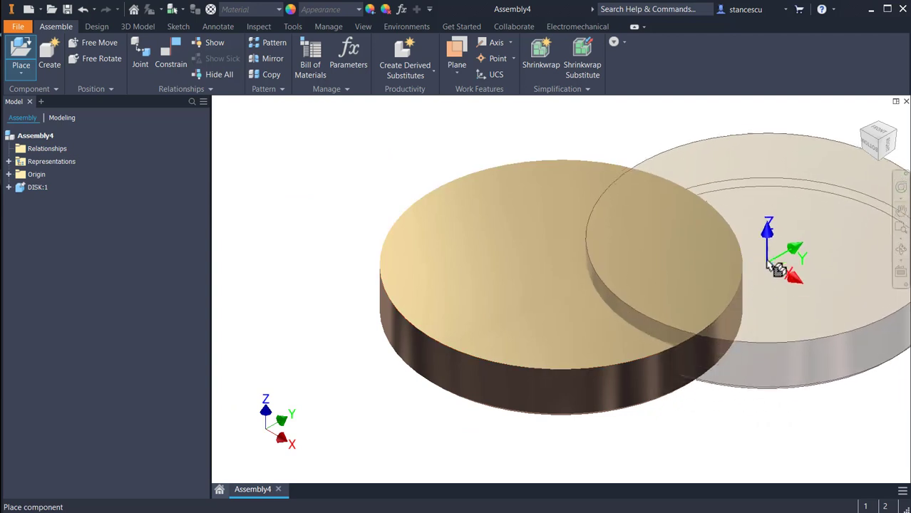
Place a second, ungrounded instance of the disk beside the first and finish placing components
{"action": "left_click", "coordinate": [773, 243]}
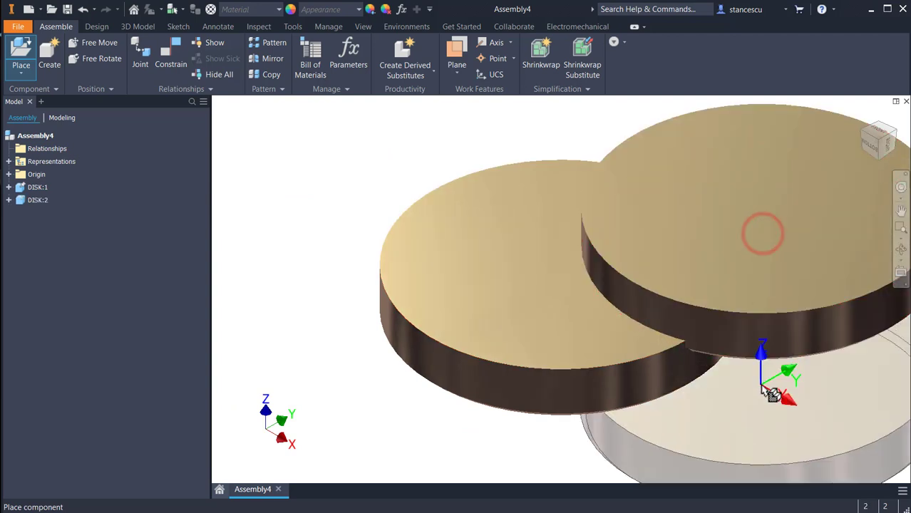
{"action": "right_click", "coordinate": [765, 385]}
{"action": "left_click", "coordinate": [802, 385]}
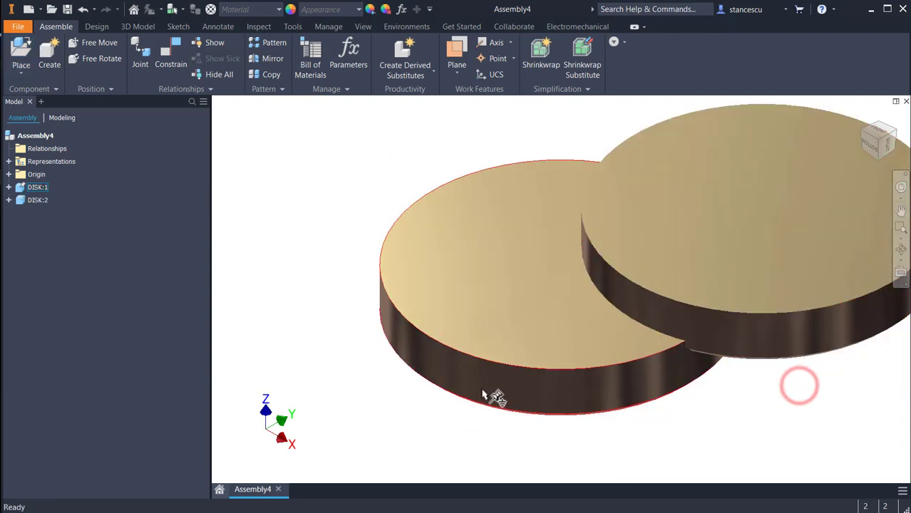
Mate the facing flat faces of the two disks at 0 mm offset and align their axes with a second mate
{"action": "left_click", "coordinate": [159, 48]}
{"action": "left_click", "coordinate": [475, 277]}
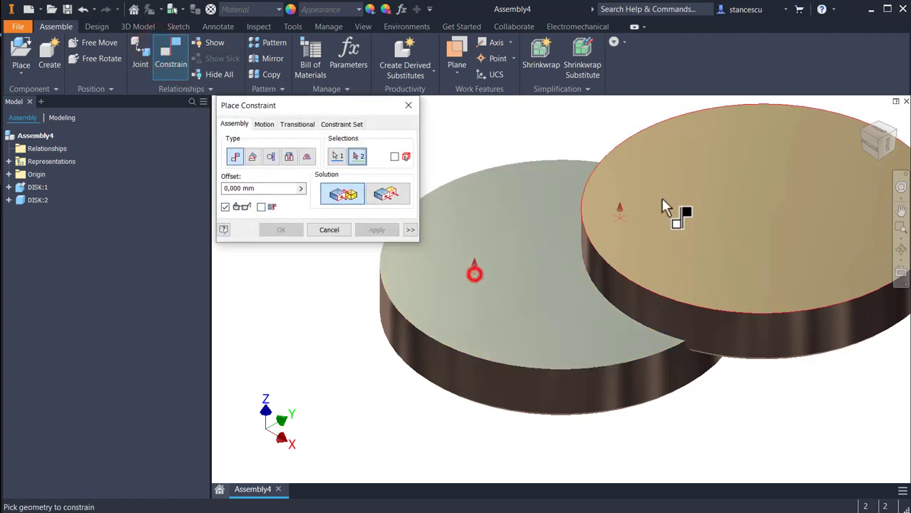
{"action": "left_click", "coordinate": [749, 143]}
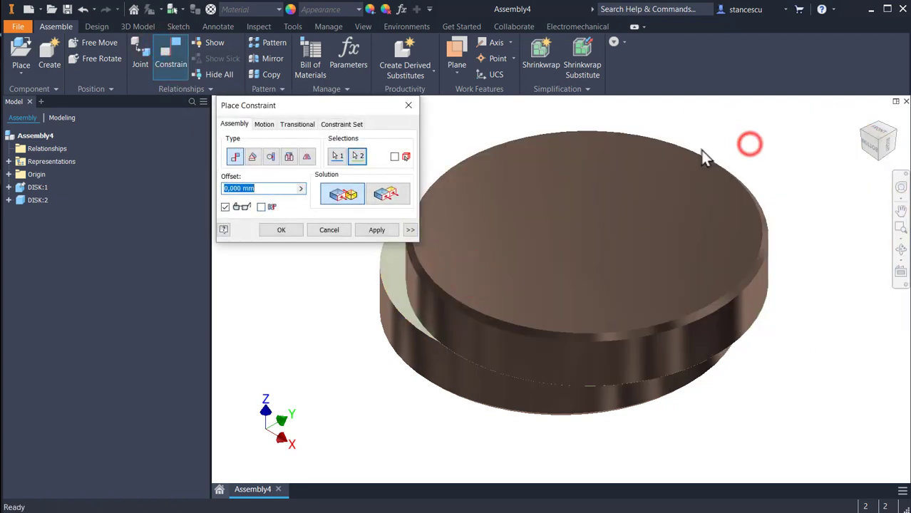
{"action": "left_click", "coordinate": [370, 229]}
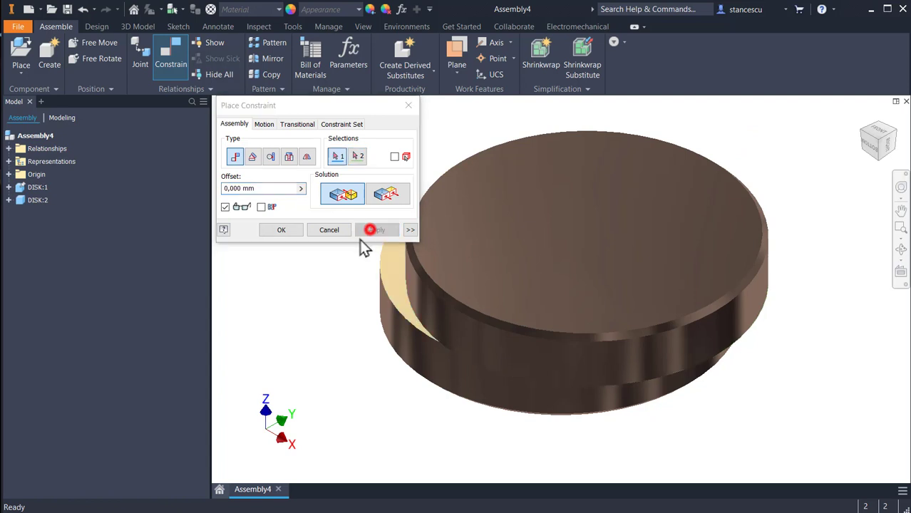
{"action": "left_click", "coordinate": [399, 342]}
{"action": "left_click", "coordinate": [426, 311]}
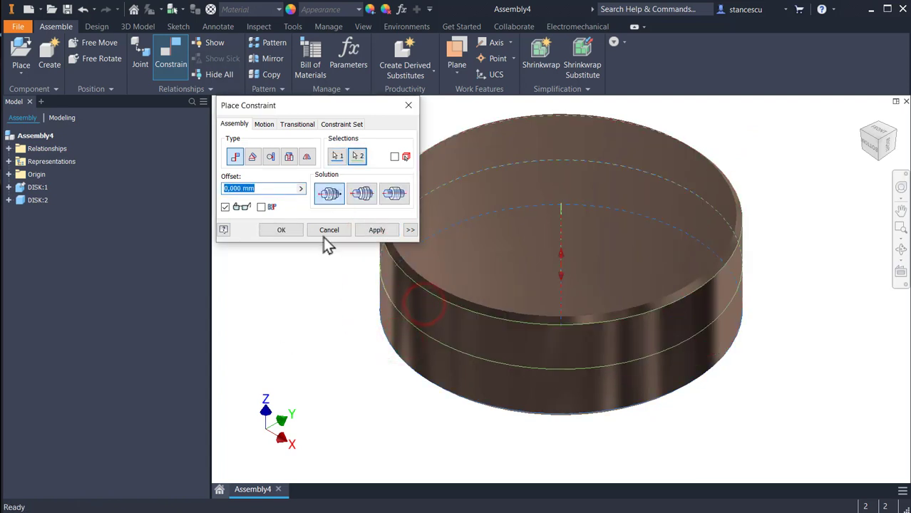
{"action": "left_click", "coordinate": [285, 229]}
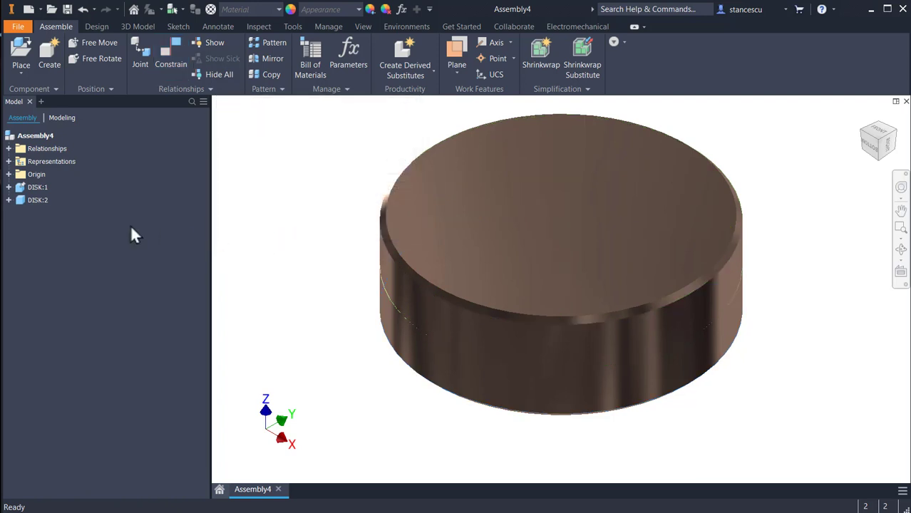
Set the offset of the face mate between the disks to 123 mm and delete that mate, keeping the axis mate
{"action": "left_click", "coordinate": [10, 187]}
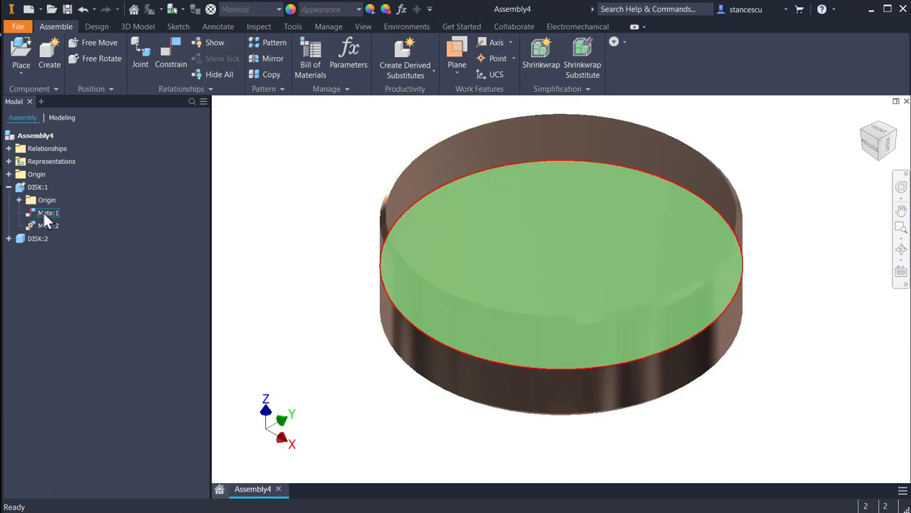
{"action": "double_click", "coordinate": [43, 214]}
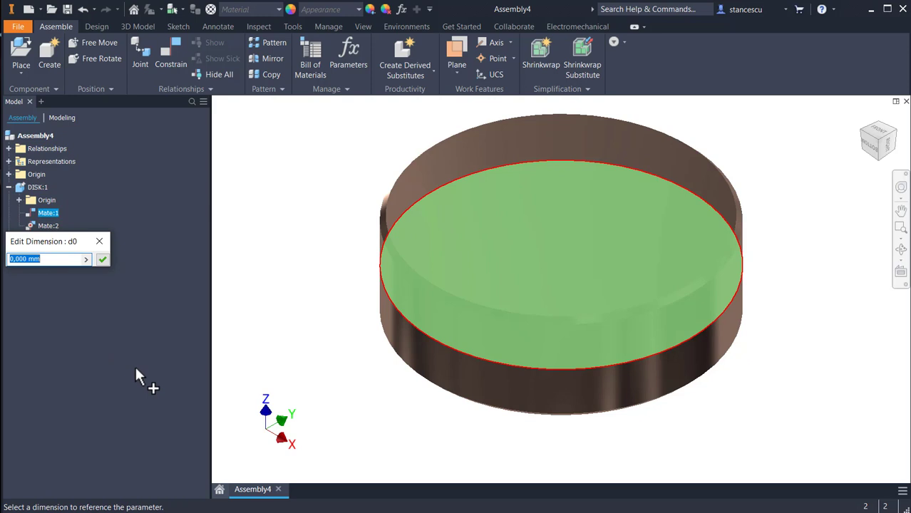
{"action": "type", "text": "123"}
{"action": "key", "text": "Return"}
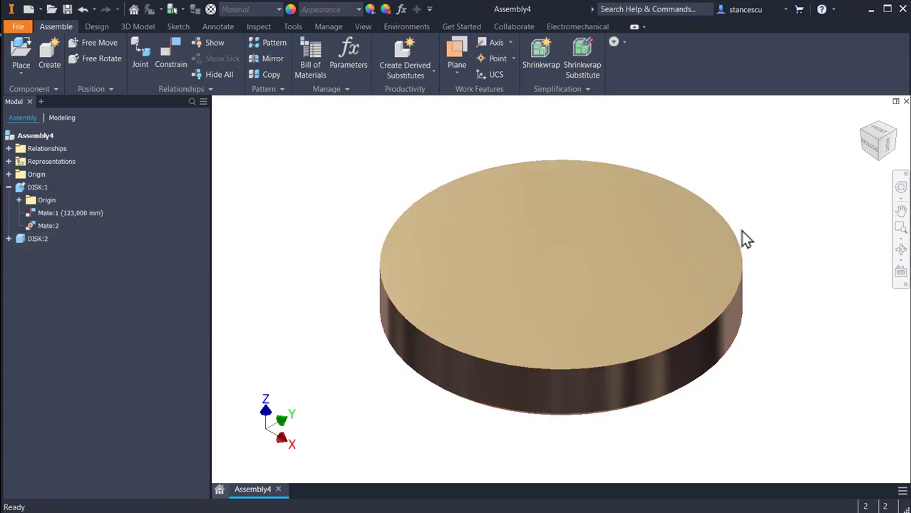
{"action": "key", "text": "Home"}
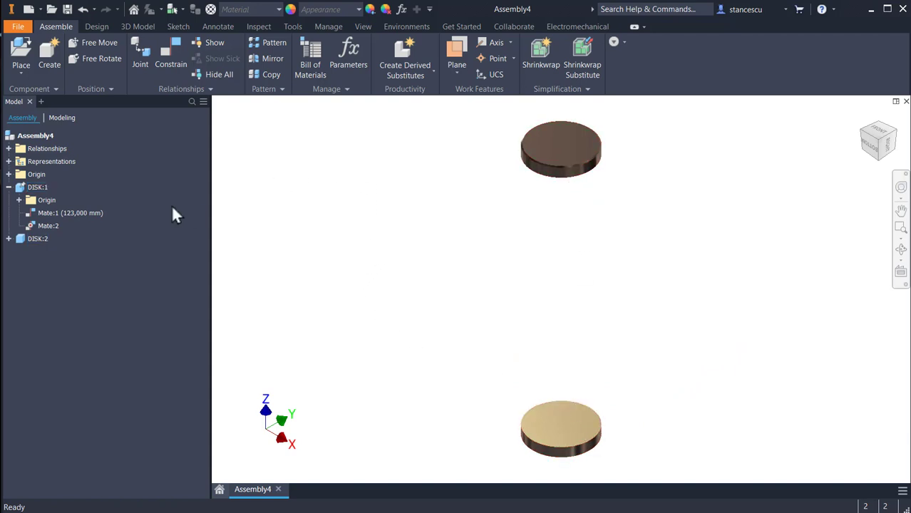
{"action": "right_click", "coordinate": [35, 212]}
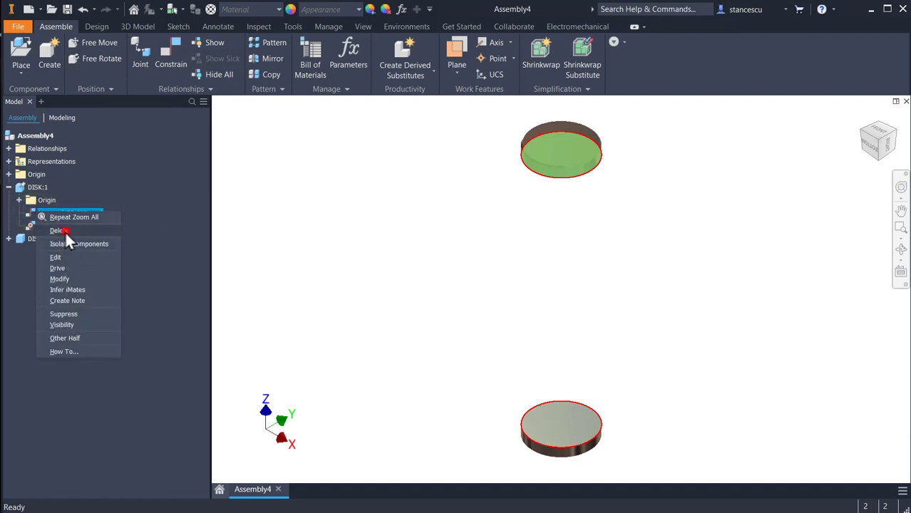
{"action": "left_click", "coordinate": [65, 233]}
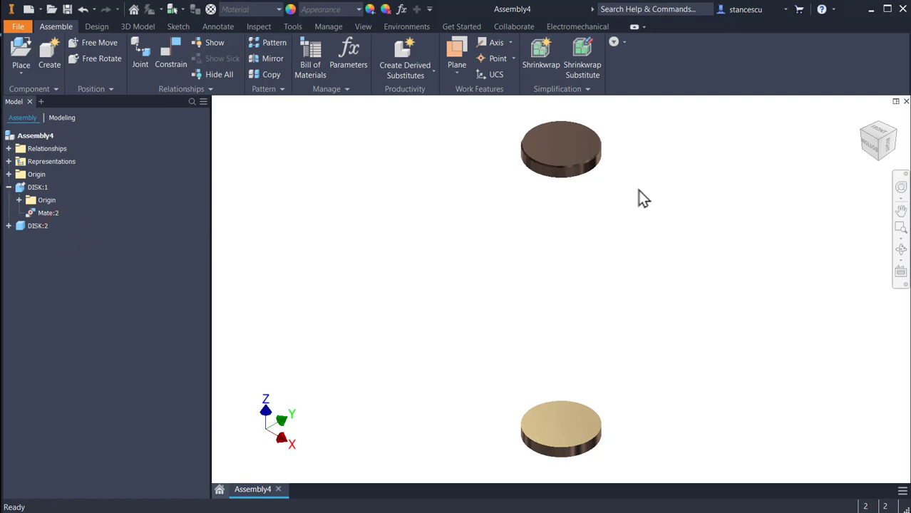
Edit the grounded disk in place, assign it the material Steel, Carbon, and return to the assembly
{"action": "left_click", "coordinate": [563, 168]}
{"action": "double_click", "coordinate": [564, 424]}
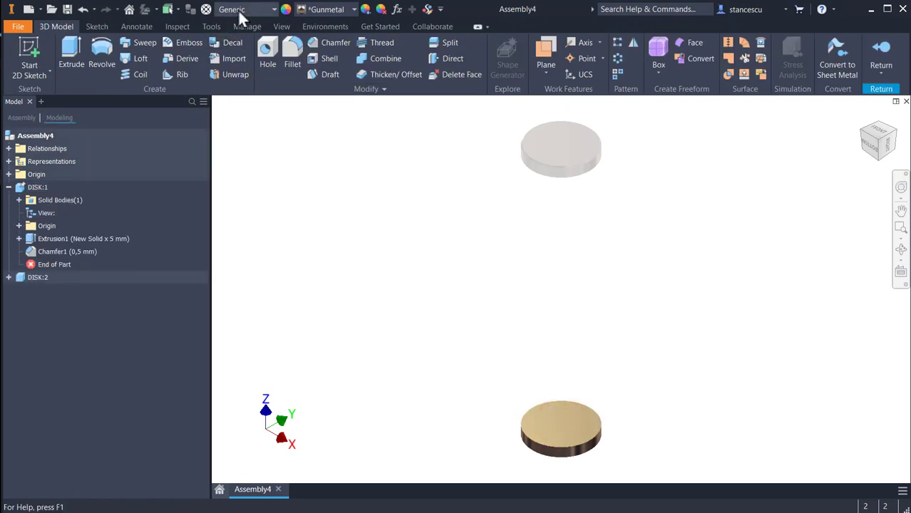
{"action": "left_click", "coordinate": [268, 9]}
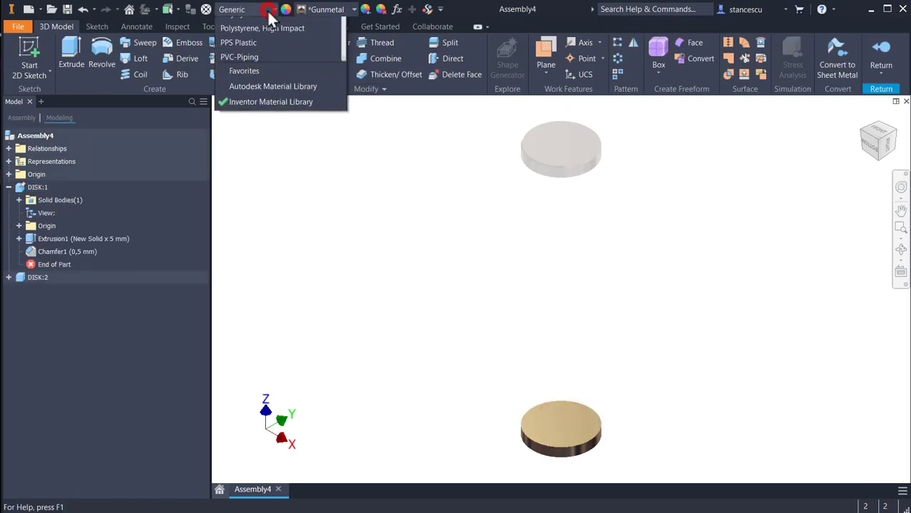
{"action": "scroll", "coordinate": [251, 224], "scroll_direction": "down", "scroll_amount": 7}
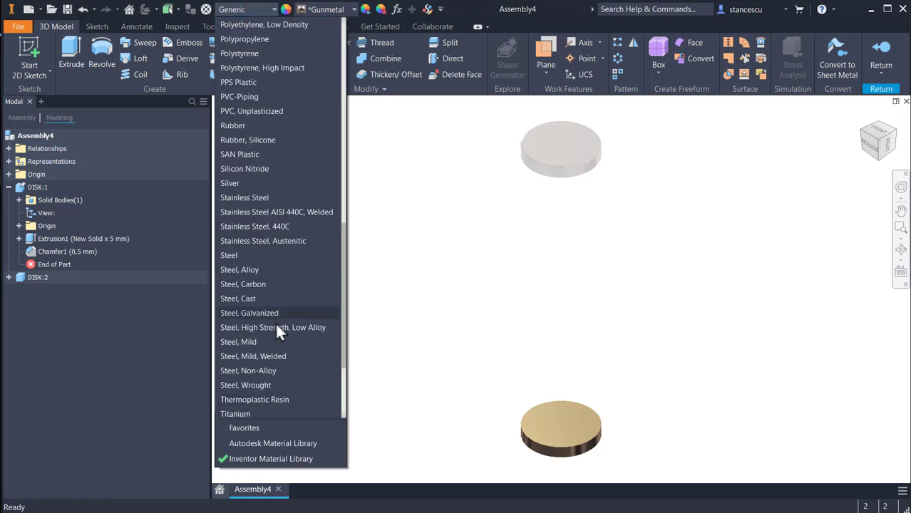
{"action": "left_click", "coordinate": [261, 283]}
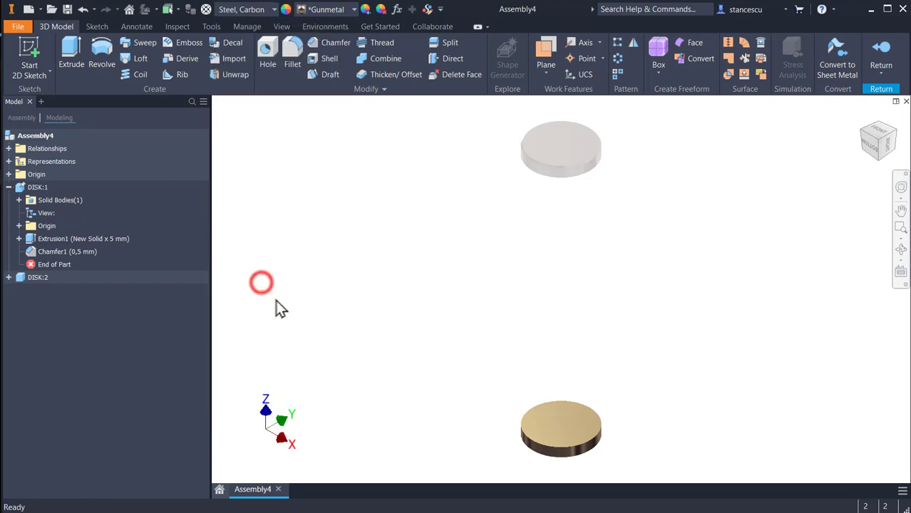
{"action": "left_click", "coordinate": [883, 51]}
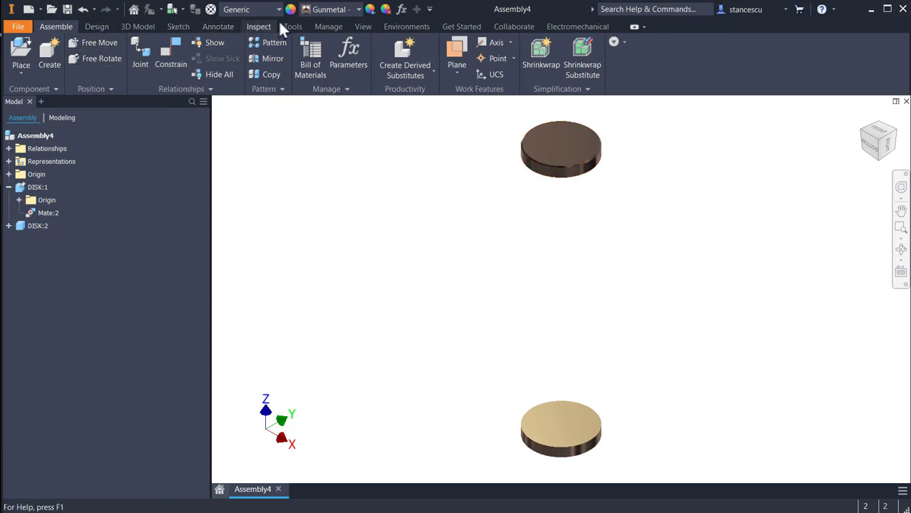
Enter the Dynamic Simulation environment and define gravity by vector components with g[Z] set to -9810 mm/s^2
{"action": "left_click", "coordinate": [407, 27]}
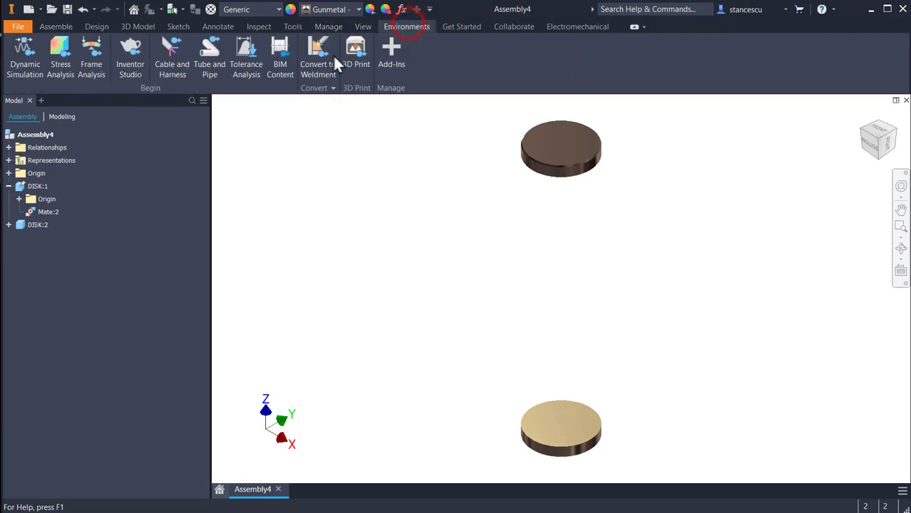
{"action": "left_click", "coordinate": [28, 56]}
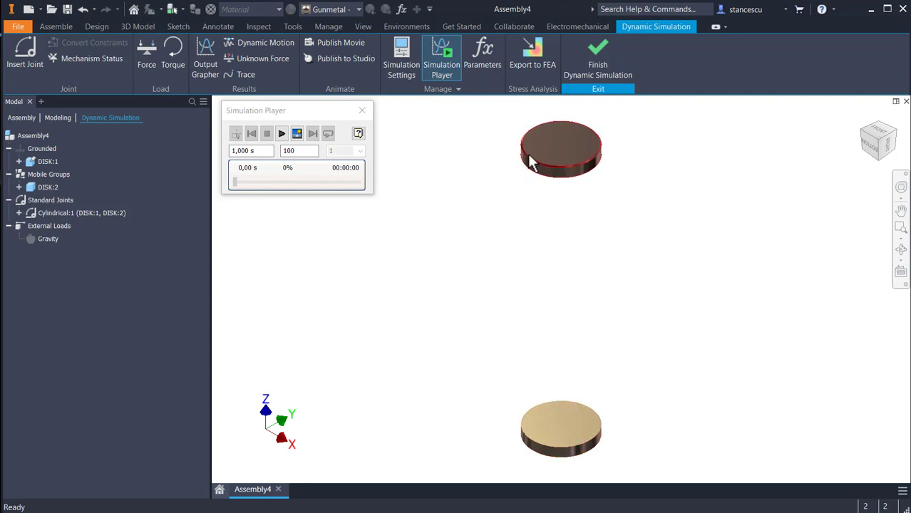
{"action": "double_click", "coordinate": [33, 237]}
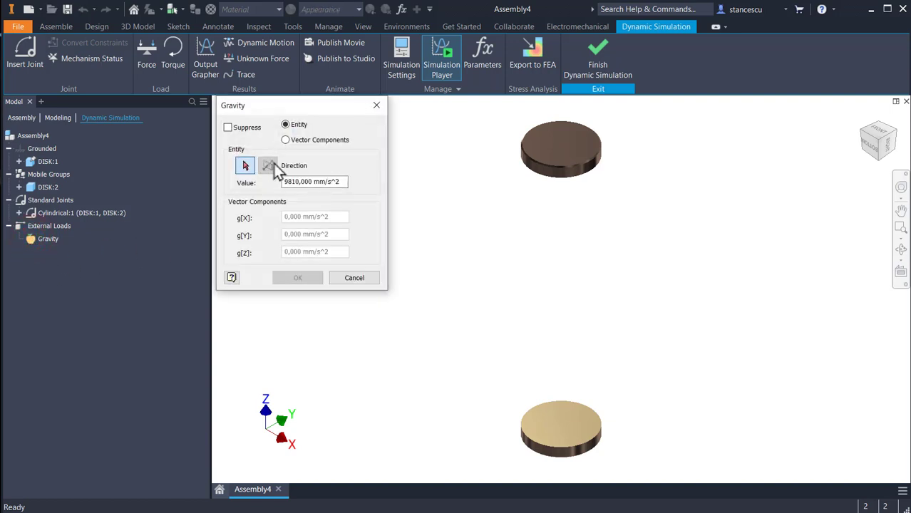
{"action": "left_click", "coordinate": [343, 182]}
{"action": "key", "text": "shift+Home"}
{"action": "key", "text": "ctrl+c"}
{"action": "left_click", "coordinate": [286, 140]}
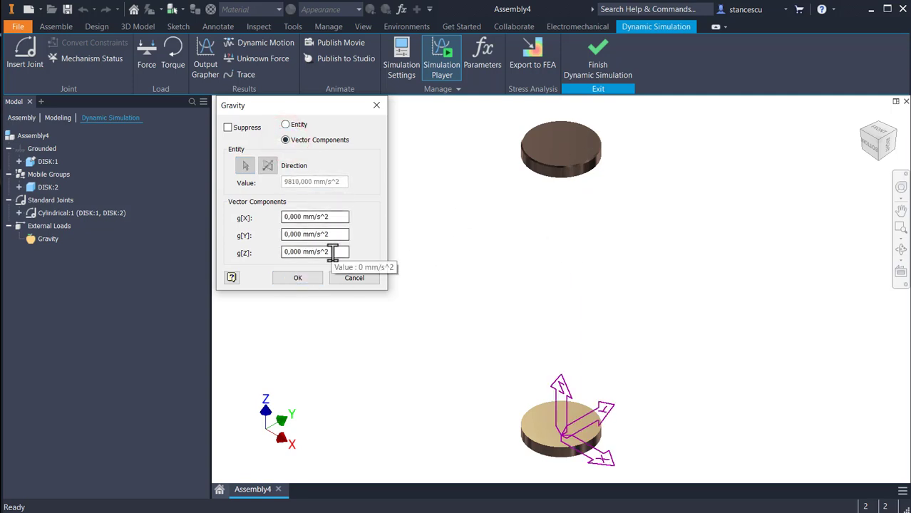
{"action": "left_click", "coordinate": [332, 252]}
{"action": "key", "text": "shift+Home"}
{"action": "type", "text": "-"}
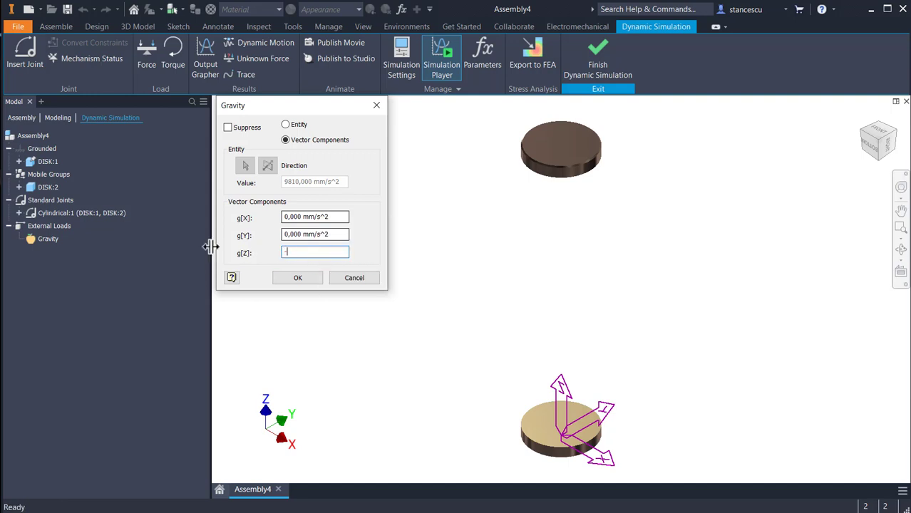
{"action": "key", "text": "ctrl+v"}
{"action": "left_click", "coordinate": [299, 278]}
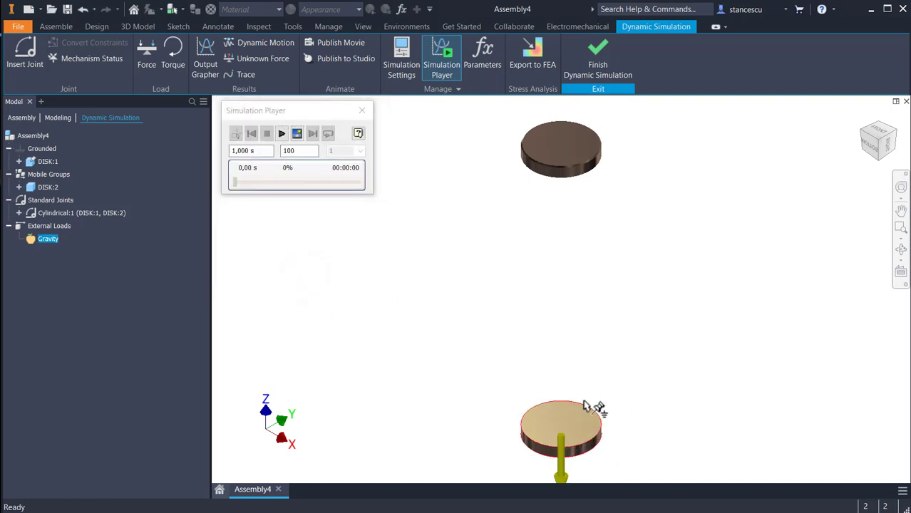
Orbit the two disks to a steep view from above and switch the display to perspective projection
{"action": "middle_click_drag", "start_coordinate": [647, 390], "coordinate": [642, 379]}
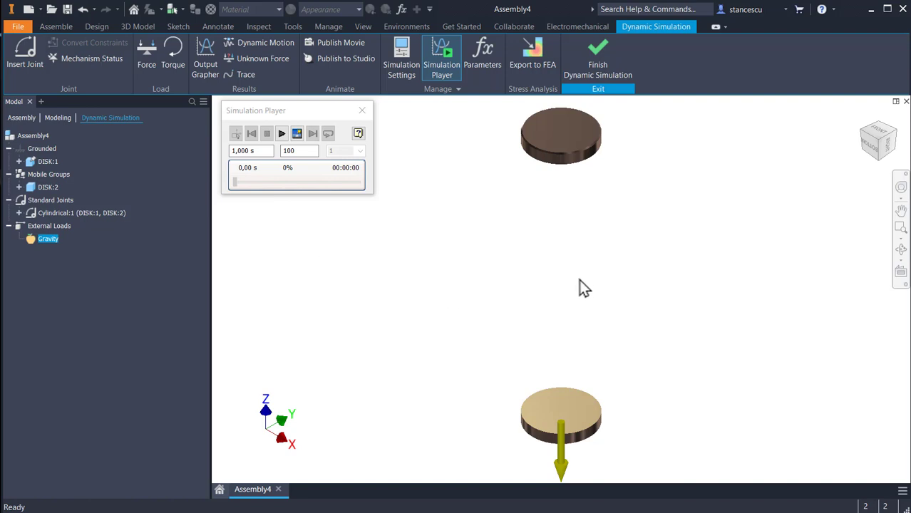
{"action": "left_click", "coordinate": [901, 248]}
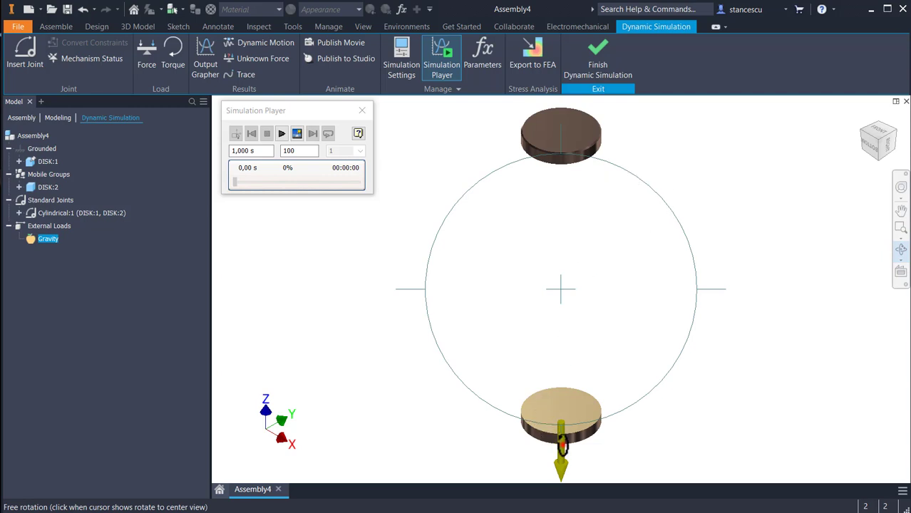
{"action": "left_click_drag", "start_coordinate": [561, 445], "coordinate": [559, 467]}
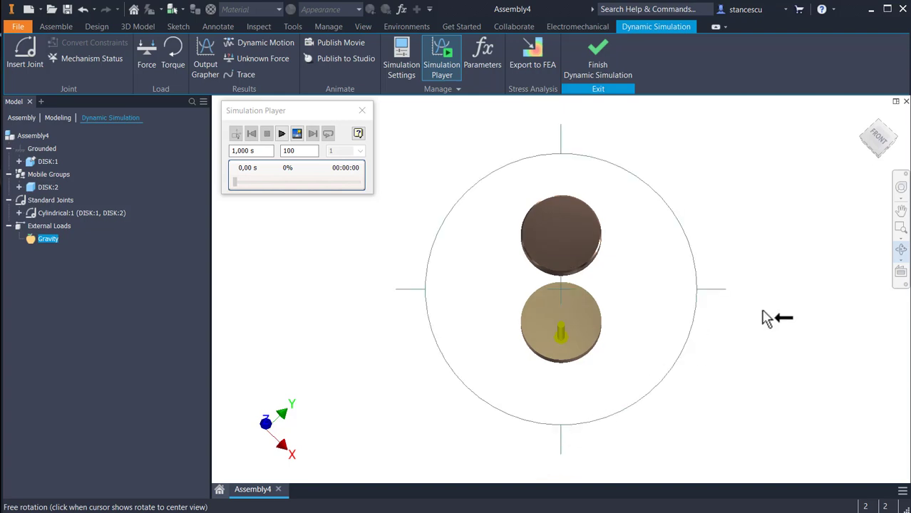
{"action": "left_click", "coordinate": [786, 183]}
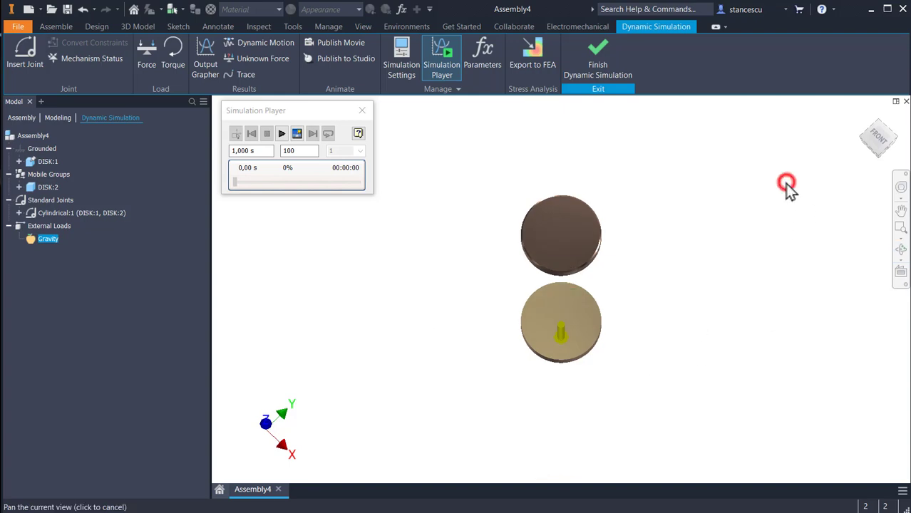
{"action": "right_click", "coordinate": [883, 145]}
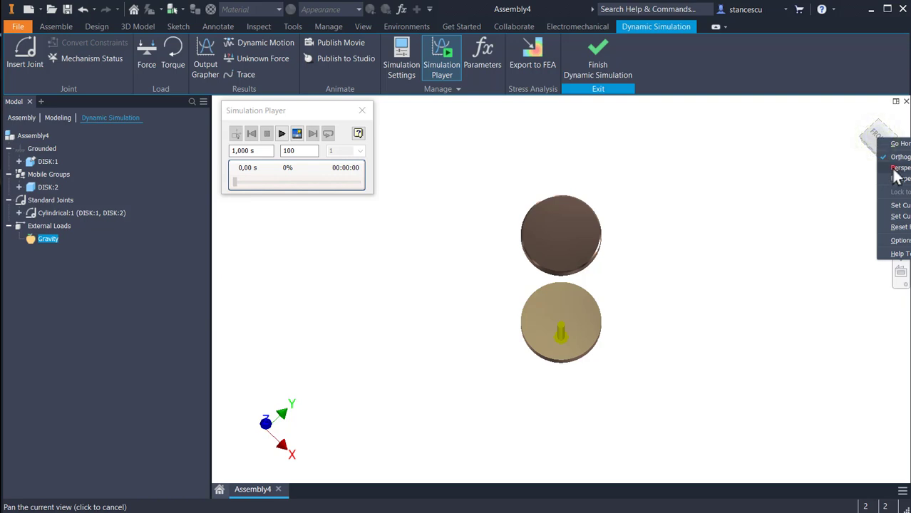
{"action": "left_click", "coordinate": [894, 168]}
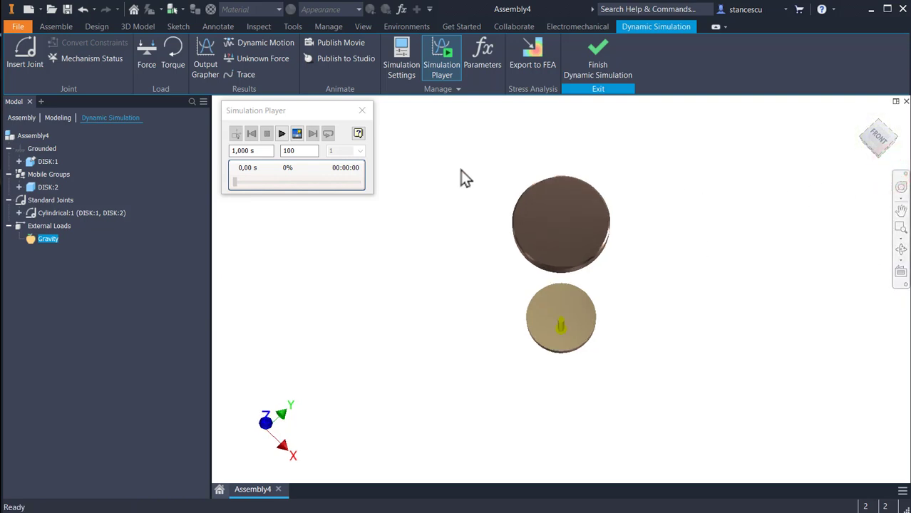
Run the 1 s simulation to watch the disk move under gravity, and rewind it to the beginning
{"action": "left_click", "coordinate": [437, 200]}
{"action": "left_click", "coordinate": [281, 134]}
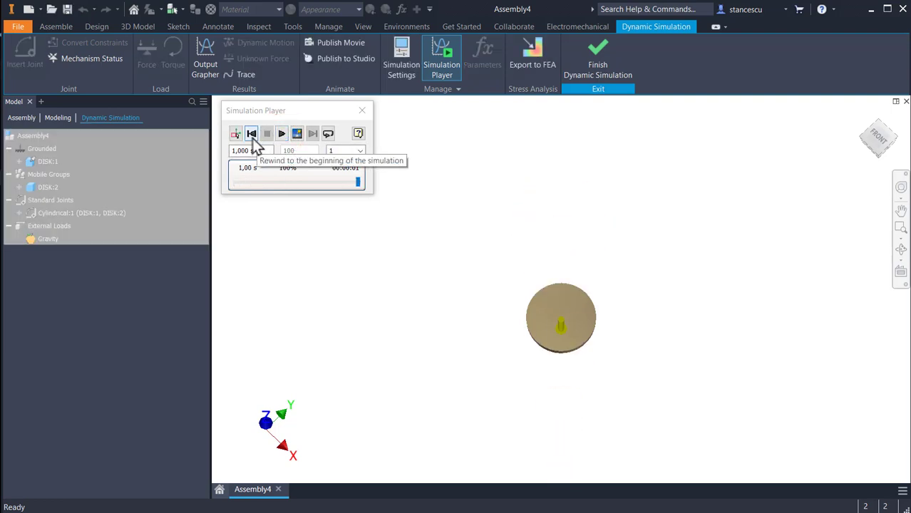
{"action": "left_click", "coordinate": [251, 133]}
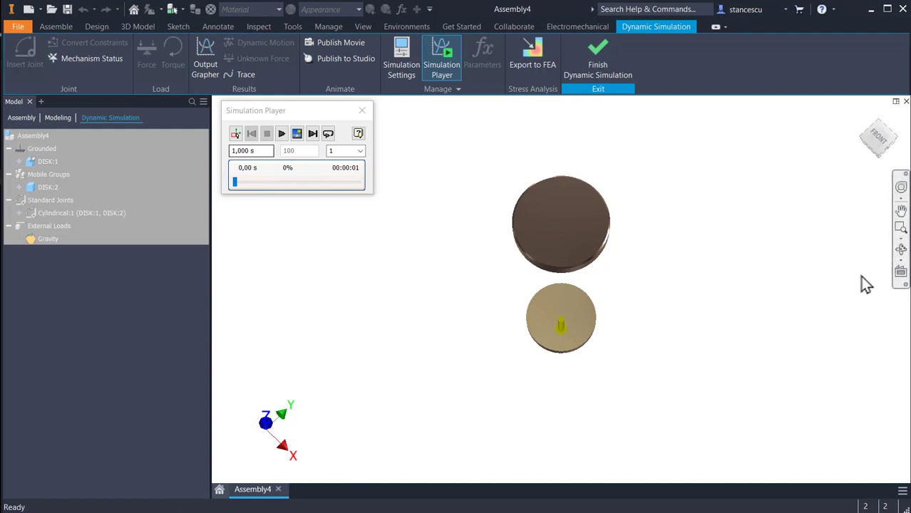
Replay the disk's fall from a view more directly above the disks and rewind the simulation
{"action": "left_click", "coordinate": [900, 253]}
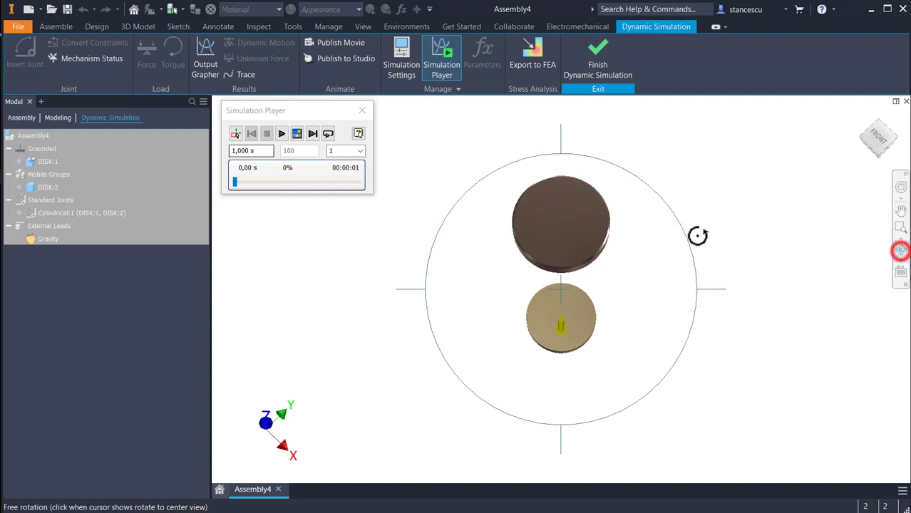
{"action": "left_click_drag", "start_coordinate": [561, 137], "coordinate": [557, 128]}
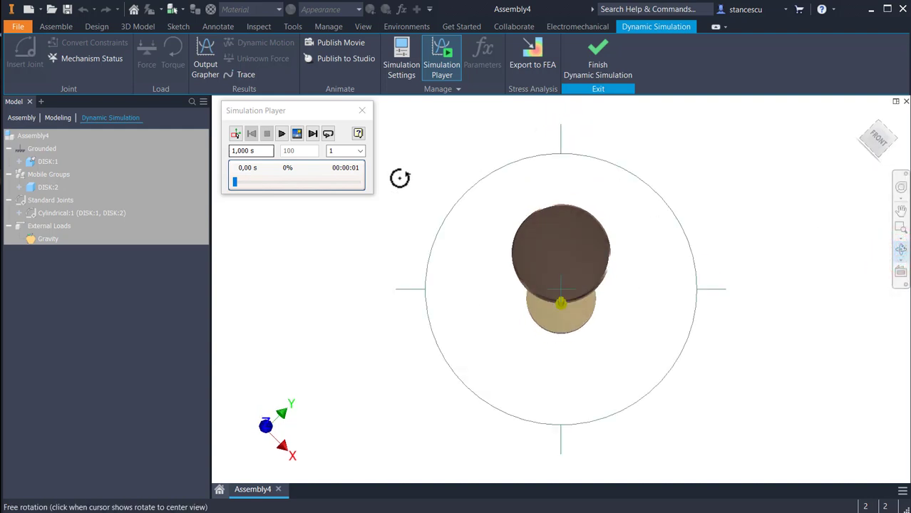
{"action": "left_click", "coordinate": [281, 134]}
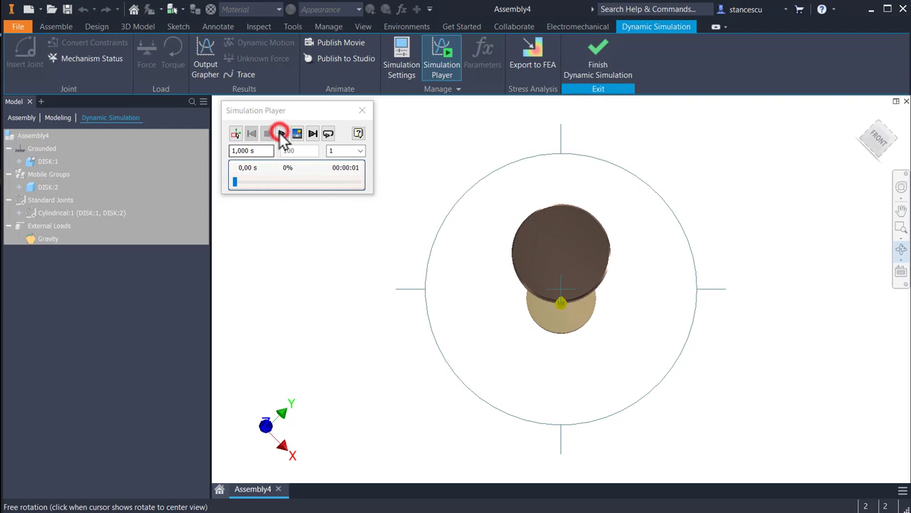
{"action": "left_click", "coordinate": [705, 133]}
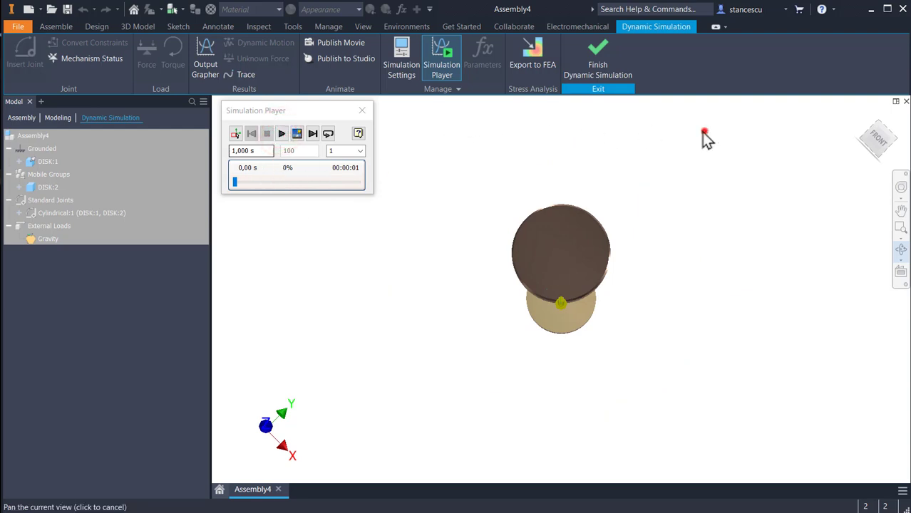
{"action": "left_click", "coordinate": [280, 134]}
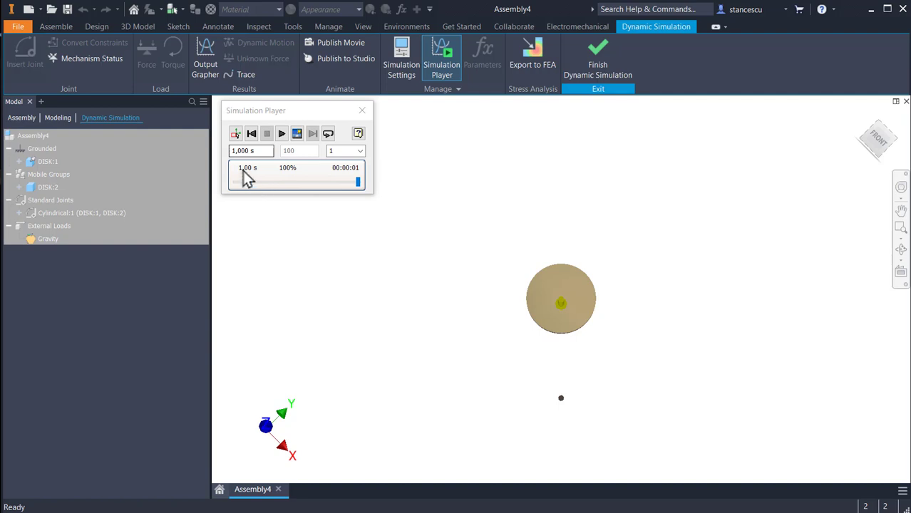
{"action": "left_click", "coordinate": [252, 135]}
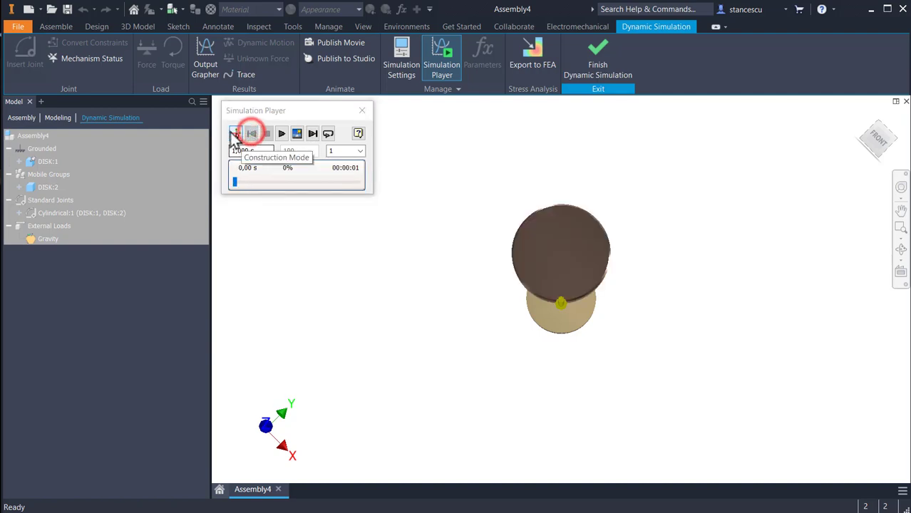
Return to construction mode, set the simulation time to 10 s, run the simulation, stop it before the end and rewind
{"action": "left_click", "coordinate": [236, 134]}
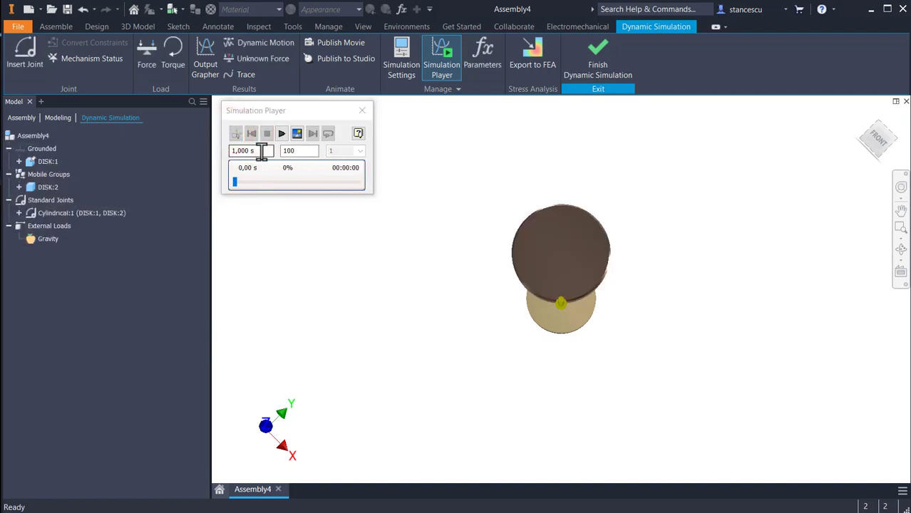
{"action": "left_click", "coordinate": [258, 151]}
{"action": "key", "text": "shift+Home"}
{"action": "type", "text": "1"}
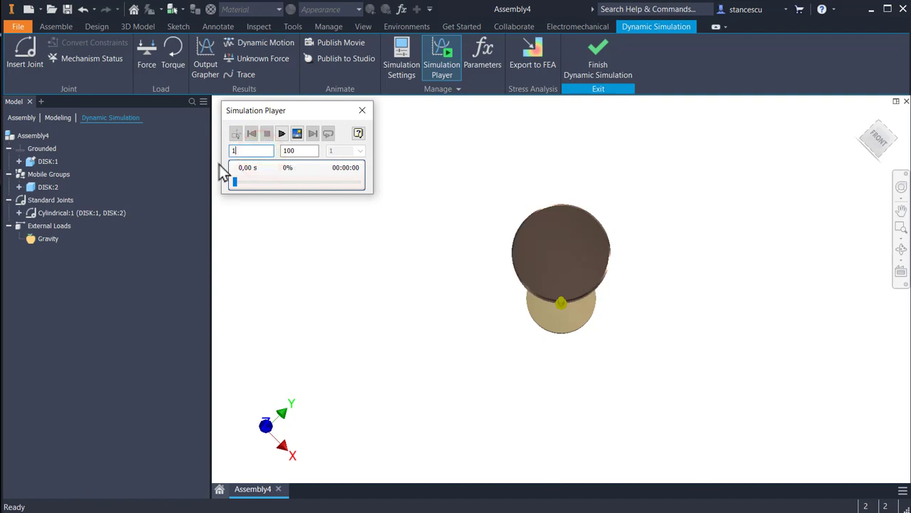
{"action": "left_click", "coordinate": [282, 135]}
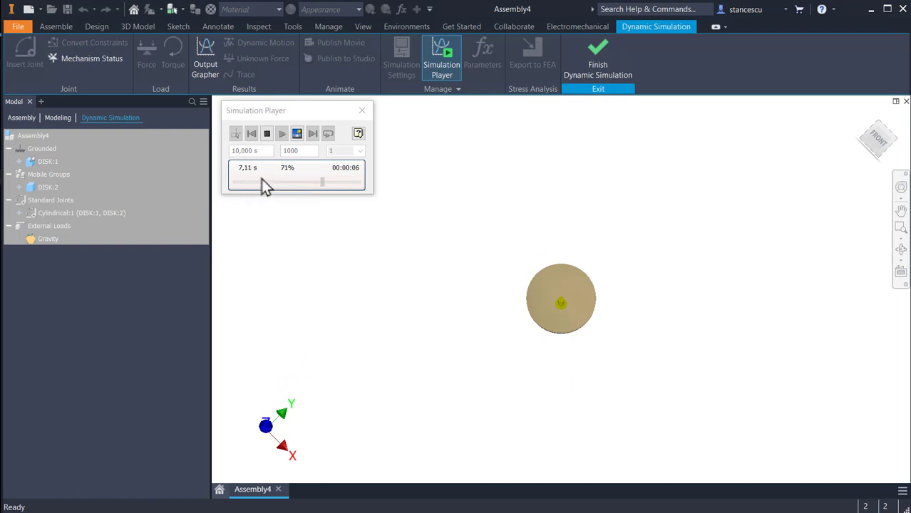
{"action": "left_click", "coordinate": [266, 134]}
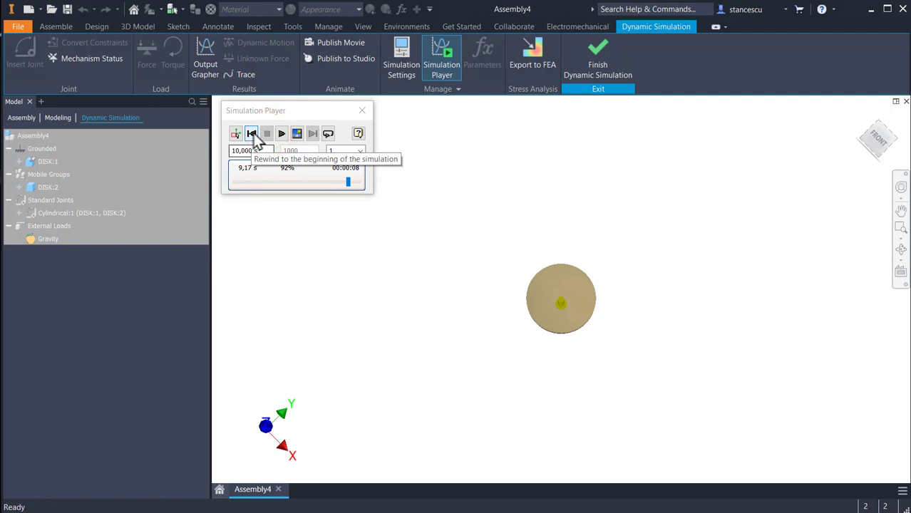
{"action": "left_click", "coordinate": [251, 133]}
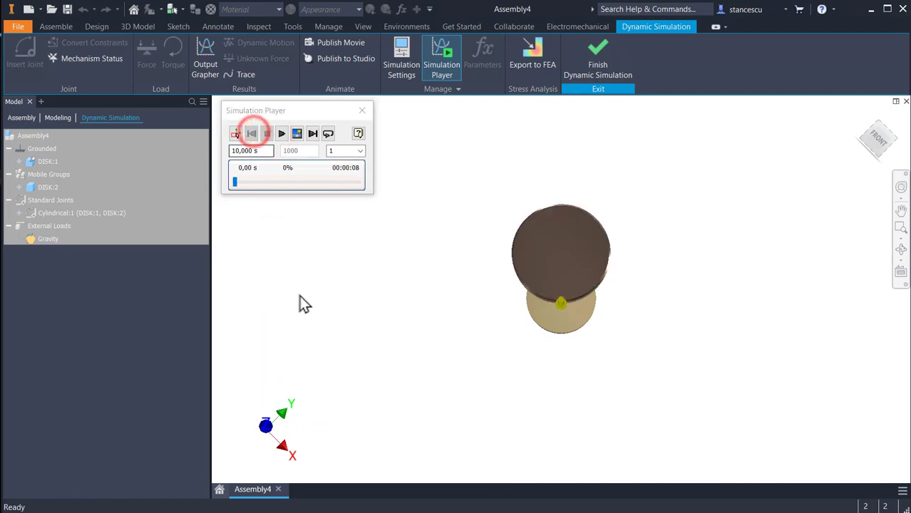
Return the simulation to construction mode and restore the isometric view showing both disks
{"action": "key", "text": "F4"}
{"action": "middle_click_drag", "start_coordinate": [492, 356], "coordinate": [490, 344], "text": "shift"}
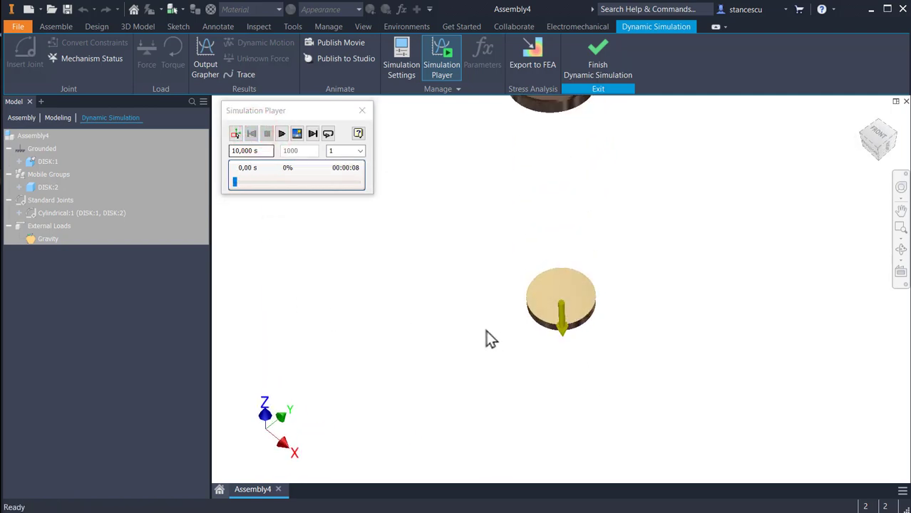
{"action": "middle_click_drag", "start_coordinate": [476, 296], "coordinate": [478, 407]}
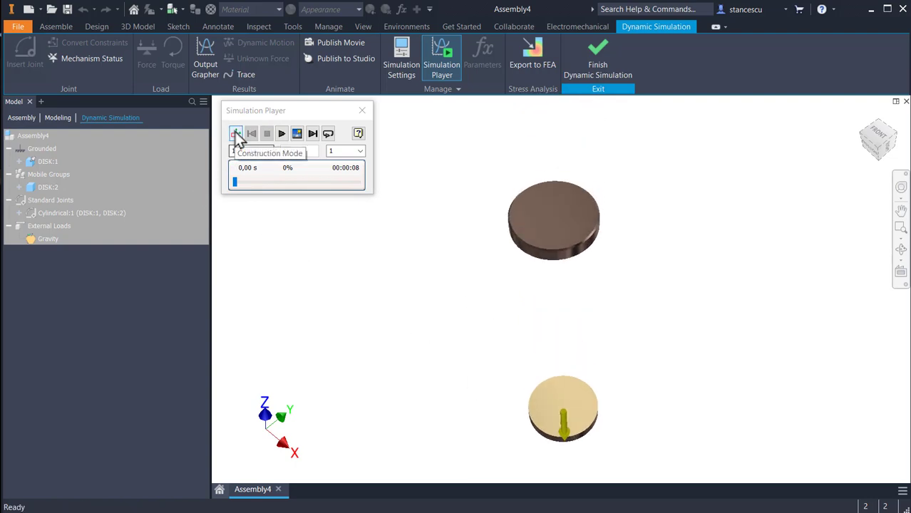
{"action": "left_click", "coordinate": [236, 134]}
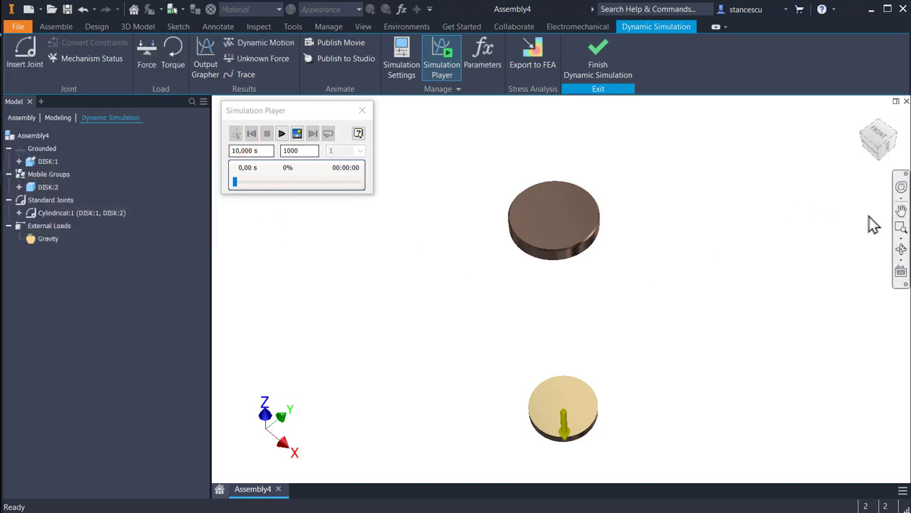
{"action": "left_click", "coordinate": [881, 149]}
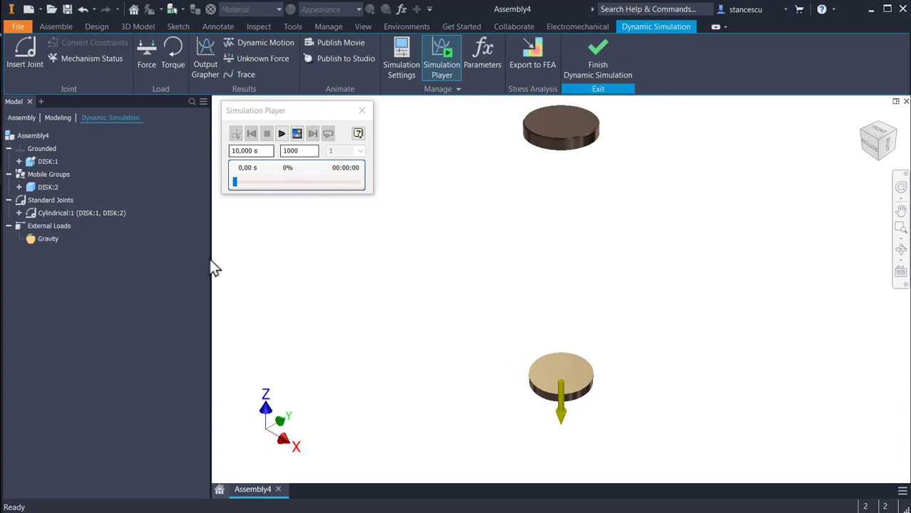
Insert a Spring / Damper / Jack joint between the lower disk's top face and the upper disk's bottom edge, and turn off the save reminder
{"action": "left_click", "coordinate": [28, 47]}
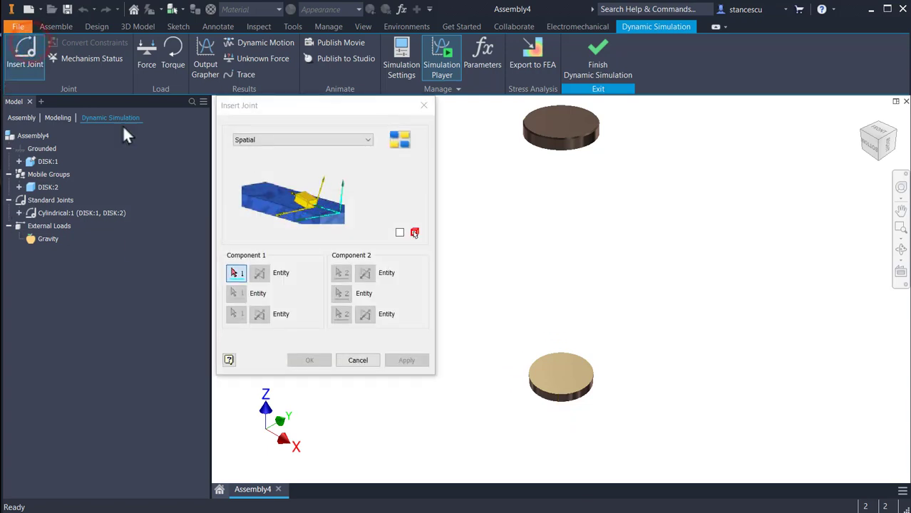
{"action": "left_click", "coordinate": [320, 141]}
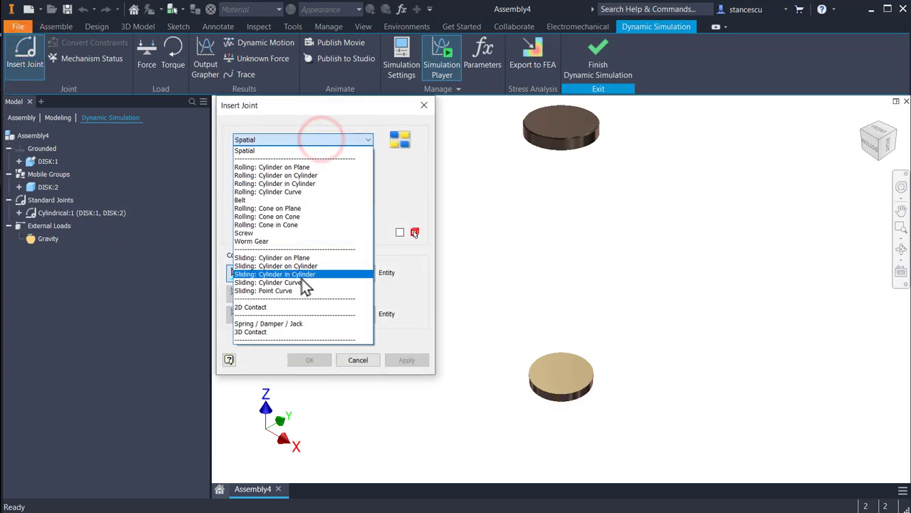
{"action": "left_click", "coordinate": [285, 325]}
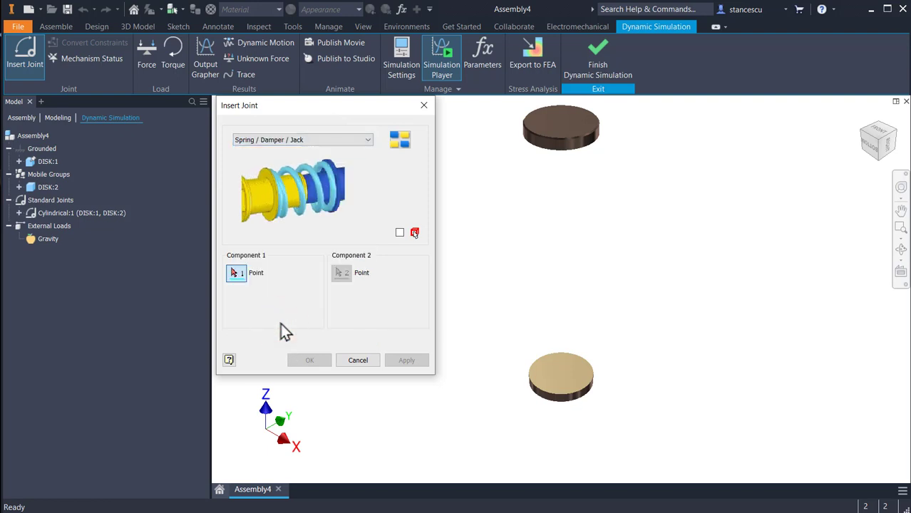
{"action": "left_click", "coordinate": [549, 364]}
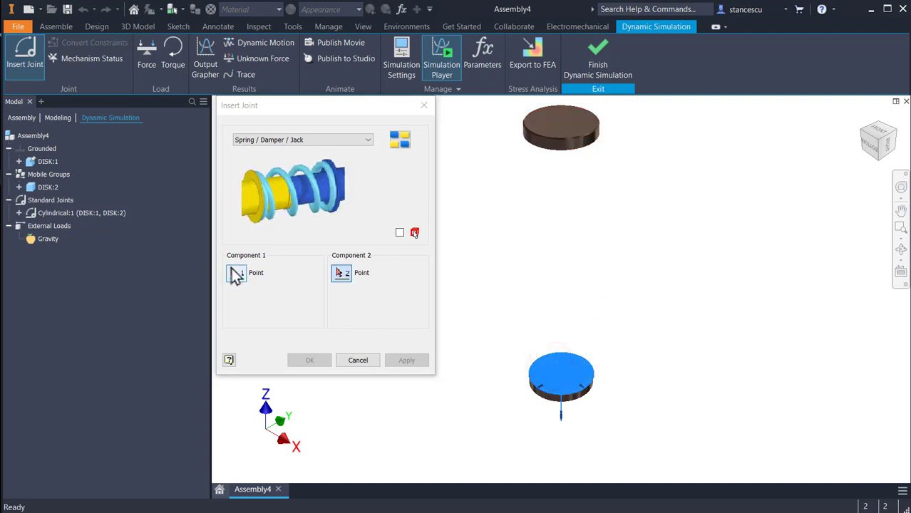
{"action": "left_click", "coordinate": [577, 155]}
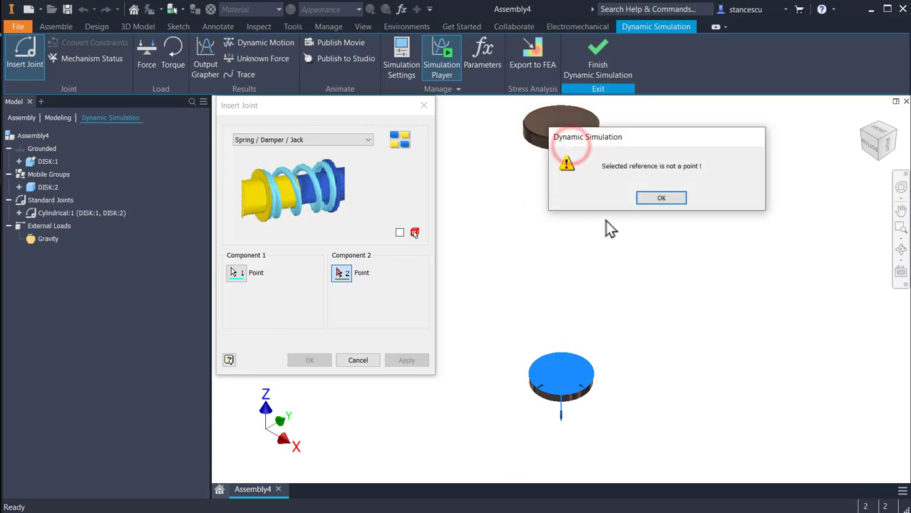
{"action": "left_click", "coordinate": [662, 199]}
{"action": "left_click", "coordinate": [555, 157]}
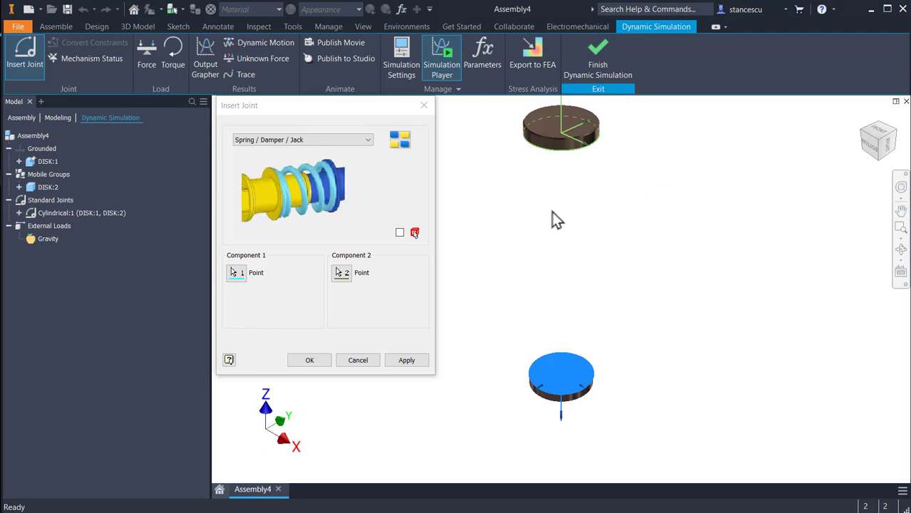
{"action": "left_click", "coordinate": [312, 361]}
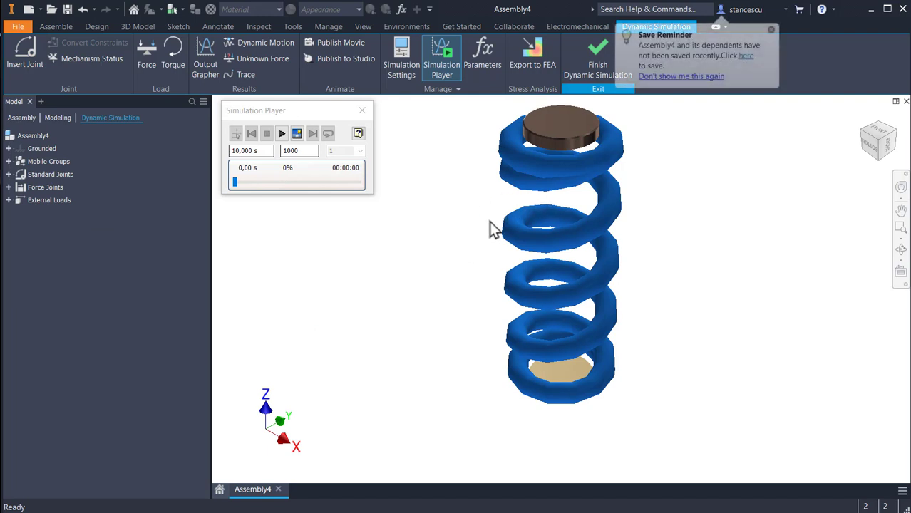
{"action": "left_click", "coordinate": [670, 76]}
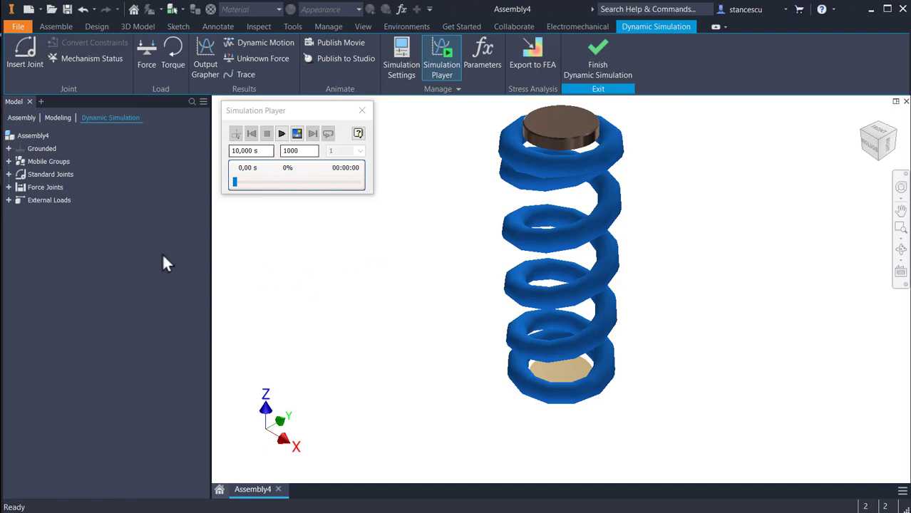
Open the spring joint's properties and set its stiffness to 3 N/mm and free length to 123 mm
{"action": "left_click", "coordinate": [7, 188]}
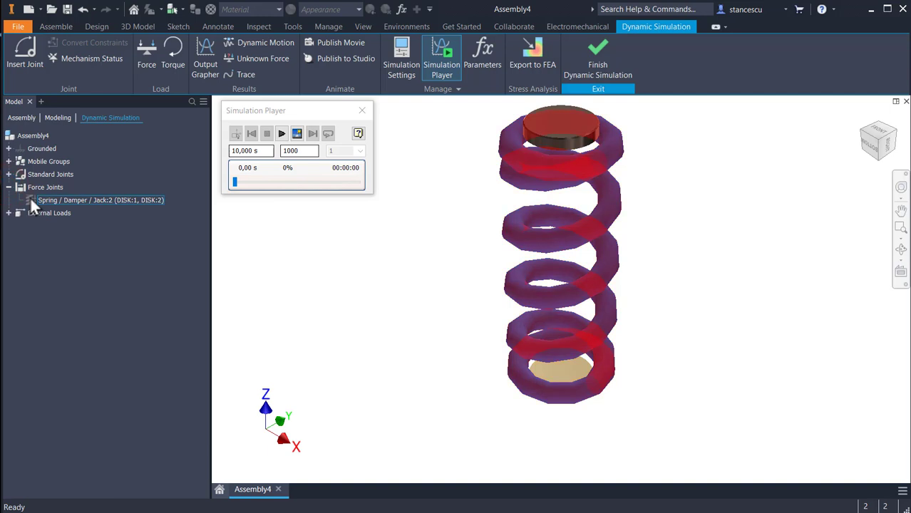
{"action": "double_click", "coordinate": [31, 200]}
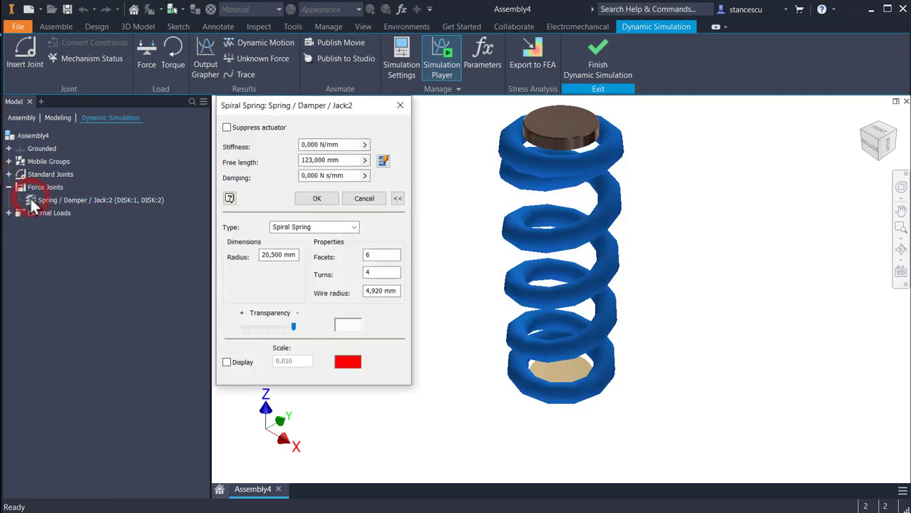
{"action": "left_click", "coordinate": [345, 144]}
{"action": "key", "text": "shift+Home"}
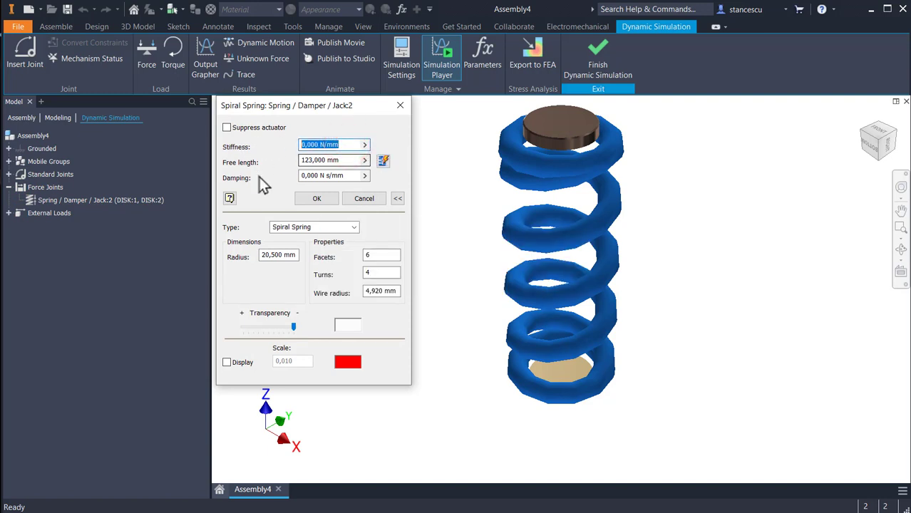
{"action": "type", "text": "3"}
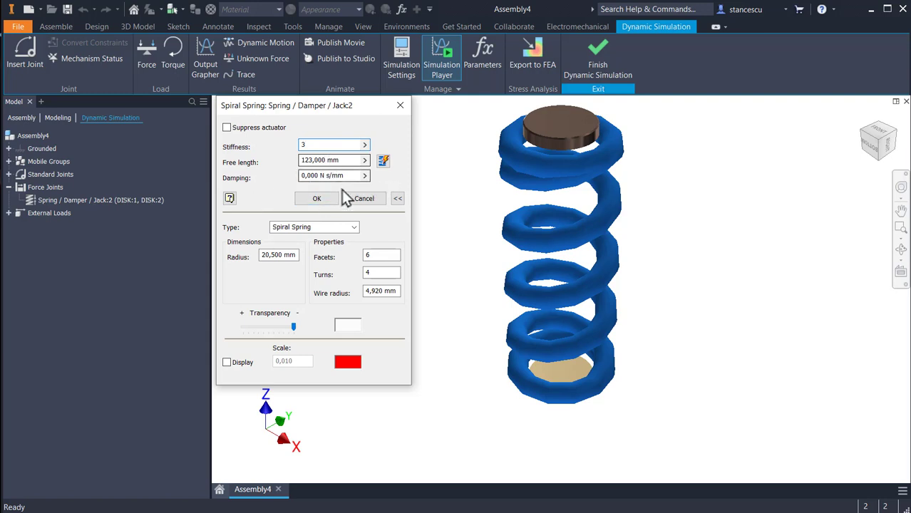
{"action": "left_click", "coordinate": [346, 160]}
{"action": "key", "text": "shift+Home"}
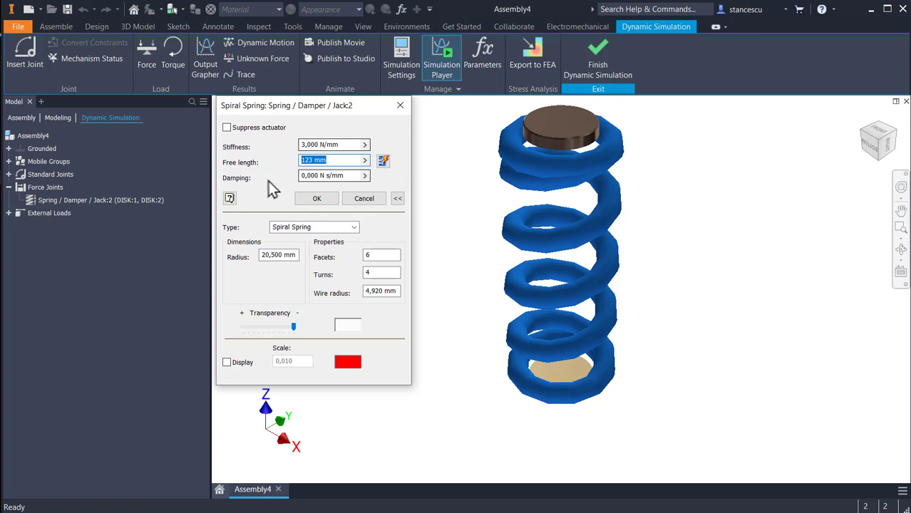
{"action": "type", "text": "123"}
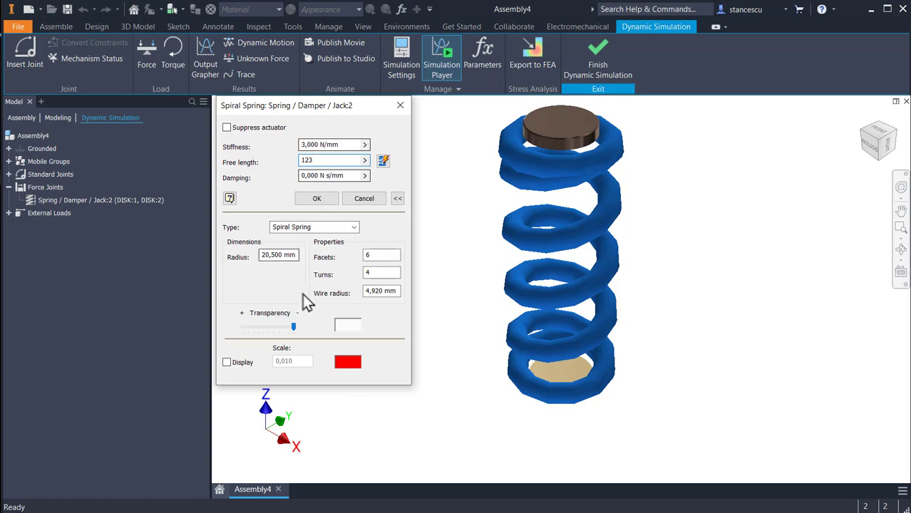
Set the spiral spring's radius to 12 mm and its number of facets to 10
{"action": "left_click", "coordinate": [283, 255]}
{"action": "key", "text": "shift+Home"}
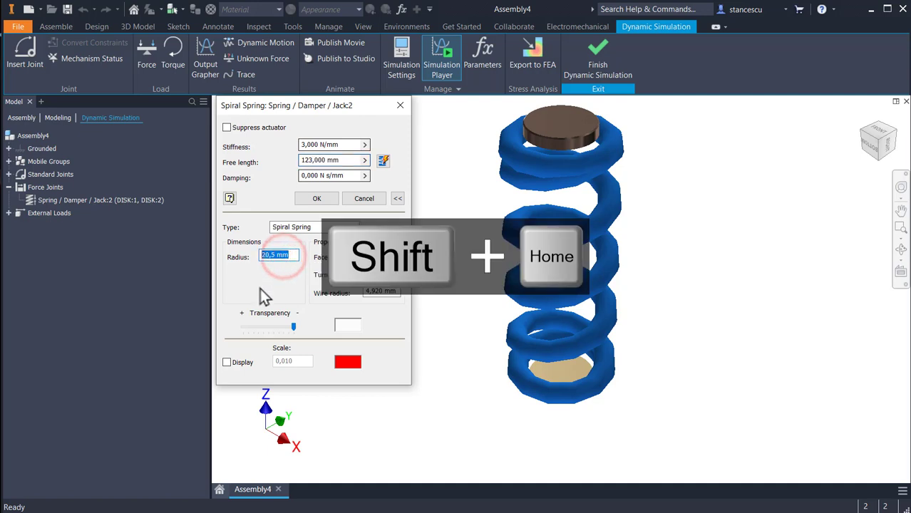
{"action": "type", "text": "12"}
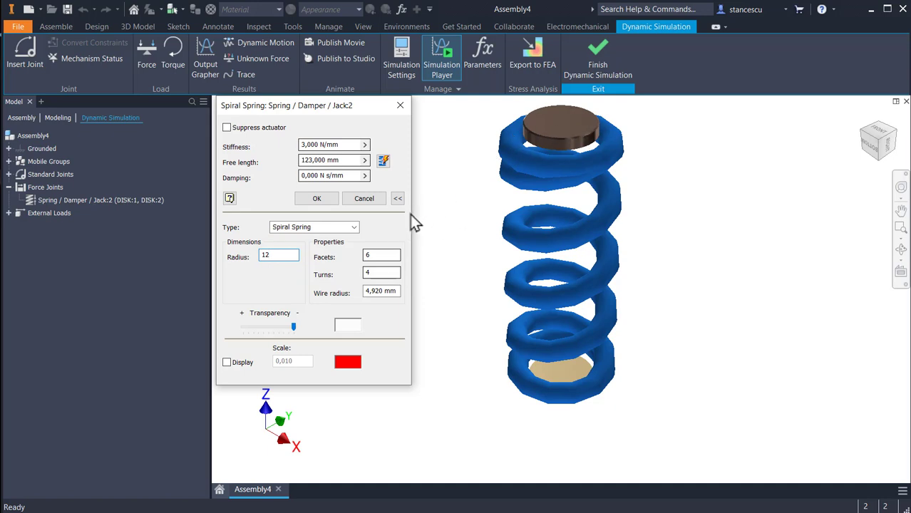
{"action": "key", "text": "shift+Home"}
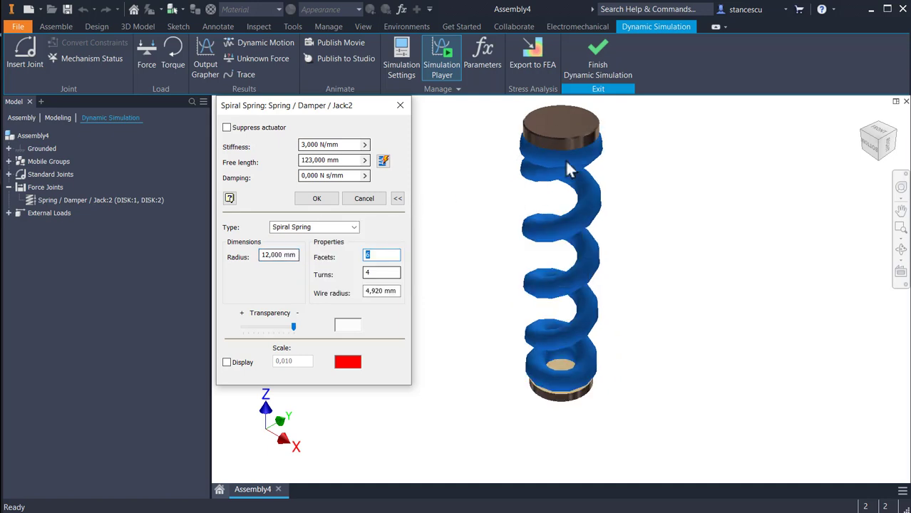
{"action": "left_click", "coordinate": [383, 256]}
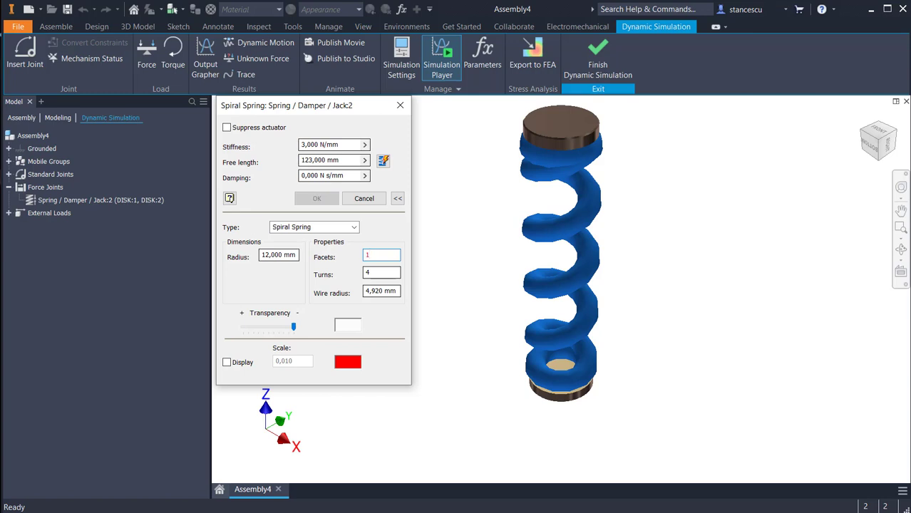
{"action": "type", "text": "0"}
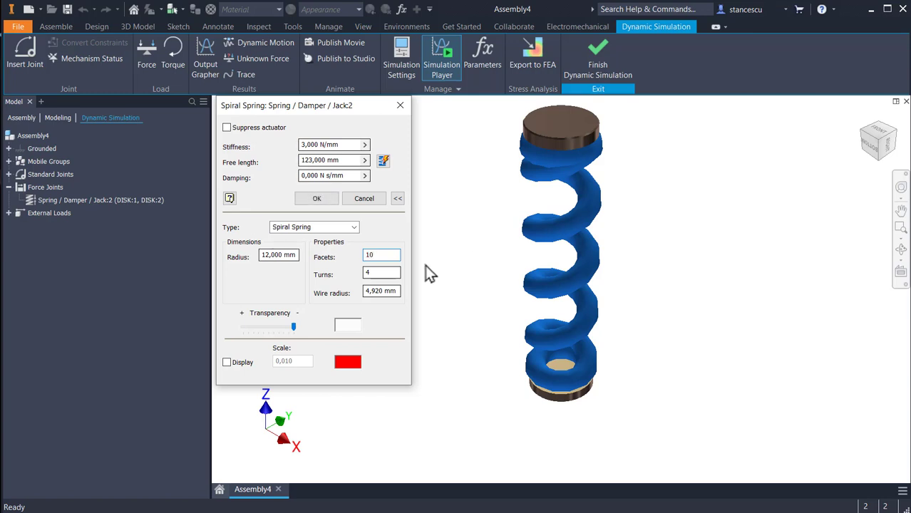
Give the spring 11 turns and a wire radius of 1 mm, and accept the joint properties
{"action": "left_click", "coordinate": [374, 273]}
{"action": "key", "text": "shift+Home"}
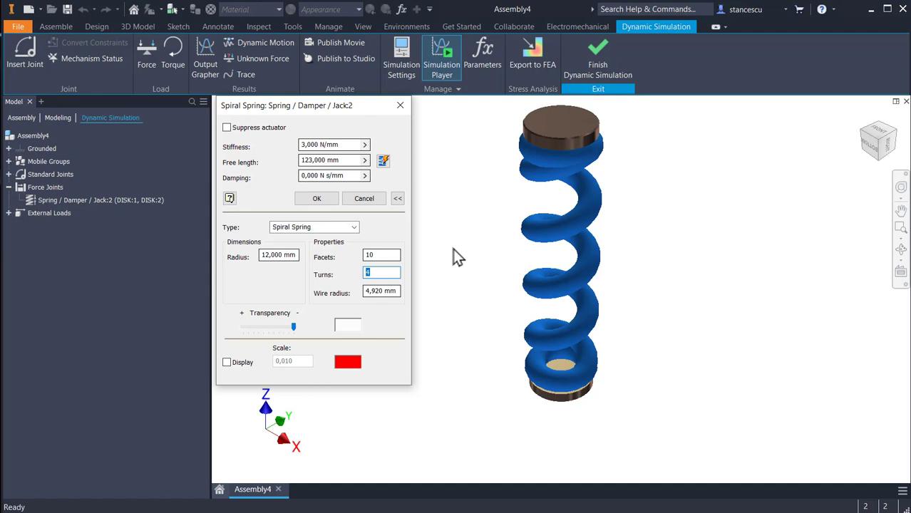
{"action": "type", "text": "11"}
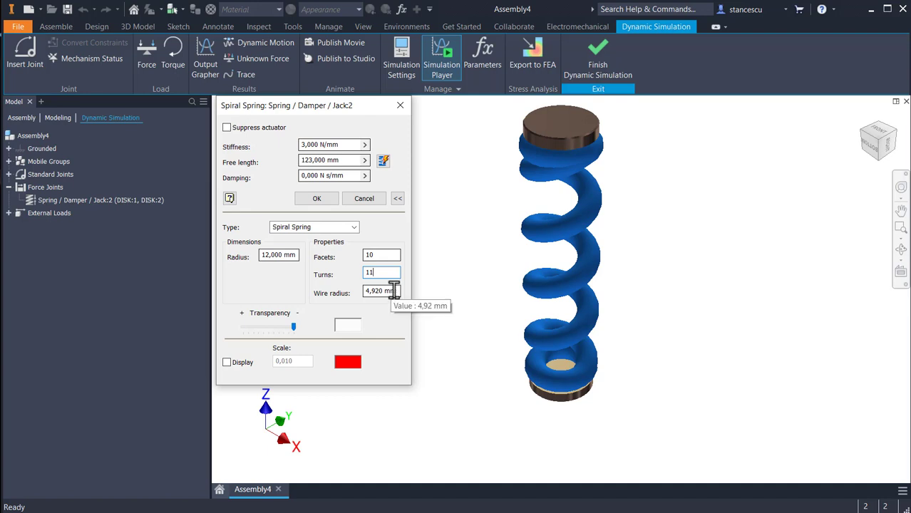
{"action": "left_click", "coordinate": [394, 291]}
{"action": "key", "text": "shift+Home"}
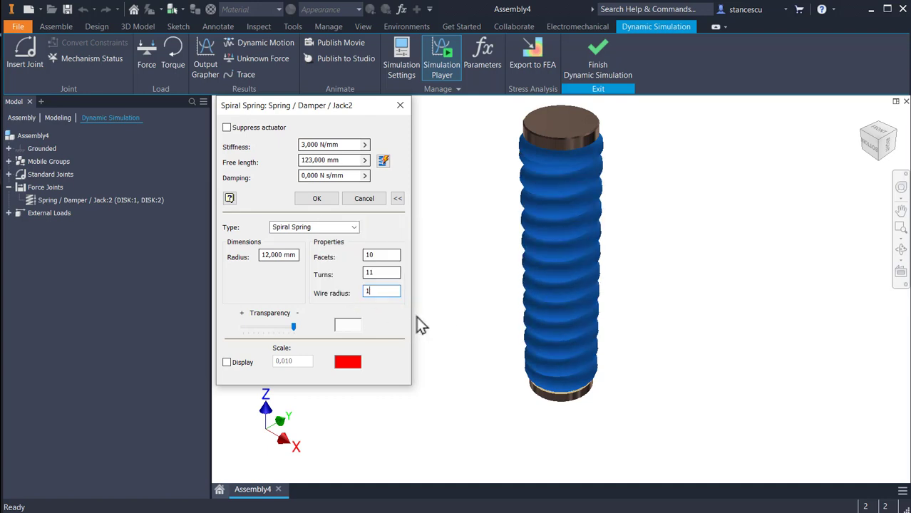
{"action": "key", "text": "Tab"}
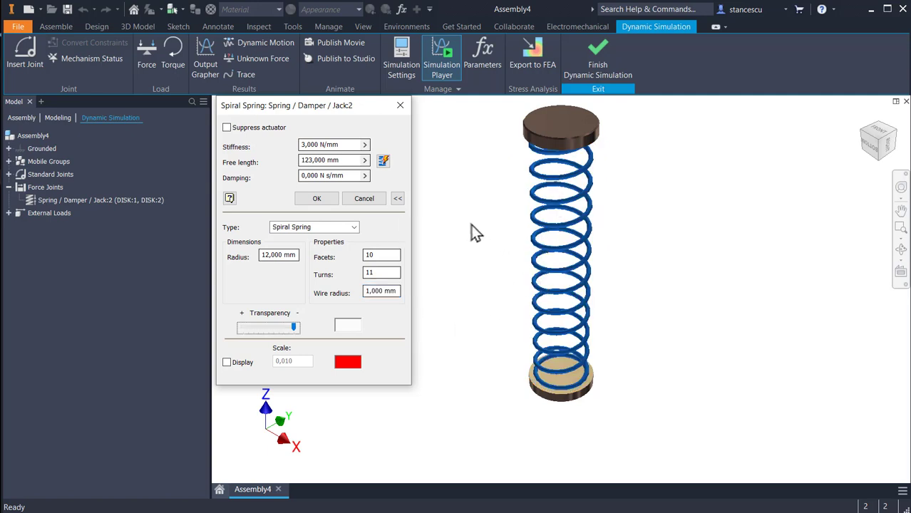
{"action": "left_click", "coordinate": [316, 201]}
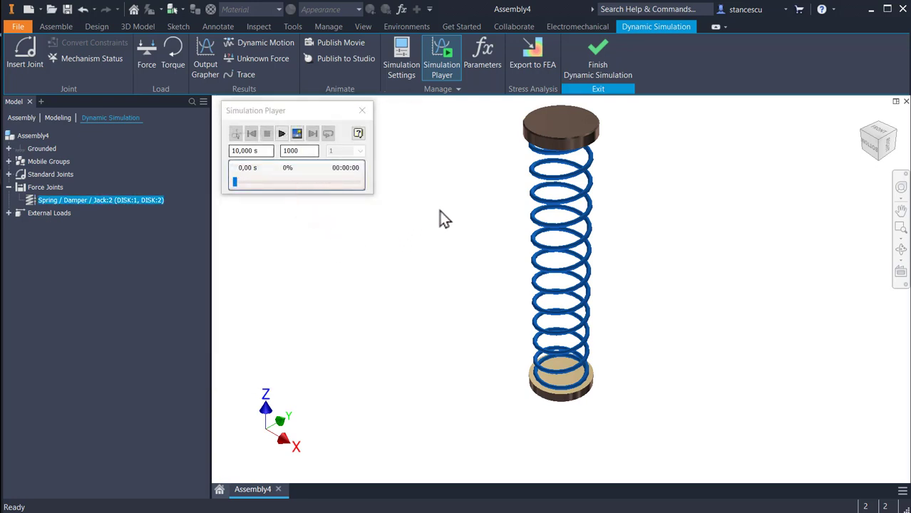
Move the upper disk up and down along the spring axis to test the spring, leaving it partly compressed
{"action": "left_click_drag", "start_coordinate": [571, 133], "coordinate": [570, 191]}
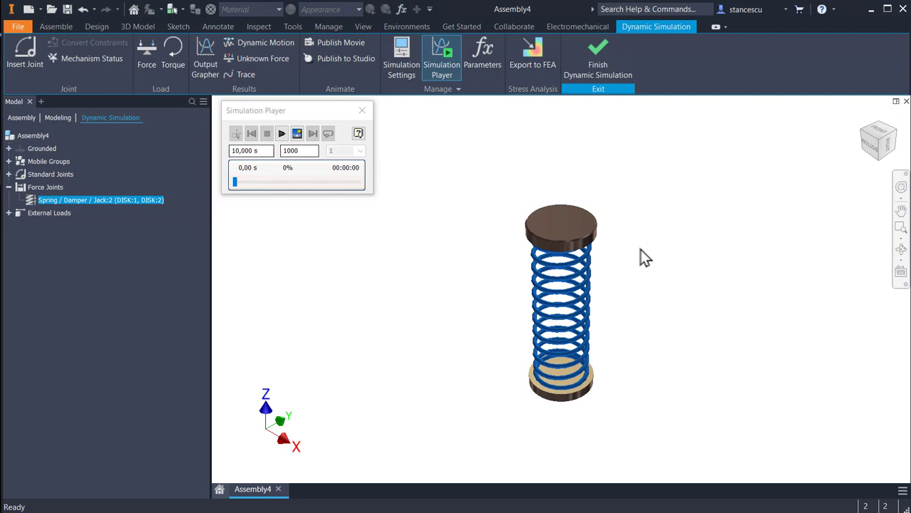
{"action": "middle_click_drag", "start_coordinate": [646, 258], "coordinate": [643, 206], "text": "shift"}
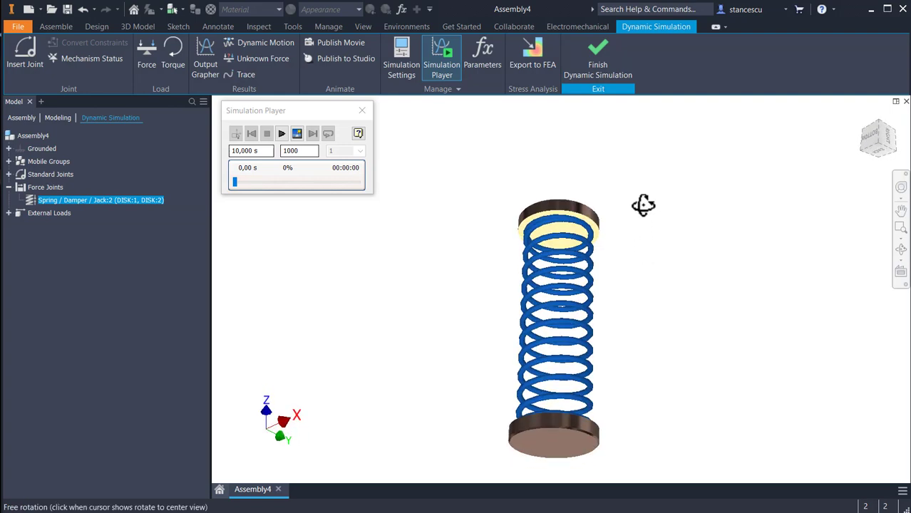
{"action": "left_click_drag", "start_coordinate": [556, 212], "coordinate": [646, 196]}
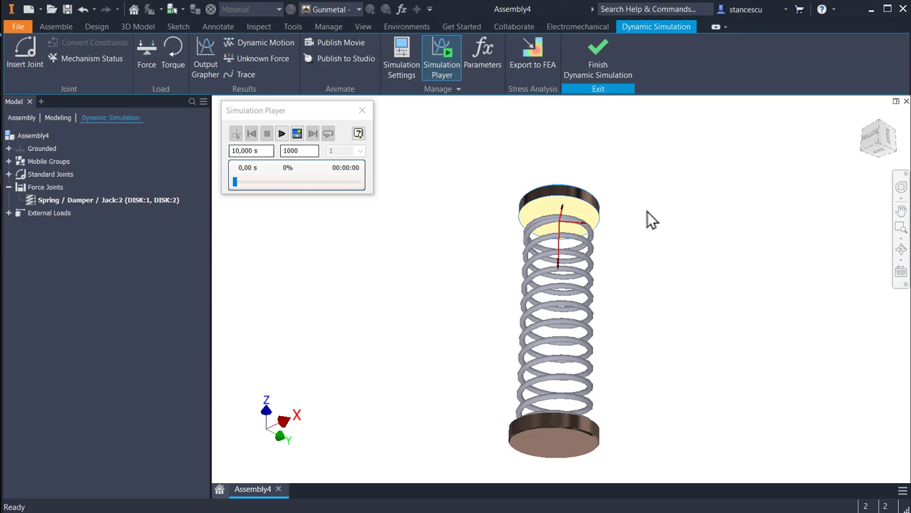
{"action": "key", "text": "F6"}
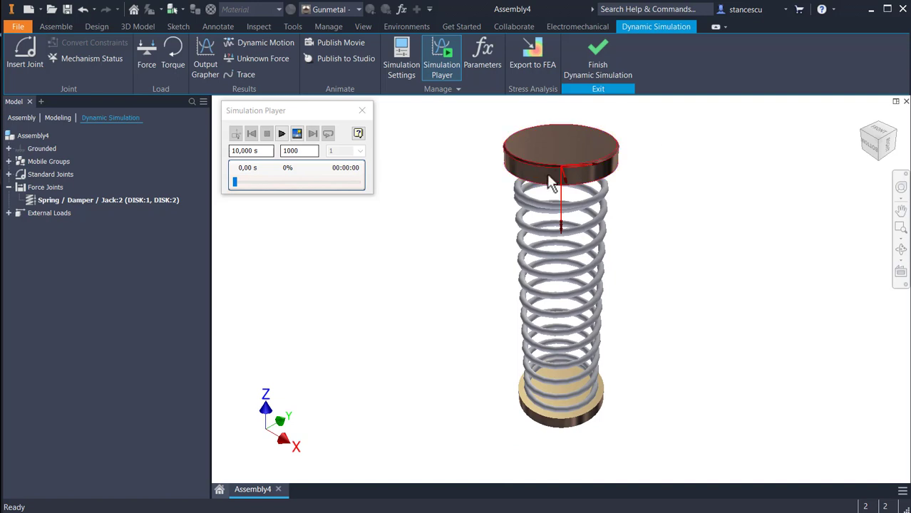
{"action": "mouse_move", "coordinate": [554, 146]}
{"action": "left_mouse_down"}
{"action": "mouse_move", "coordinate": [561, 206]}
{"action": "mouse_move", "coordinate": [573, 153]}
{"action": "mouse_move", "coordinate": [580, 171]}
{"action": "left_mouse_up"}
{"action": "left_click", "coordinate": [675, 194]}
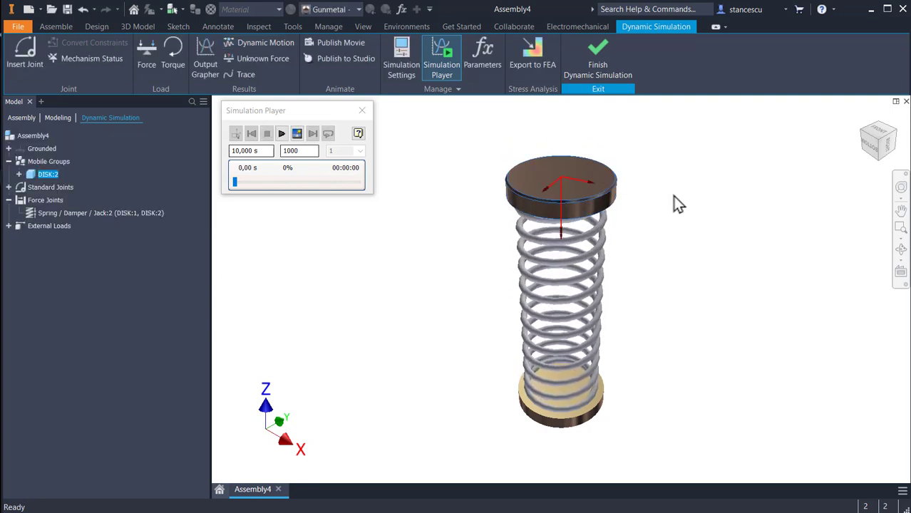